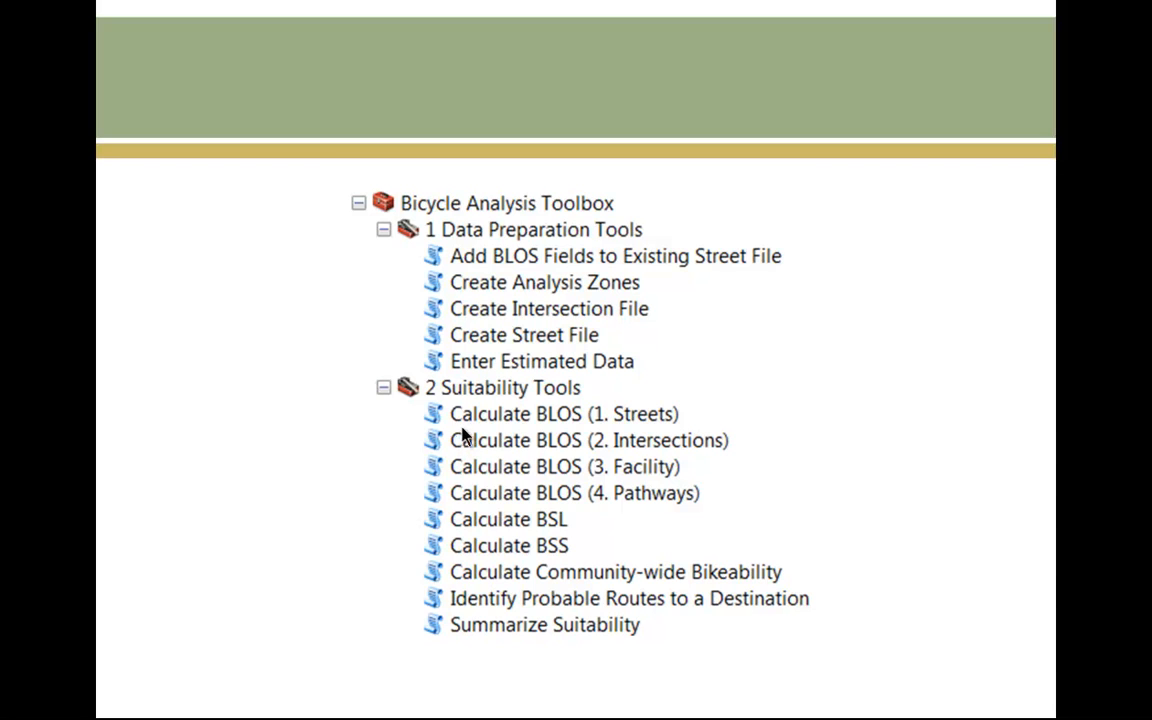
End the slide show and switch to ArcMap
{"action": "left_click", "coordinate": [266, 390]}
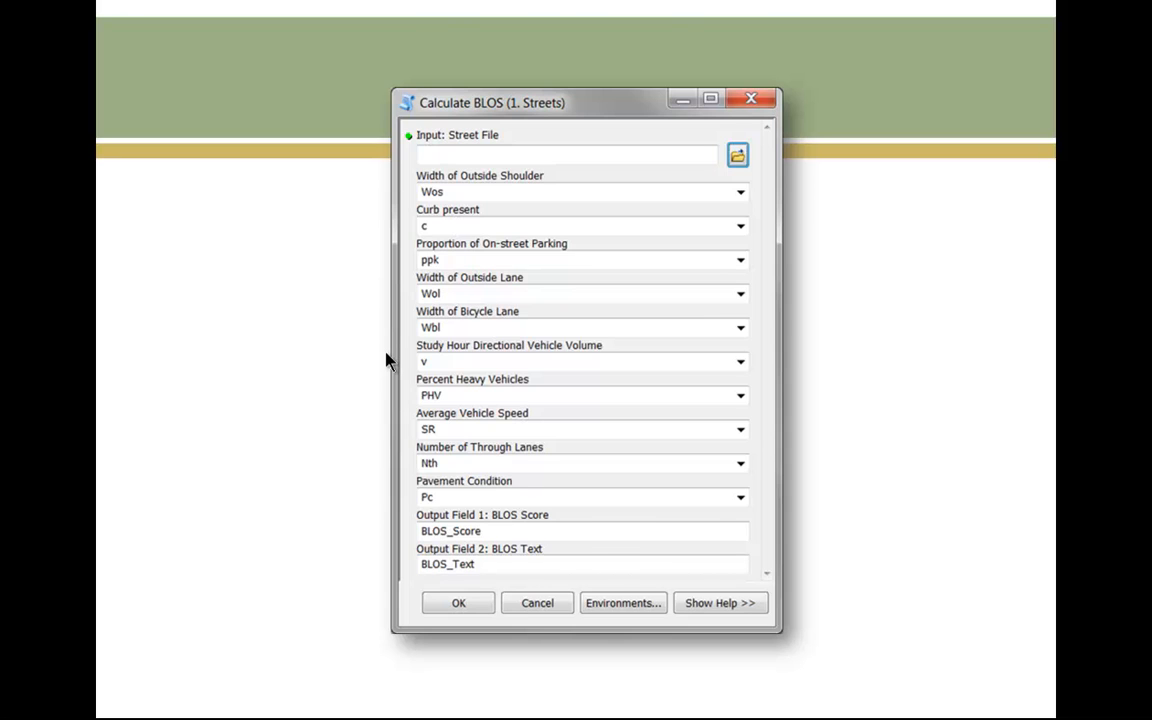
{"action": "key", "text": "Escape"}
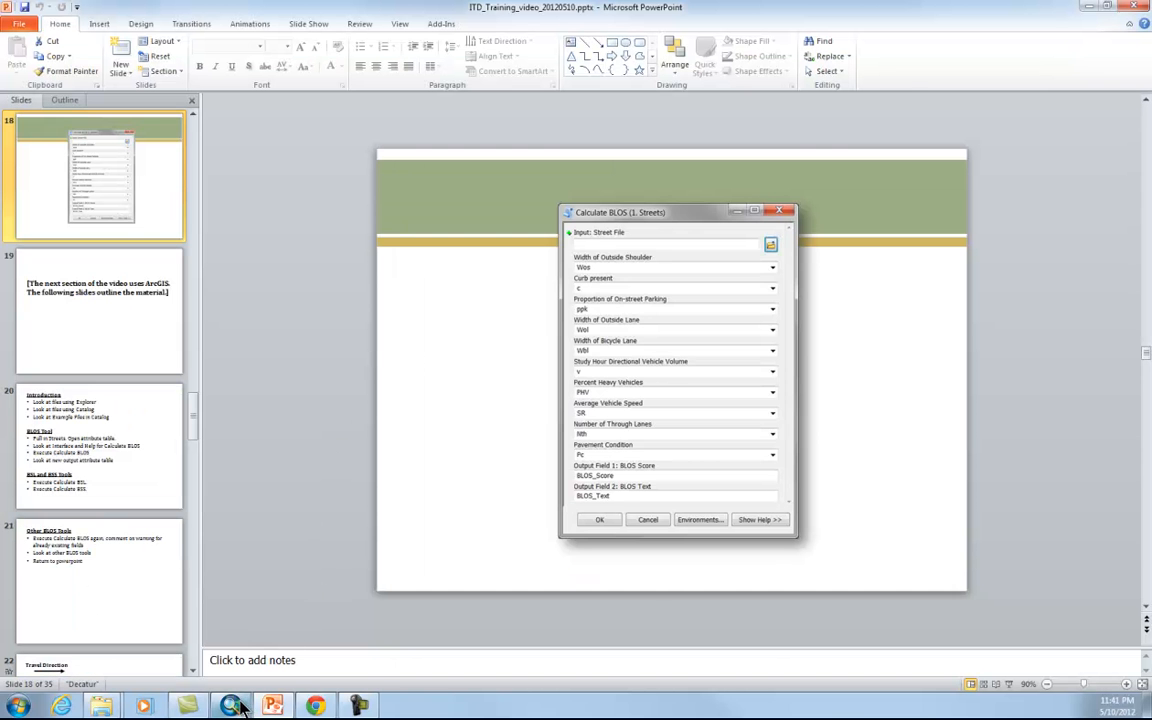
{"action": "key", "text": "alt+Tab"}
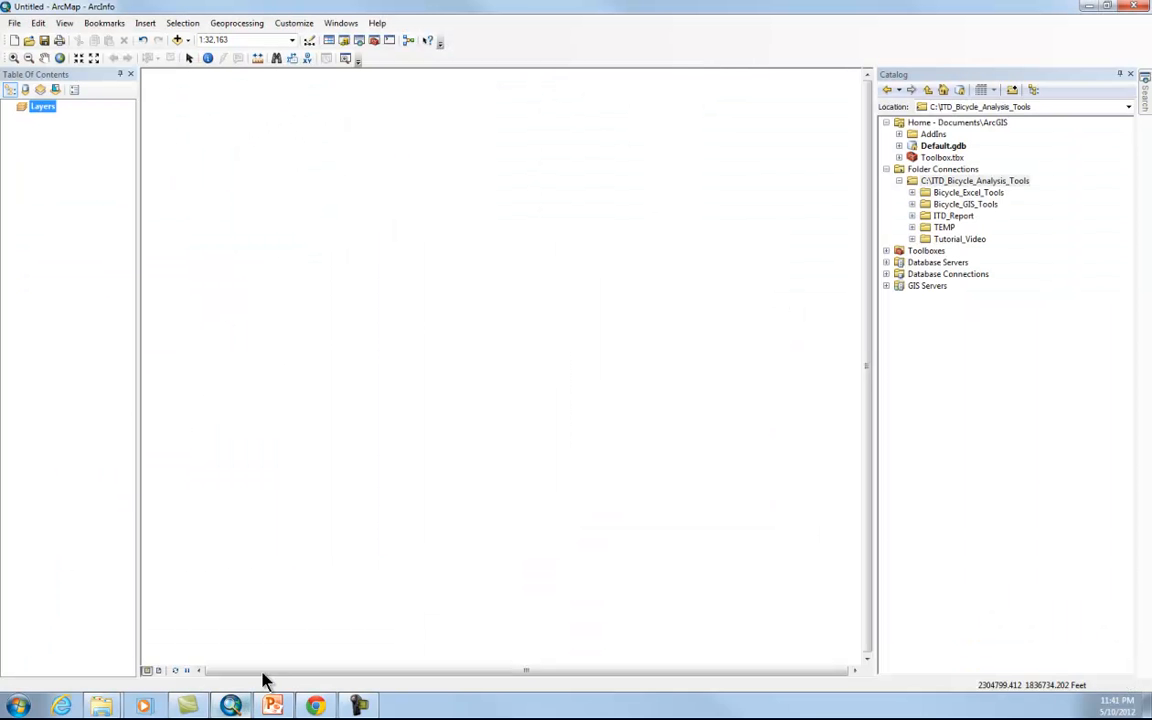
Expand the Bicycle_GIS_Tools folder, its ExampleData folder and the 2 Suitability Tools toolset, leaving 1 Data Preparation Tools collapsed
{"action": "left_click", "coordinate": [961, 182]}
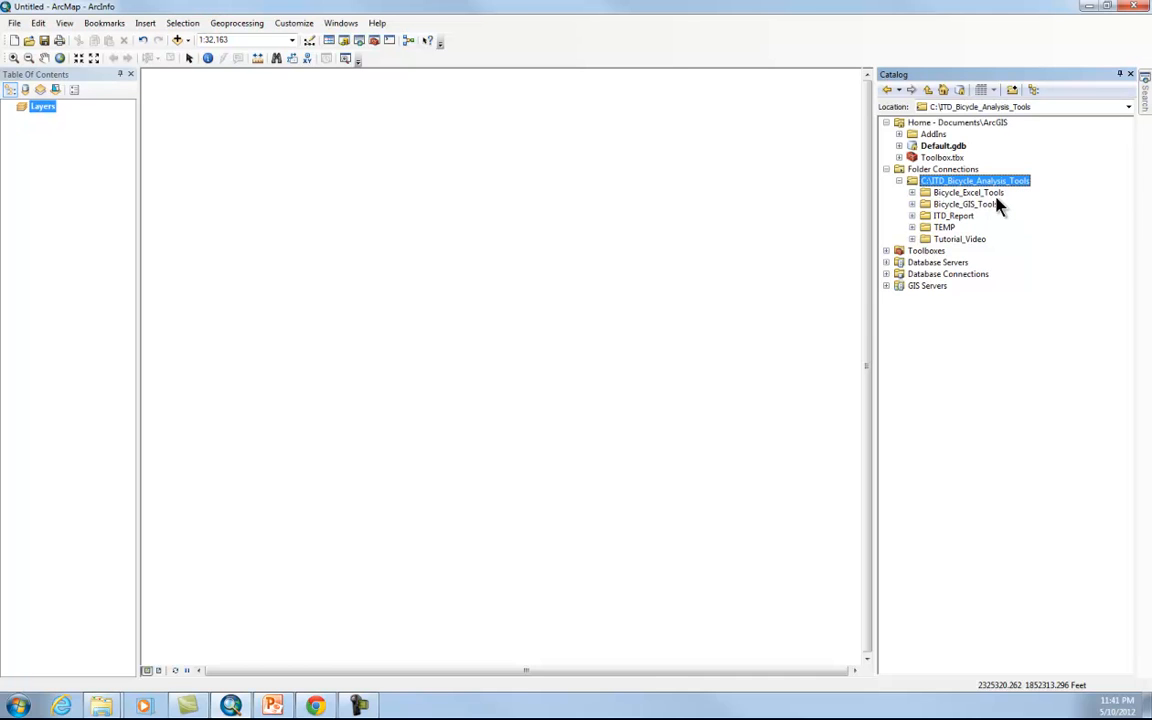
{"action": "left_click", "coordinate": [912, 205]}
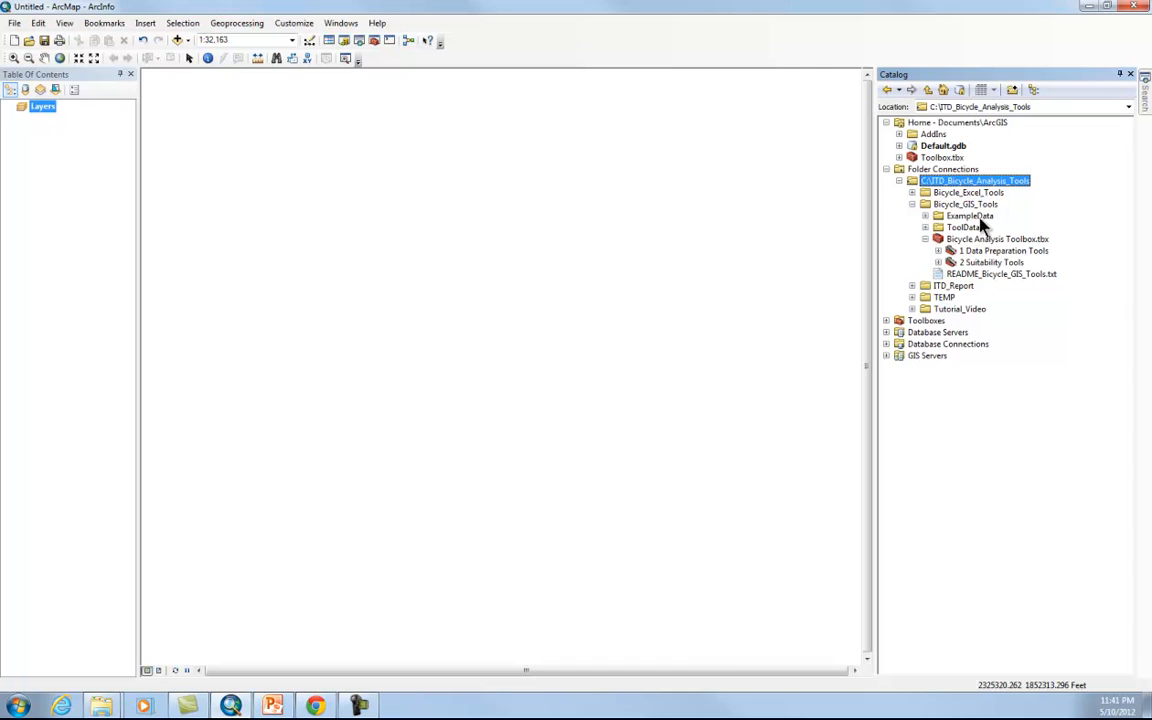
{"action": "left_click", "coordinate": [925, 216]}
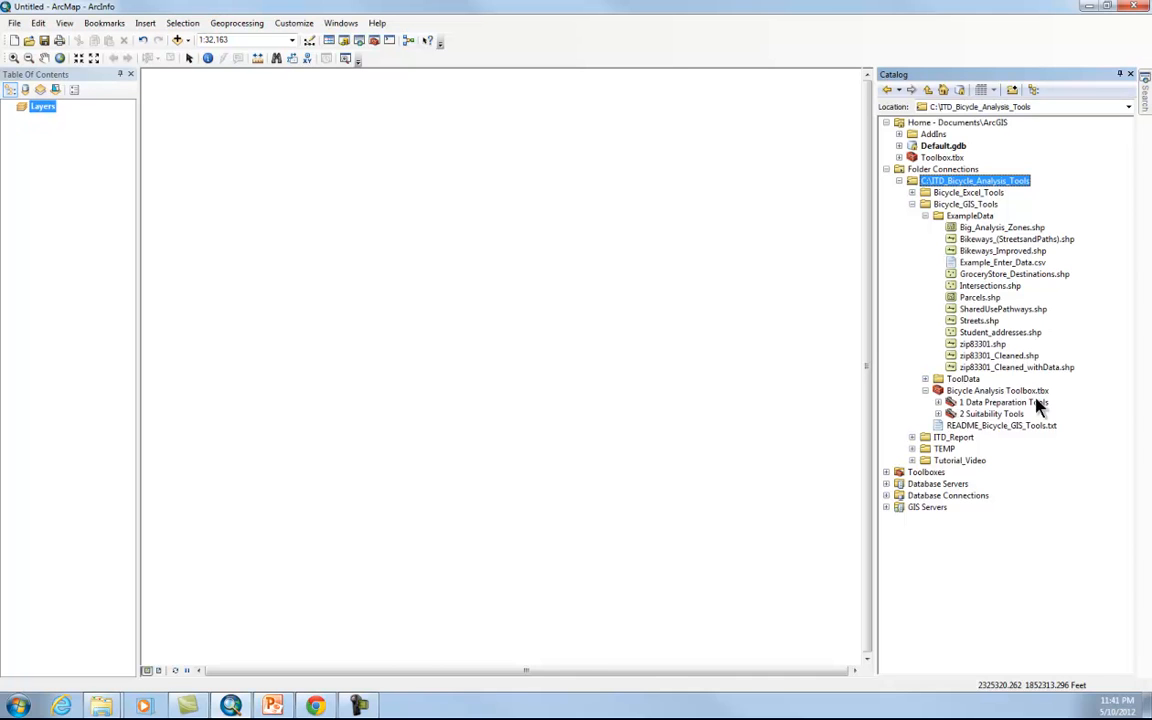
{"action": "left_click", "coordinate": [939, 403]}
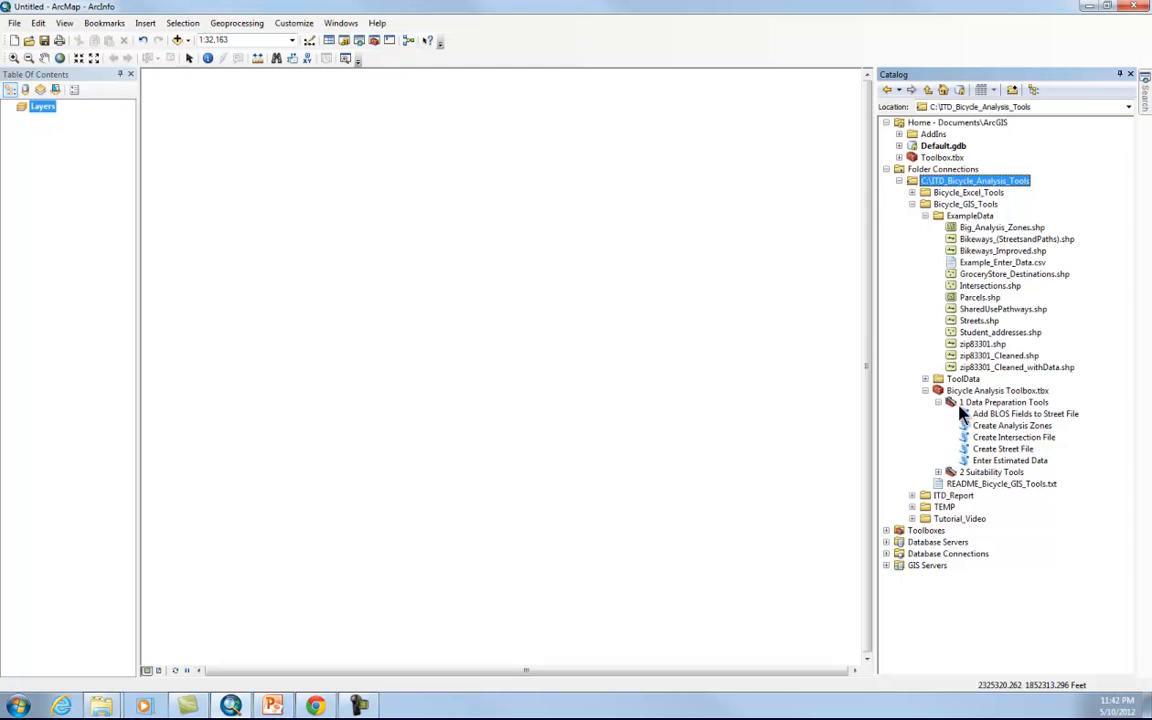
{"action": "left_click", "coordinate": [938, 402]}
{"action": "left_click", "coordinate": [938, 414]}
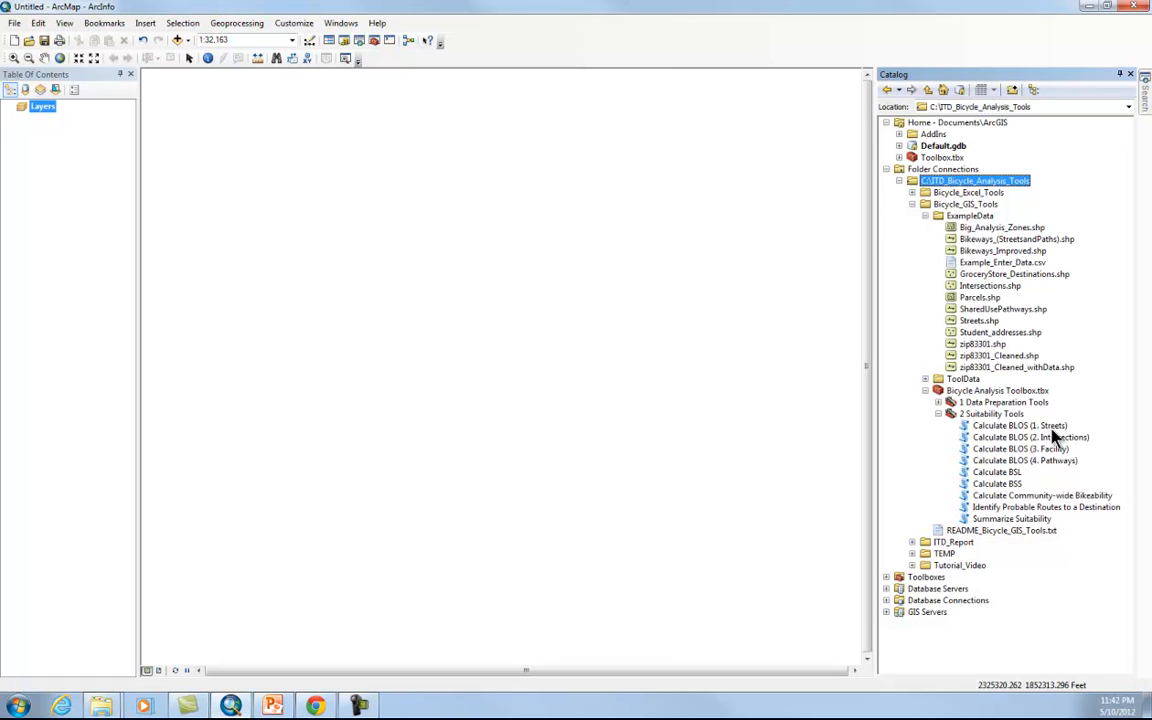
Add Streets.shp from ExampleData to the map and review the fields in its attribute table
{"action": "left_click", "coordinate": [976, 322]}
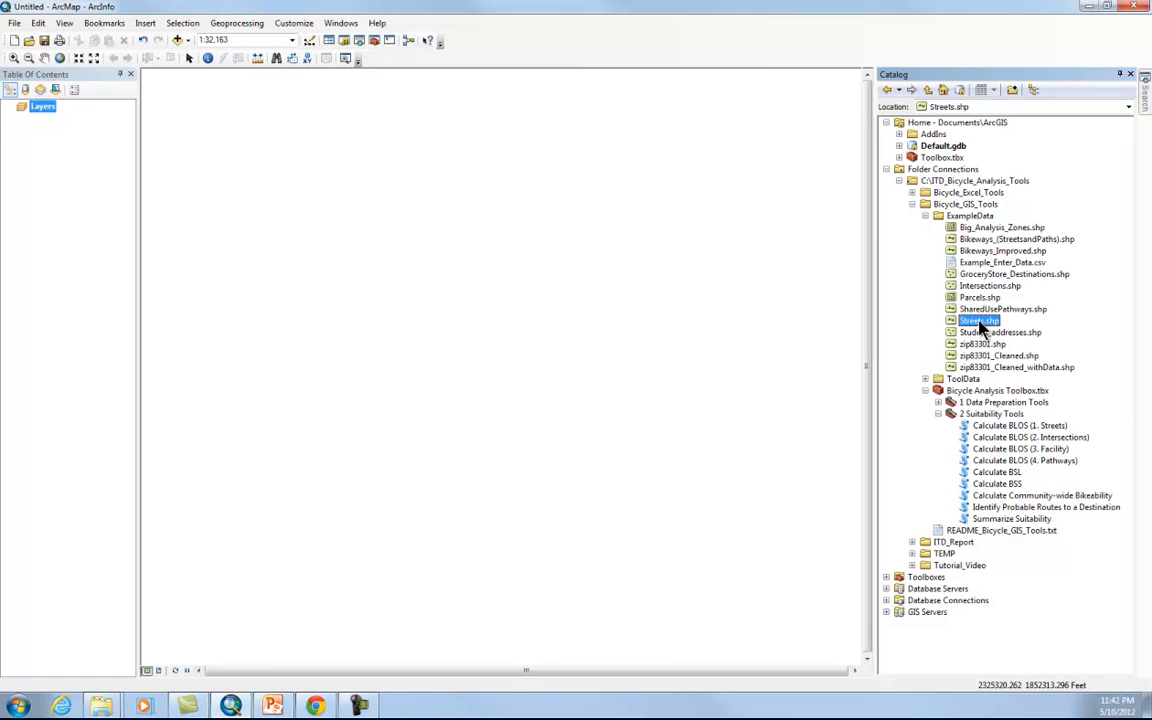
{"action": "left_click_drag", "start_coordinate": [978, 324], "coordinate": [703, 323]}
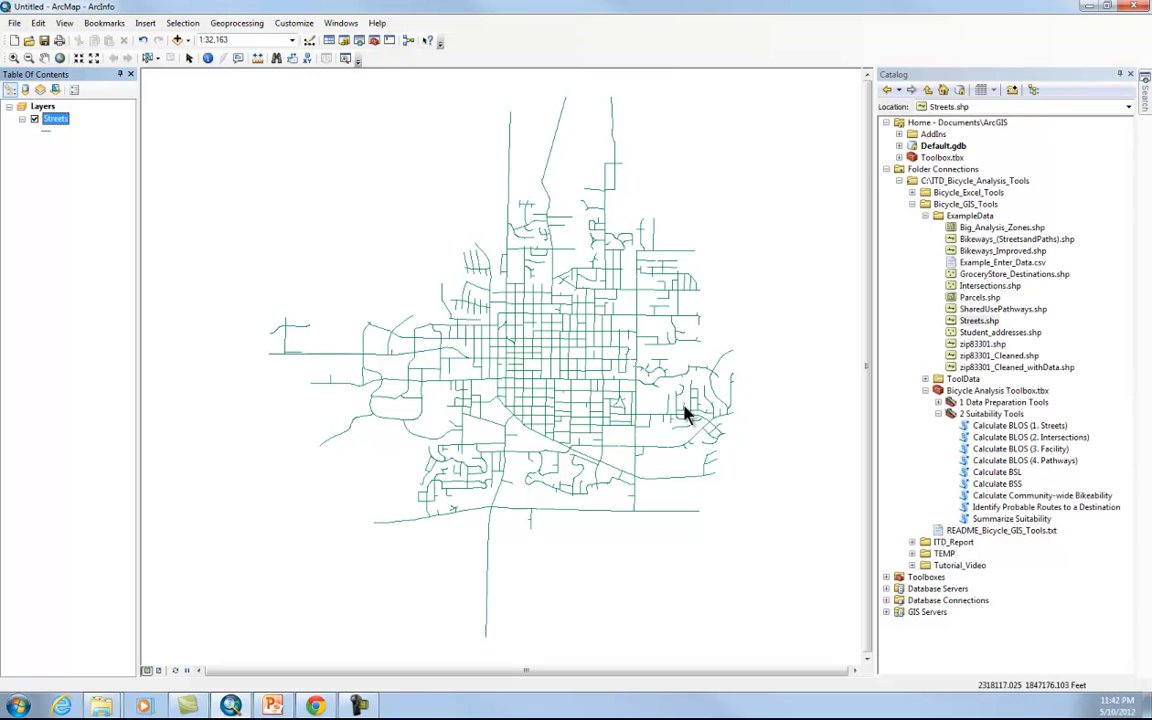
{"action": "right_click", "coordinate": [52, 114]}
{"action": "left_click", "coordinate": [93, 160]}
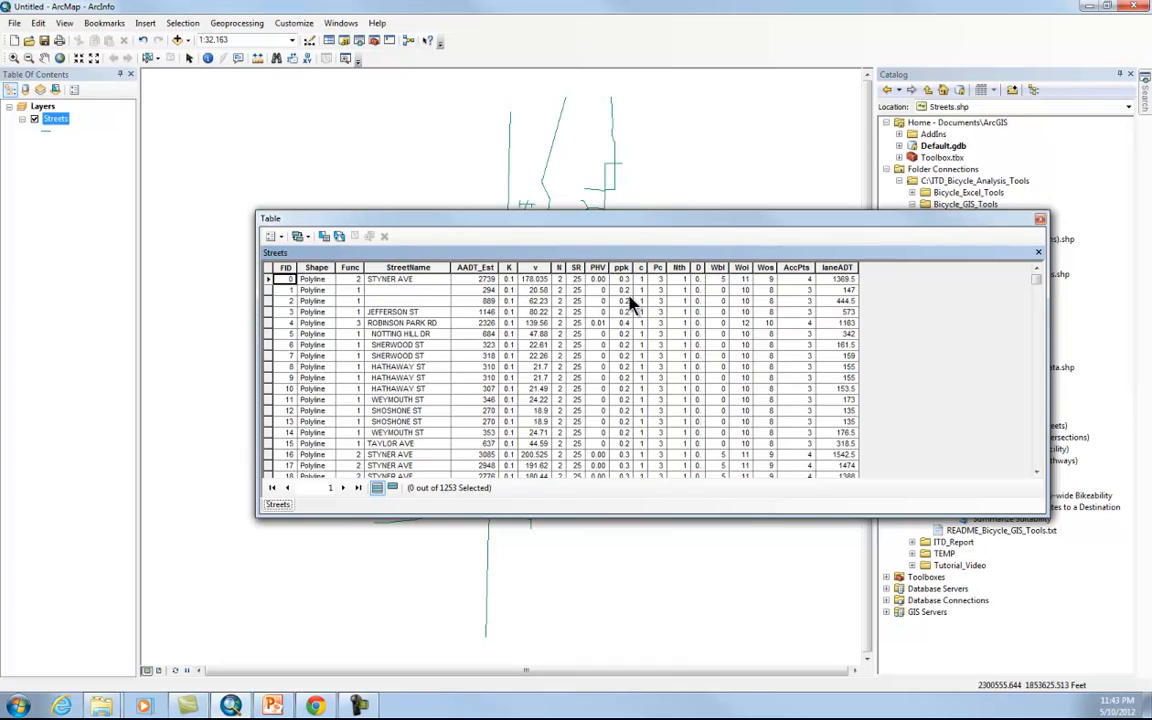
{"action": "left_click", "coordinate": [1040, 218]}
Open the Calculate BLOS (1. Streets) tool with its help text shown
{"action": "double_click", "coordinate": [1000, 426]}
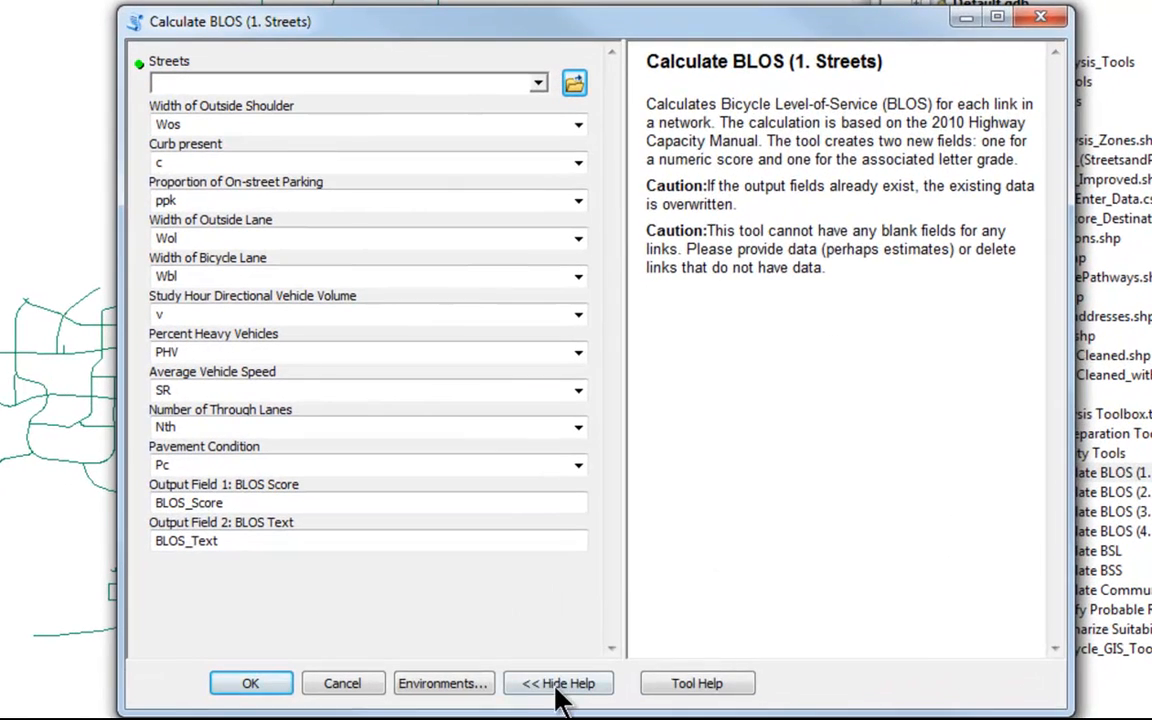
{"action": "left_click", "coordinate": [672, 565]}
{"action": "left_click", "coordinate": [560, 687]}
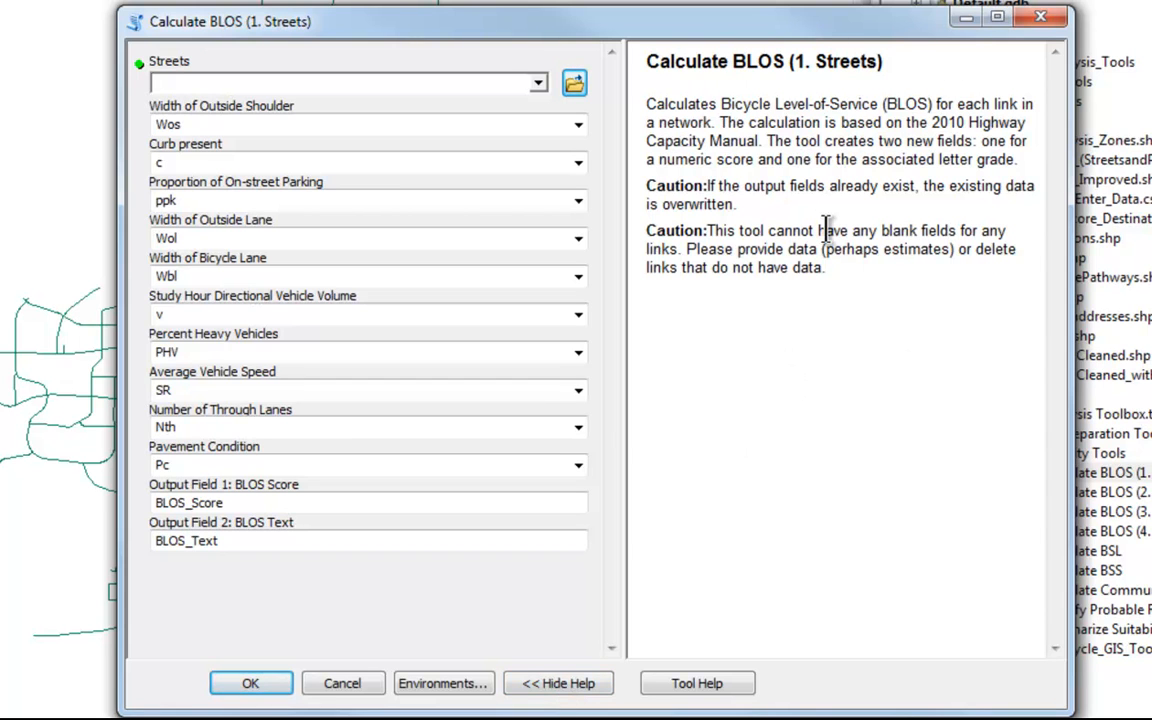
Read the help for the street file, shoulder width, curb, on-street parking, outside lane width and BLOS score parameters
{"action": "left_click", "coordinate": [360, 84]}
{"action": "left_click", "coordinate": [365, 122]}
{"action": "left_click", "coordinate": [368, 162]}
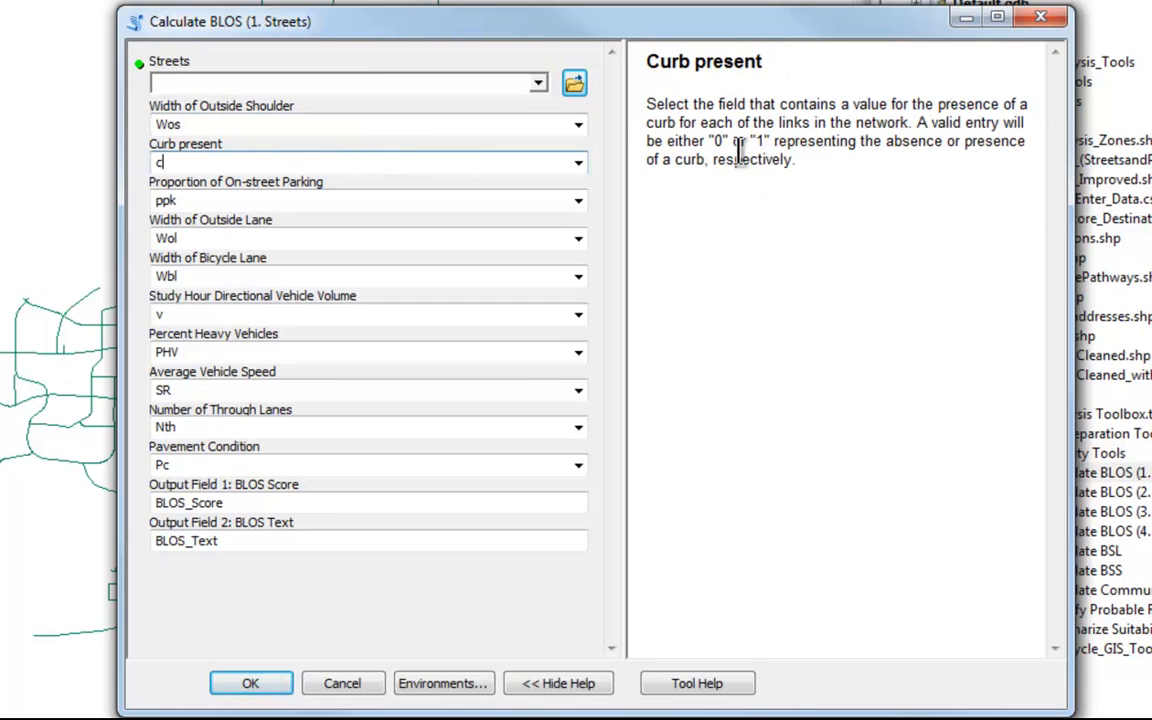
{"action": "left_click", "coordinate": [427, 203]}
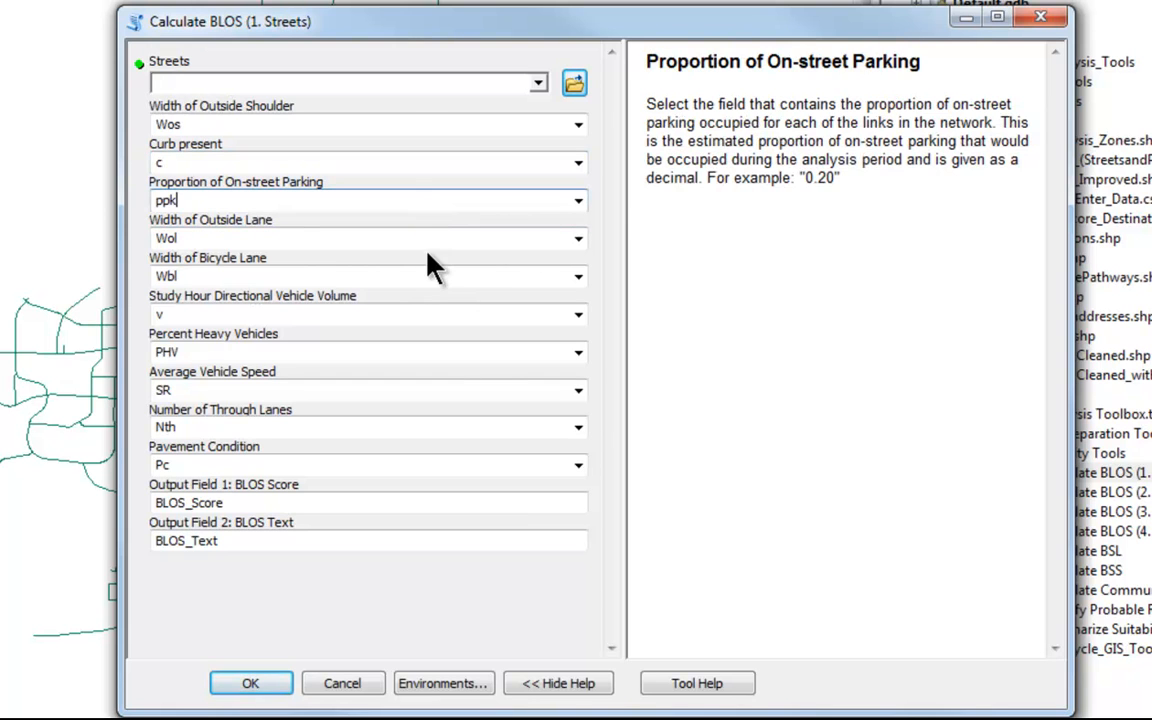
{"action": "left_click", "coordinate": [433, 240]}
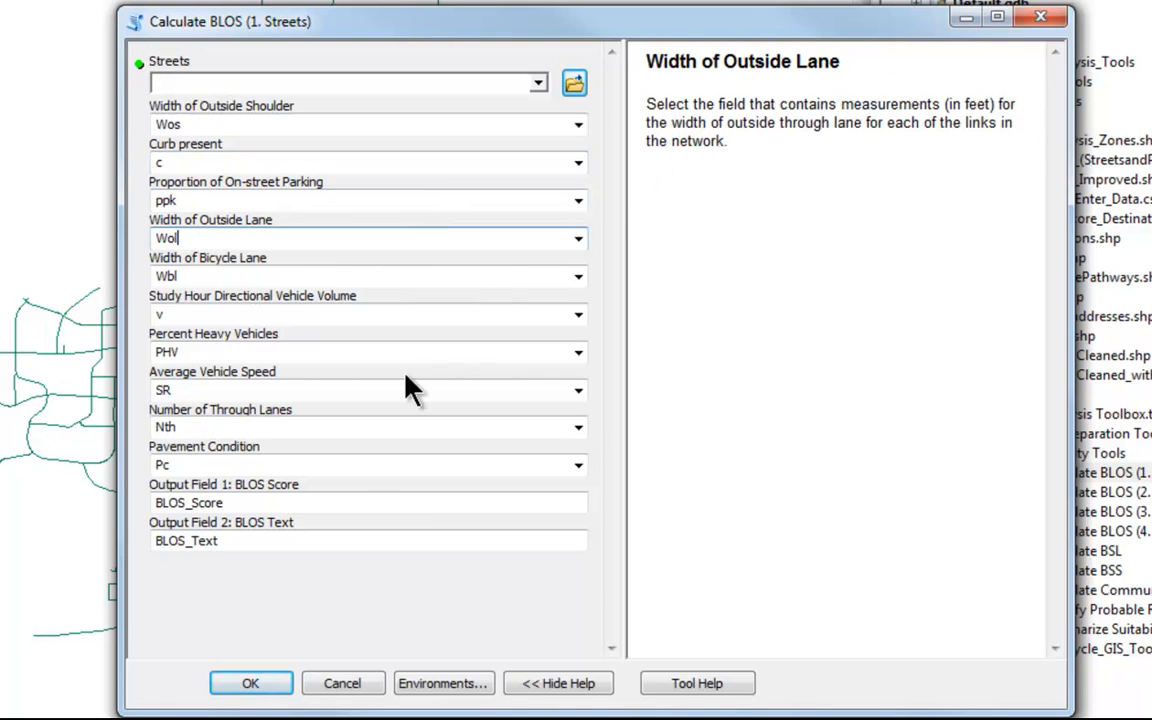
{"action": "left_click", "coordinate": [430, 503]}
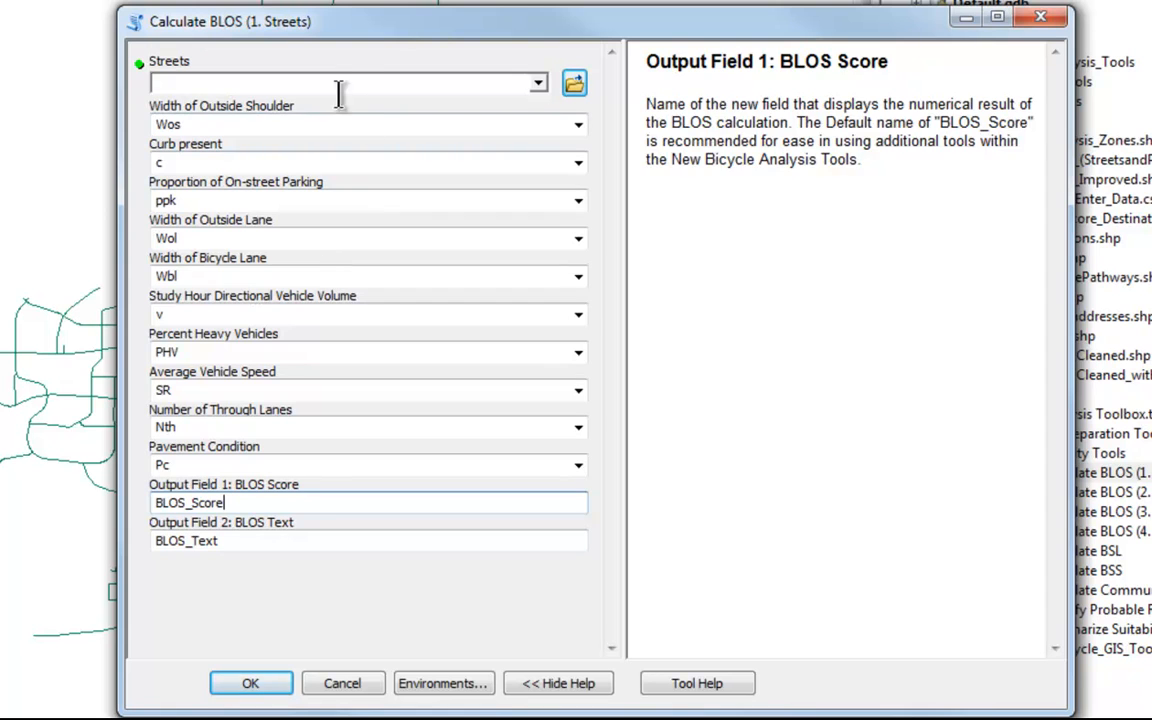
Run Calculate BLOS (1. Streets) on the Streets layer with the default field mappings and output fields BLOS_Score and BLOS_Text
{"action": "left_click", "coordinate": [308, 82]}
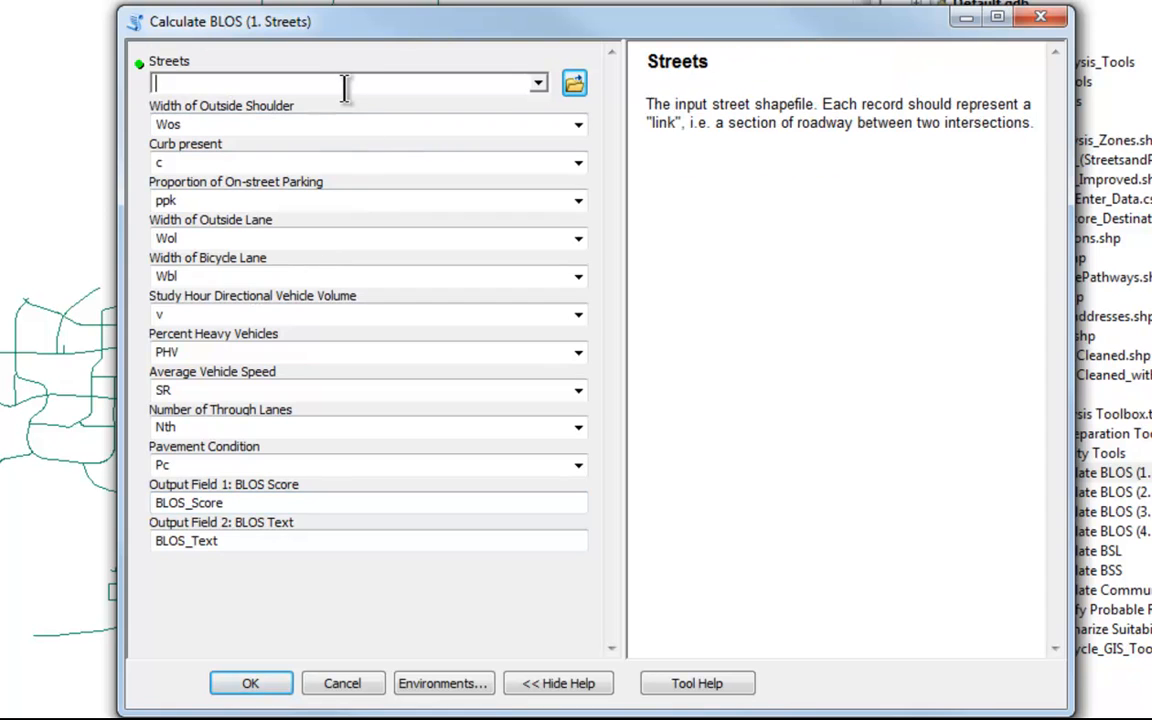
{"action": "left_click", "coordinate": [538, 83]}
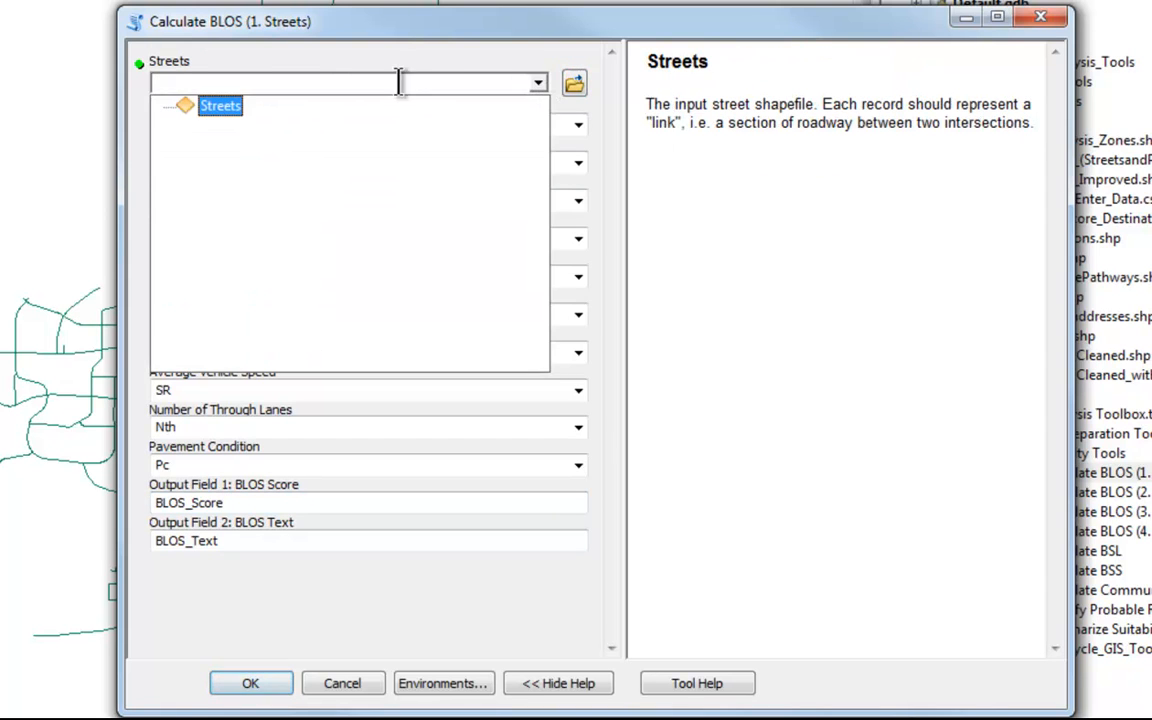
{"action": "left_click", "coordinate": [222, 110]}
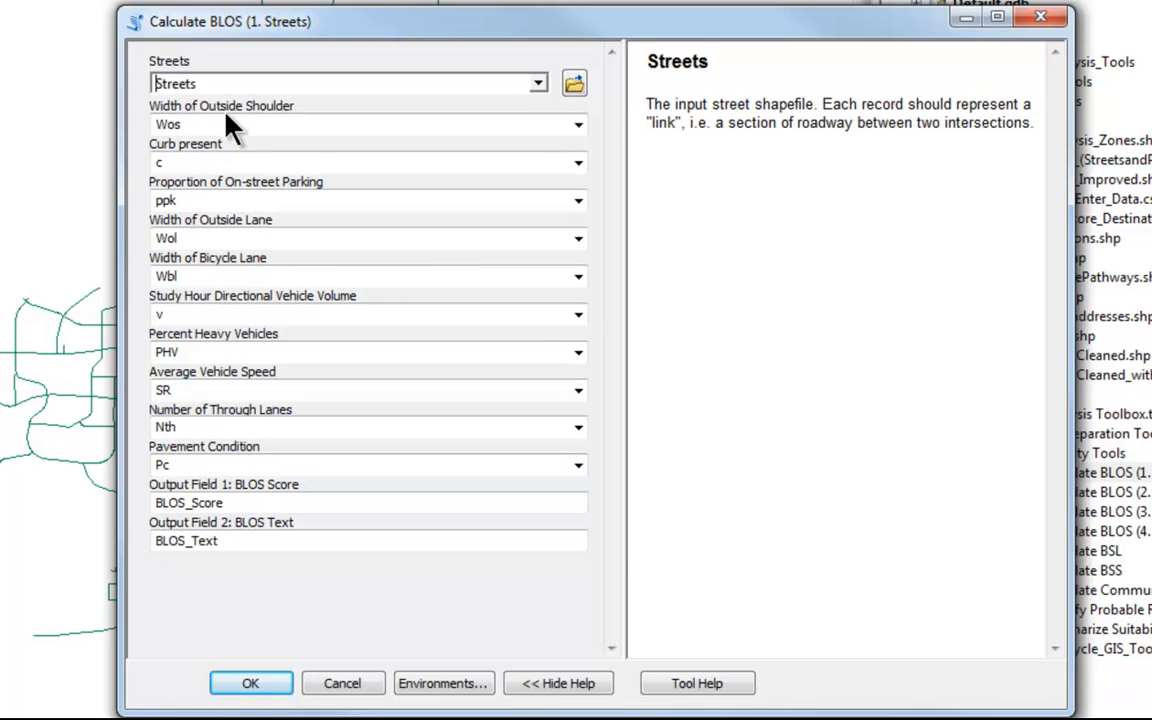
{"action": "left_click", "coordinate": [579, 127]}
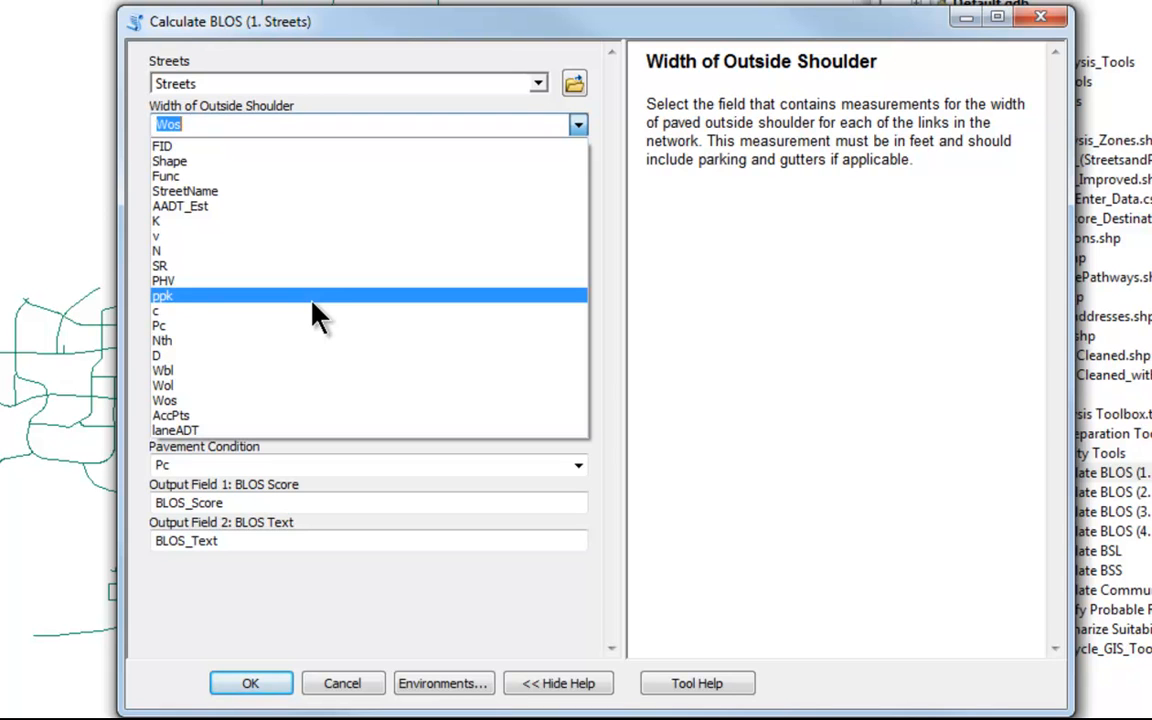
{"action": "left_click", "coordinate": [494, 13]}
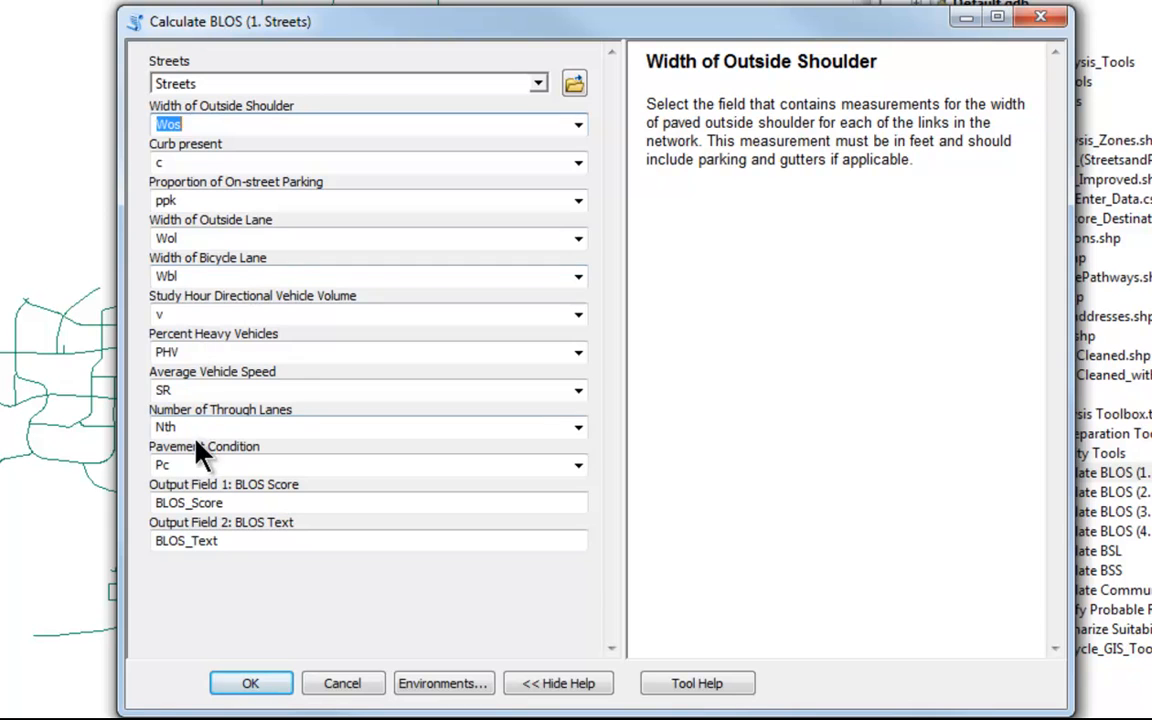
{"action": "left_click", "coordinate": [207, 502]}
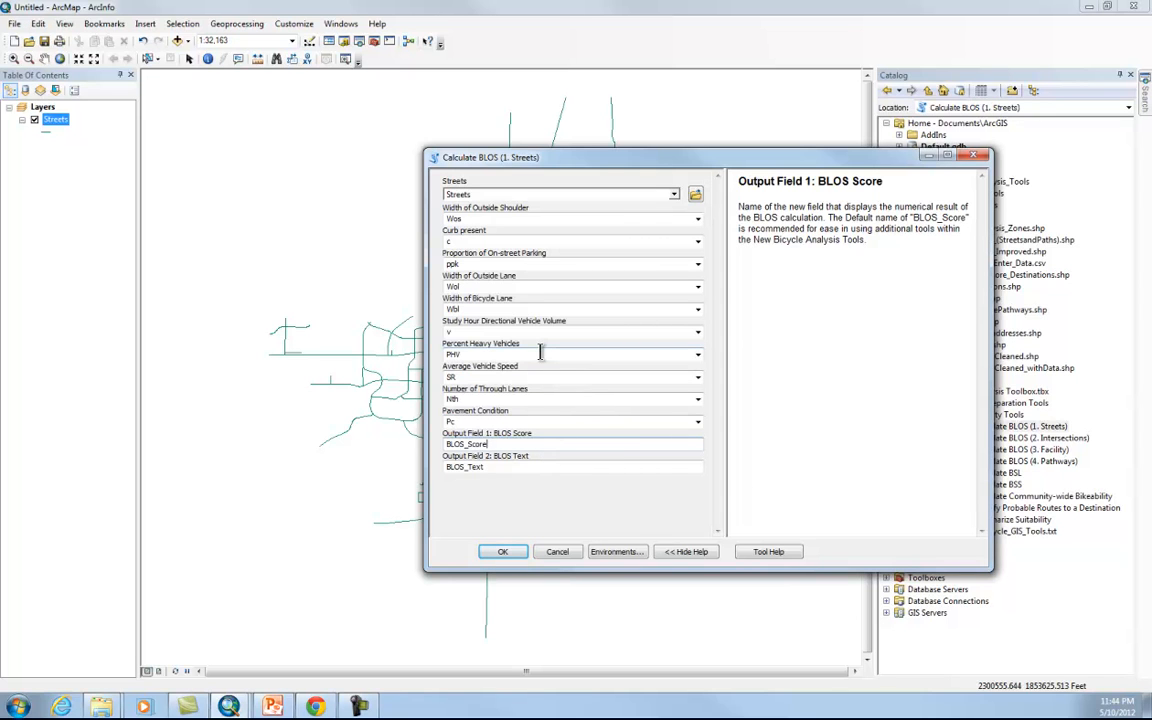
{"action": "left_click", "coordinate": [503, 552]}
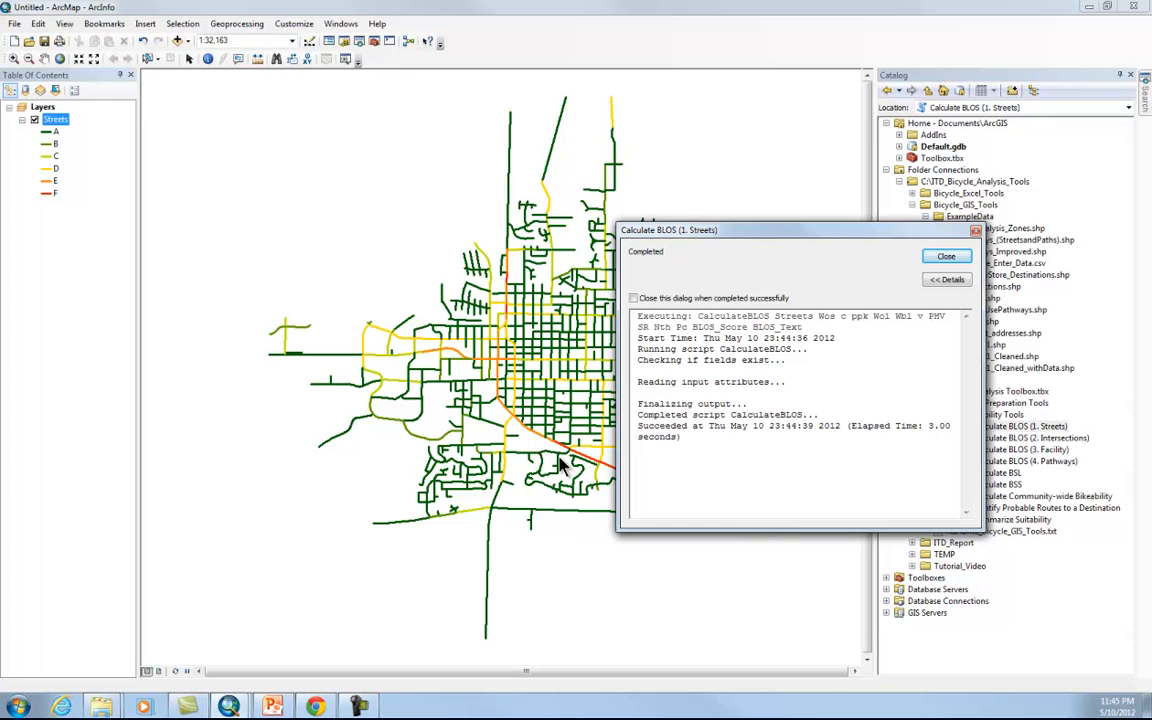
{"action": "left_click", "coordinate": [946, 258]}
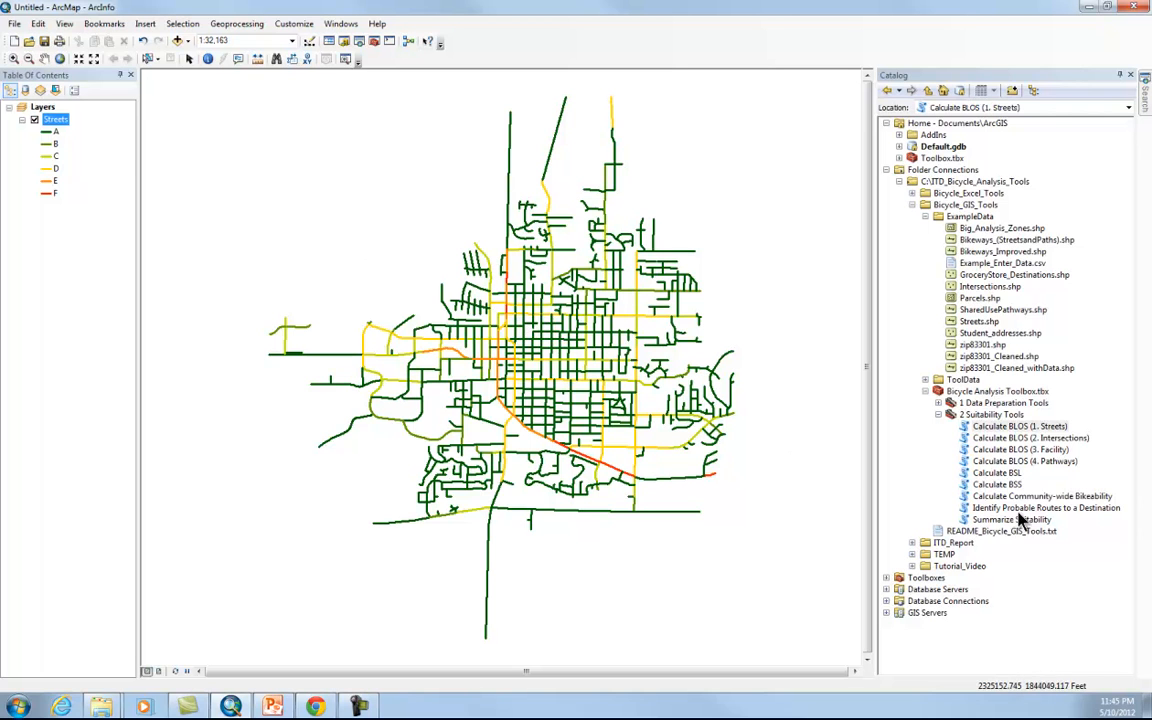
Examine the BLOS_Score and BLOS_Text fields in the Streets attribute table
{"action": "right_click", "coordinate": [53, 122]}
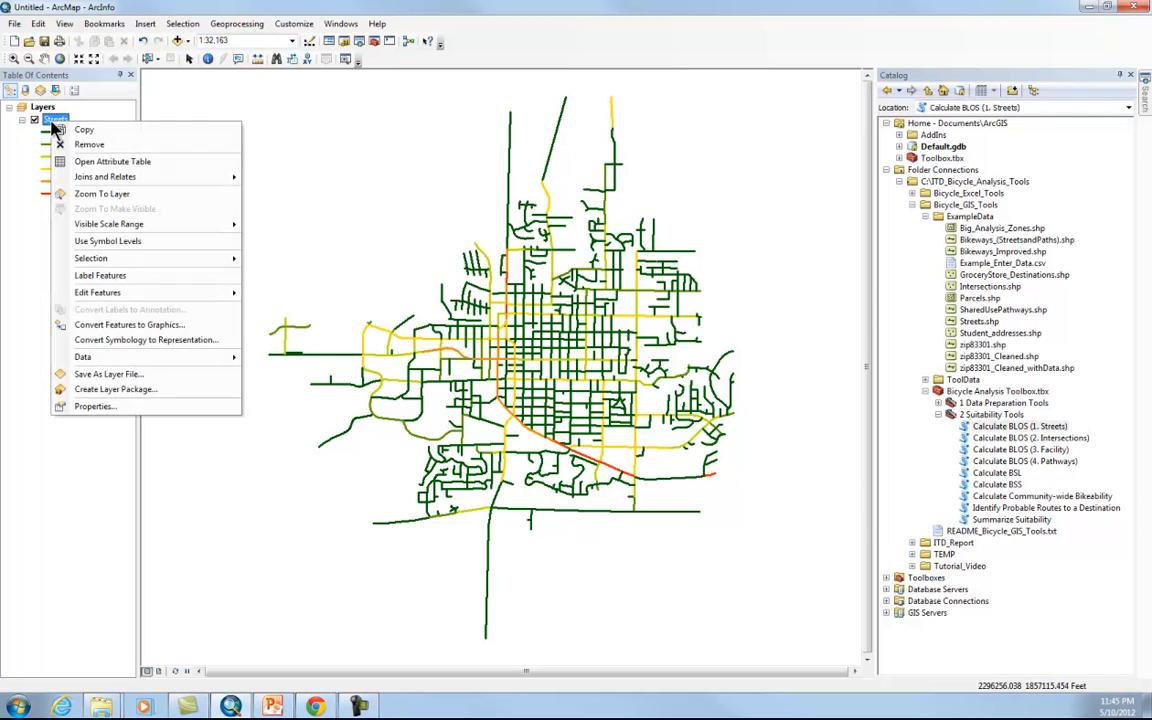
{"action": "left_click", "coordinate": [75, 157]}
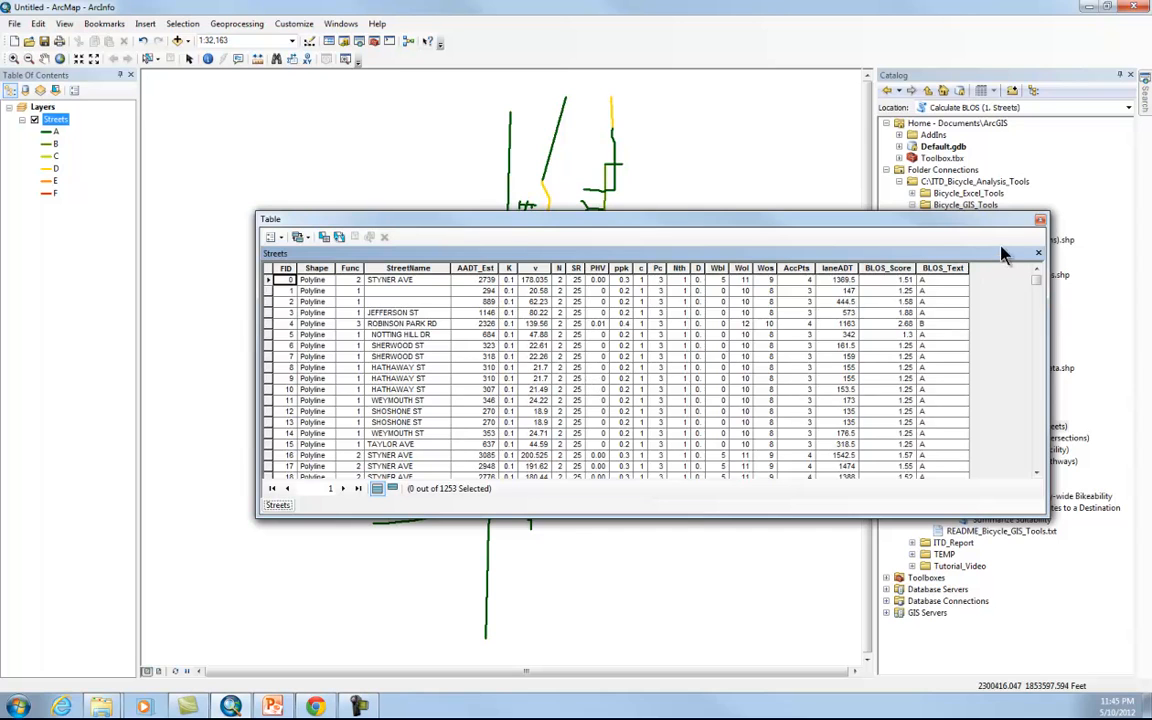
{"action": "left_click", "coordinate": [1041, 220]}
Add Intersections.shp from ExampleData to the map and briefly hide the Streets layer to view the intersection points alone
{"action": "left_click", "coordinate": [990, 438]}
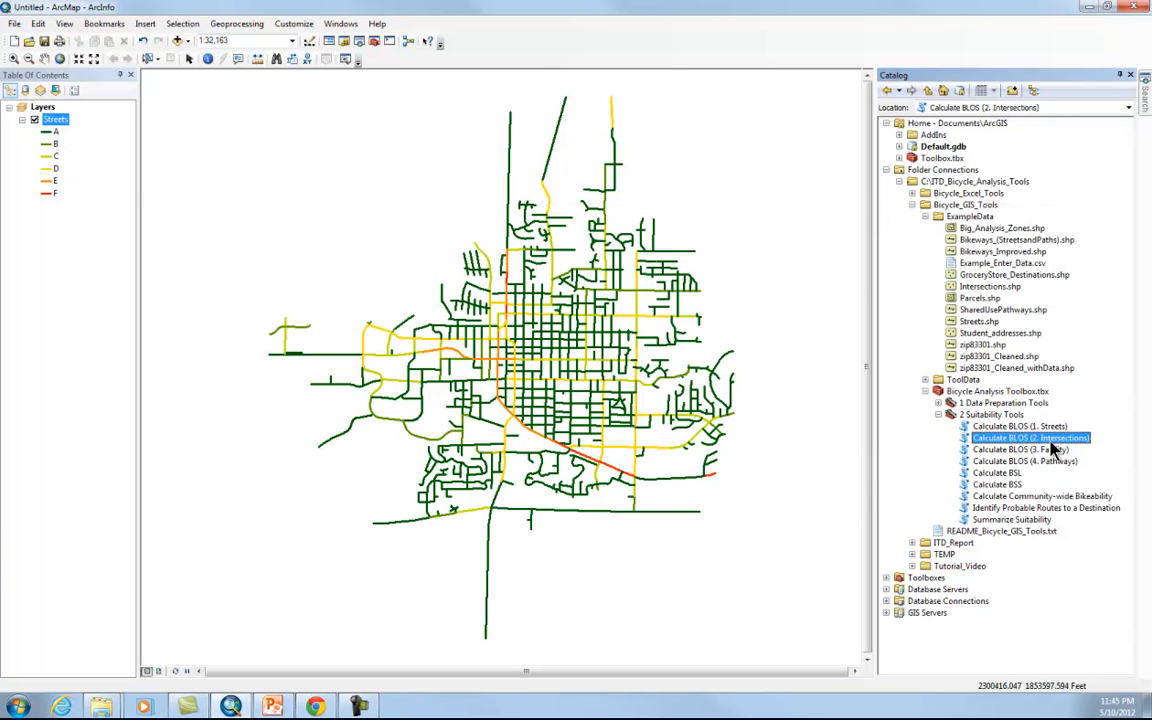
{"action": "left_click", "coordinate": [987, 289]}
{"action": "left_click_drag", "start_coordinate": [987, 293], "coordinate": [785, 310]}
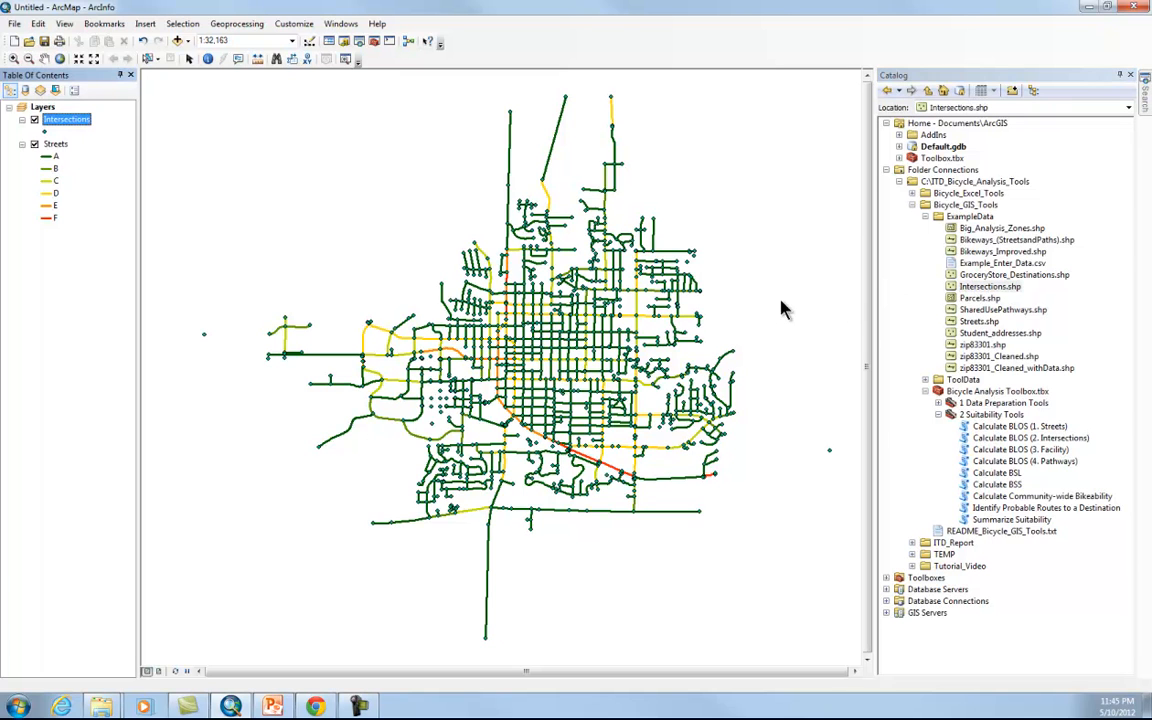
{"action": "left_click", "coordinate": [34, 144]}
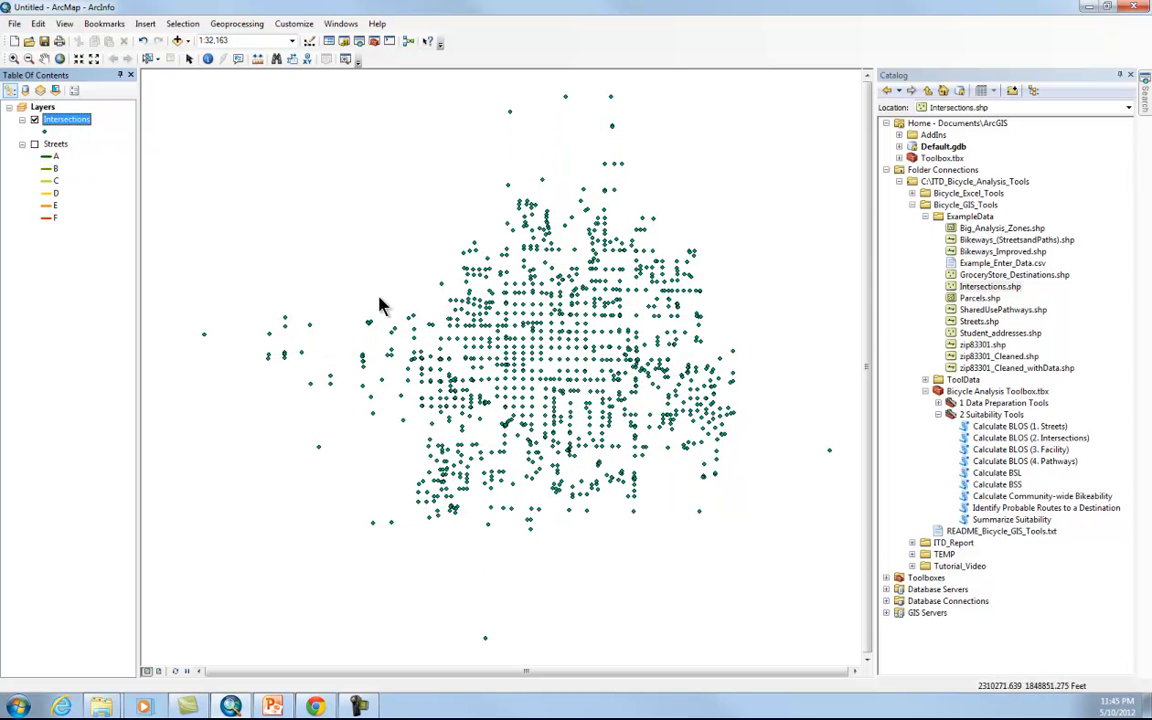
{"action": "left_click", "coordinate": [34, 145]}
{"action": "left_click", "coordinate": [34, 145]}
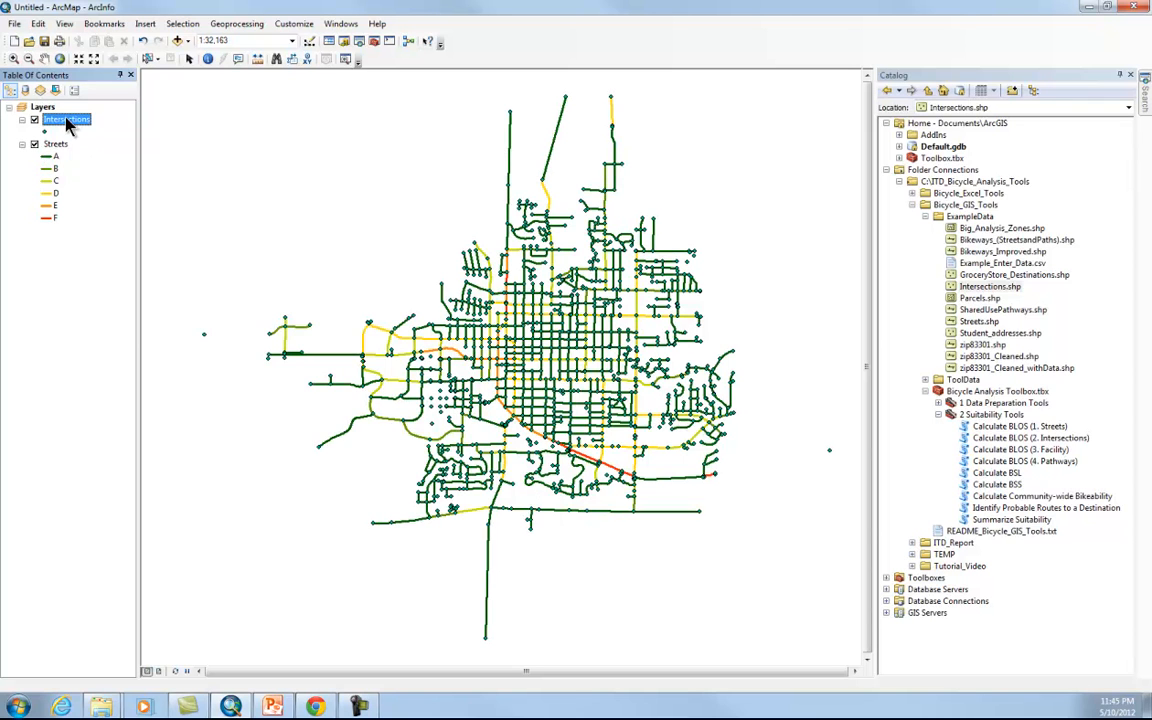
Review the fields in the Intersections attribute table
{"action": "right_click", "coordinate": [67, 119]}
{"action": "left_click", "coordinate": [110, 158]}
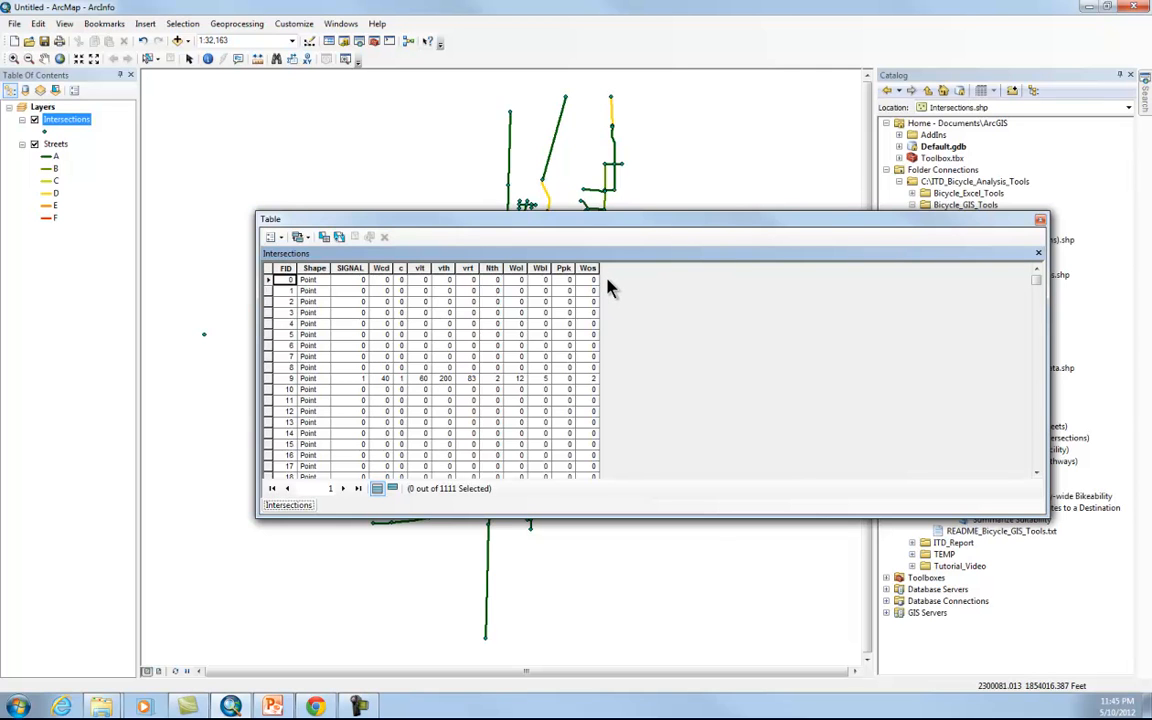
{"action": "left_click", "coordinate": [1040, 219]}
Open the Calculate BLOS (2. Intersections) tool and bring up the Intersections attribute table alongside it for comparison
{"action": "double_click", "coordinate": [1000, 443]}
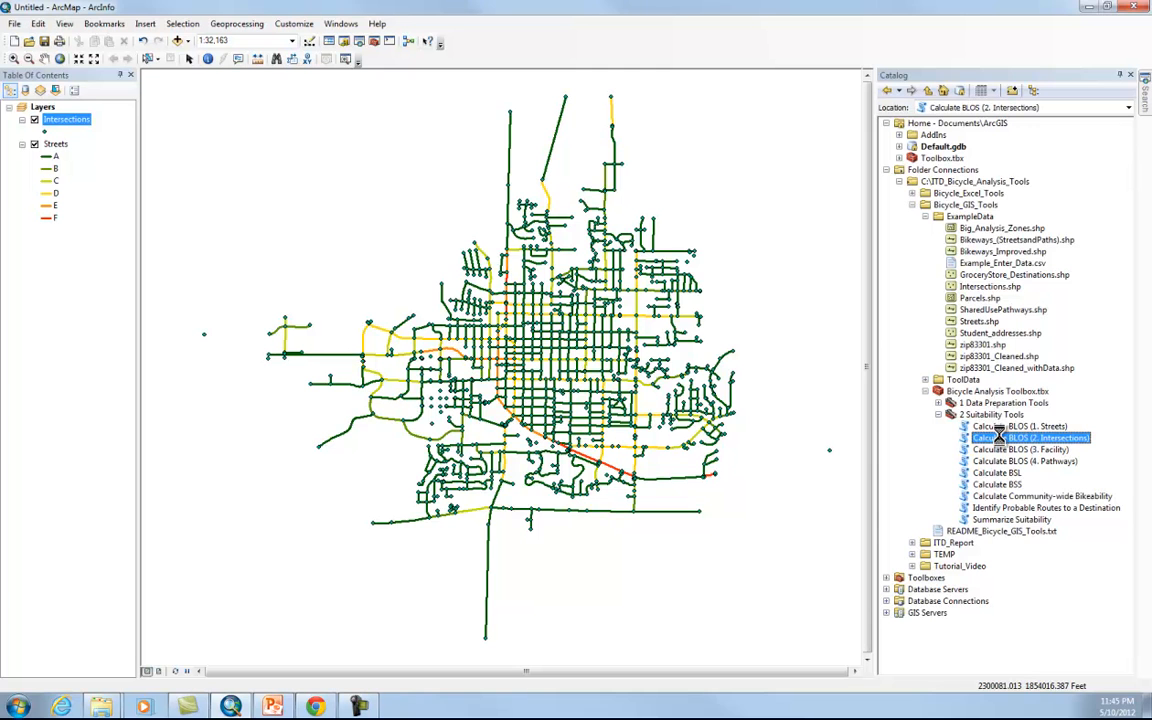
{"action": "left_click_drag", "start_coordinate": [607, 163], "coordinate": [770, 160]}
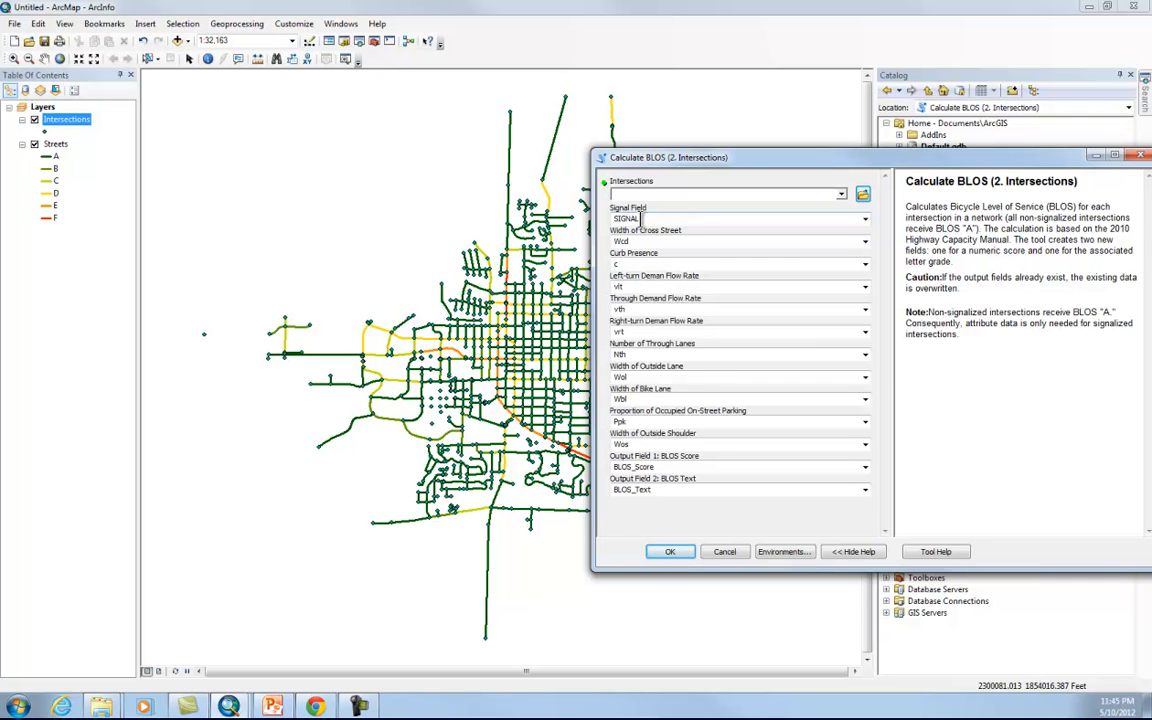
{"action": "right_click", "coordinate": [55, 121]}
{"action": "left_click", "coordinate": [107, 165]}
{"action": "left_click_drag", "start_coordinate": [586, 226], "coordinate": [445, 268]}
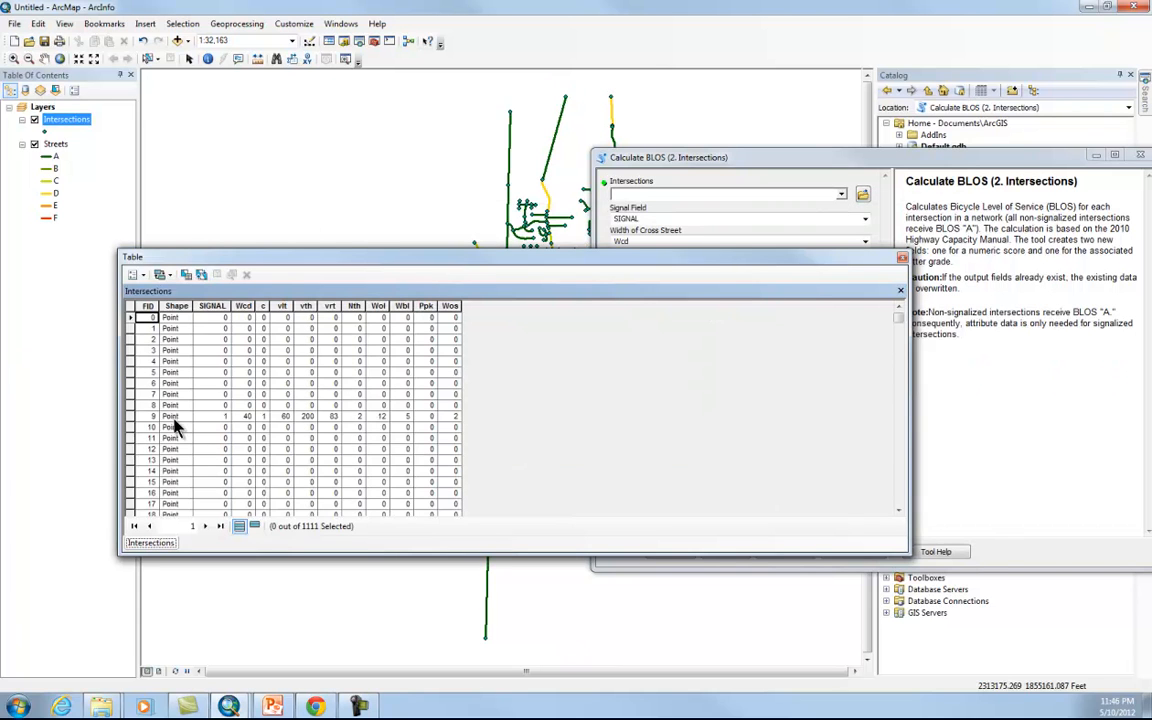
Highlight the signalized intersection record with FID 9 to examine its attribute values, and clear the selection
{"action": "left_click", "coordinate": [133, 416]}
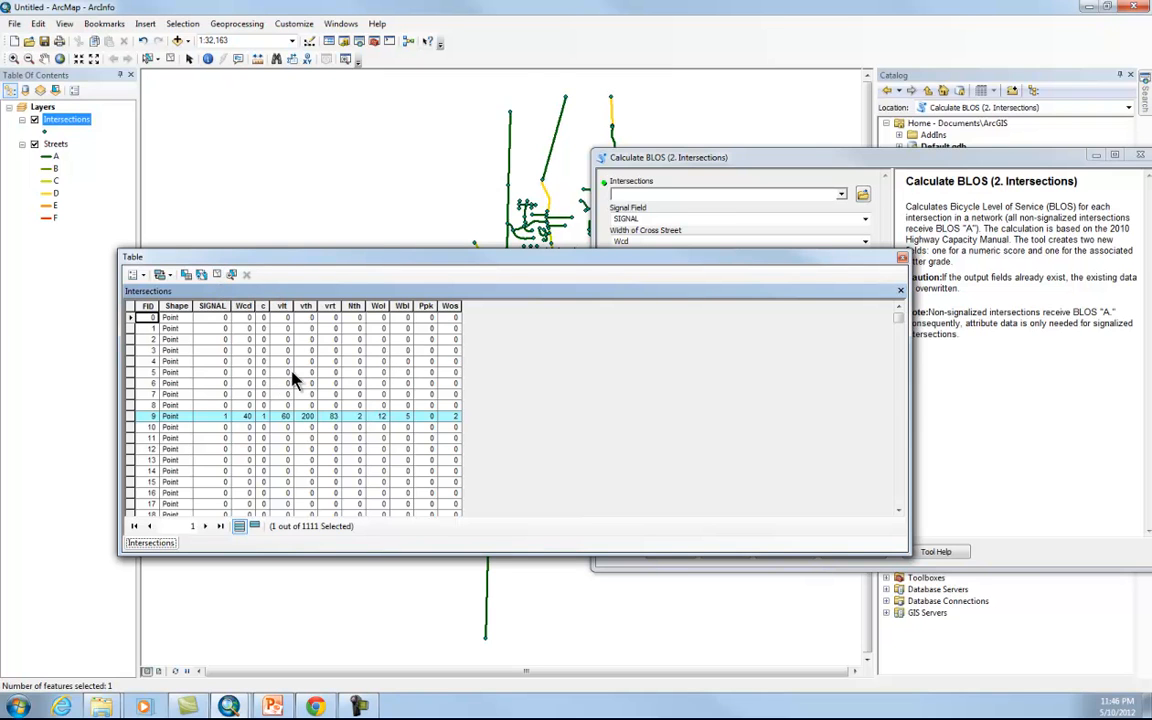
{"action": "left_click", "coordinate": [216, 274]}
{"action": "left_click", "coordinate": [816, 240]}
Run Calculate BLOS (2. Intersections) on the Intersections layer with the default BLOS_Score and BLOS_Text output fields
{"action": "left_click", "coordinate": [841, 194]}
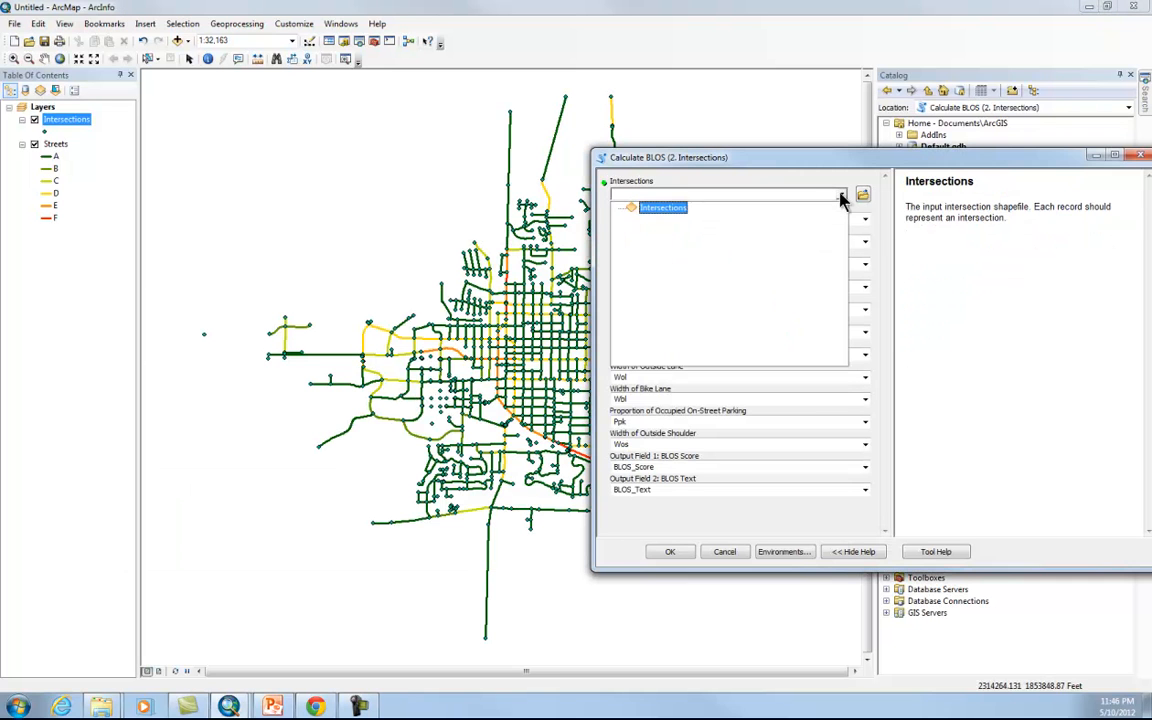
{"action": "left_click", "coordinate": [660, 210]}
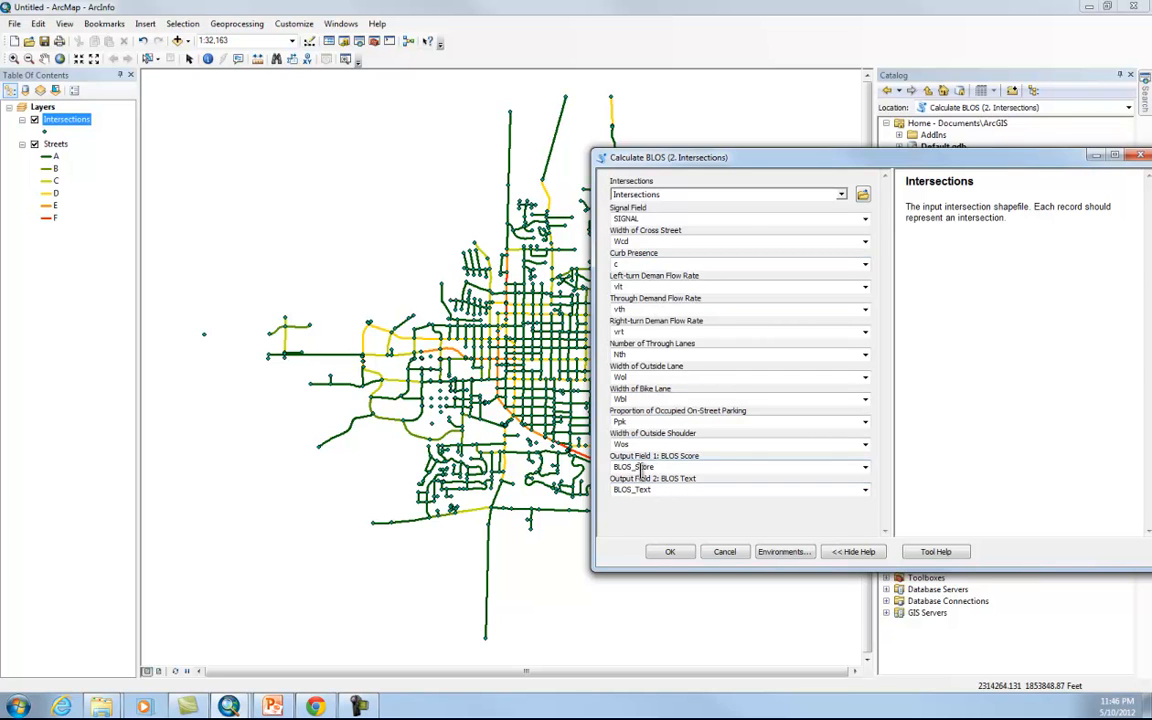
{"action": "left_click", "coordinate": [670, 552]}
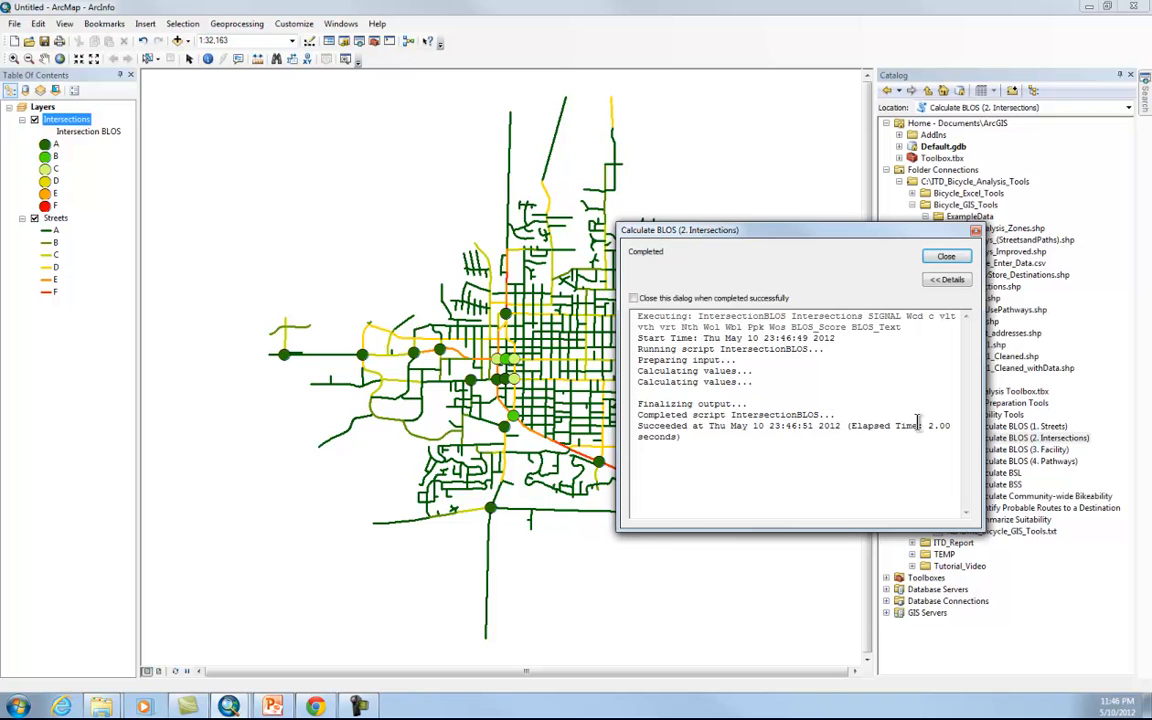
{"action": "left_click", "coordinate": [946, 256]}
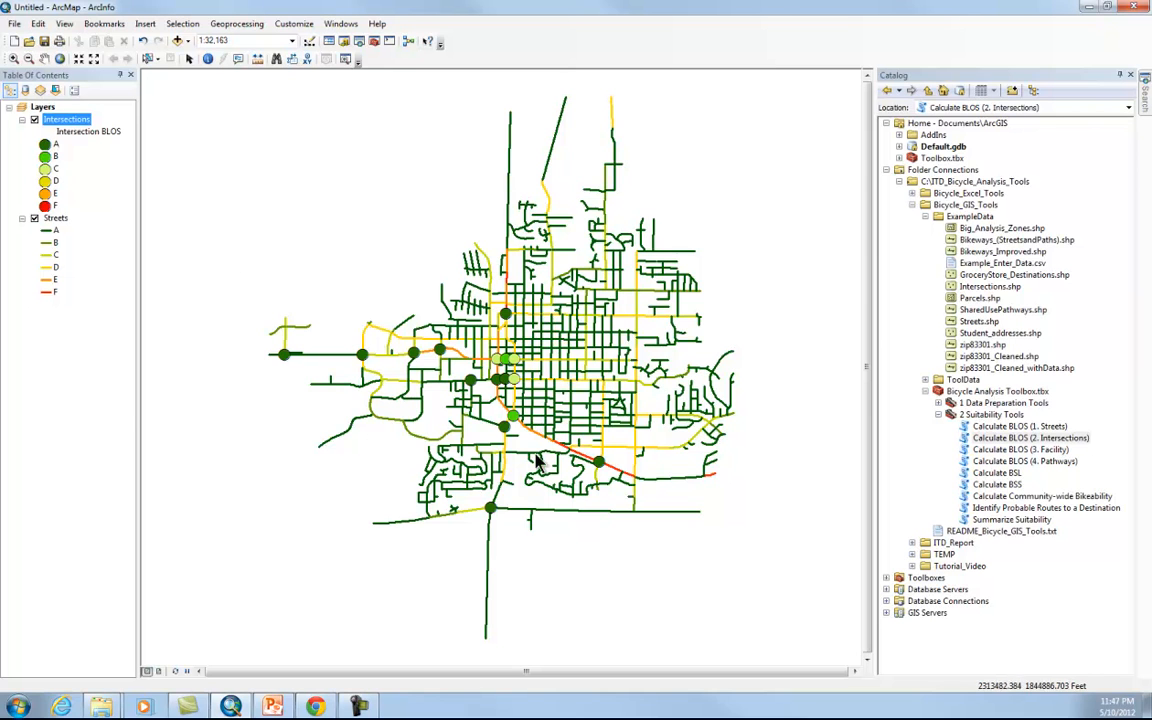
Examine the BLOS_Score and BLOS_Text fields in the Intersections attribute table
{"action": "right_click", "coordinate": [72, 120]}
{"action": "left_click", "coordinate": [140, 160]}
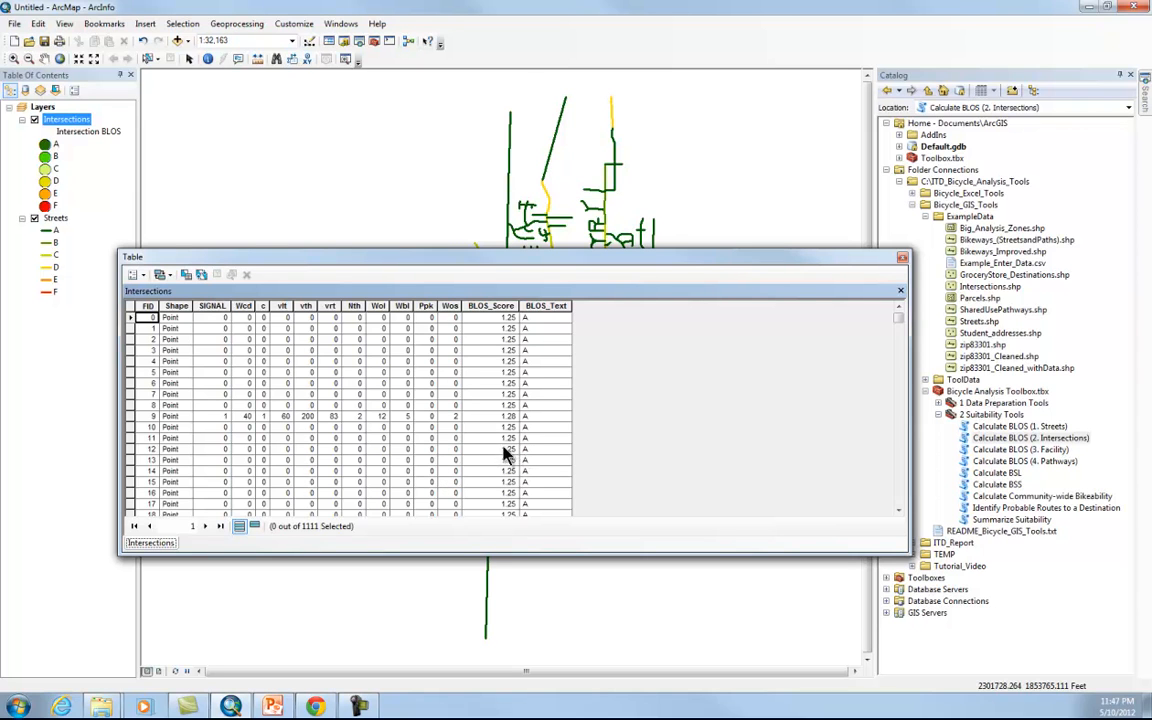
{"action": "left_click", "coordinate": [902, 259]}
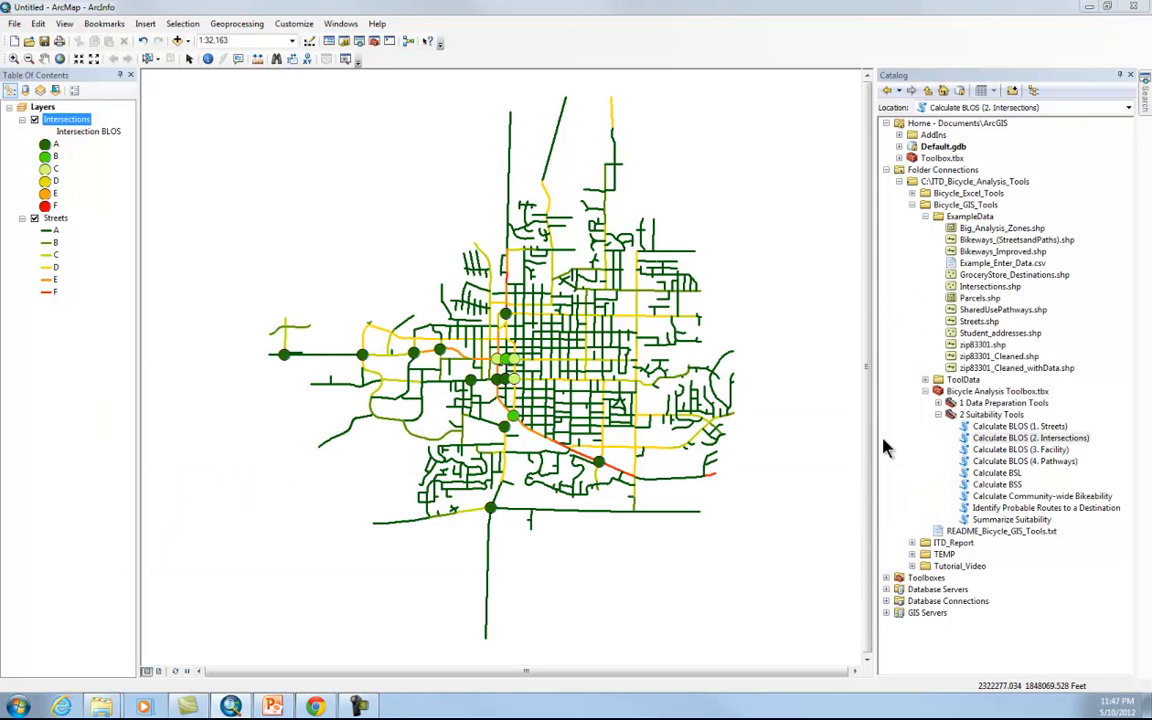
Open the Calculate BLOS (3. Facility) tool and place its window clear of the western part of the street network
{"action": "left_click", "coordinate": [1018, 438]}
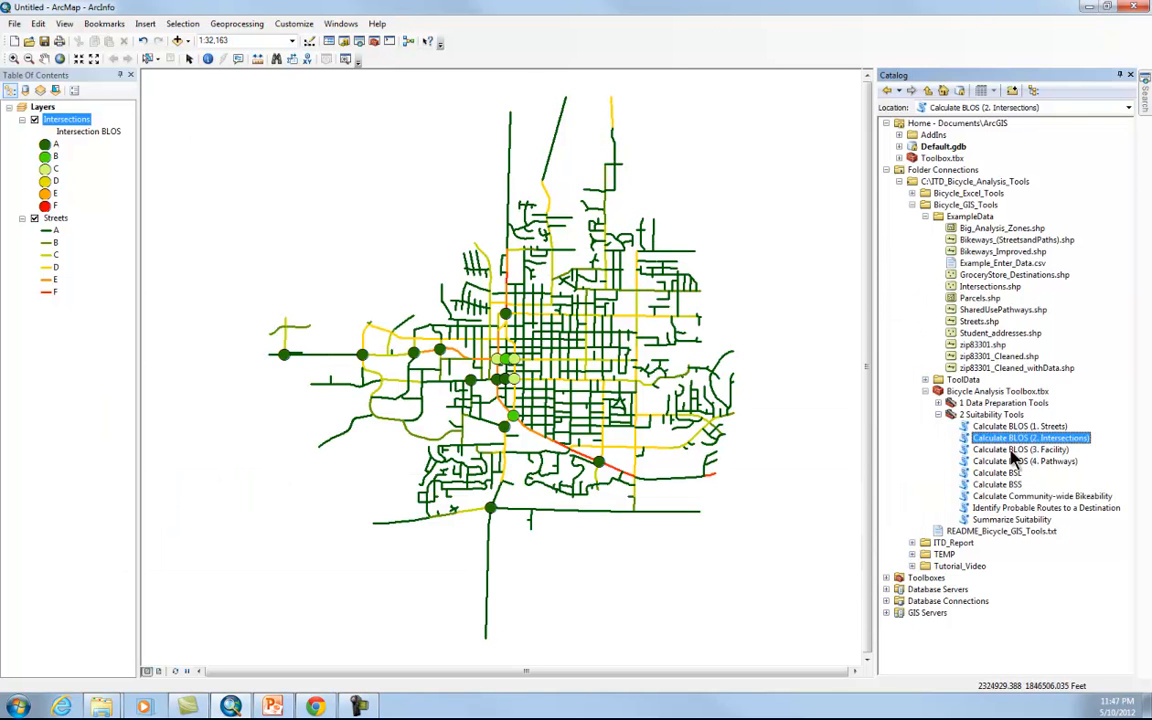
{"action": "left_click", "coordinate": [1014, 452]}
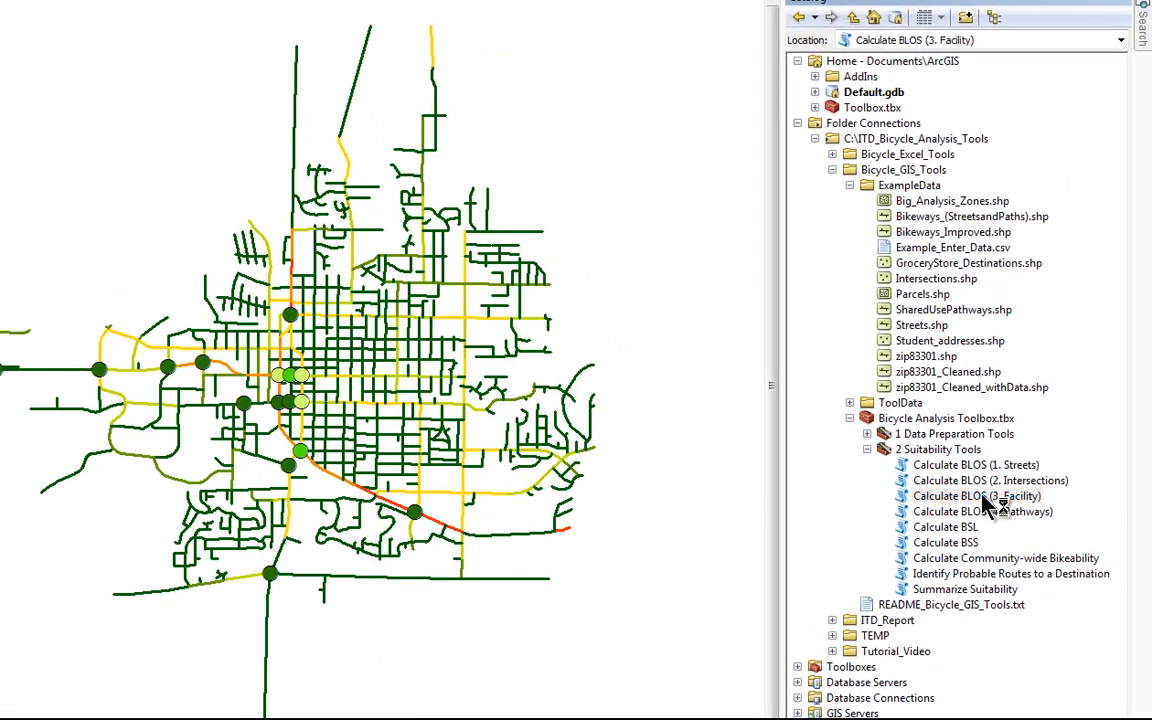
{"action": "double_click", "coordinate": [983, 499]}
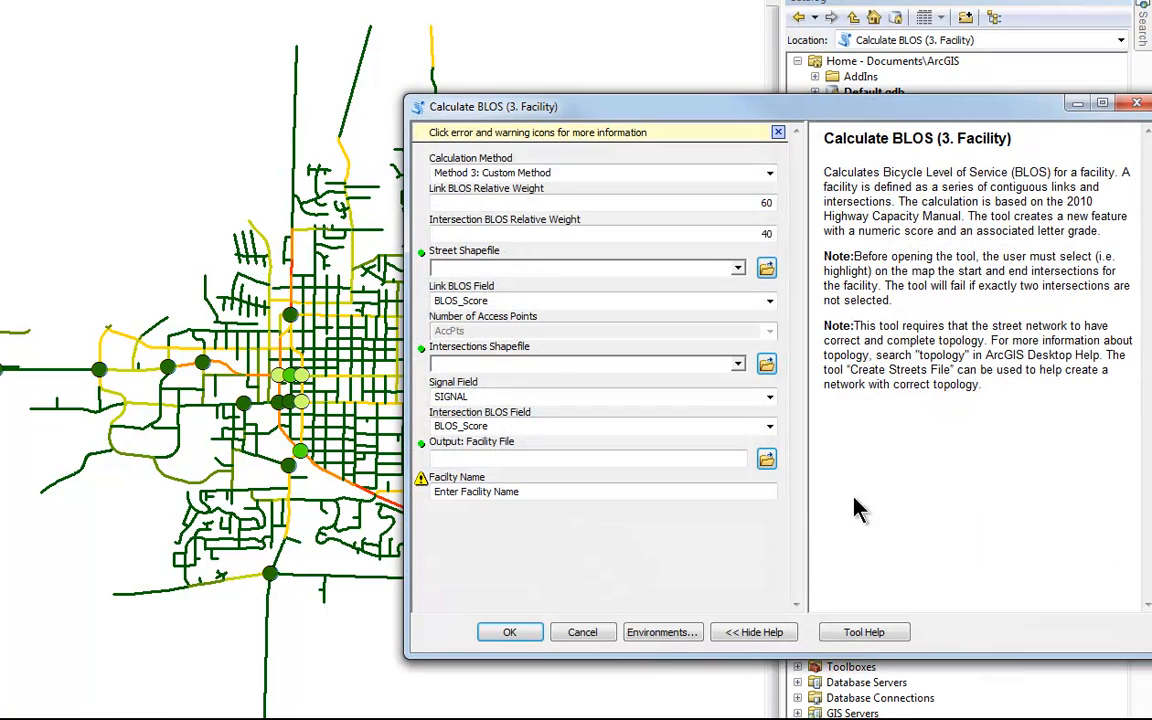
{"action": "left_click_drag", "start_coordinate": [930, 115], "coordinate": [880, 79]}
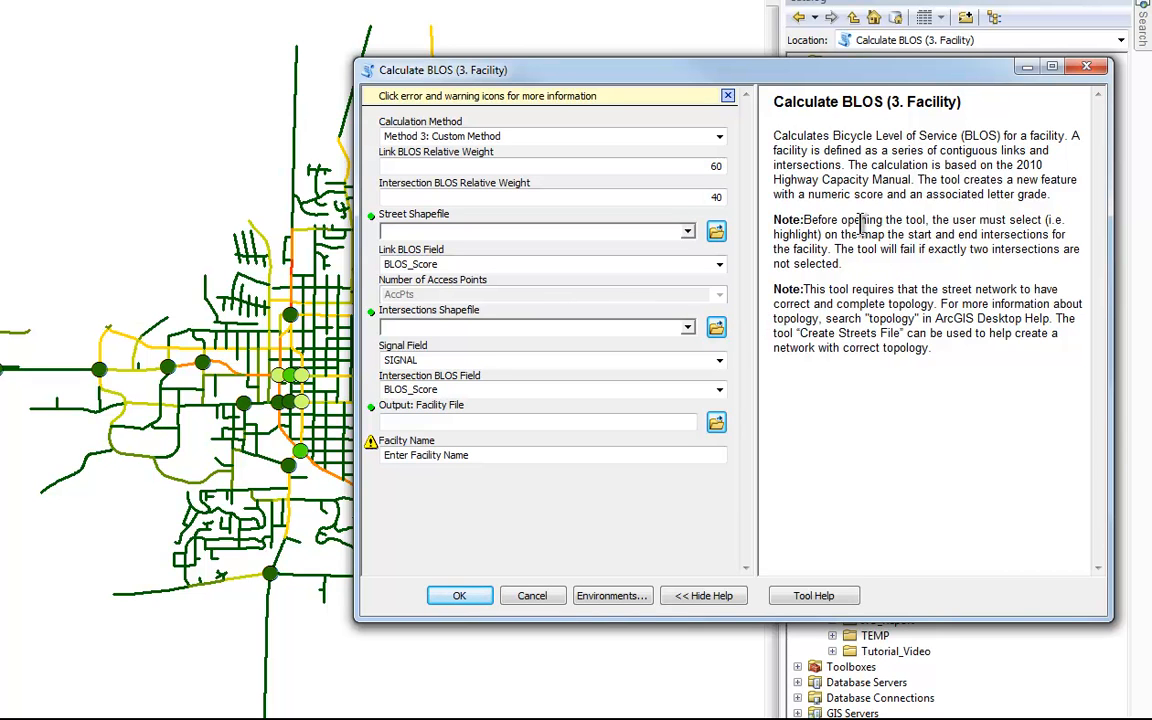
{"action": "left_click_drag", "start_coordinate": [710, 71], "coordinate": [779, 74]}
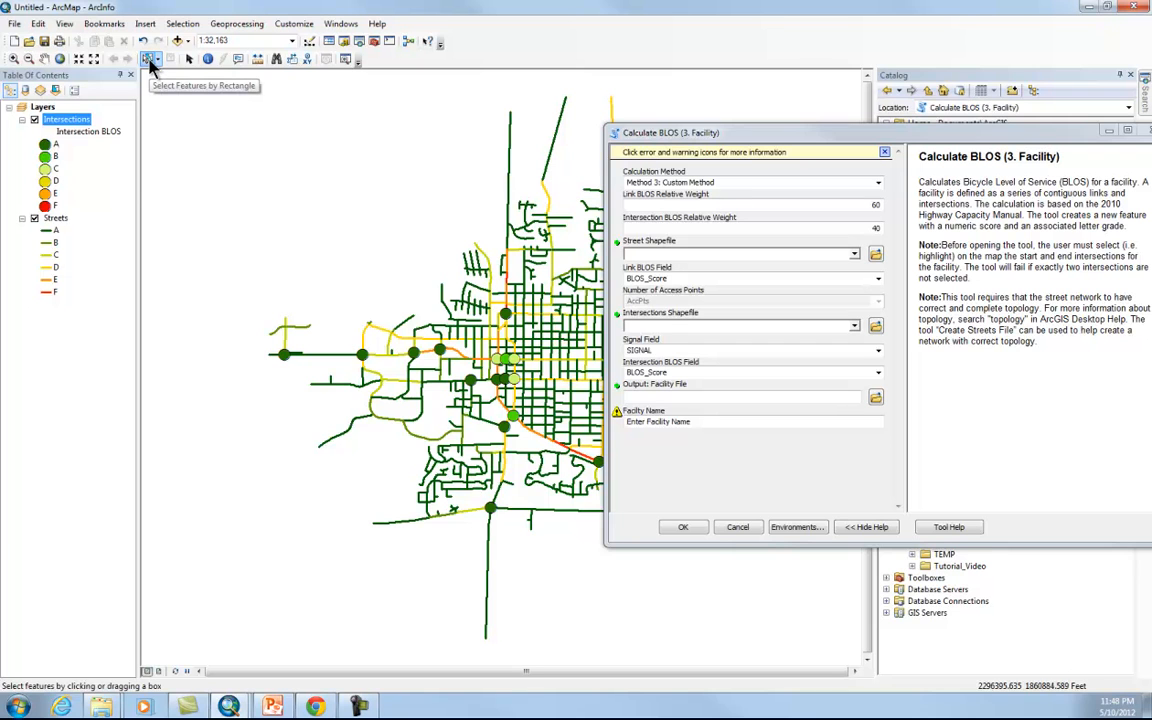
Select the westernmost signalized intersection on the map as the facility's start point
{"action": "left_click", "coordinate": [149, 60]}
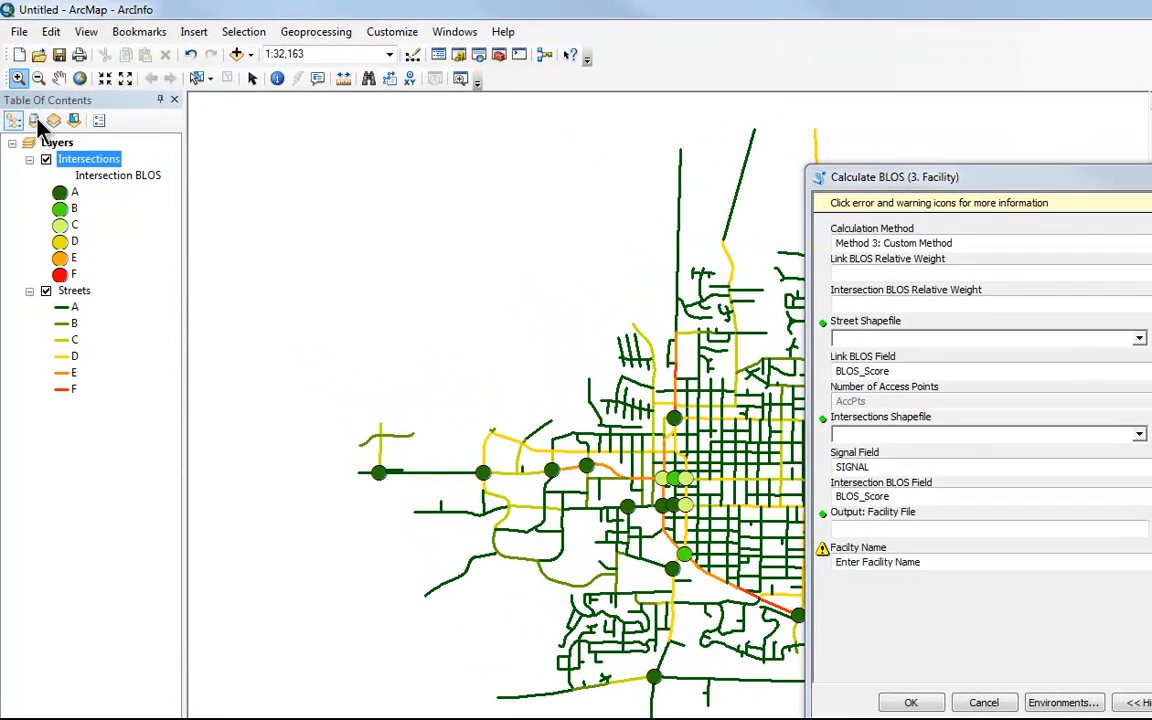
{"action": "left_click", "coordinate": [16, 68]}
{"action": "left_click_drag", "start_coordinate": [366, 466], "coordinate": [386, 481]}
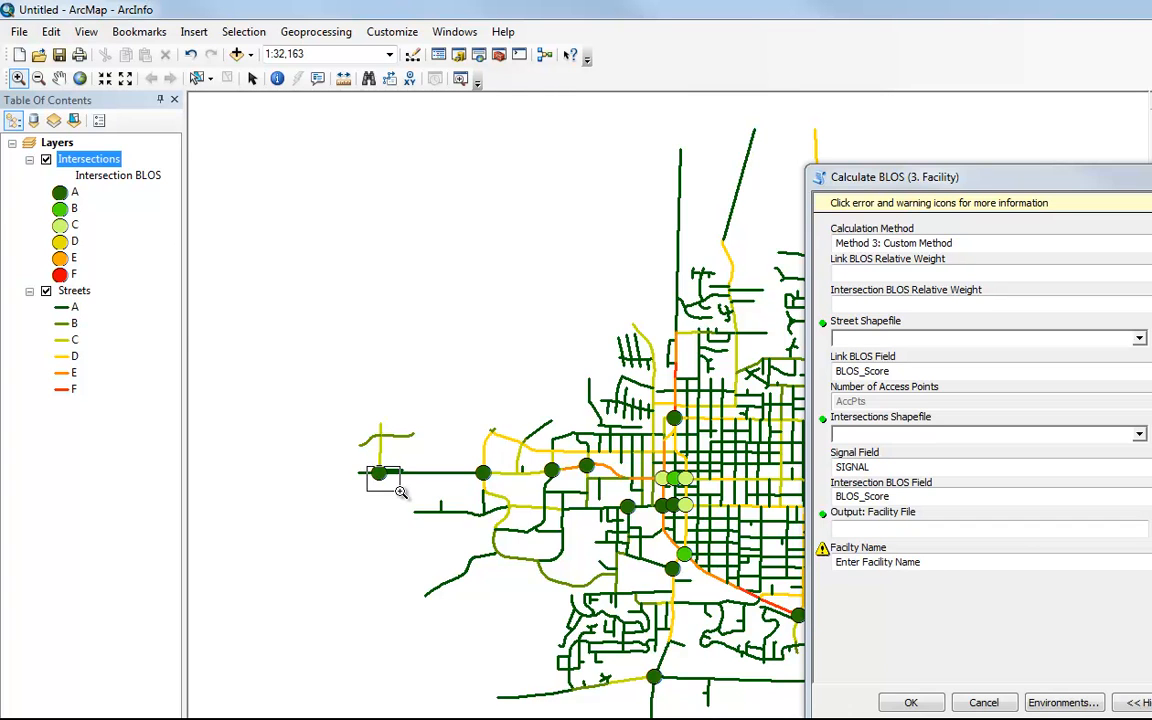
{"action": "left_click", "coordinate": [197, 80]}
{"action": "left_click", "coordinate": [554, 332]}
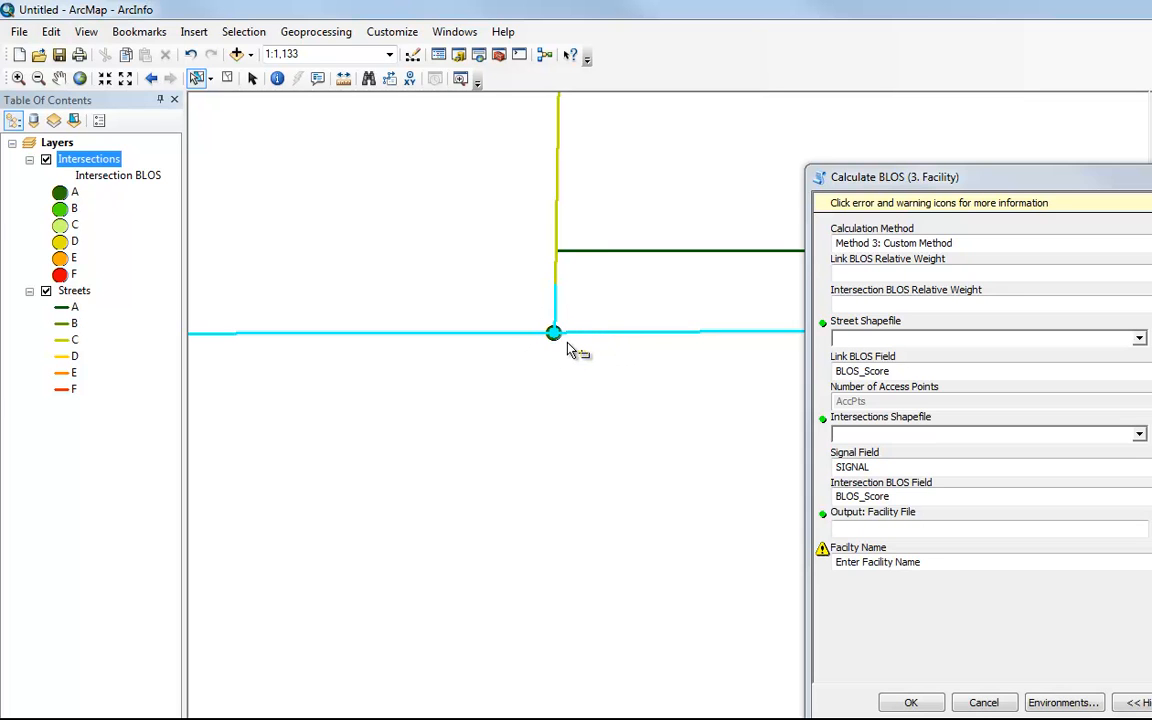
{"action": "left_click", "coordinate": [151, 80]}
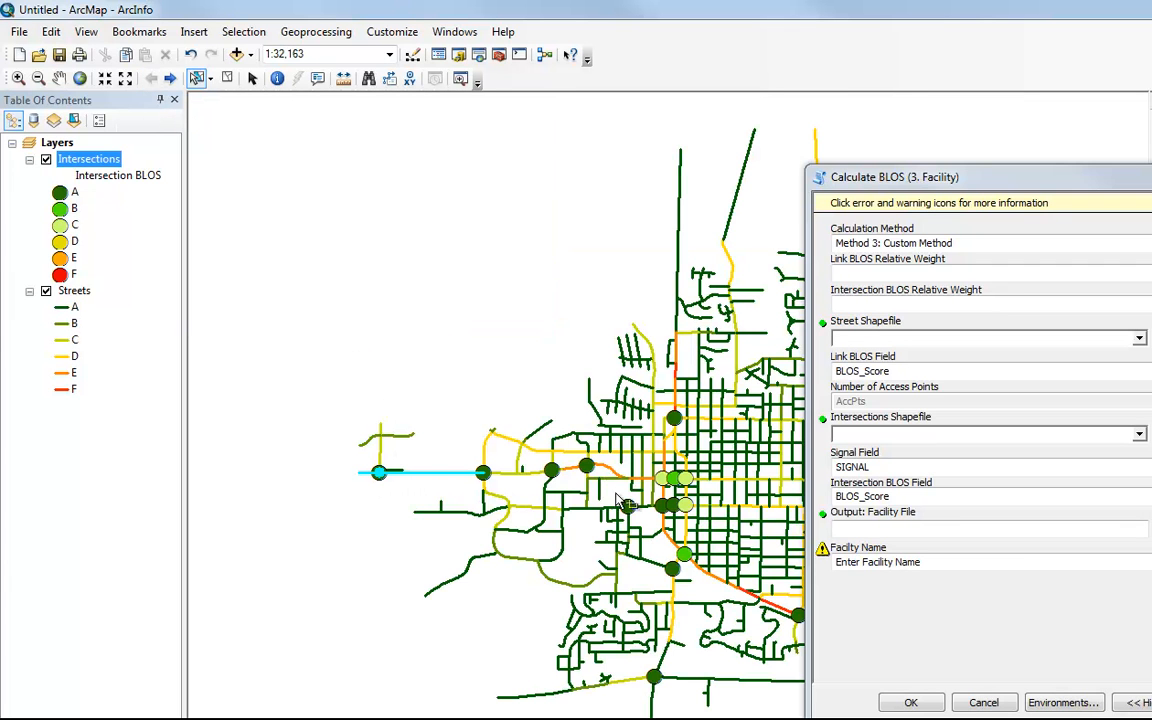
Add the fourth signalized intersection from the west, on the orange street, to the selection as the facility's end point
{"action": "left_click", "coordinate": [18, 78]}
{"action": "left_click_drag", "start_coordinate": [576, 458], "coordinate": [610, 478]}
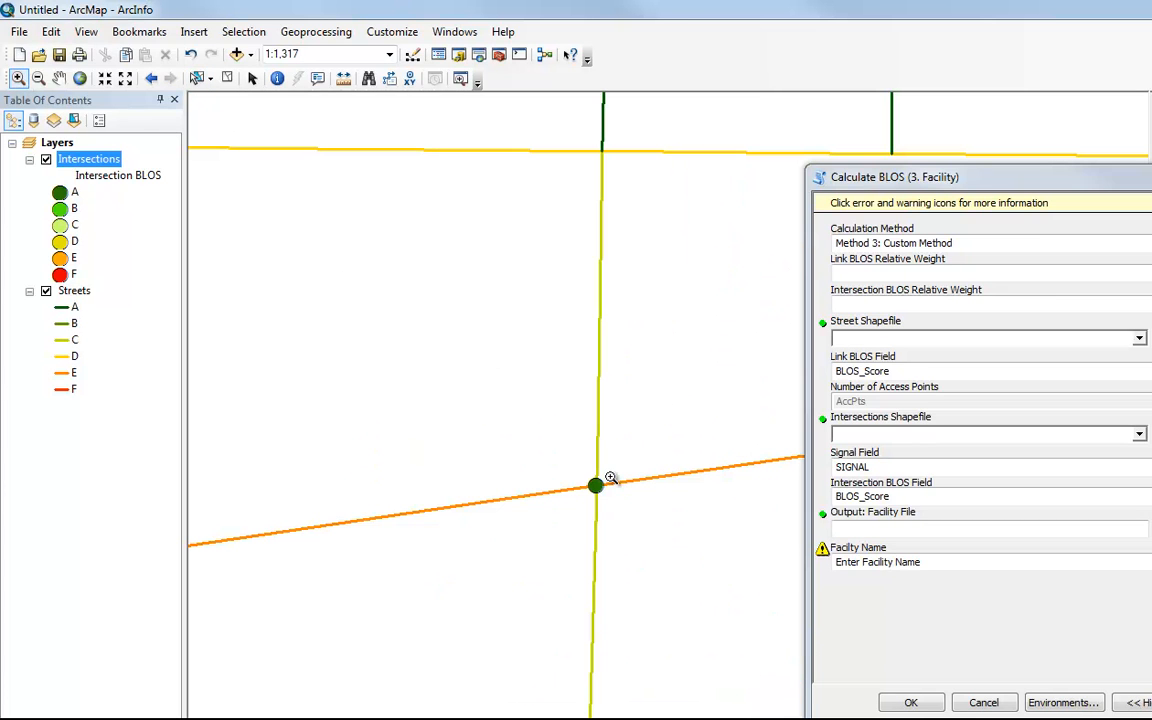
{"action": "left_click", "coordinate": [197, 79]}
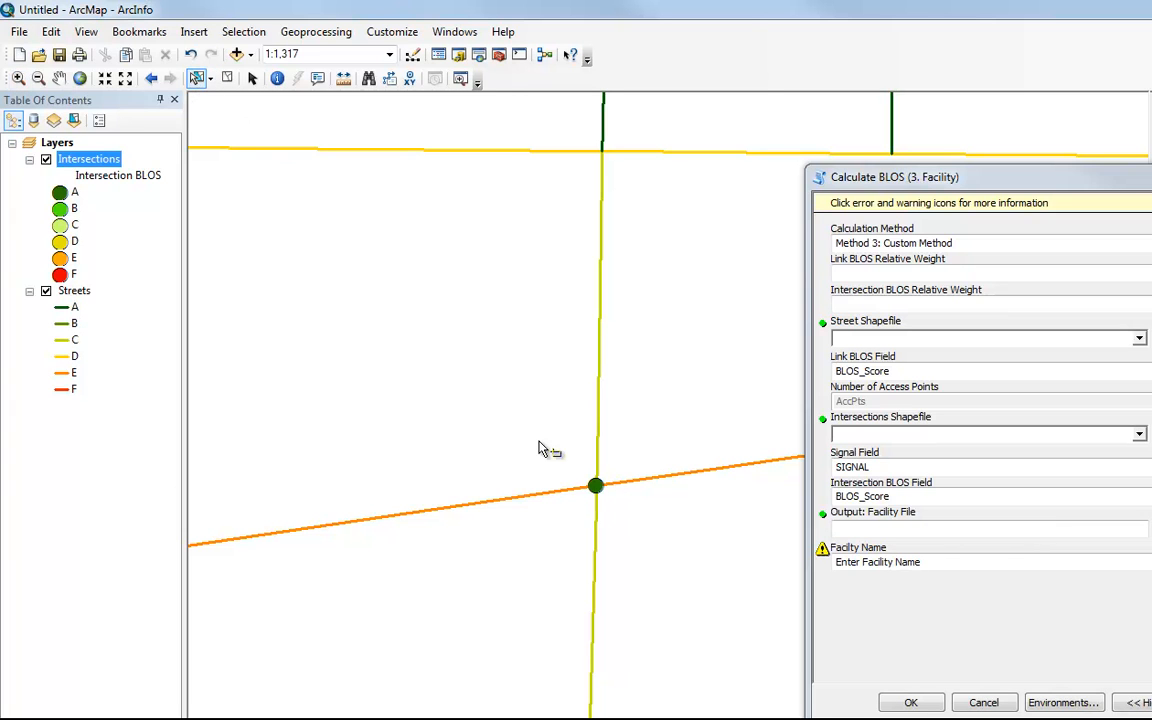
{"action": "left_click", "coordinate": [596, 487]}
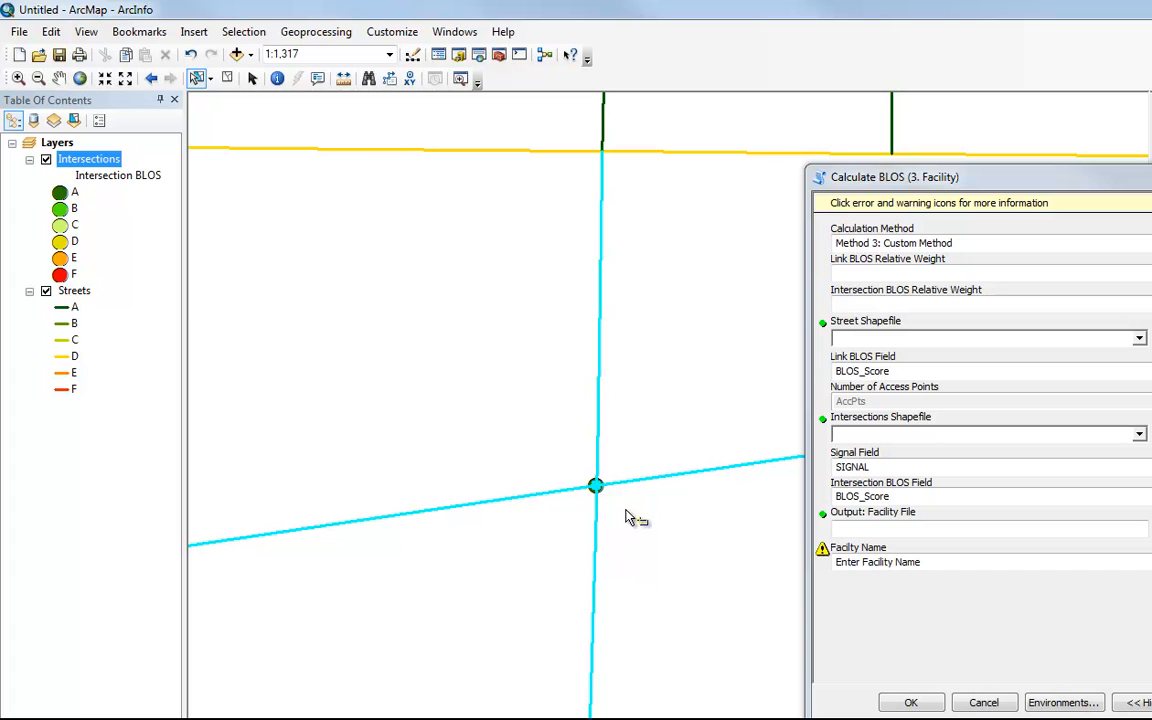
{"action": "left_click", "coordinate": [151, 79]}
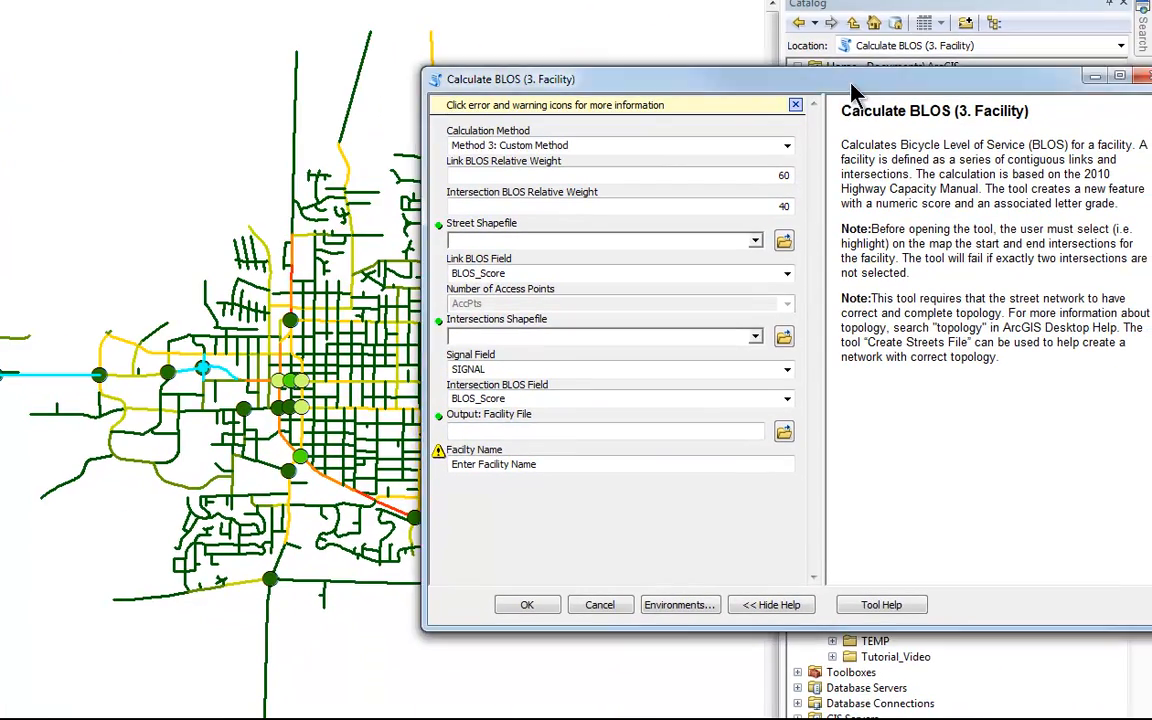
Set the facility calculation method to Method 1: HCM 2010 Standard Method
{"action": "left_click_drag", "start_coordinate": [852, 86], "coordinate": [792, 82]}
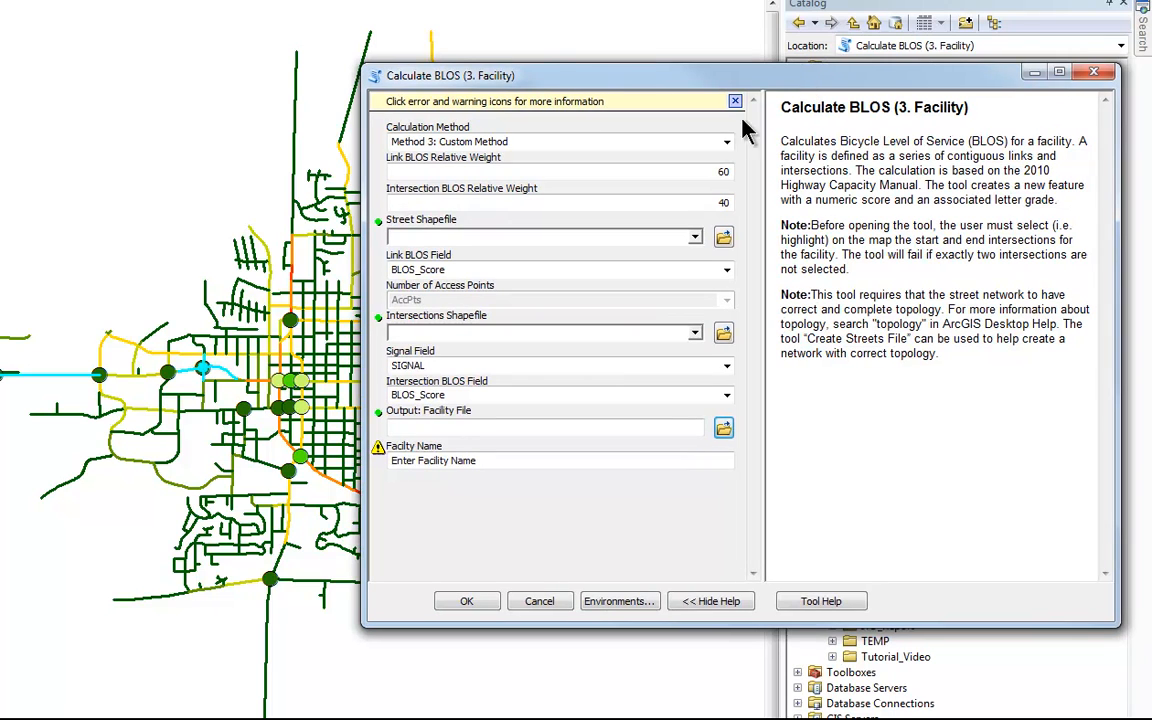
{"action": "left_click", "coordinate": [555, 142]}
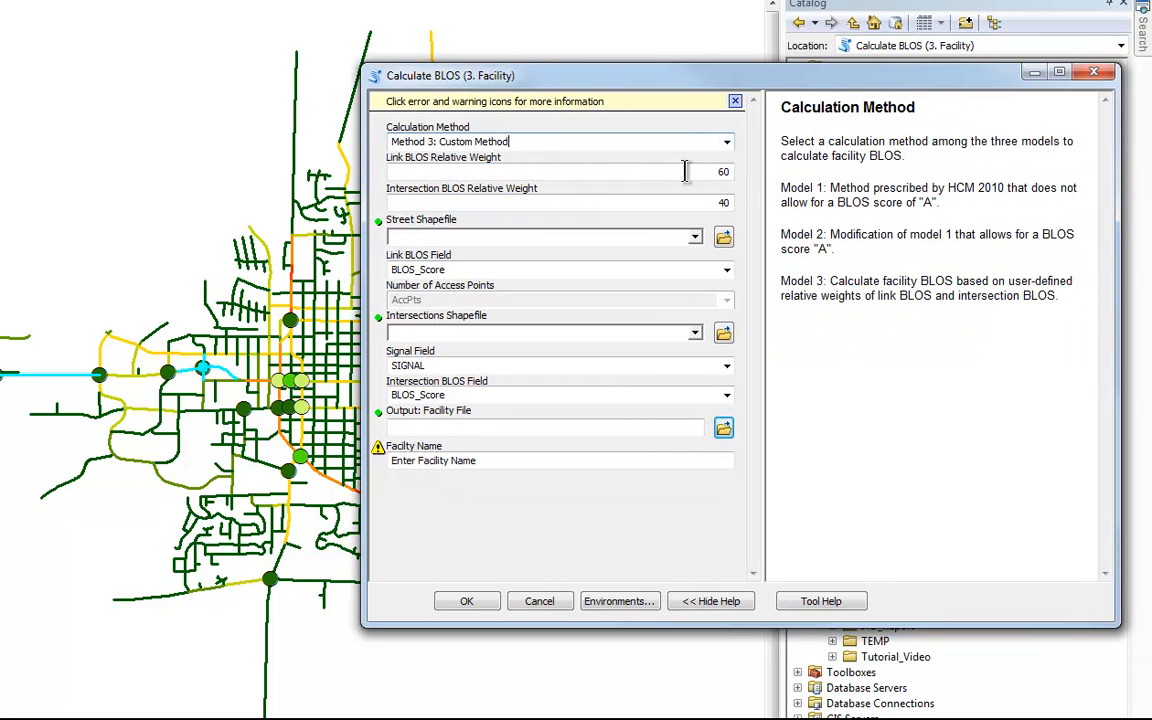
{"action": "left_click", "coordinate": [727, 143]}
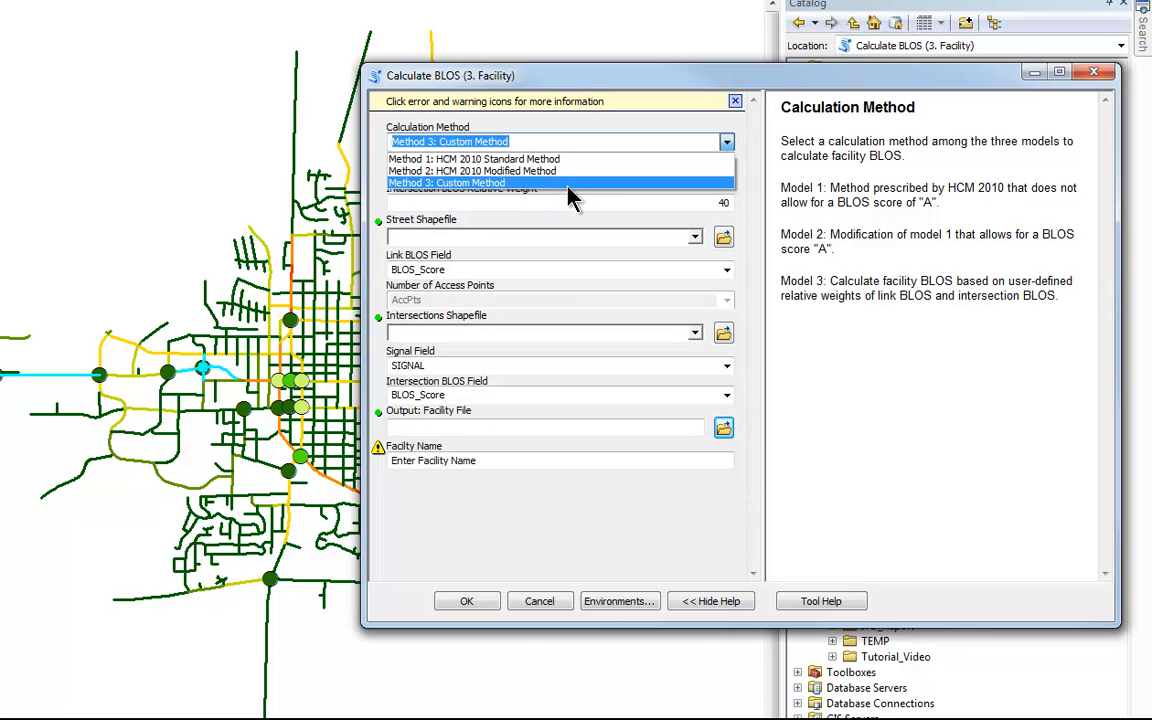
{"action": "left_click", "coordinate": [529, 161]}
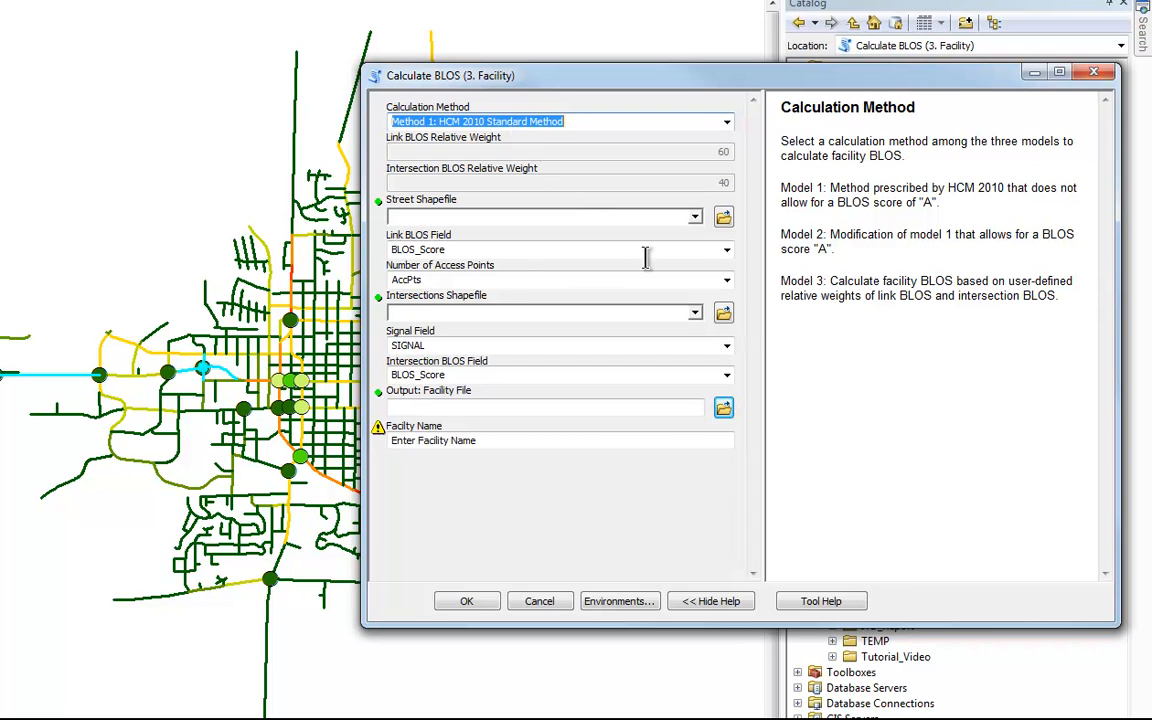
Assign Streets as the street shapefile and Intersections as the intersections shapefile, keeping BLOS_Score as the link BLOS field
{"action": "left_click", "coordinate": [697, 221]}
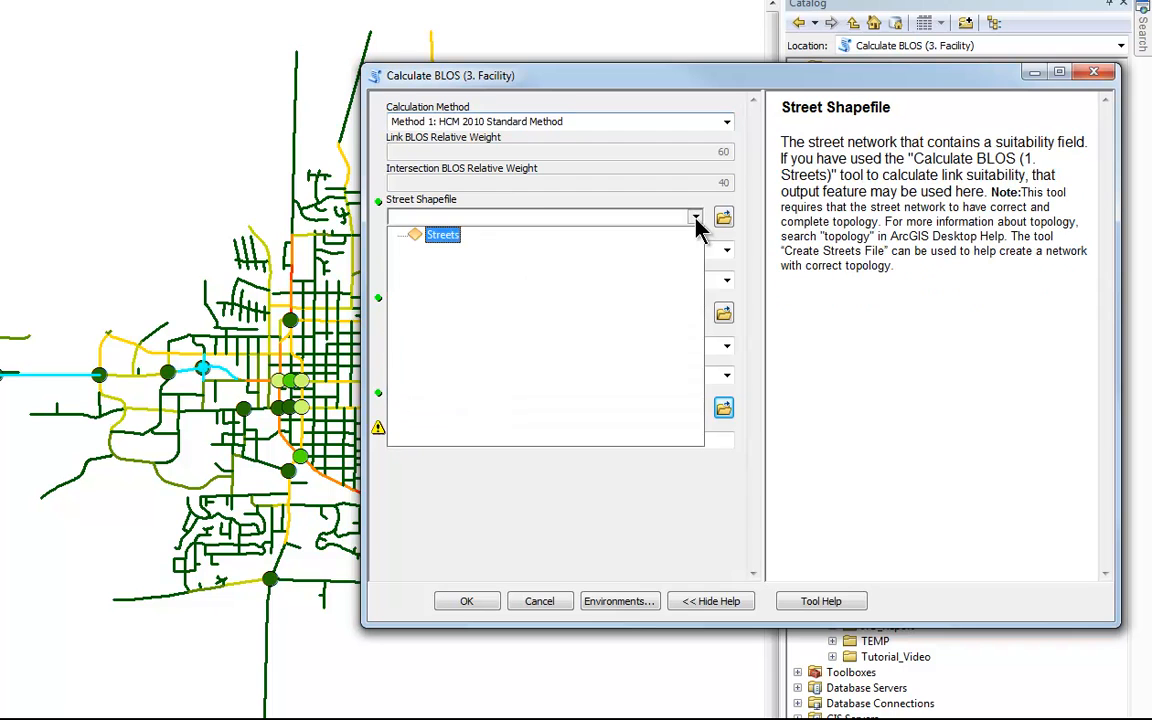
{"action": "left_click", "coordinate": [441, 236]}
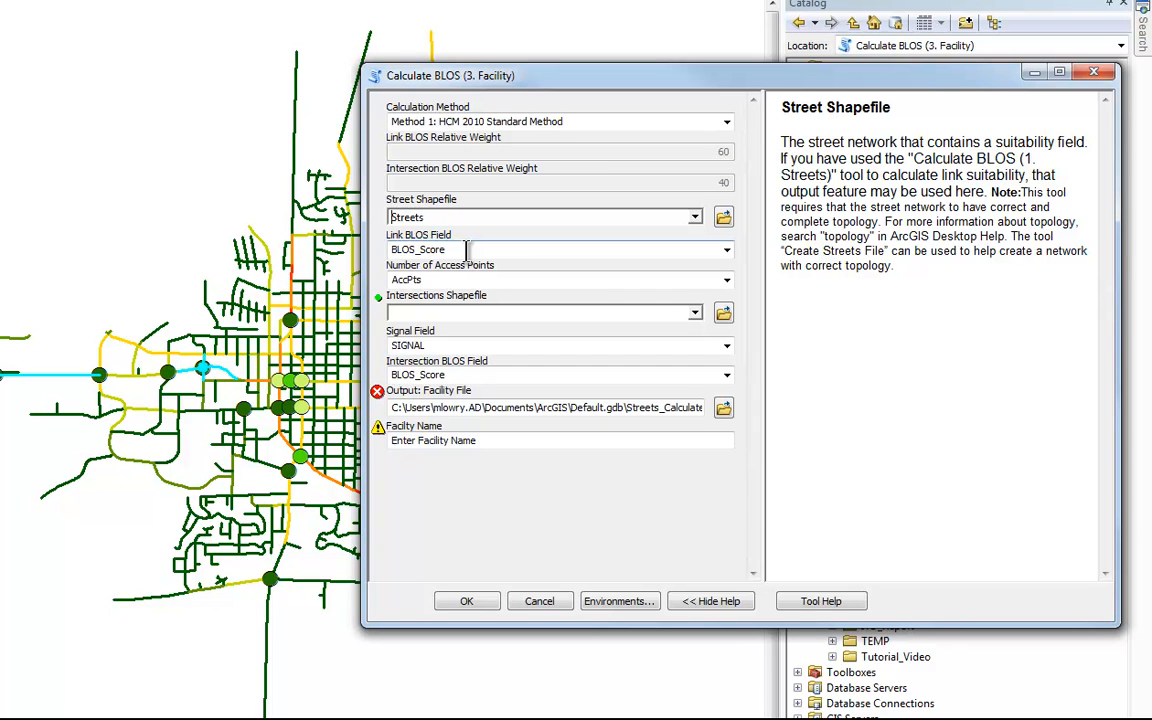
{"action": "left_click_drag", "start_coordinate": [466, 250], "coordinate": [345, 240]}
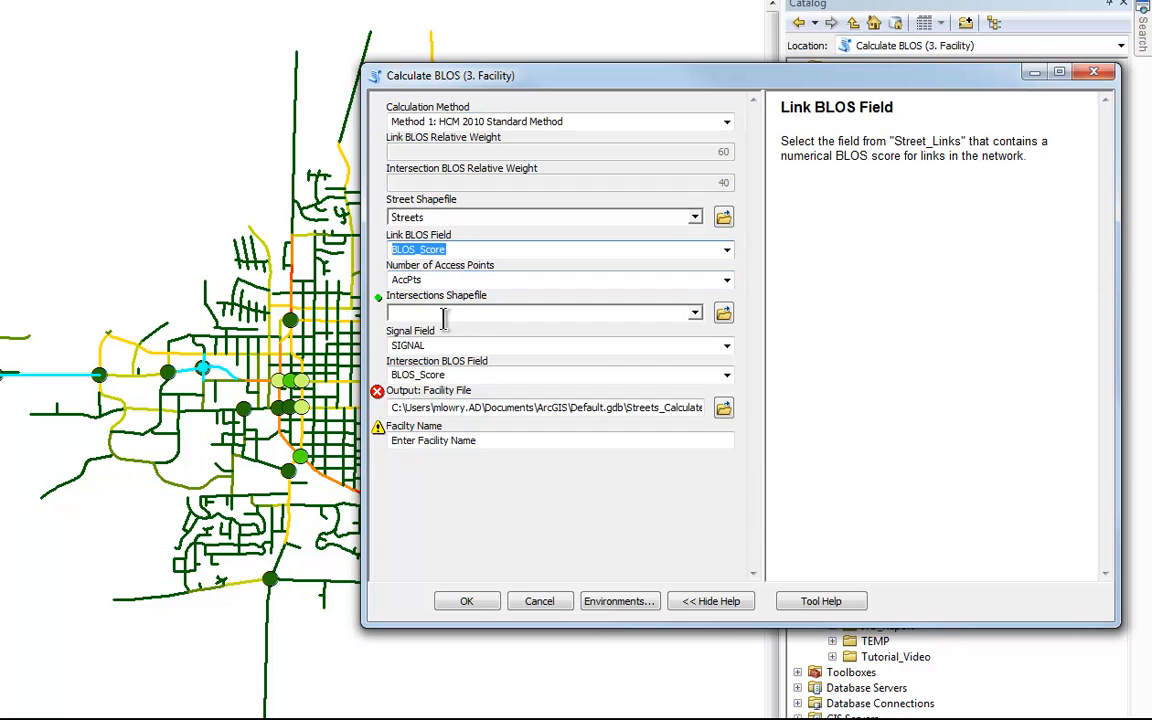
{"action": "left_click", "coordinate": [694, 314]}
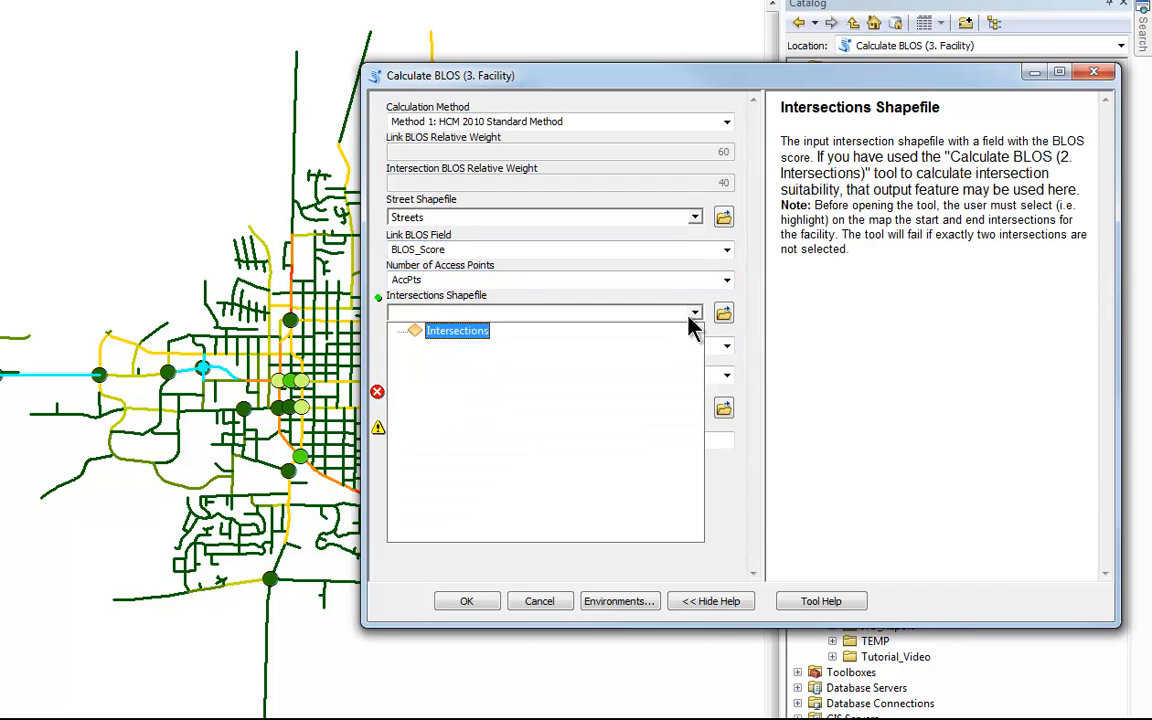
{"action": "left_click", "coordinate": [455, 330]}
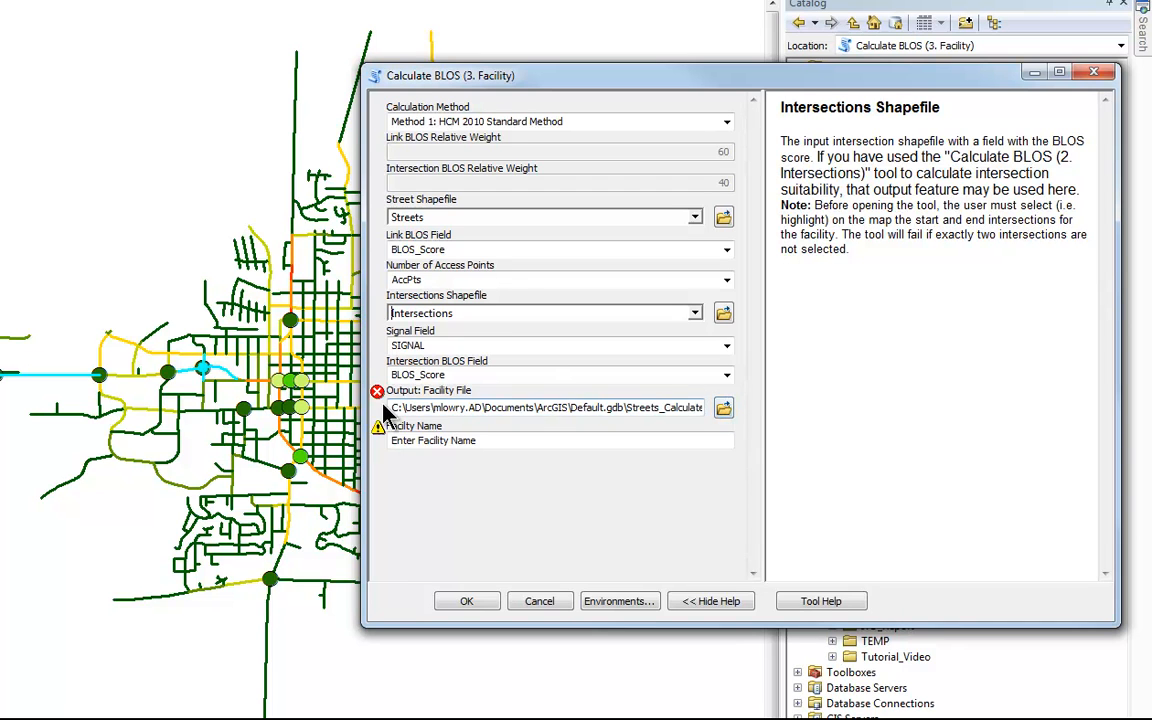
Set the output facility file to FacilityOutput in the TEMP folder
{"action": "mouse_move", "coordinate": [379, 392]}
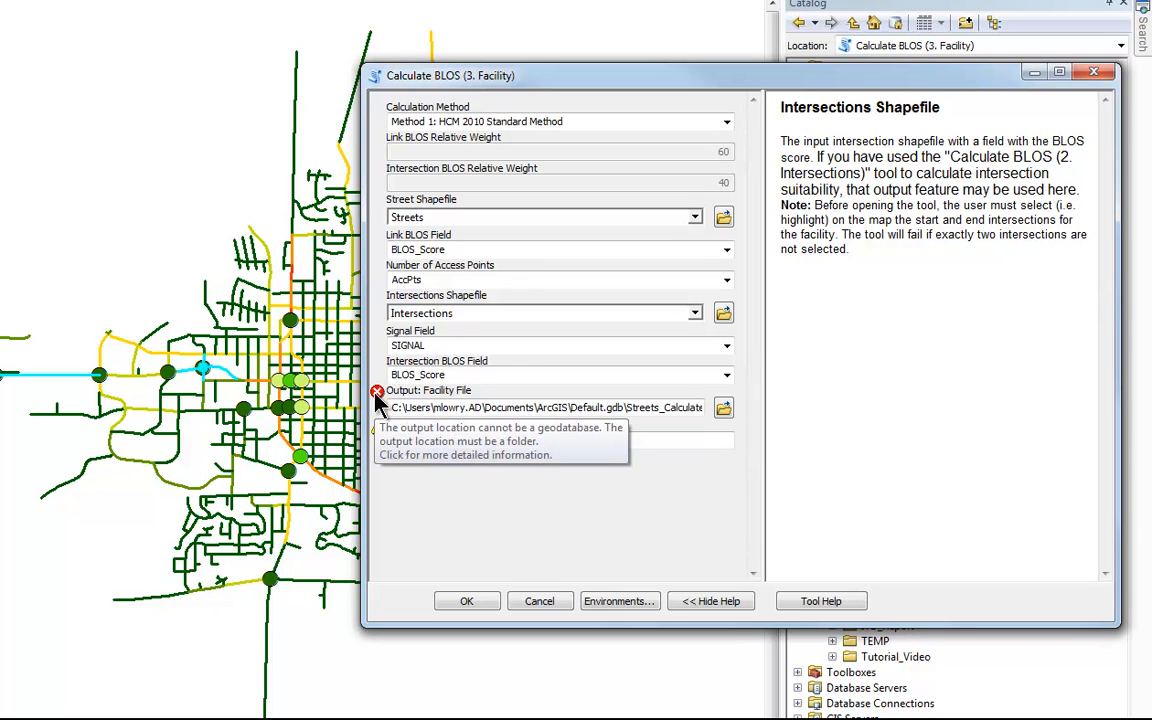
{"action": "left_click", "coordinate": [724, 408]}
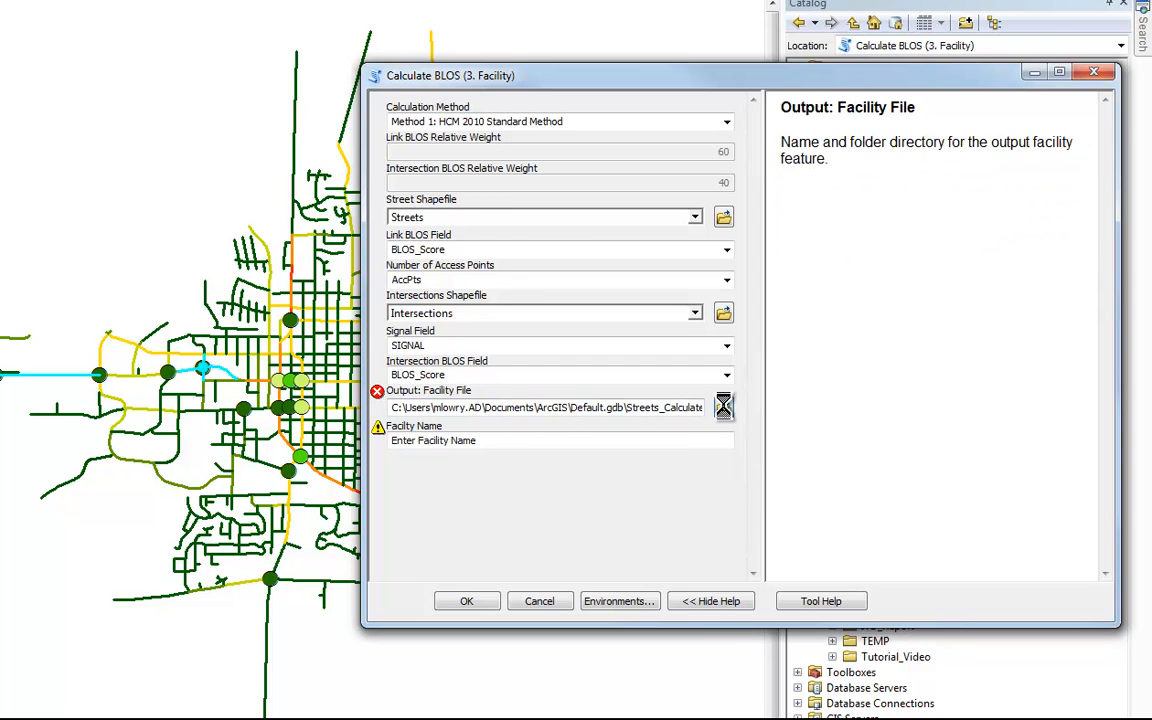
{"action": "left_click", "coordinate": [743, 232]}
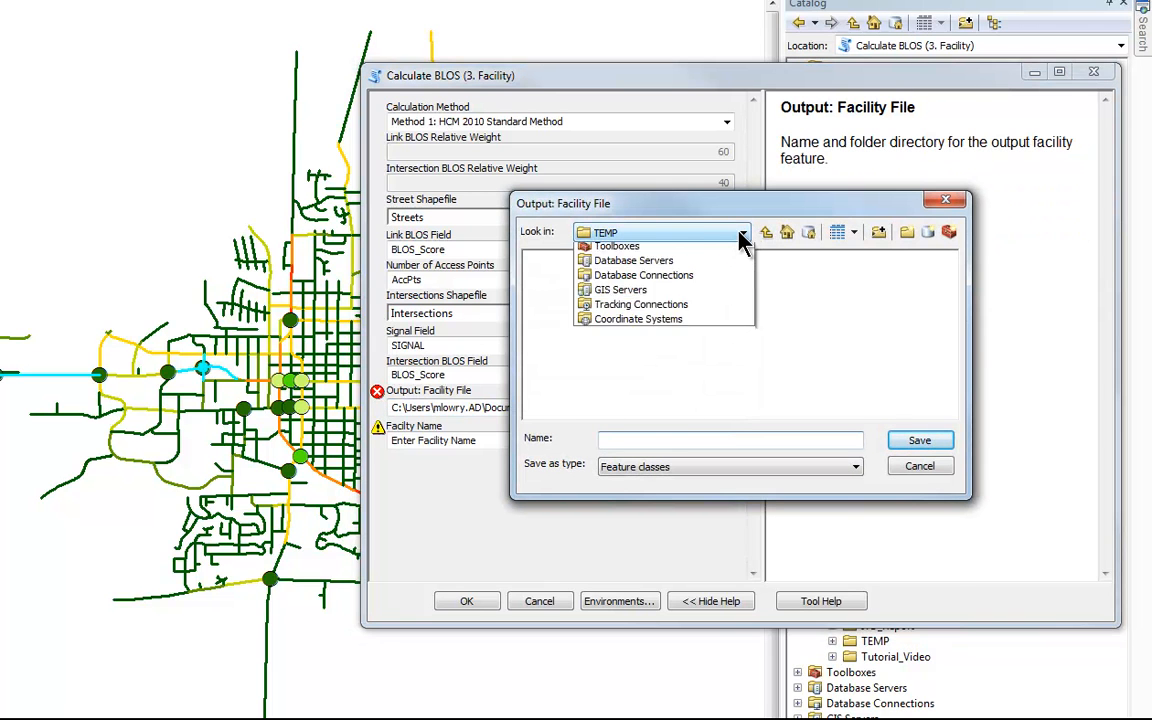
{"action": "left_click", "coordinate": [623, 303]}
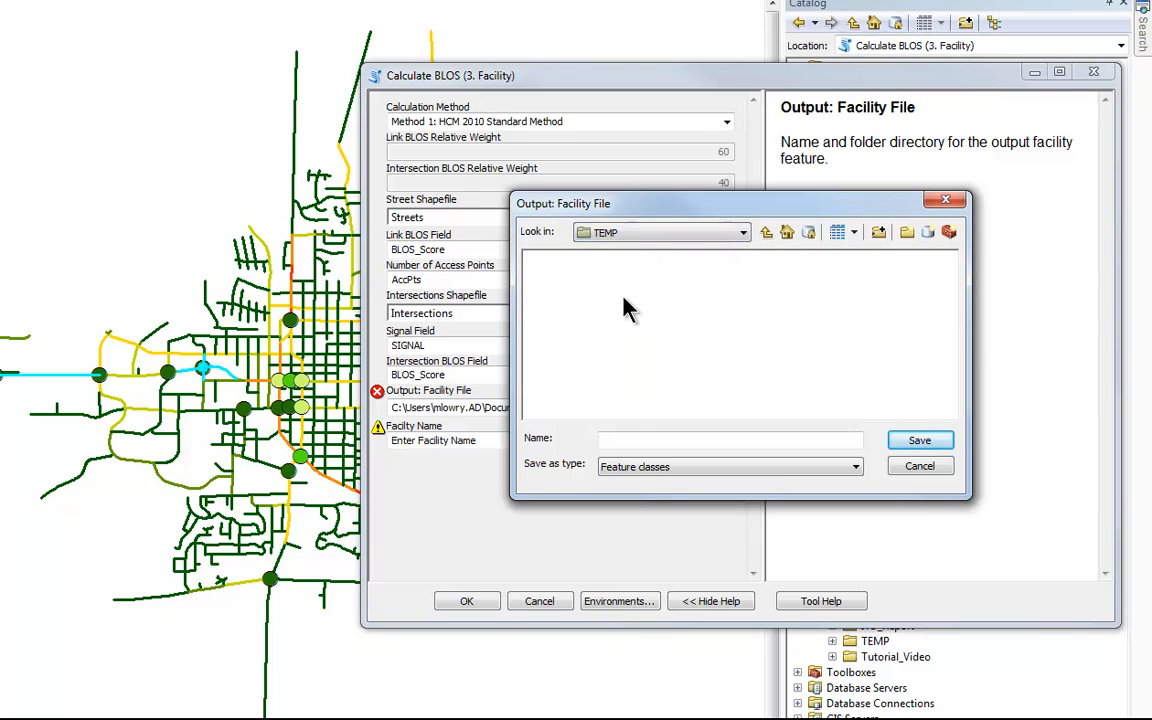
{"action": "left_click", "coordinate": [622, 443]}
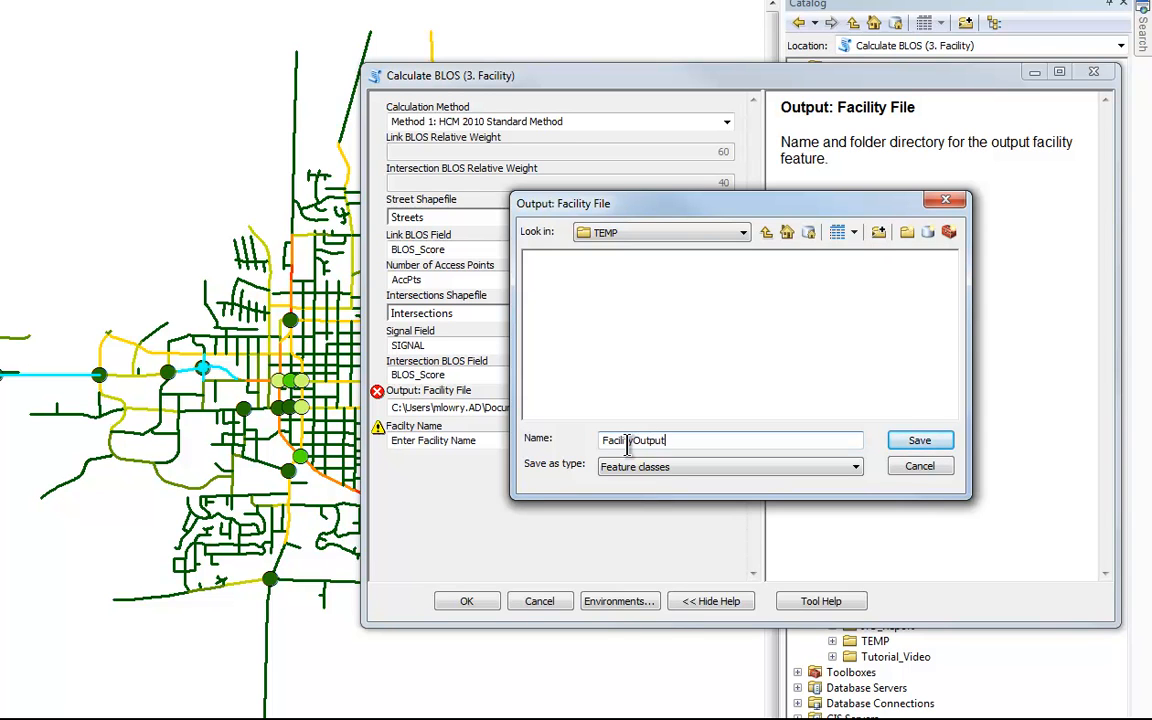
{"action": "type", "text": "FacilityOutput"}
{"action": "left_click", "coordinate": [918, 441]}
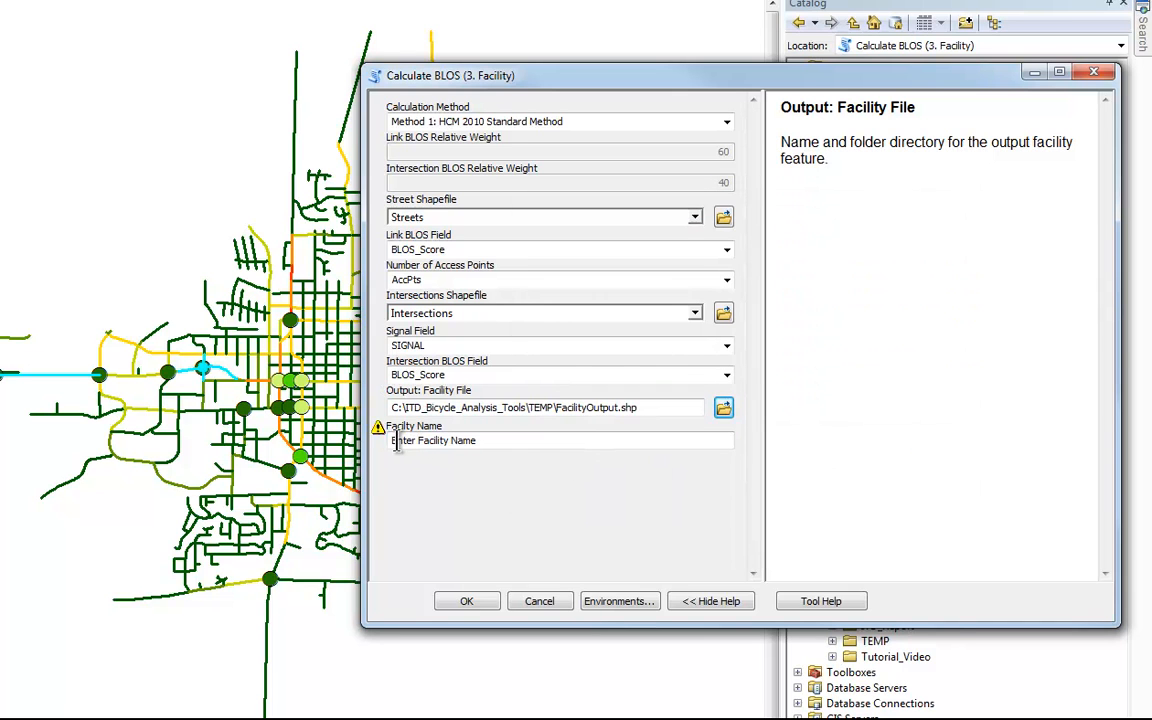
Name the facility Pullman Highway, run the facility BLOS calculation and dismiss its completion report
{"action": "mouse_move", "coordinate": [379, 431]}
{"action": "left_click_drag", "start_coordinate": [491, 443], "coordinate": [358, 450]}
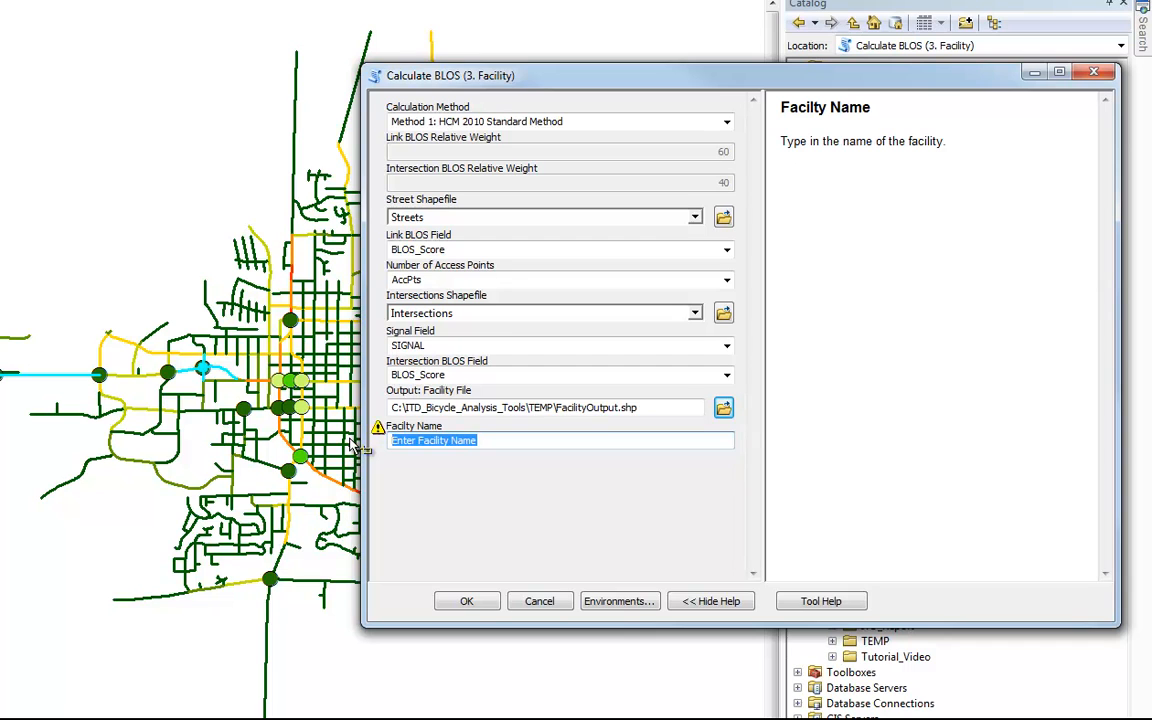
{"action": "type", "text": "Pullman Highway"}
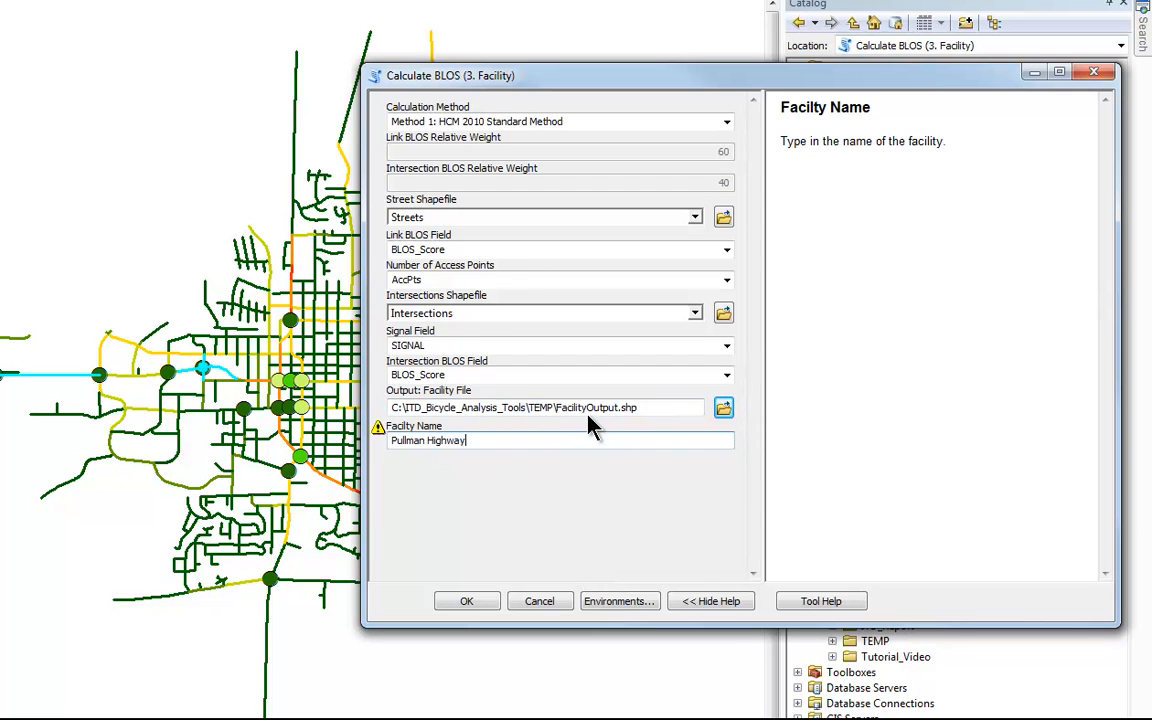
{"action": "left_click", "coordinate": [467, 601]}
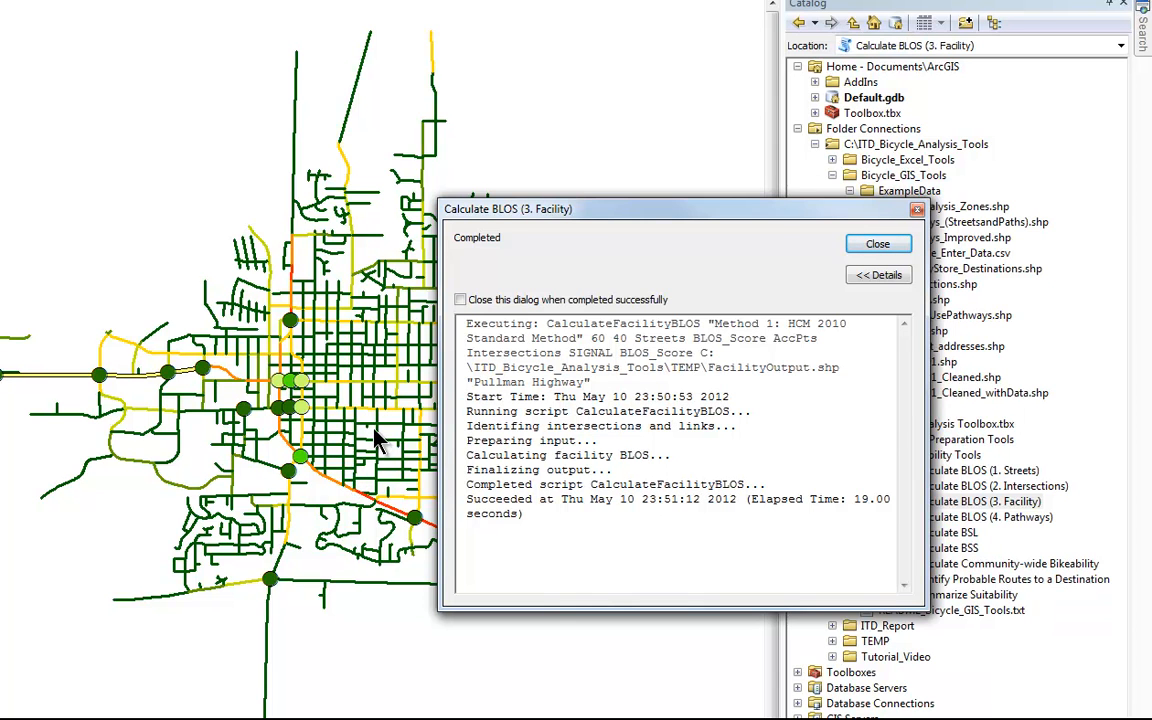
{"action": "left_click_drag", "start_coordinate": [538, 207], "coordinate": [664, 206]}
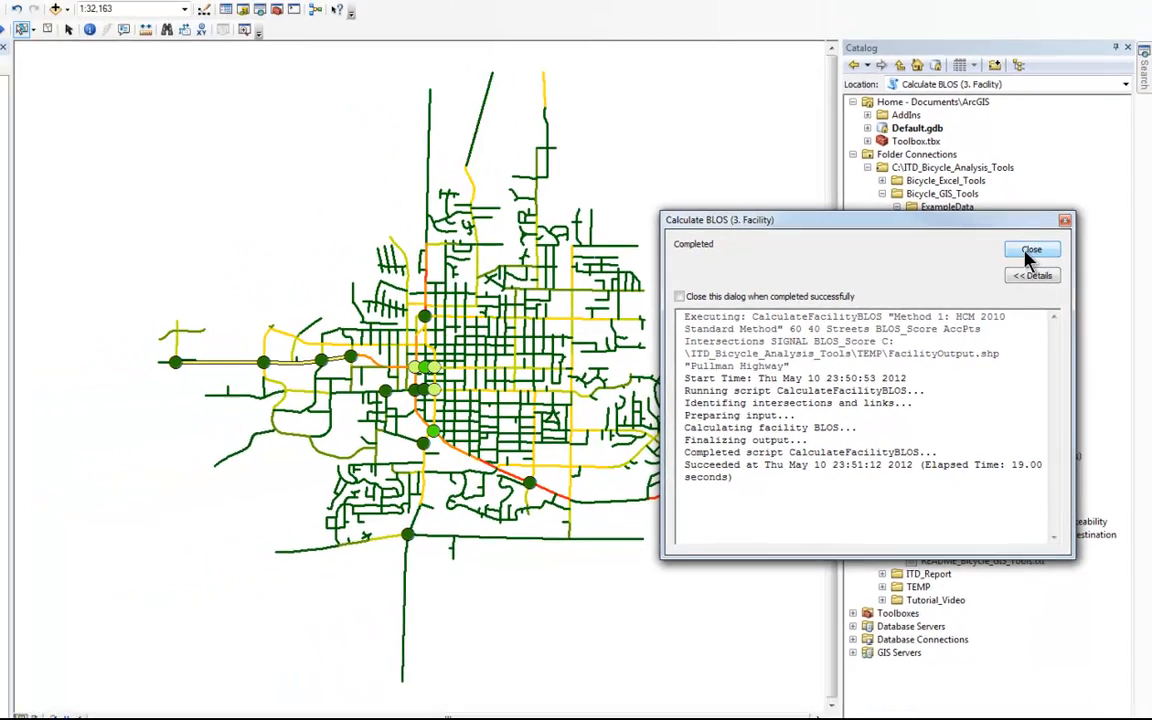
{"action": "left_click", "coordinate": [1010, 245]}
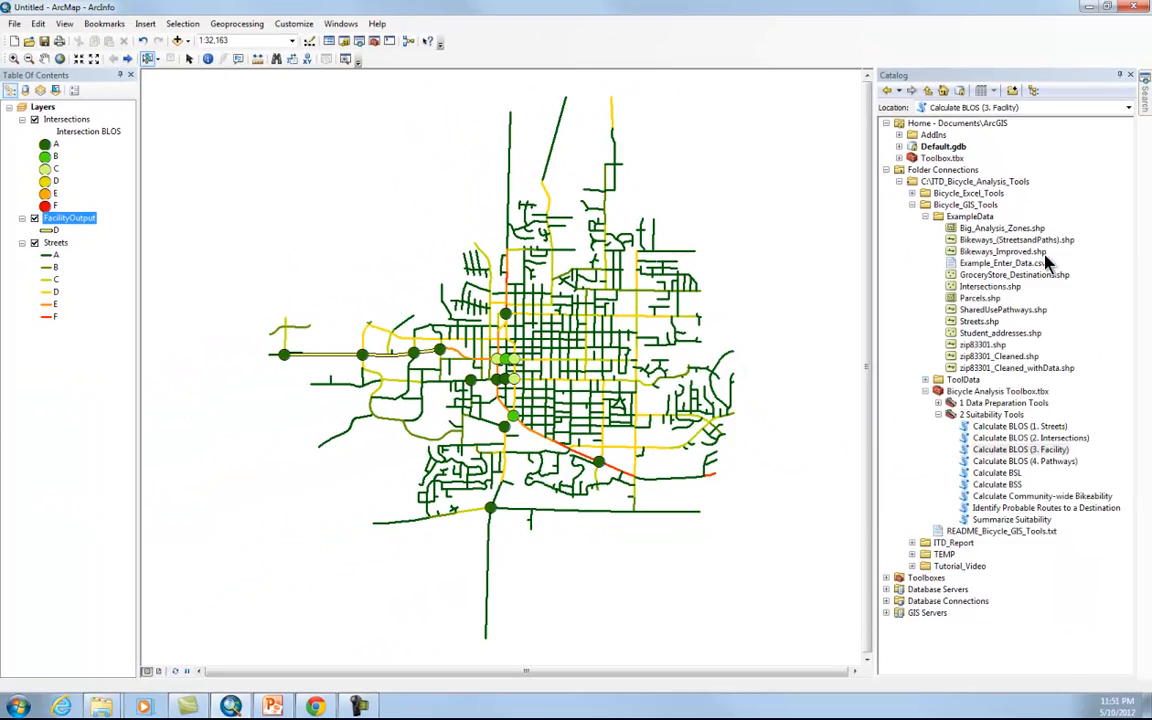
Hide the Streets layer and review the attribute table of the FacilityOutput layer
{"action": "left_click", "coordinate": [35, 243]}
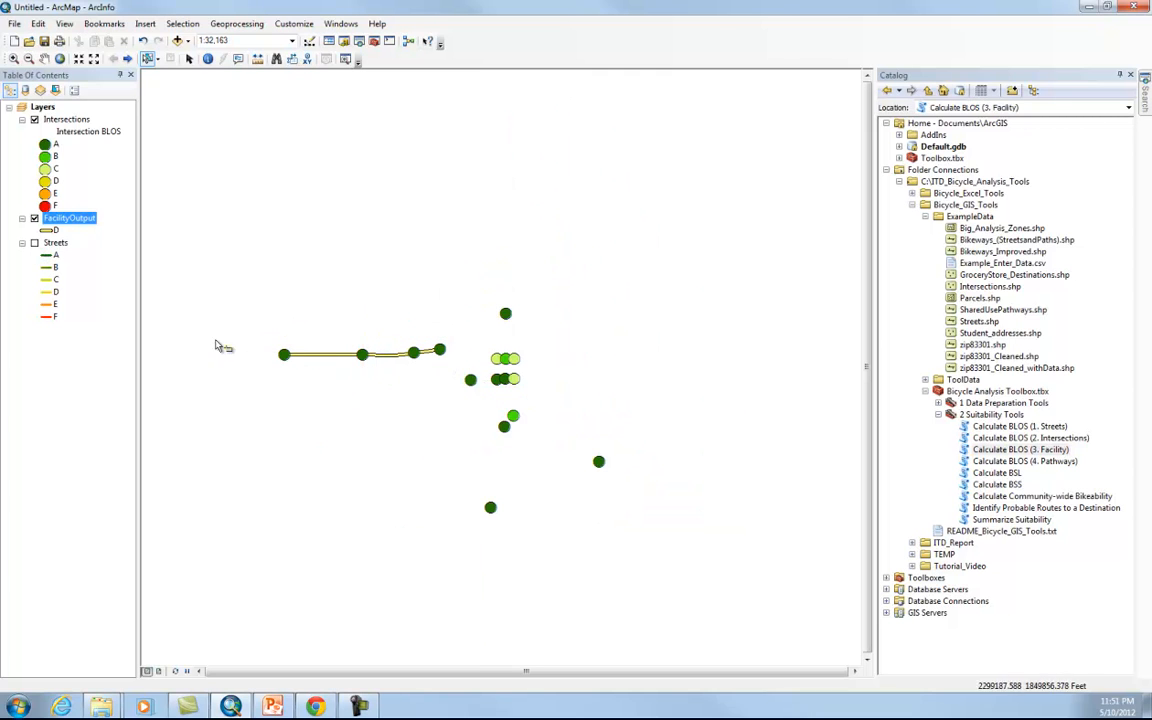
{"action": "right_click", "coordinate": [80, 219]}
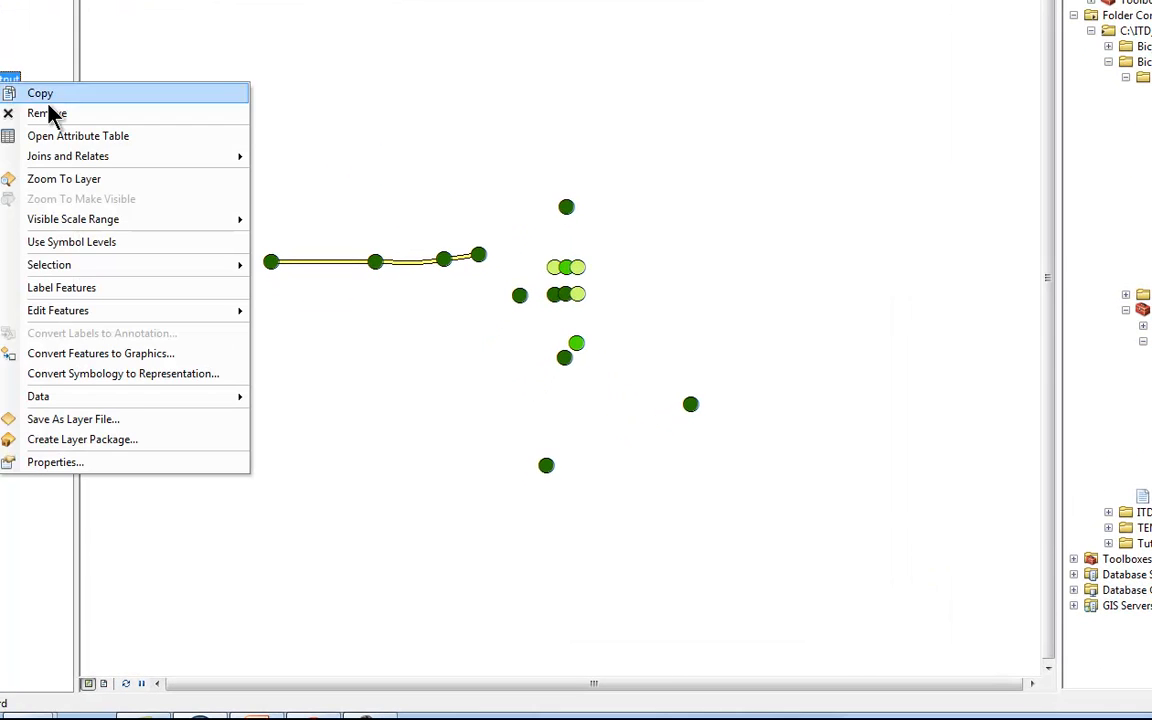
{"action": "left_click", "coordinate": [72, 137]}
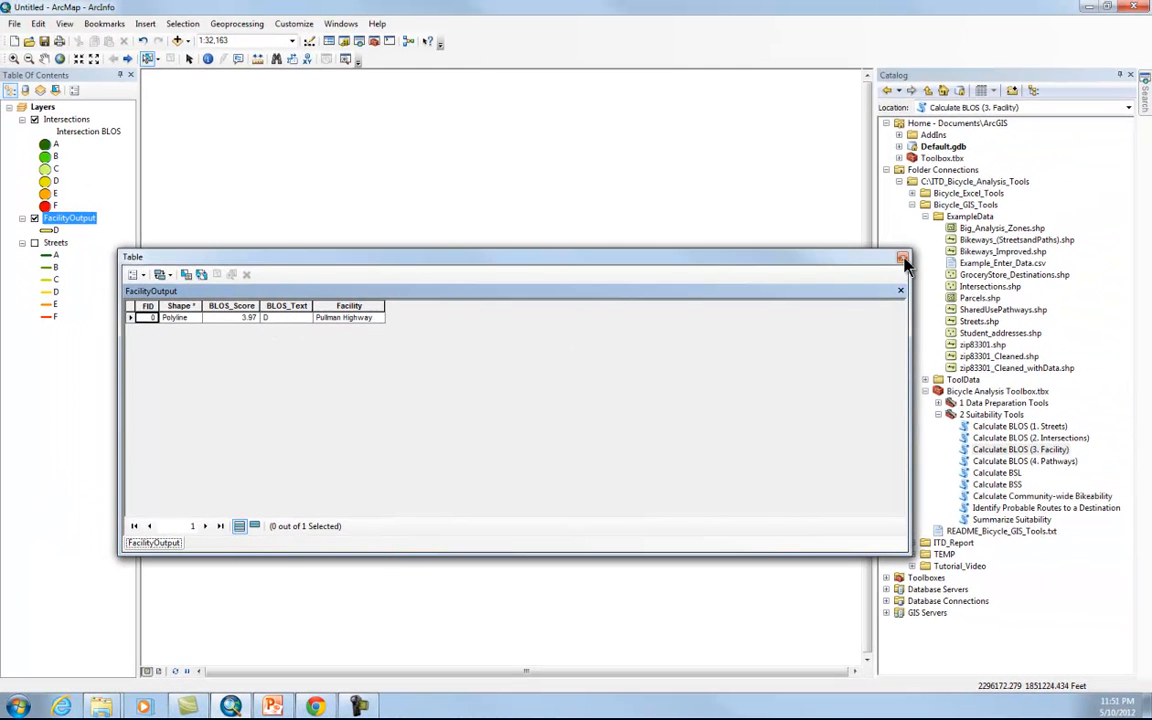
{"action": "left_click", "coordinate": [902, 259]}
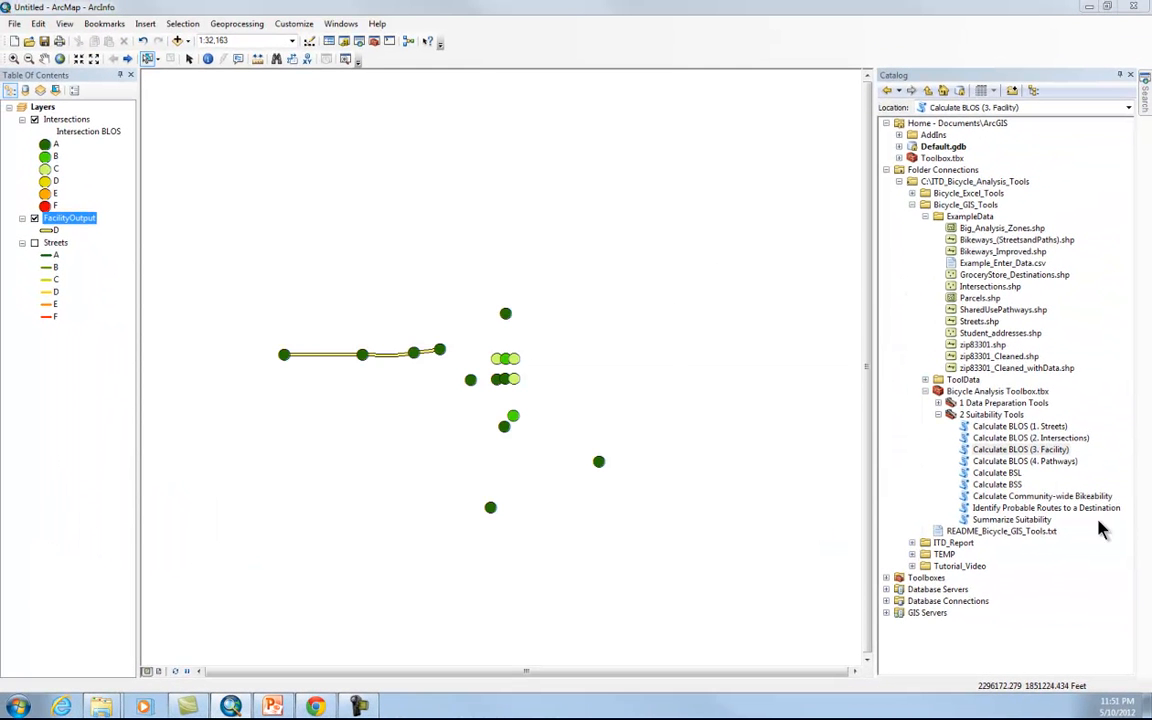
Add SharedUsePathways.shp from ExampleData to the map and briefly show Streets to compare the two networks
{"action": "left_click", "coordinate": [1019, 451]}
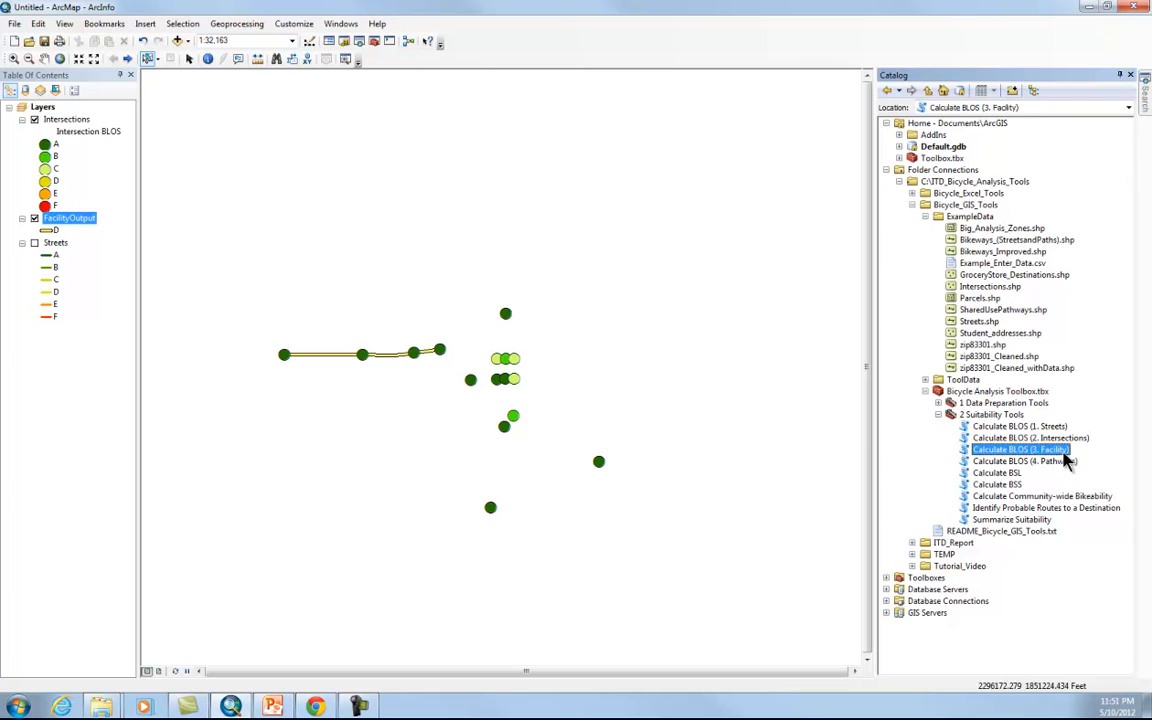
{"action": "left_click", "coordinate": [1025, 462]}
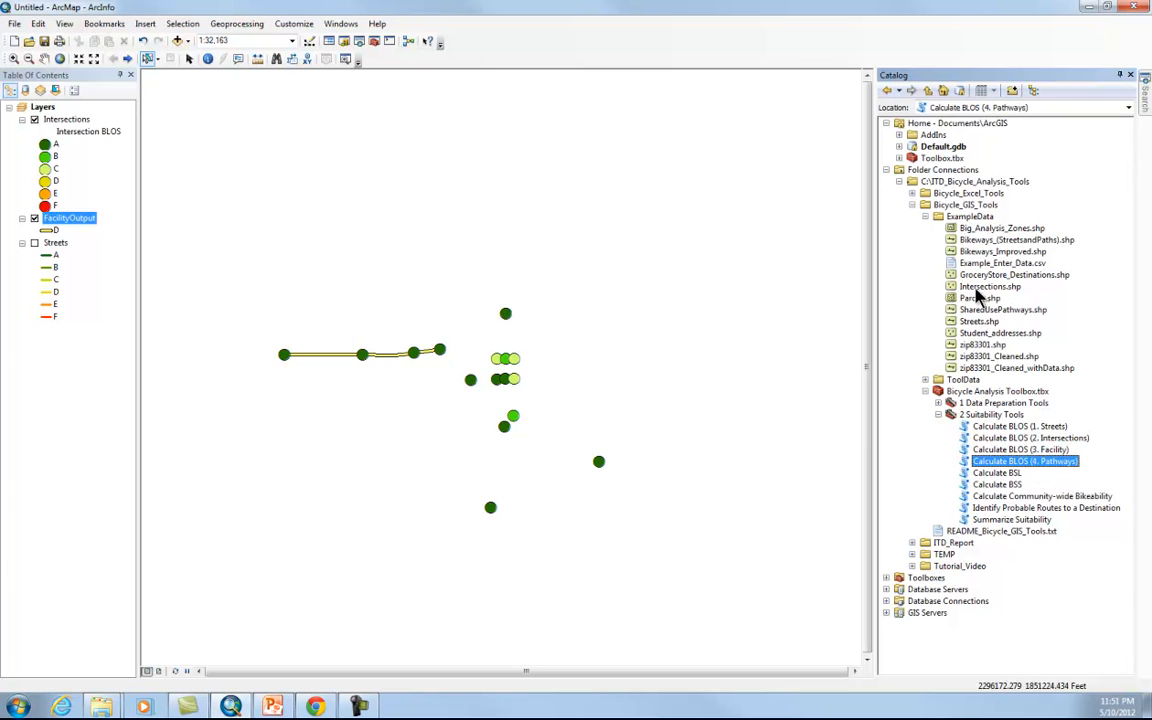
{"action": "left_click_drag", "start_coordinate": [955, 312], "coordinate": [735, 320]}
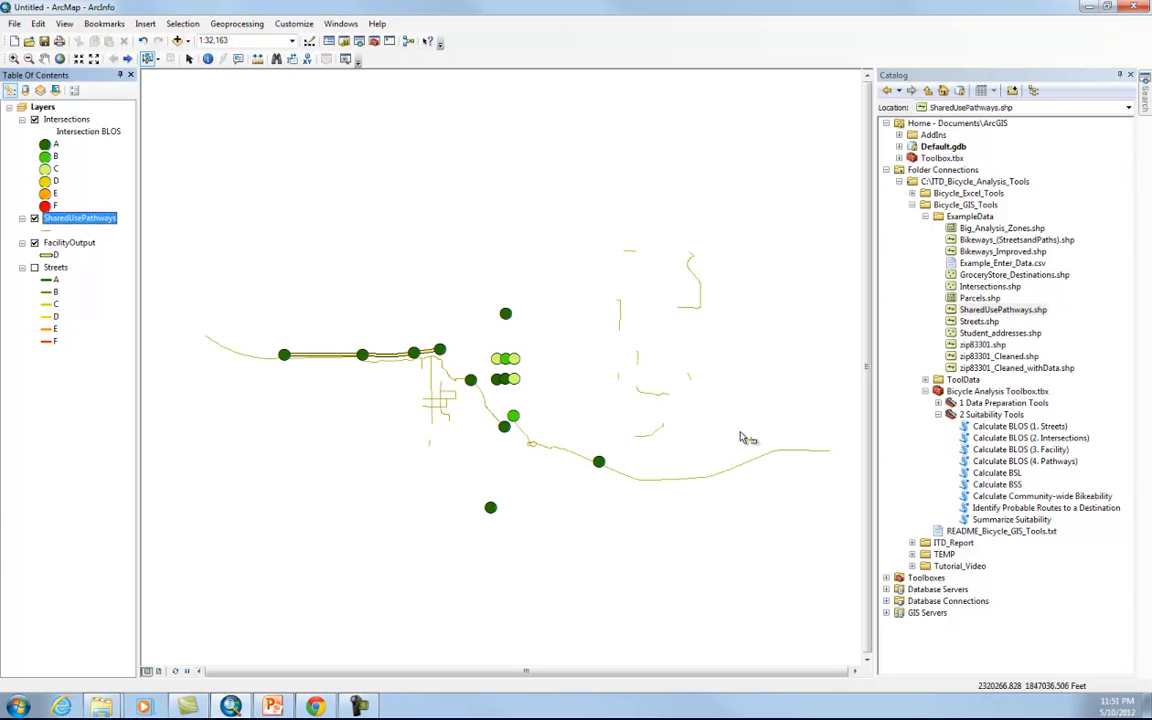
{"action": "left_click", "coordinate": [34, 267]}
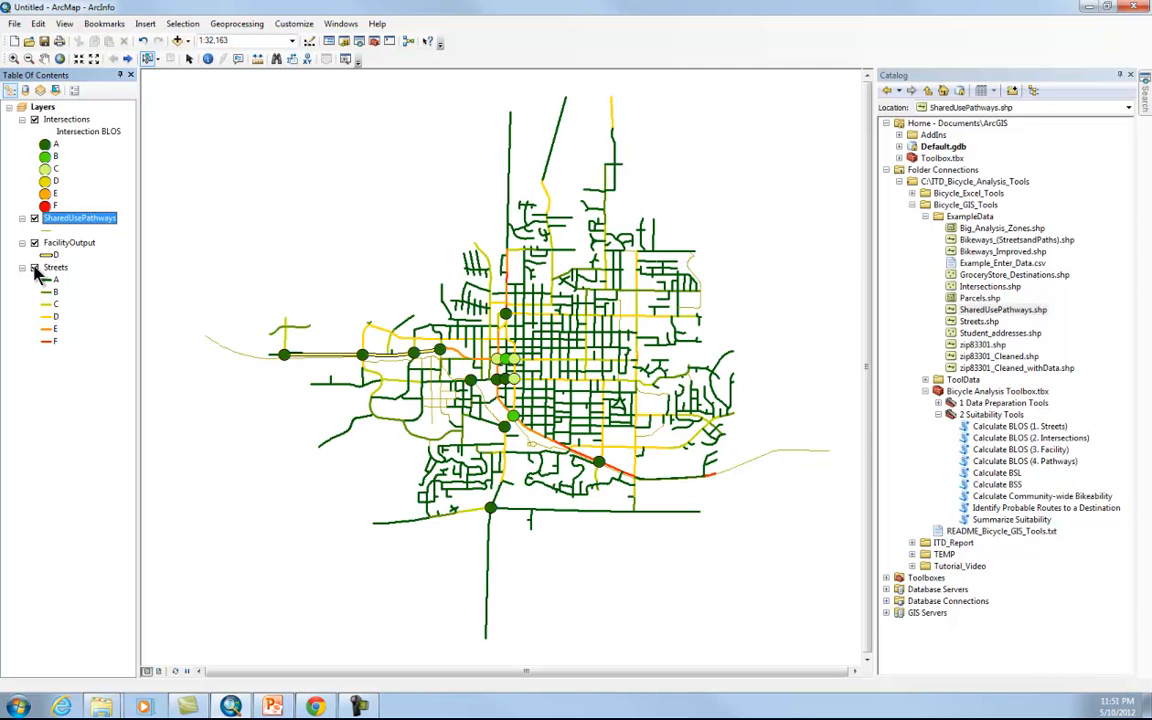
{"action": "left_click", "coordinate": [34, 268]}
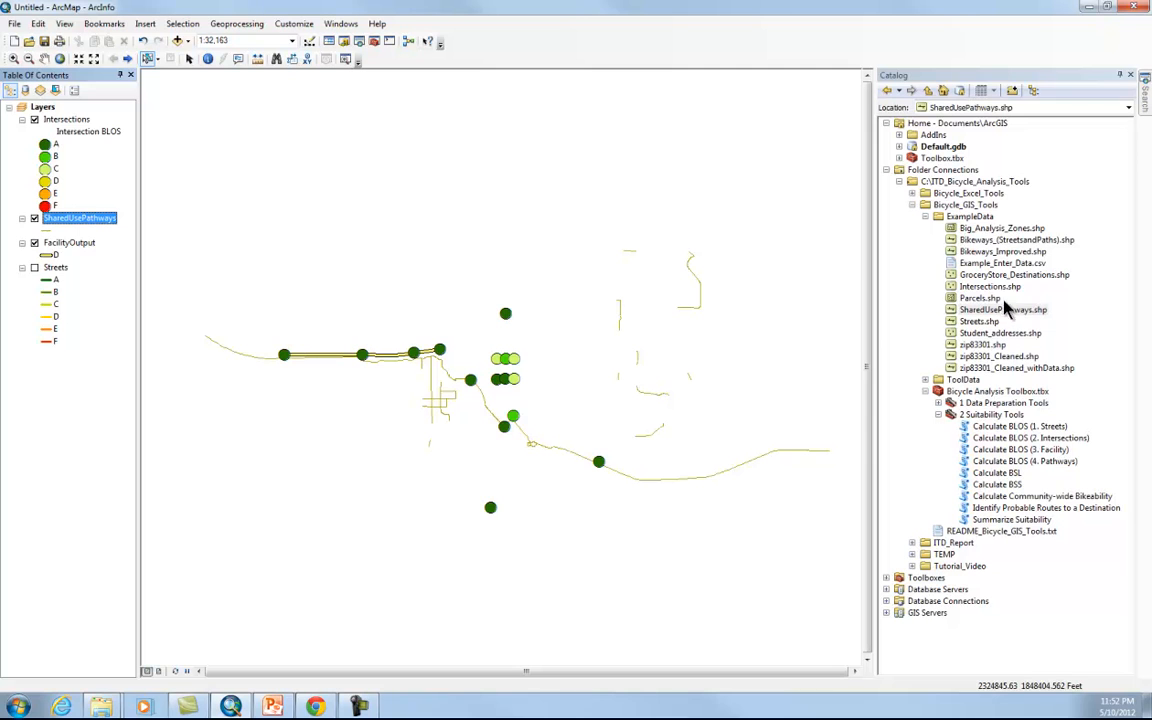
Run Calculate BLOS (4. Pathways) on SharedUsePathways using Method 1: HCM 2010 Standard Method, keeping the default attribute and output fields
{"action": "double_click", "coordinate": [1013, 462]}
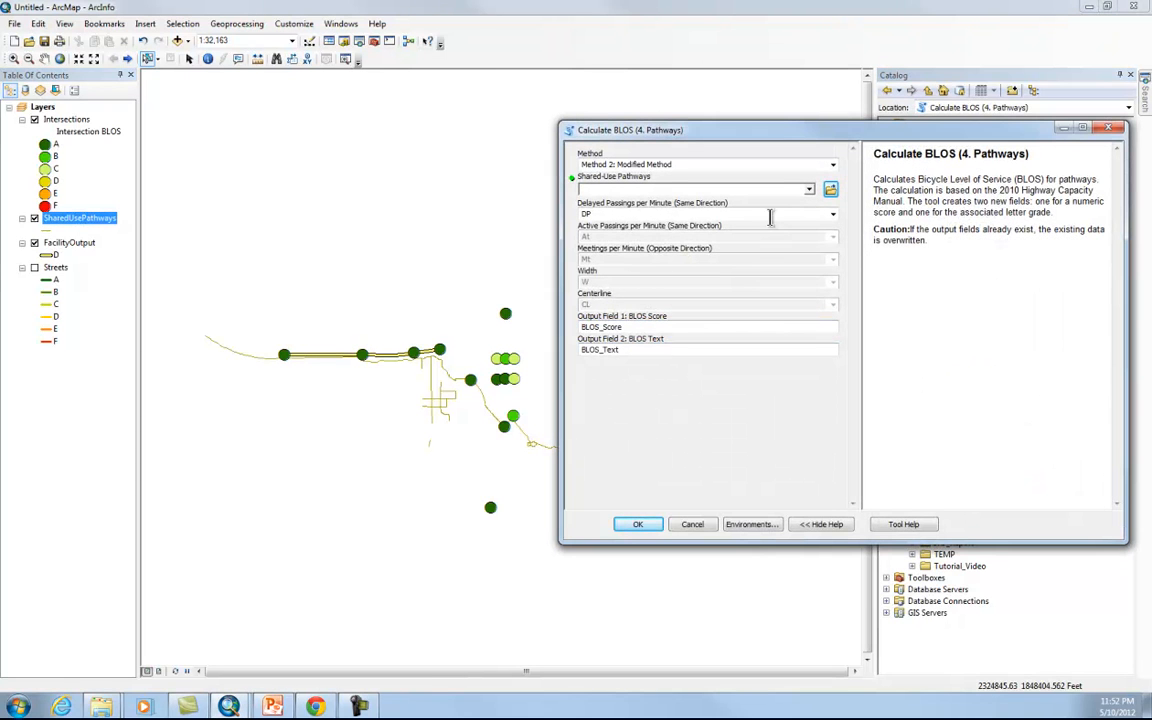
{"action": "left_click", "coordinate": [832, 165]}
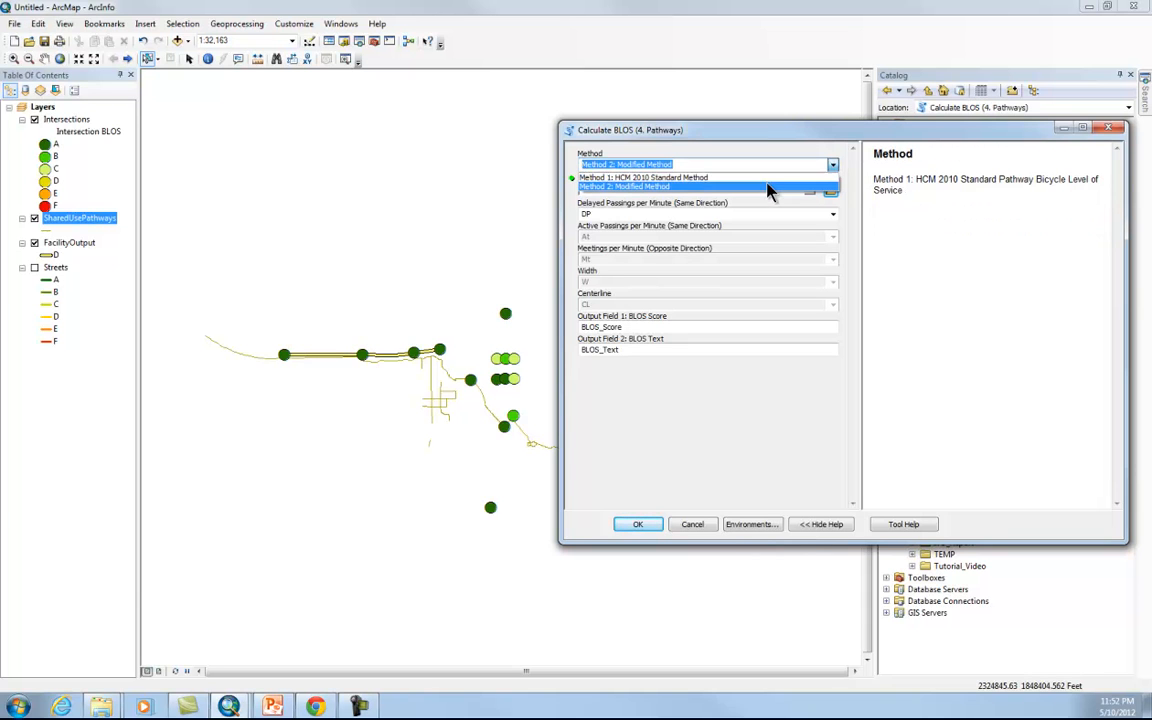
{"action": "left_click", "coordinate": [680, 178]}
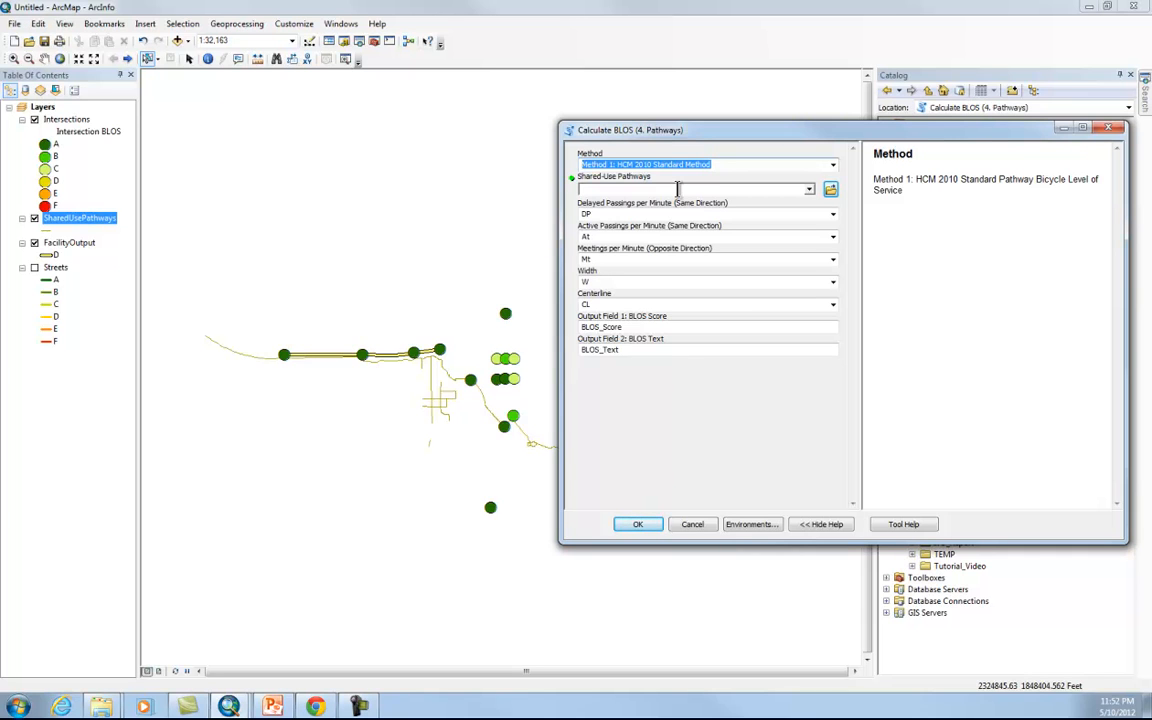
{"action": "left_click", "coordinate": [809, 190]}
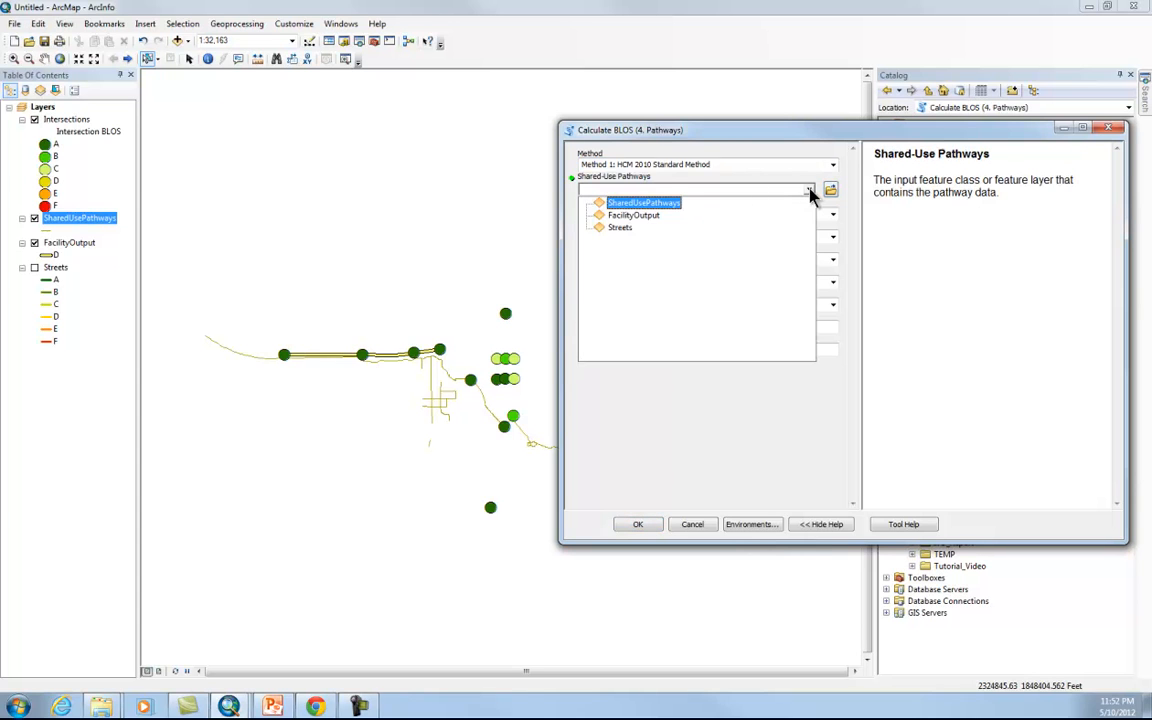
{"action": "left_click", "coordinate": [640, 203]}
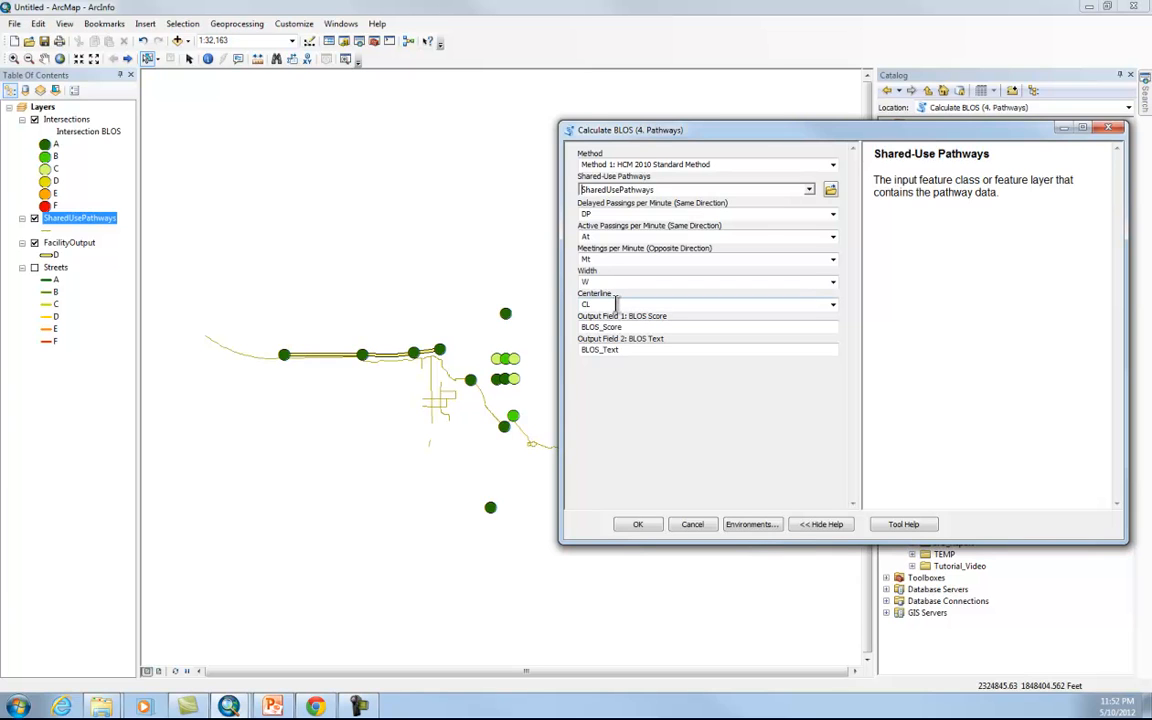
{"action": "left_click", "coordinate": [631, 350]}
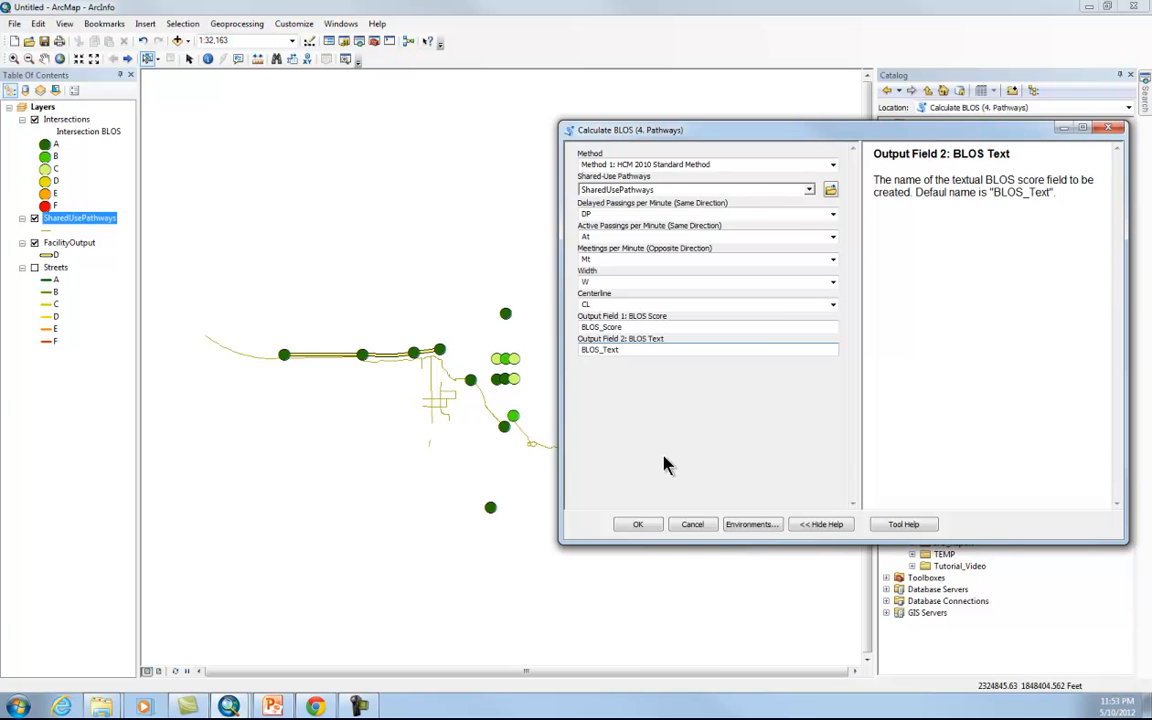
{"action": "left_click", "coordinate": [639, 525]}
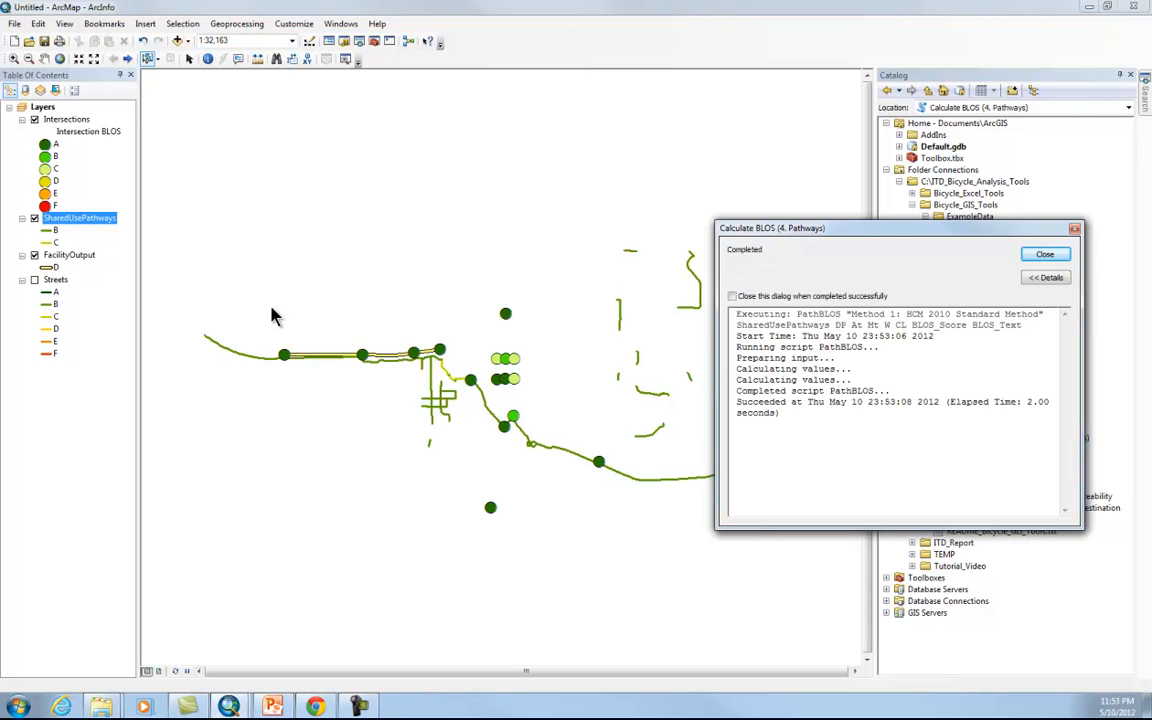
{"action": "left_click", "coordinate": [34, 255]}
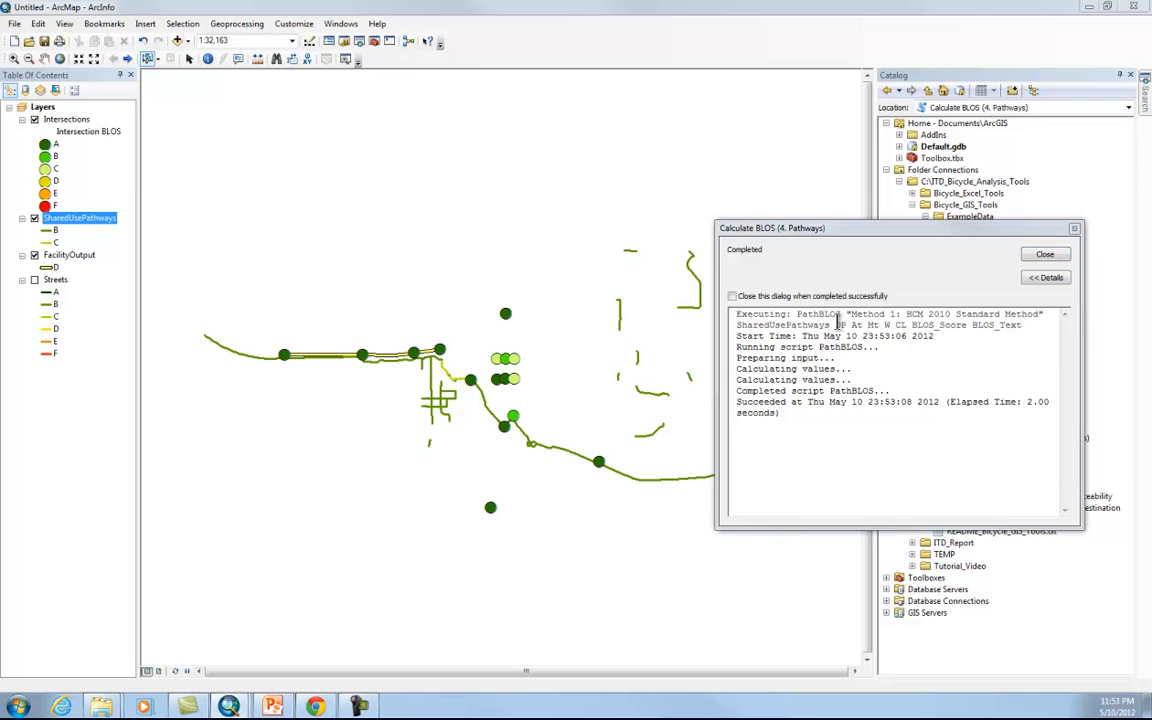
{"action": "left_click", "coordinate": [1059, 259]}
Hide the FacilityOutput and Intersections layers to view the pathway results alone, and finally hide SharedUsePathways as well
{"action": "left_click", "coordinate": [34, 255]}
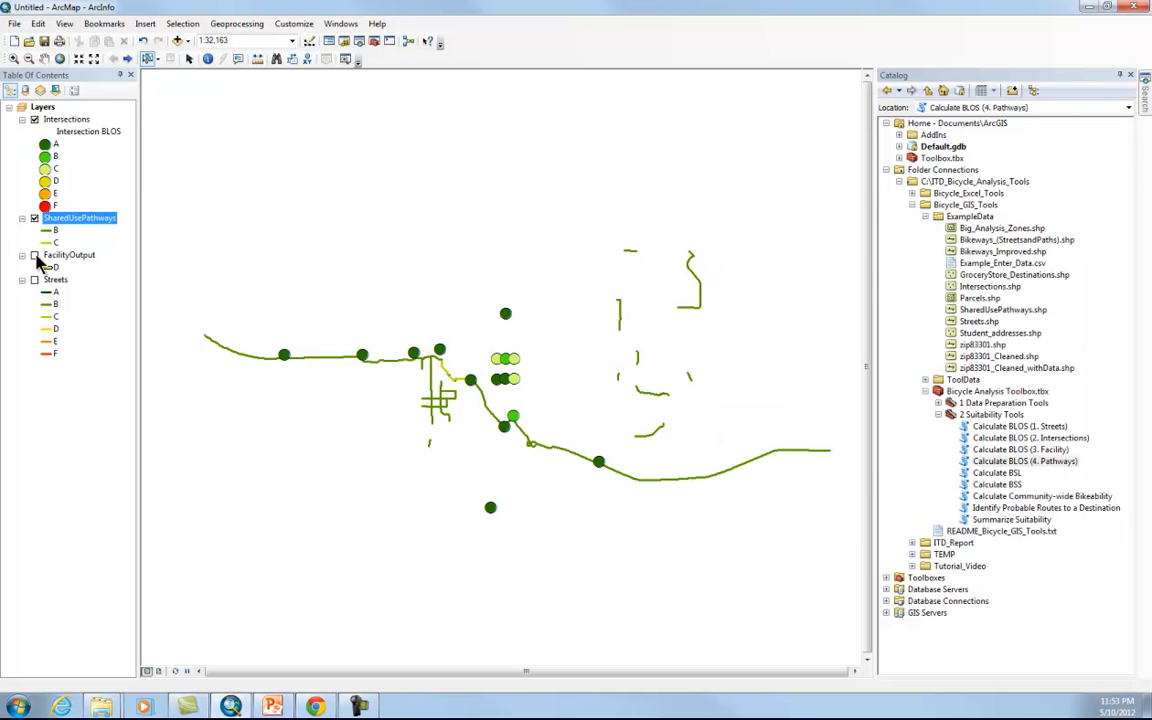
{"action": "left_click", "coordinate": [34, 120]}
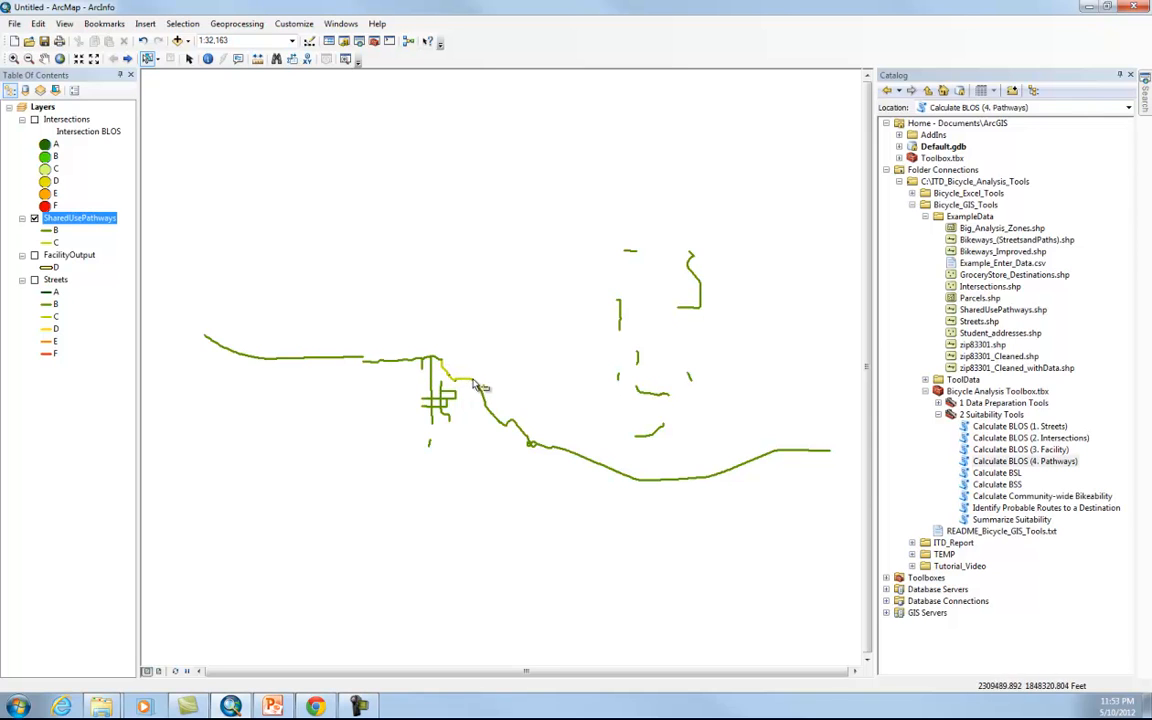
{"action": "left_click", "coordinate": [34, 218]}
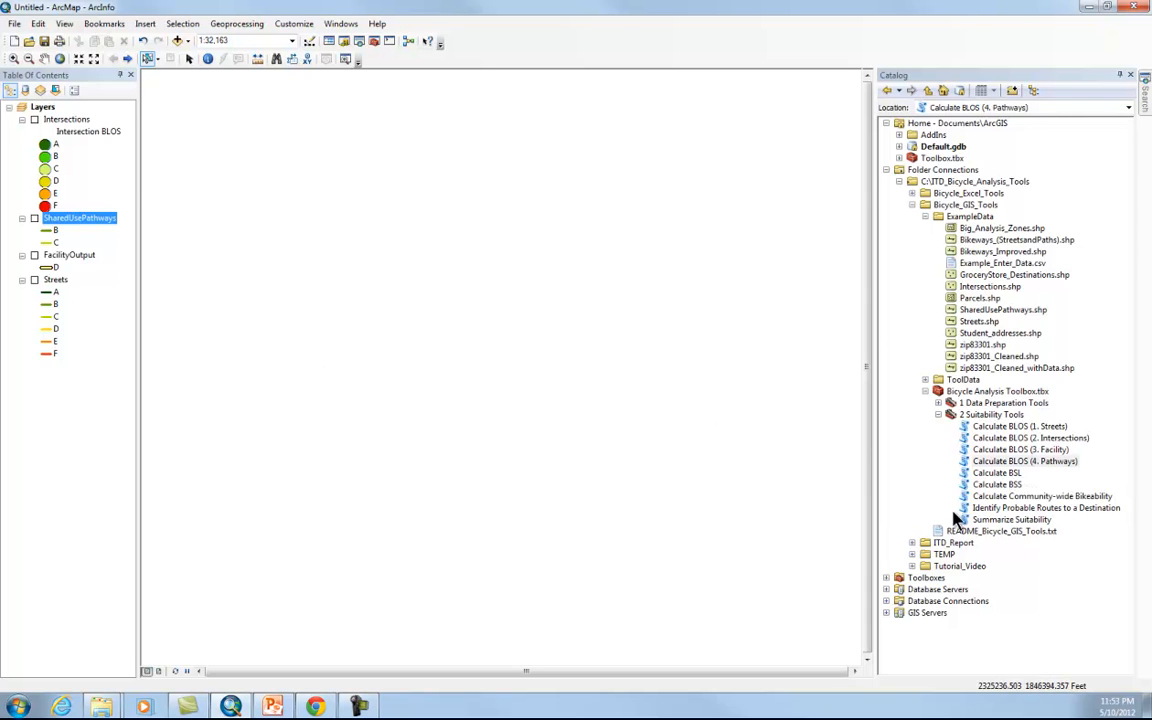
{"action": "left_click", "coordinate": [1000, 426]}
{"action": "left_click", "coordinate": [993, 438]}
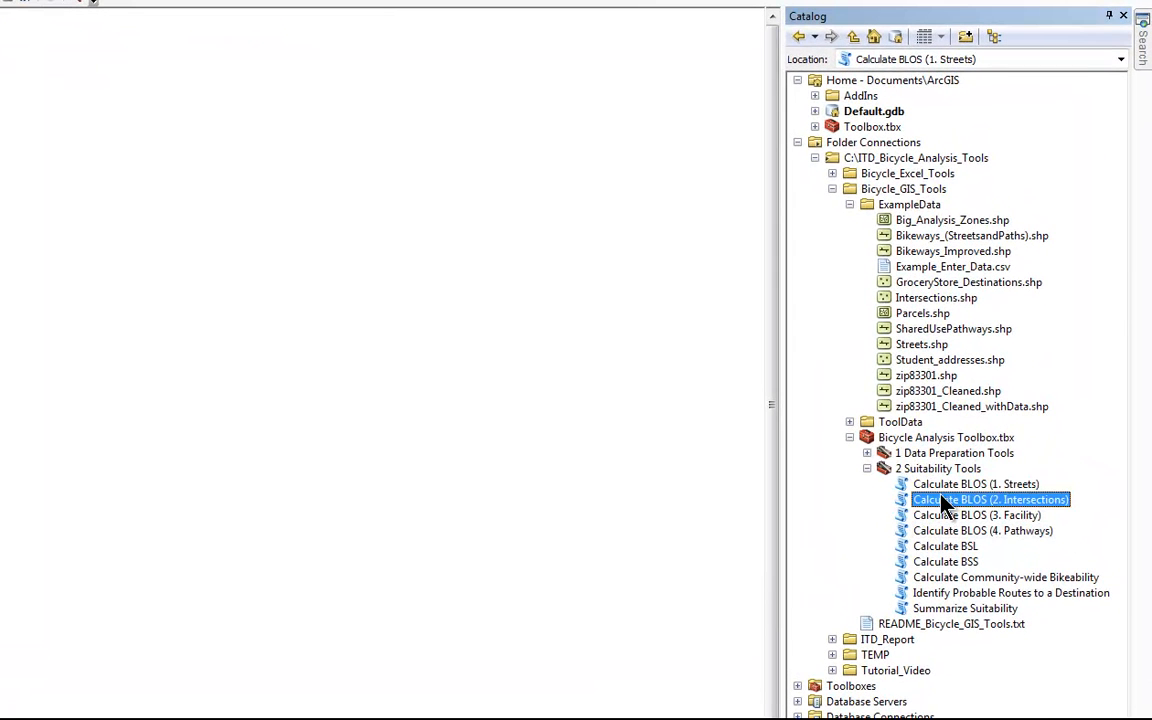
{"action": "left_click", "coordinate": [944, 515]}
{"action": "left_click", "coordinate": [946, 531]}
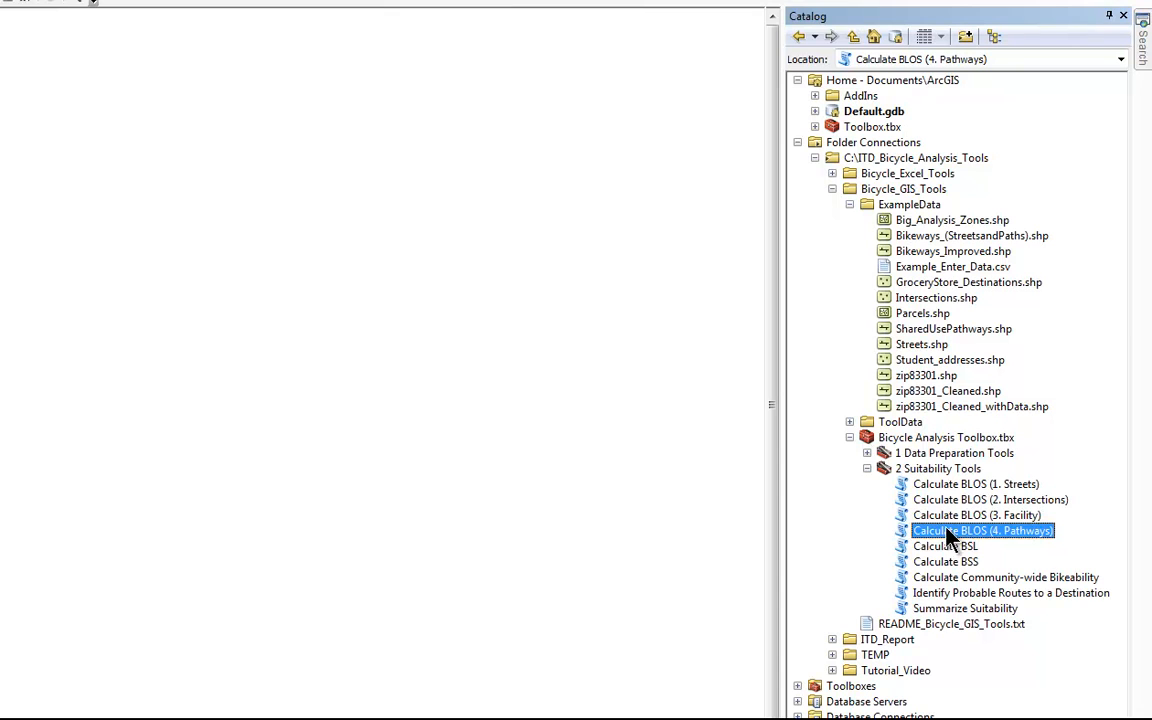
{"action": "left_click", "coordinate": [972, 486]}
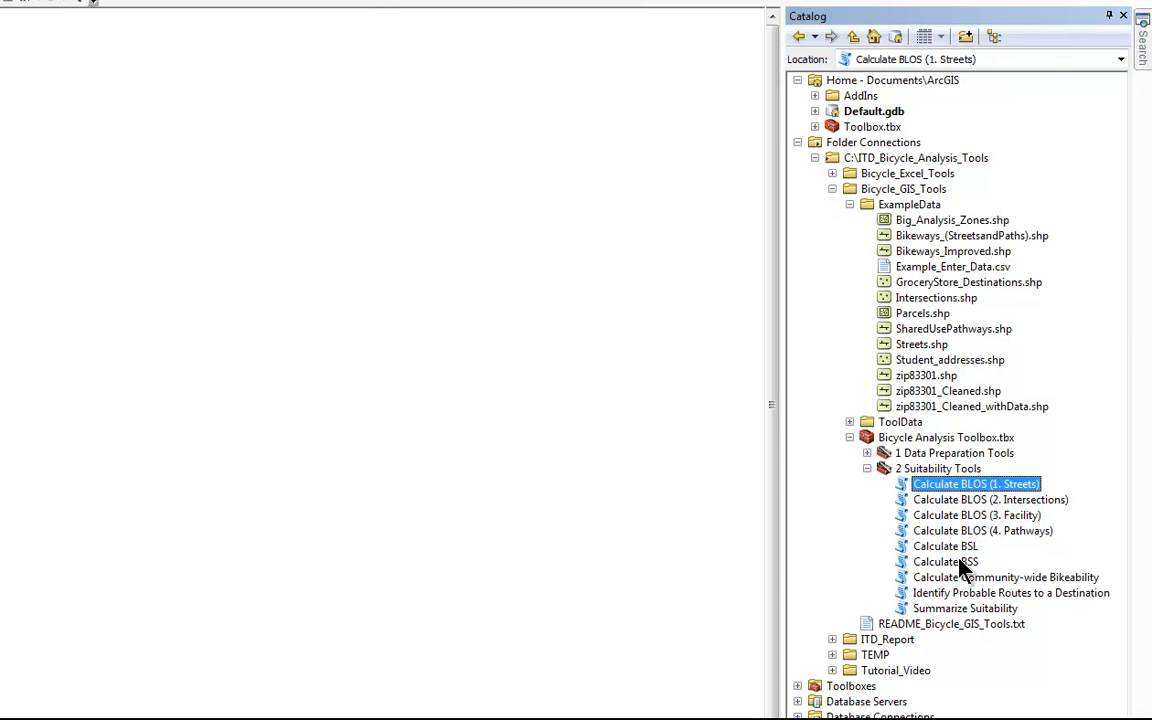
{"action": "left_click", "coordinate": [945, 547]}
{"action": "left_click", "coordinate": [943, 563]}
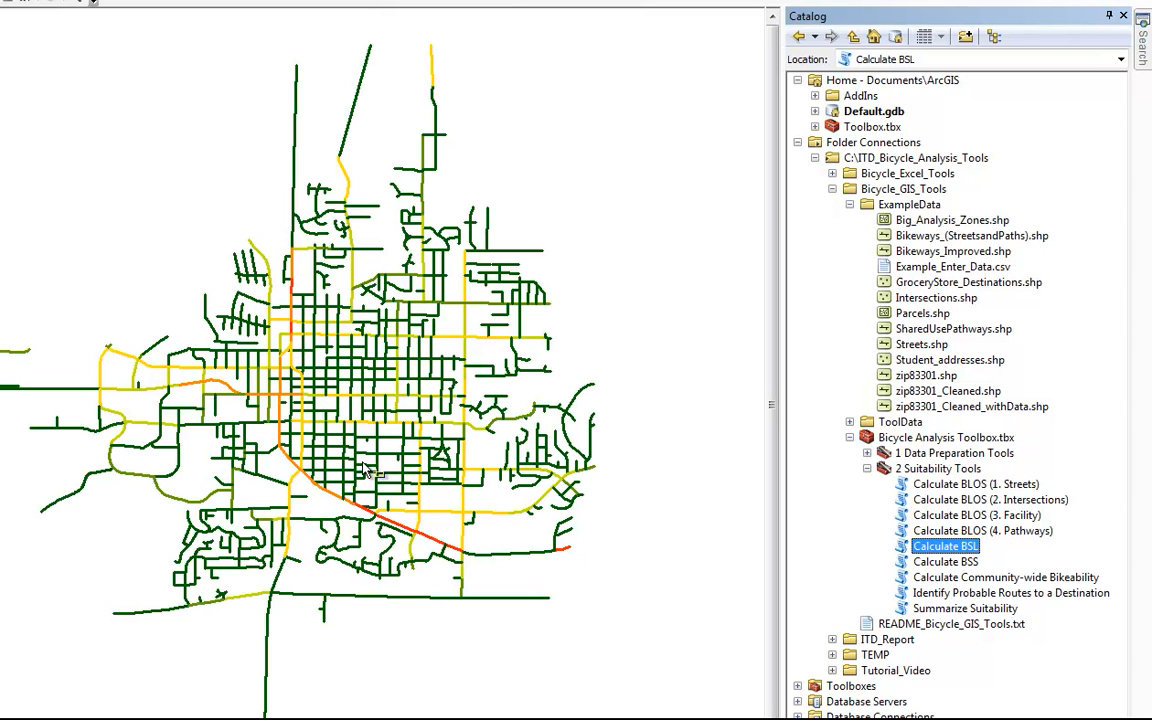
Run Calculate BSL on the Streets layer, keeping the v, Wol and SR input fields and the BSL_Score and BSL_Text output fields
{"action": "double_click", "coordinate": [910, 546]}
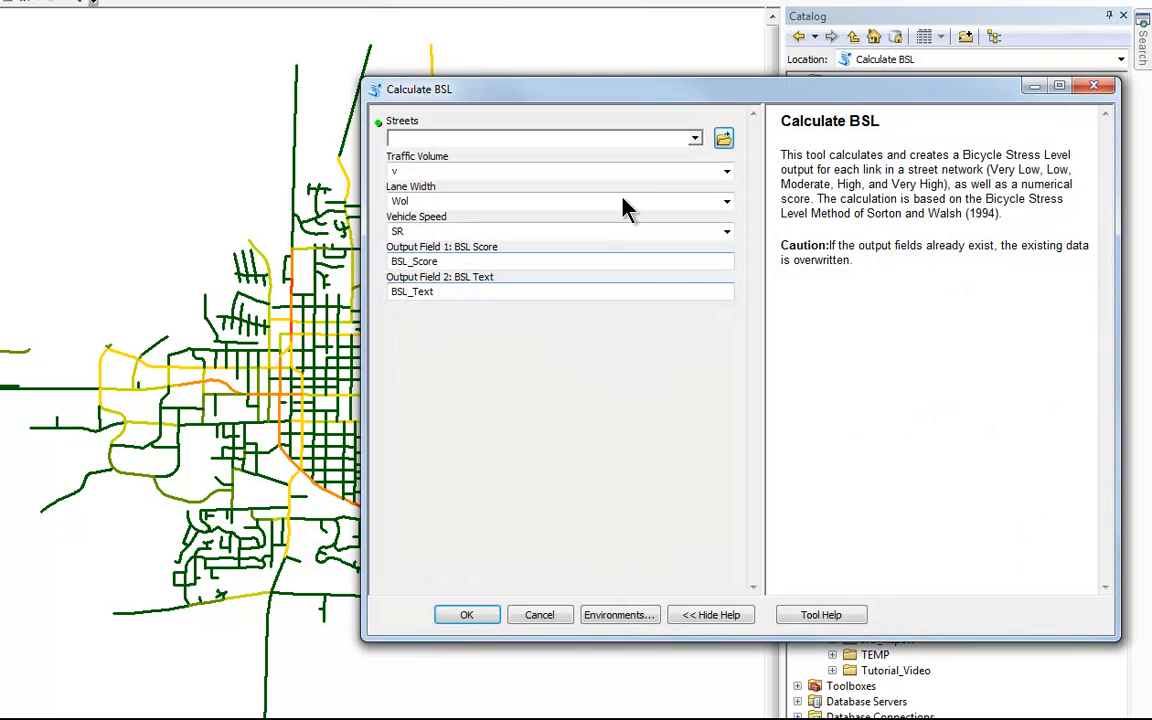
{"action": "left_click_drag", "start_coordinate": [683, 105], "coordinate": [730, 104]}
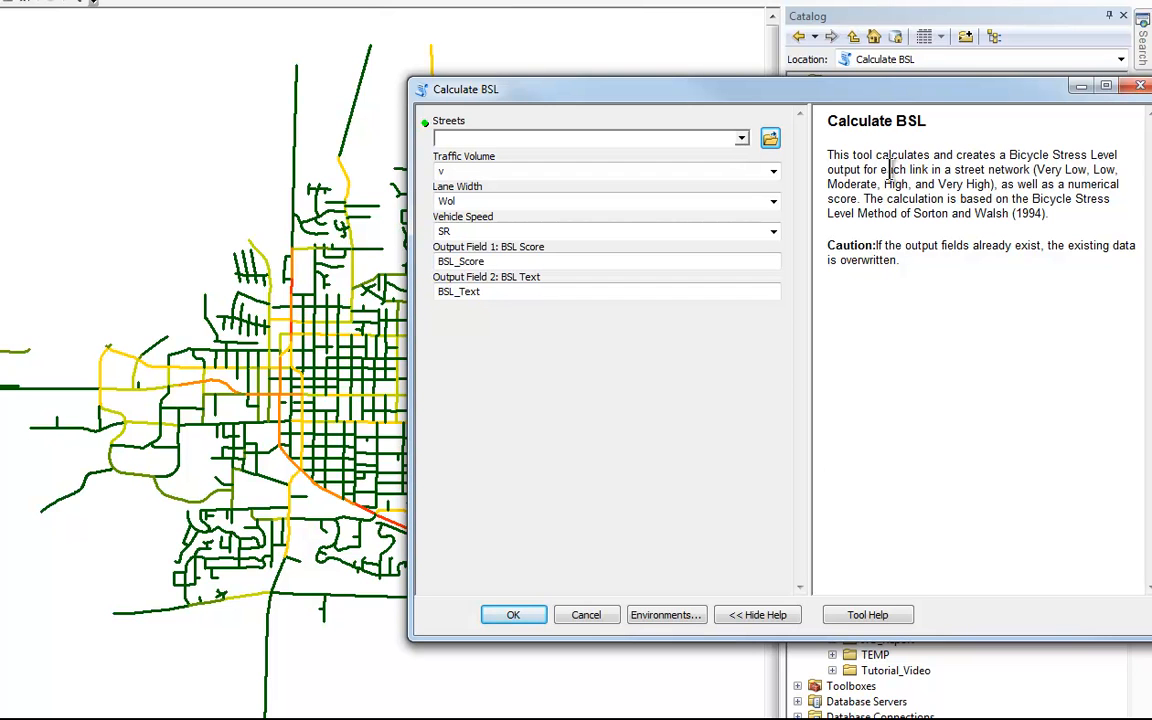
{"action": "left_click_drag", "start_coordinate": [1010, 155], "coordinate": [1098, 160]}
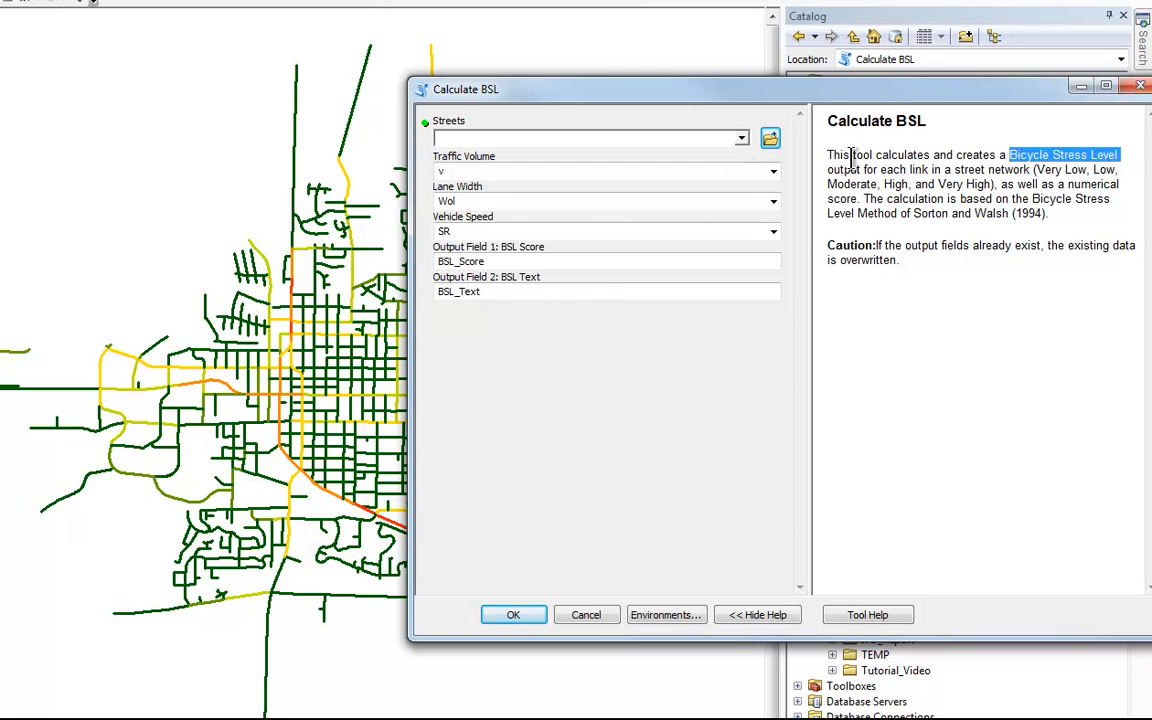
{"action": "left_click", "coordinate": [742, 139]}
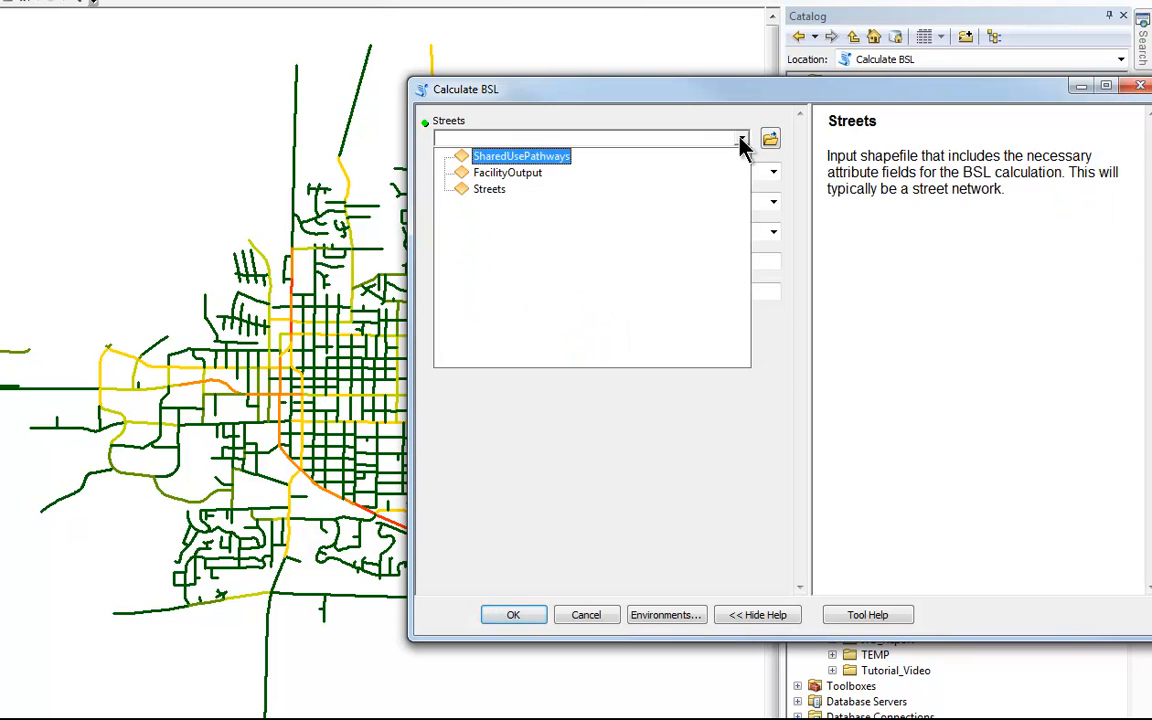
{"action": "left_click", "coordinate": [489, 192]}
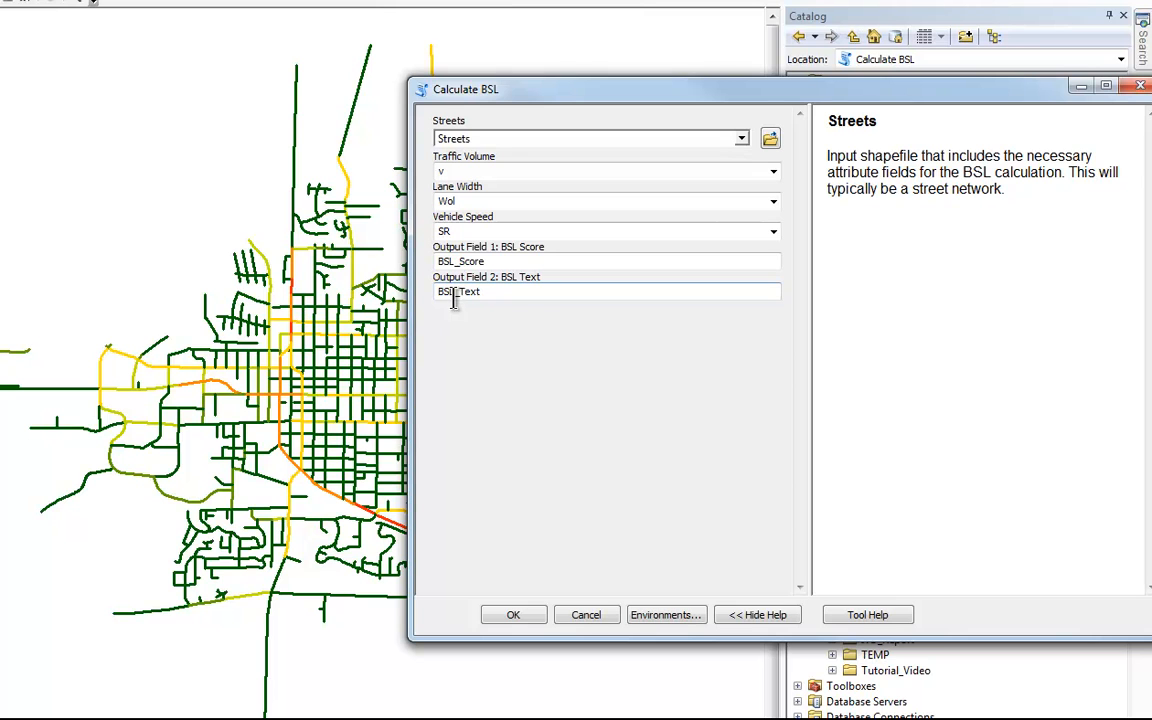
{"action": "left_click", "coordinate": [520, 614]}
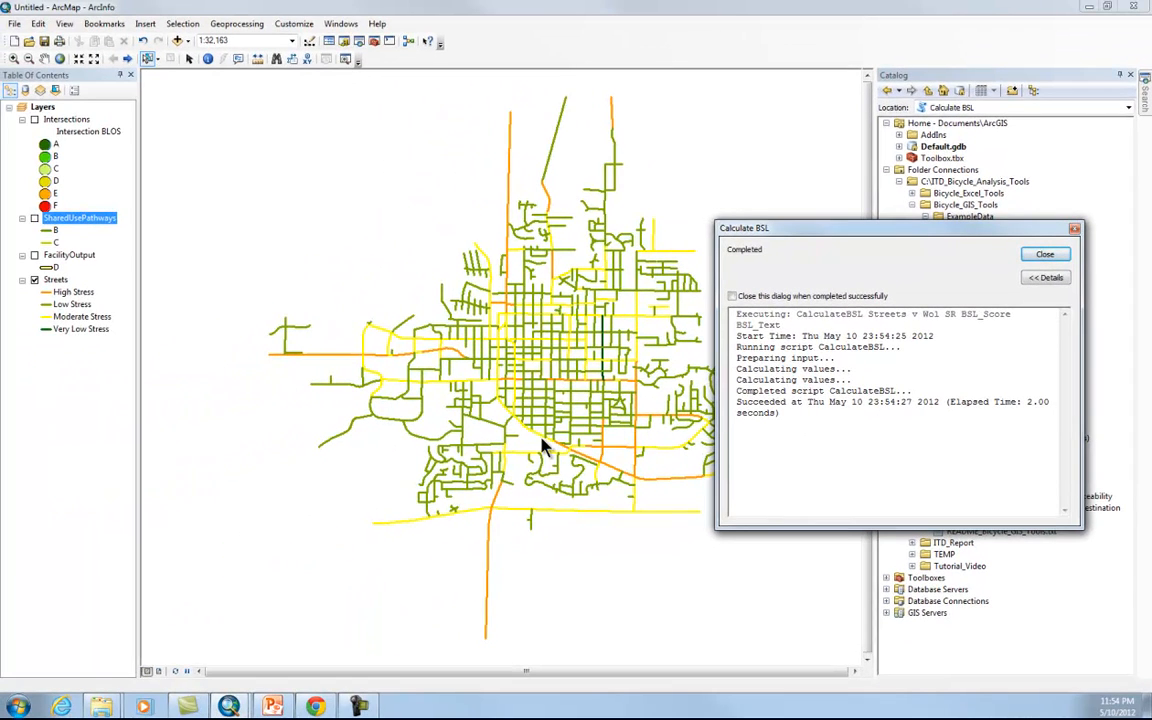
Close the completed Calculate BSL report
{"action": "left_click", "coordinate": [1044, 254]}
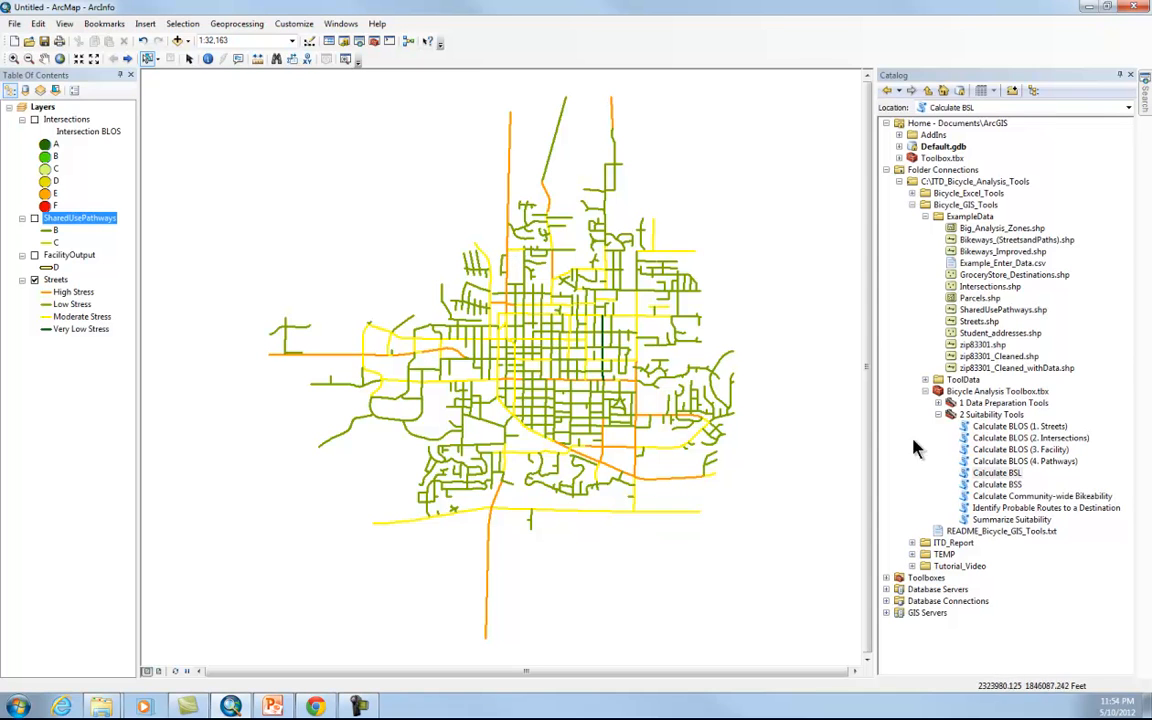
{"action": "left_click", "coordinate": [998, 485]}
{"action": "double_click", "coordinate": [998, 485]}
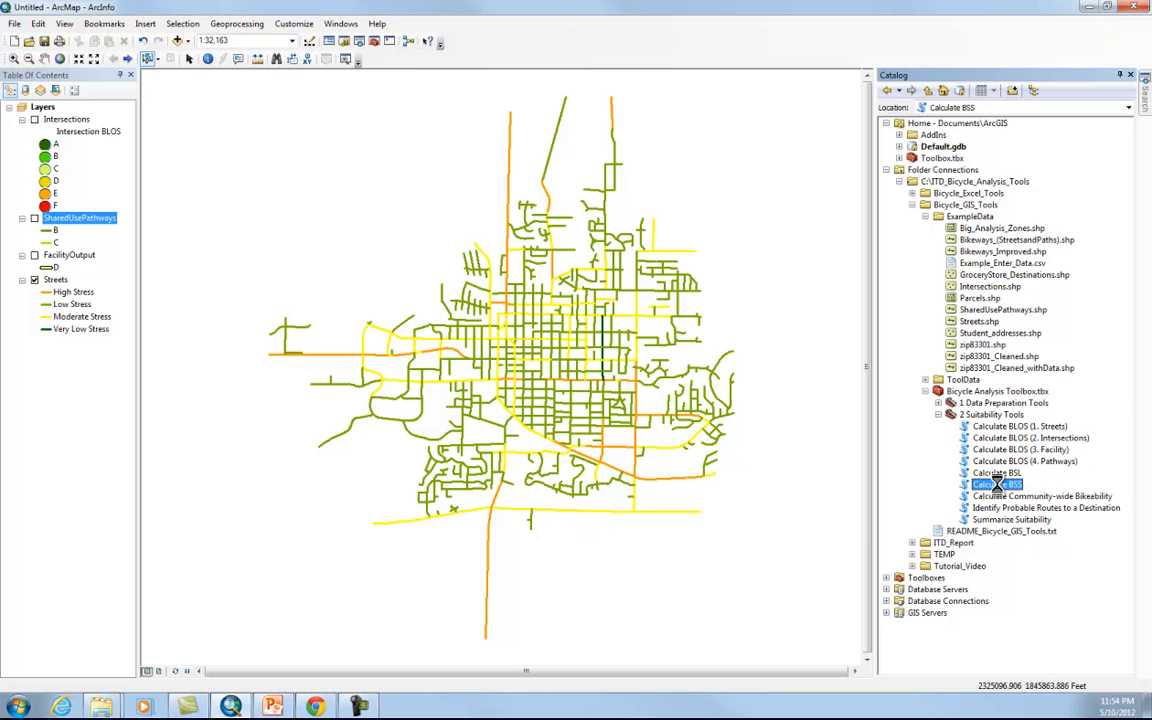
{"action": "left_click", "coordinate": [738, 529]}
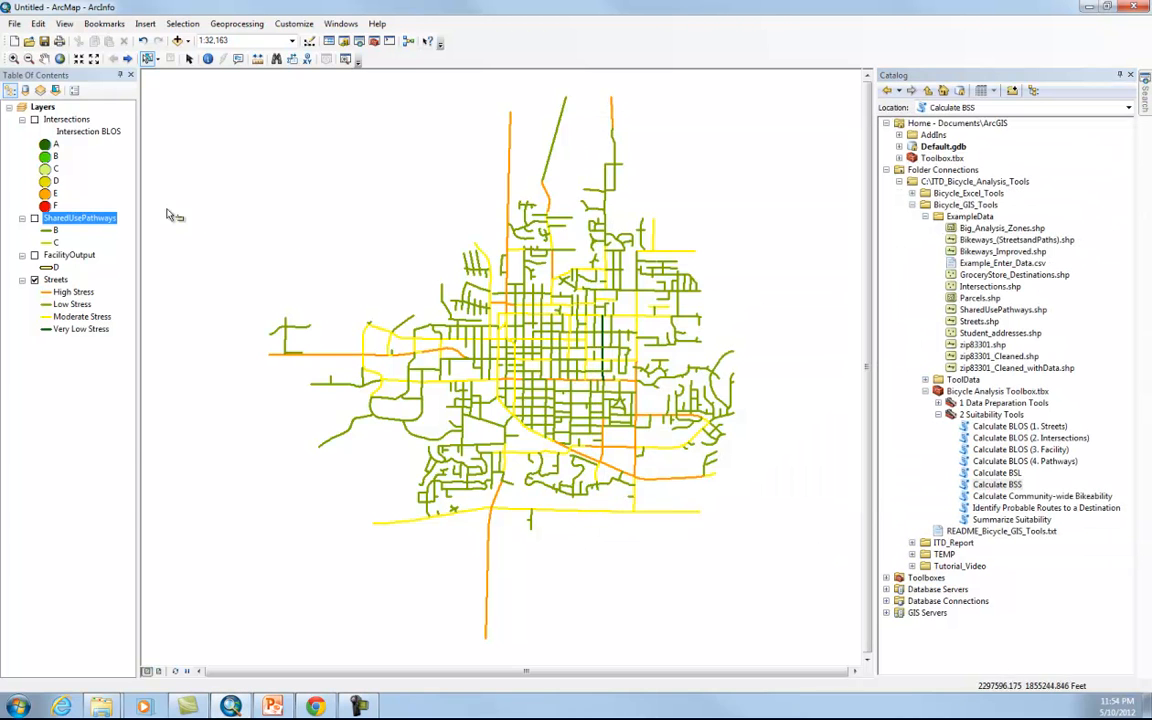
{"action": "right_click", "coordinate": [80, 218]}
{"action": "left_click", "coordinate": [140, 260]}
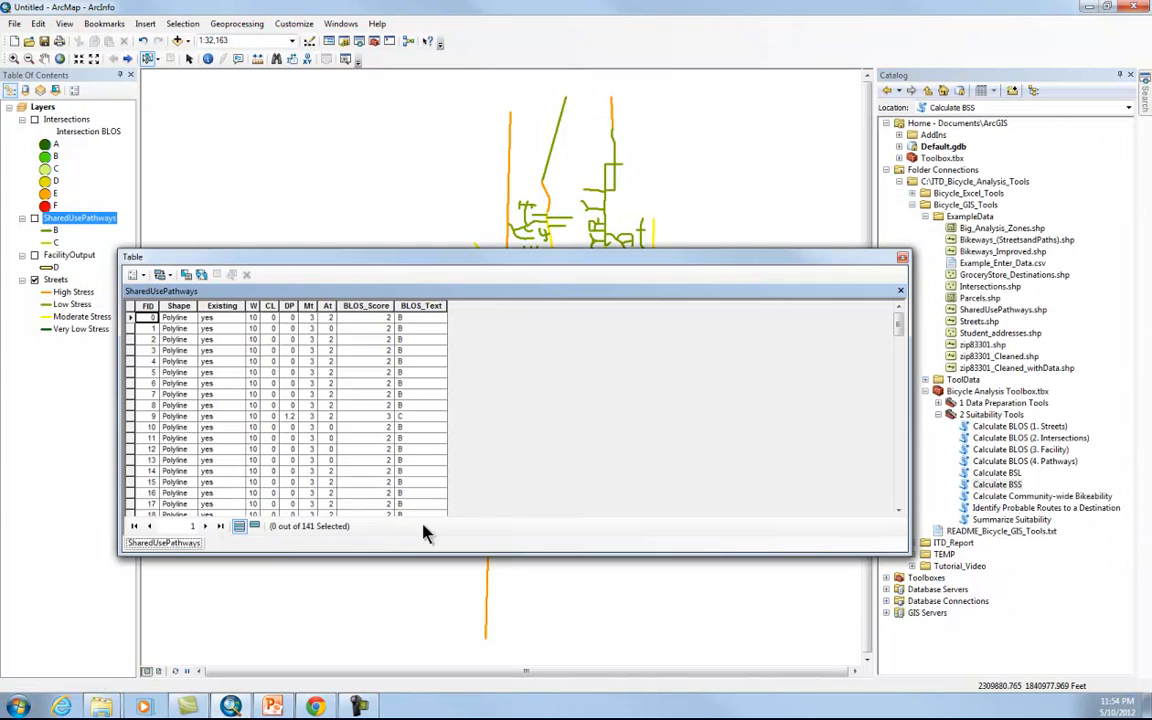
{"action": "left_click", "coordinate": [902, 257]}
Examine the BLOS and BSL score and text columns at the end of the Streets attribute table, and close the table
{"action": "right_click", "coordinate": [60, 281]}
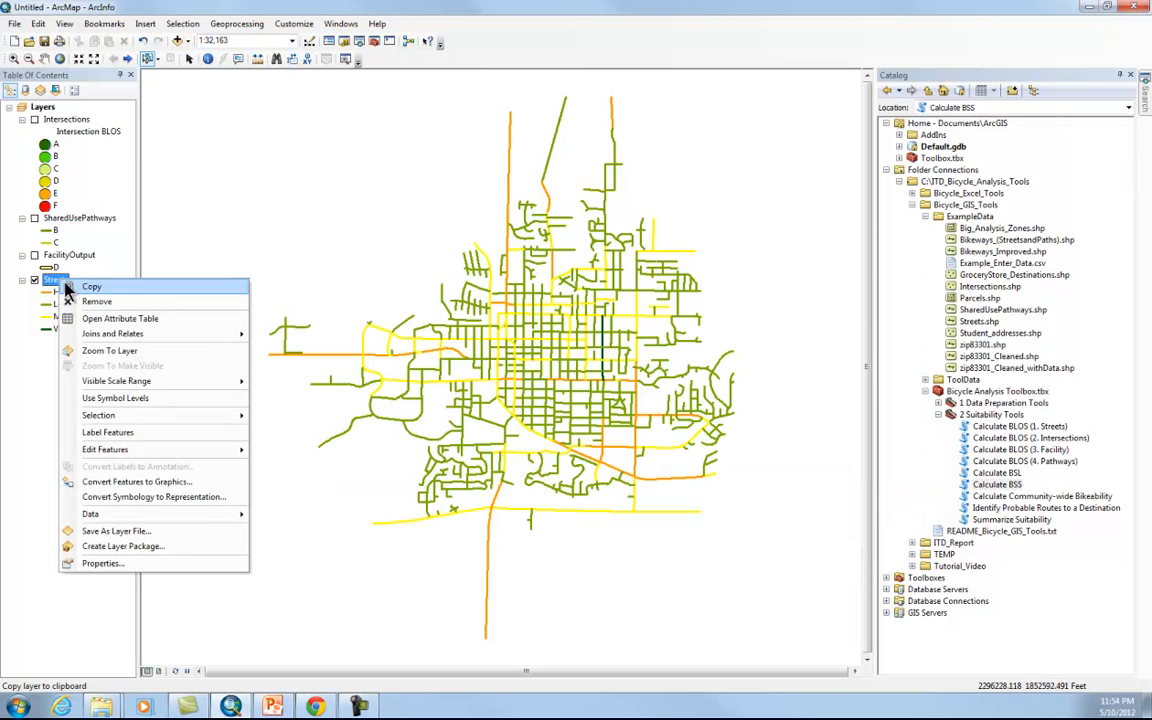
{"action": "left_click", "coordinate": [112, 318]}
{"action": "left_click_drag", "start_coordinate": [465, 506], "coordinate": [758, 514]}
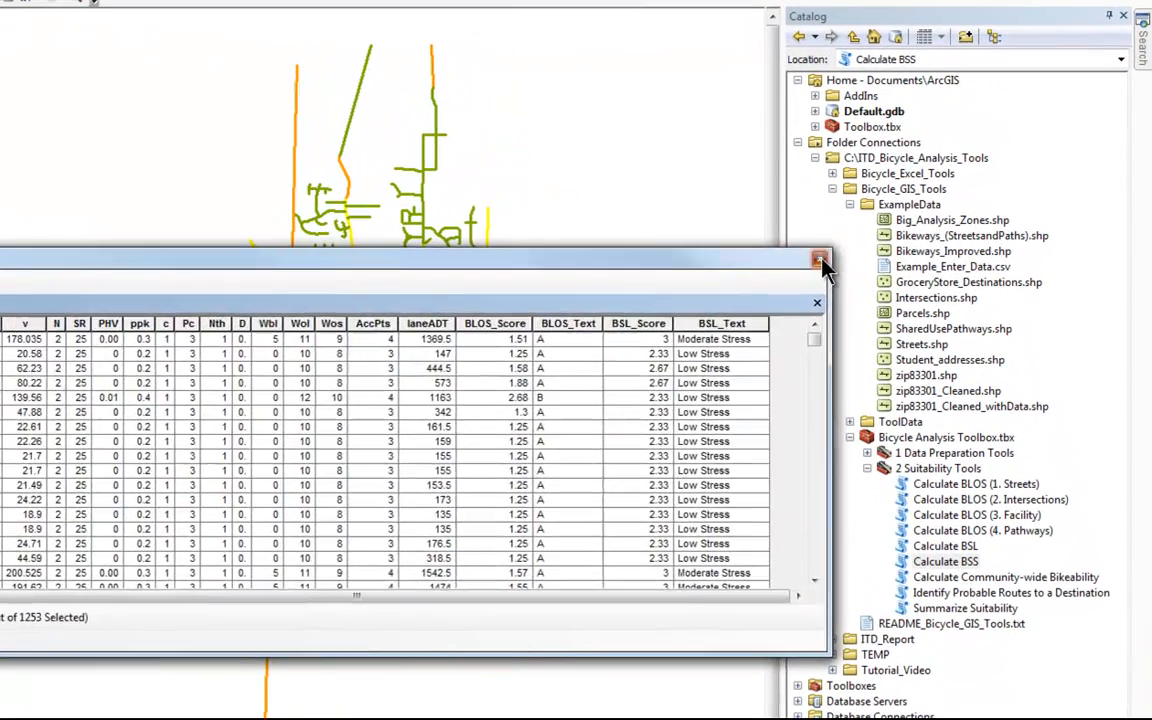
{"action": "left_click", "coordinate": [902, 257]}
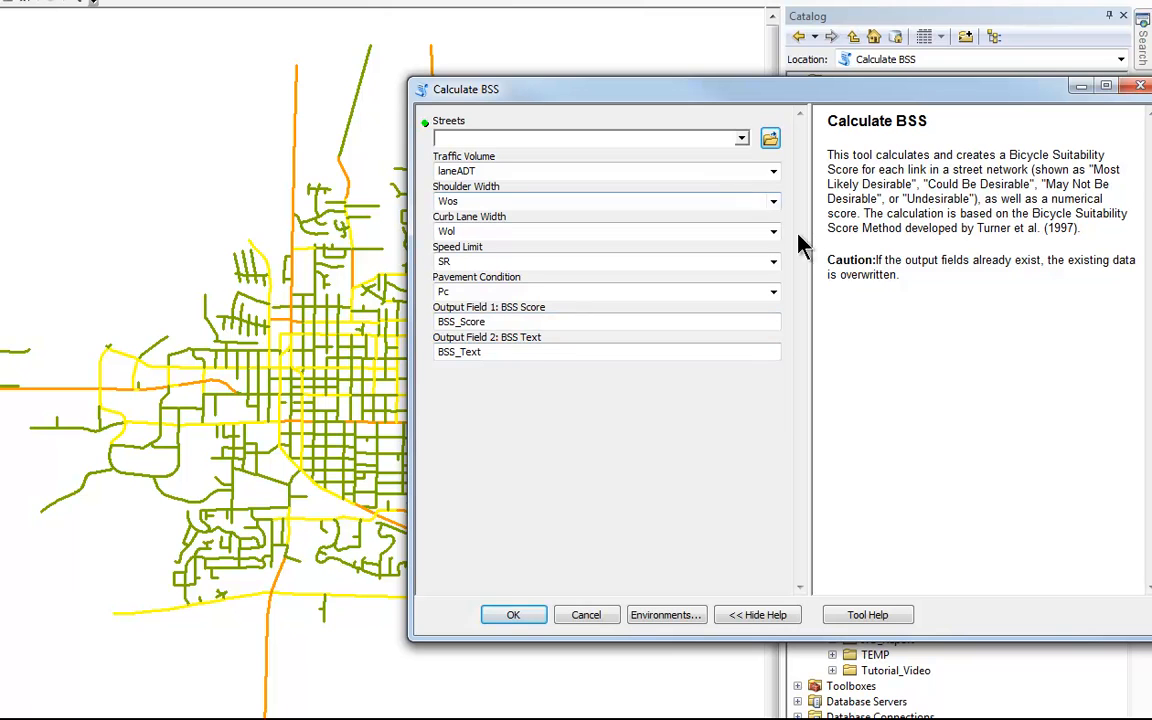
Run Calculate BSS on Streets, keeping the laneADT, Wos, Wol, SR and Pc input fields and the BSS_Score and BSS_Text output fields
{"action": "left_click", "coordinate": [742, 138]}
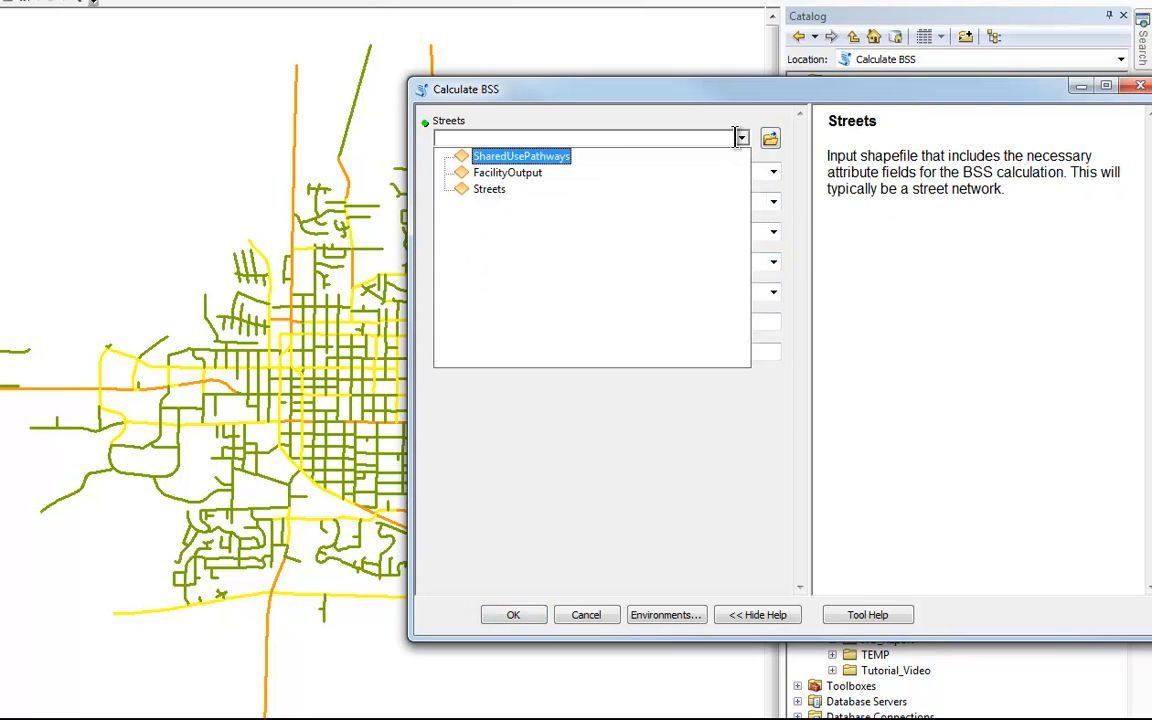
{"action": "left_click", "coordinate": [490, 200]}
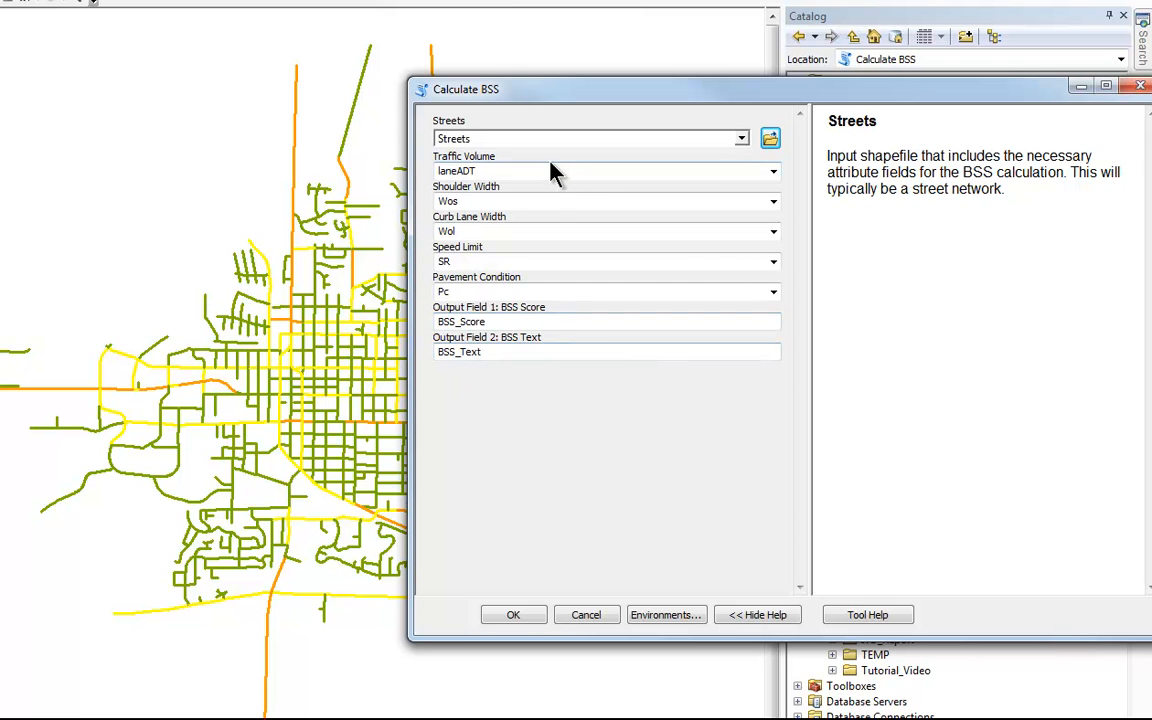
{"action": "left_click", "coordinate": [514, 615]}
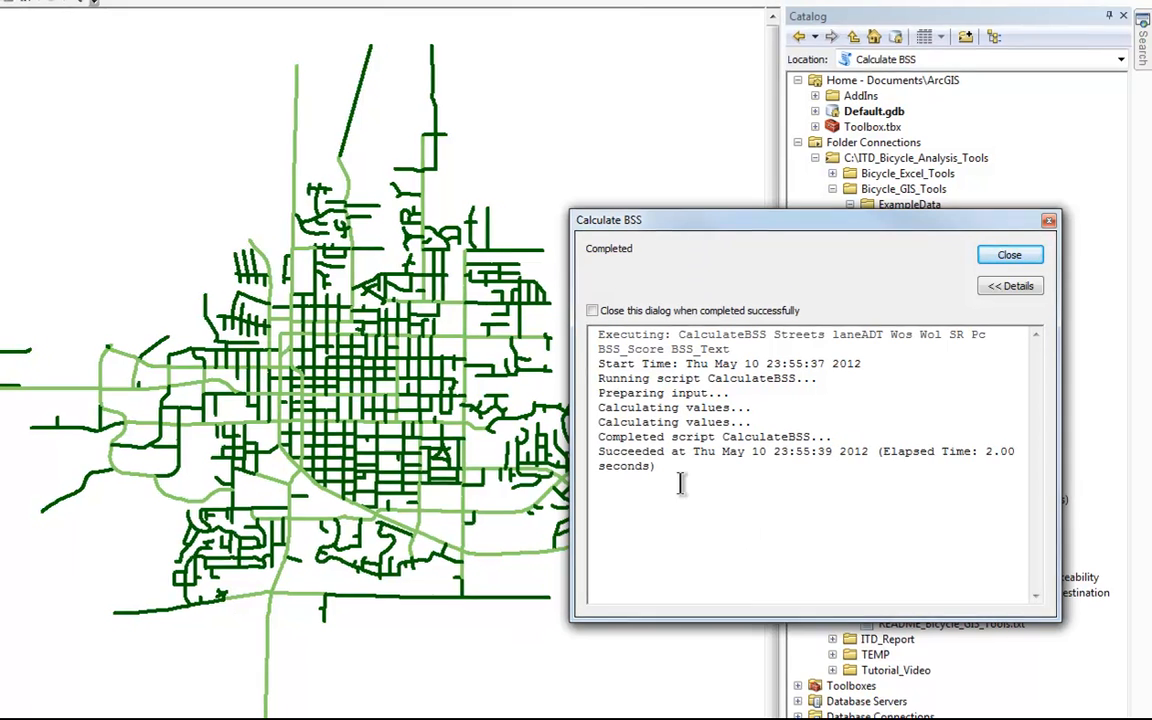
{"action": "left_click", "coordinate": [1009, 255]}
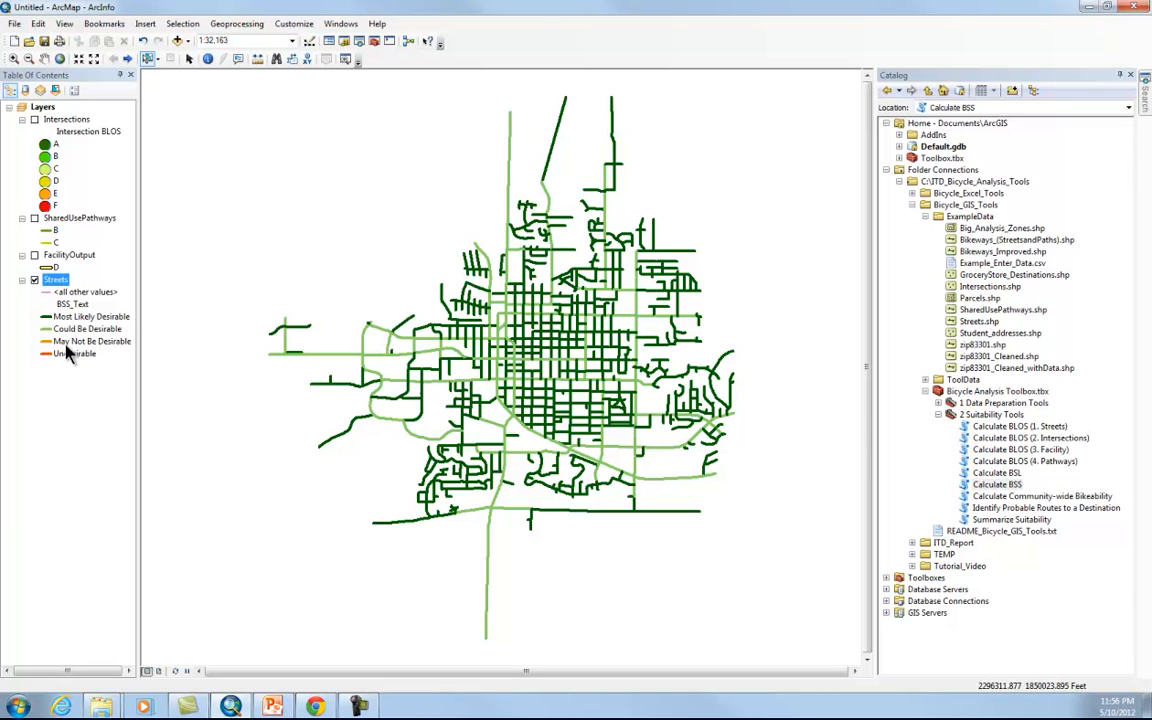
{"action": "left_click", "coordinate": [66, 369]}
Rerun Calculate BLOS (1. Streets) on the Streets layer with the default input fields, overwriting BLOS_Score and BLOS_Text, and read through the report before closing it
{"action": "left_click", "coordinate": [994, 476]}
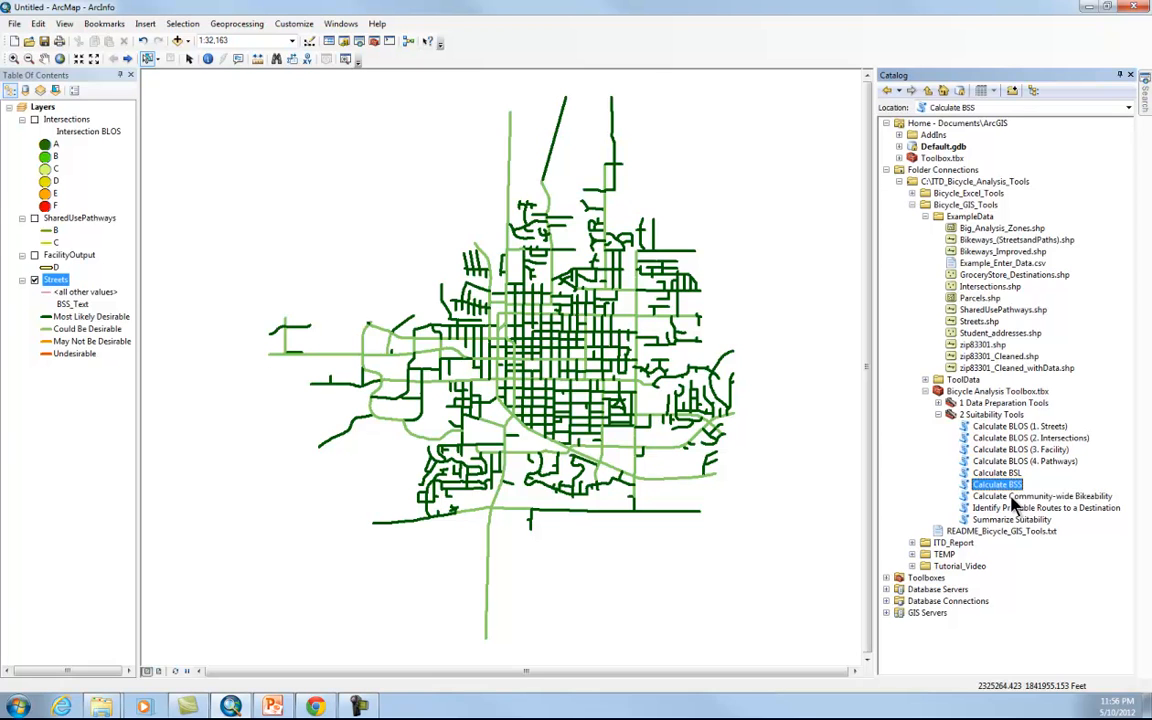
{"action": "left_click", "coordinate": [999, 497]}
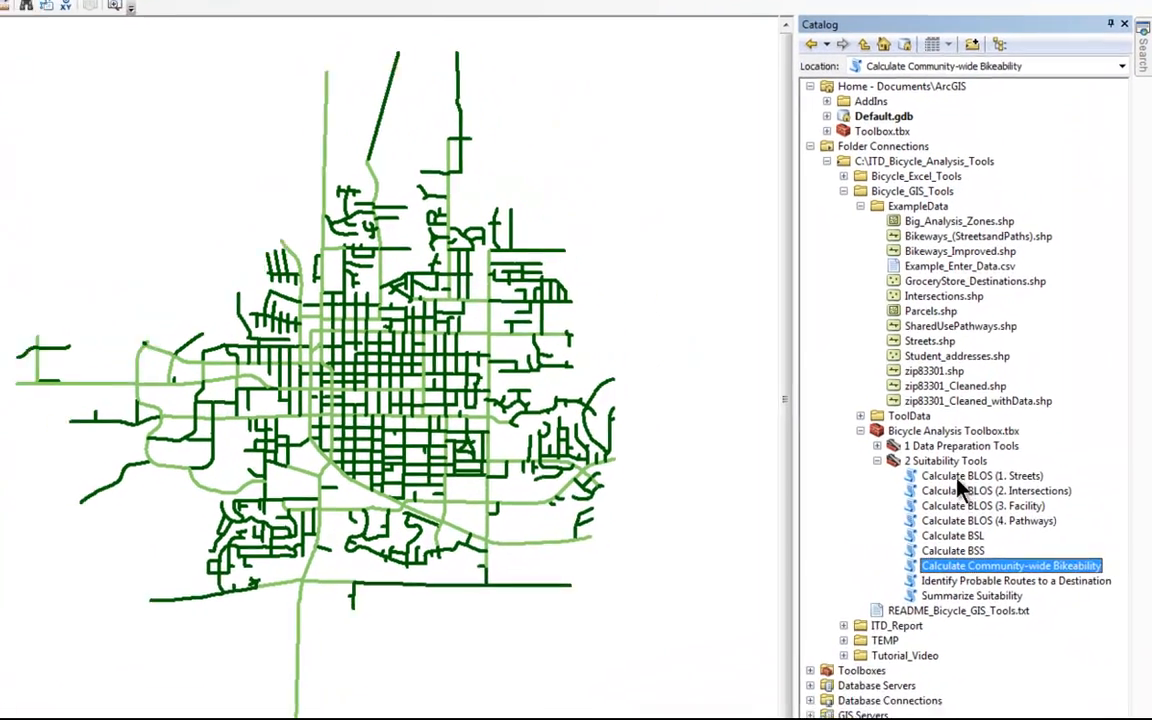
{"action": "double_click", "coordinate": [1012, 434]}
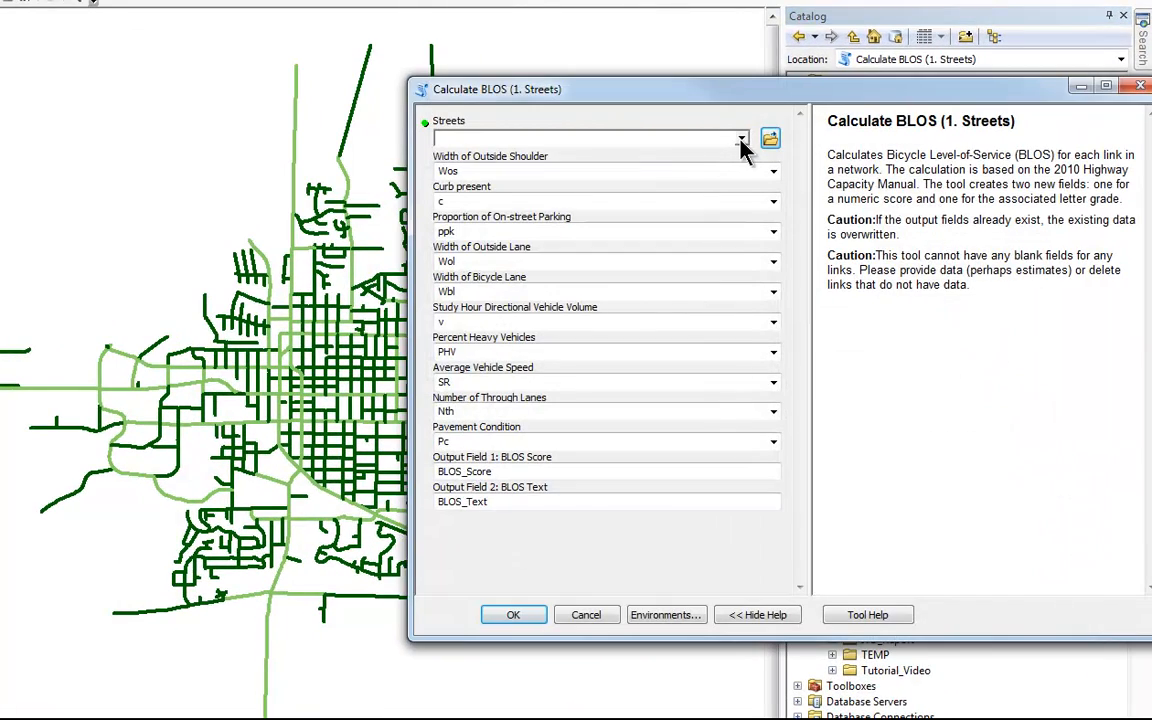
{"action": "left_click", "coordinate": [741, 140]}
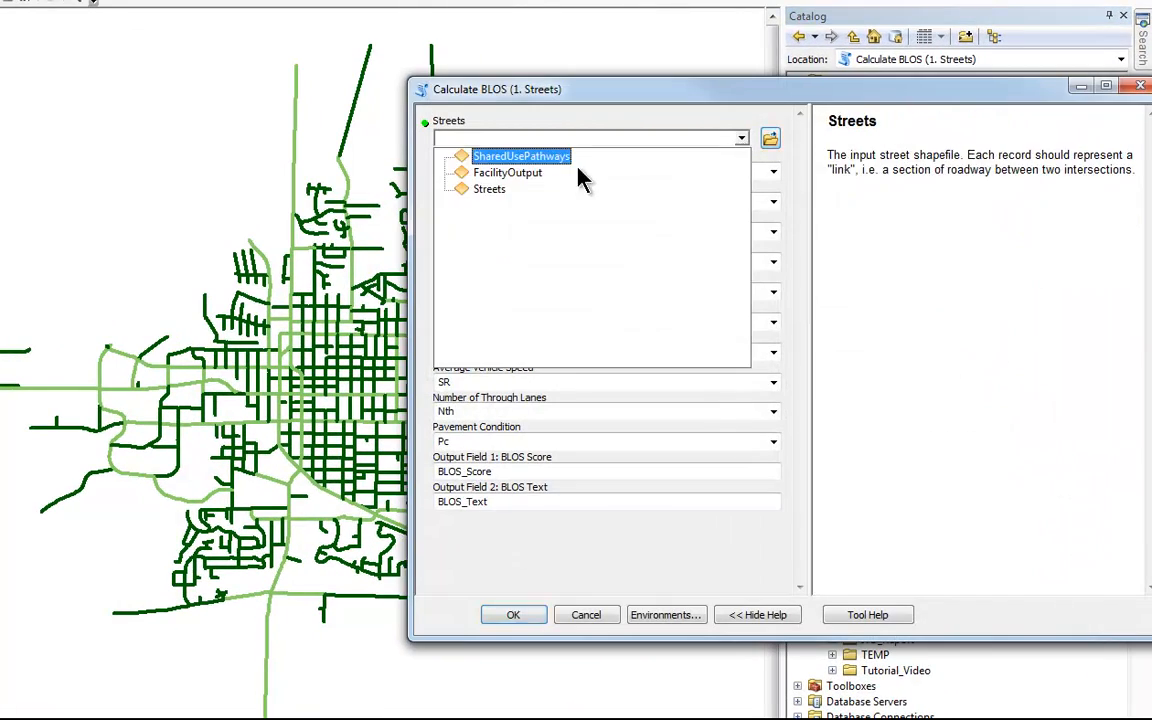
{"action": "left_click", "coordinate": [489, 195]}
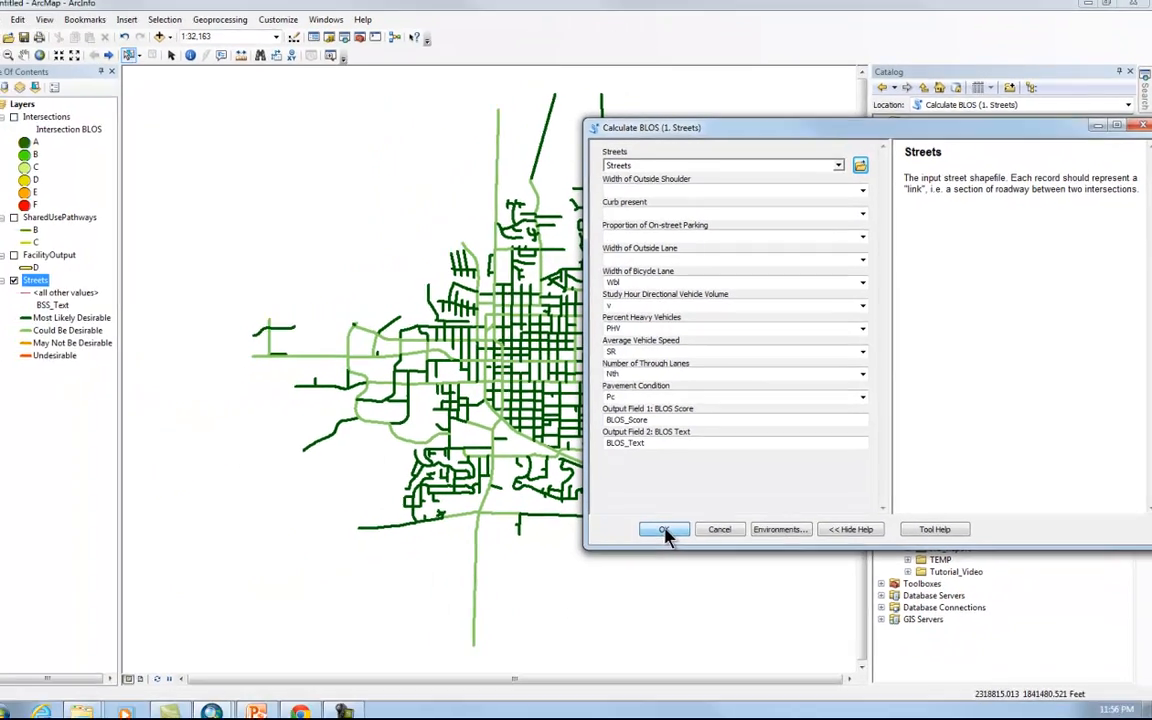
{"action": "left_click", "coordinate": [542, 600]}
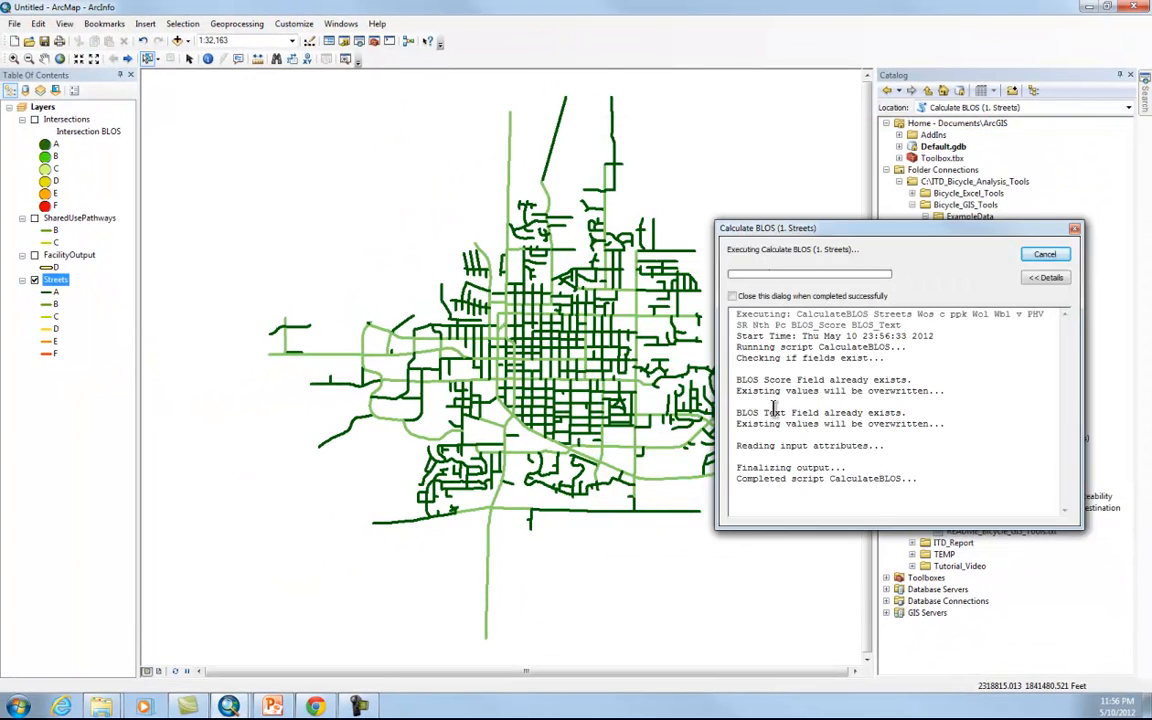
{"action": "left_click_drag", "start_coordinate": [737, 370], "coordinate": [921, 369]}
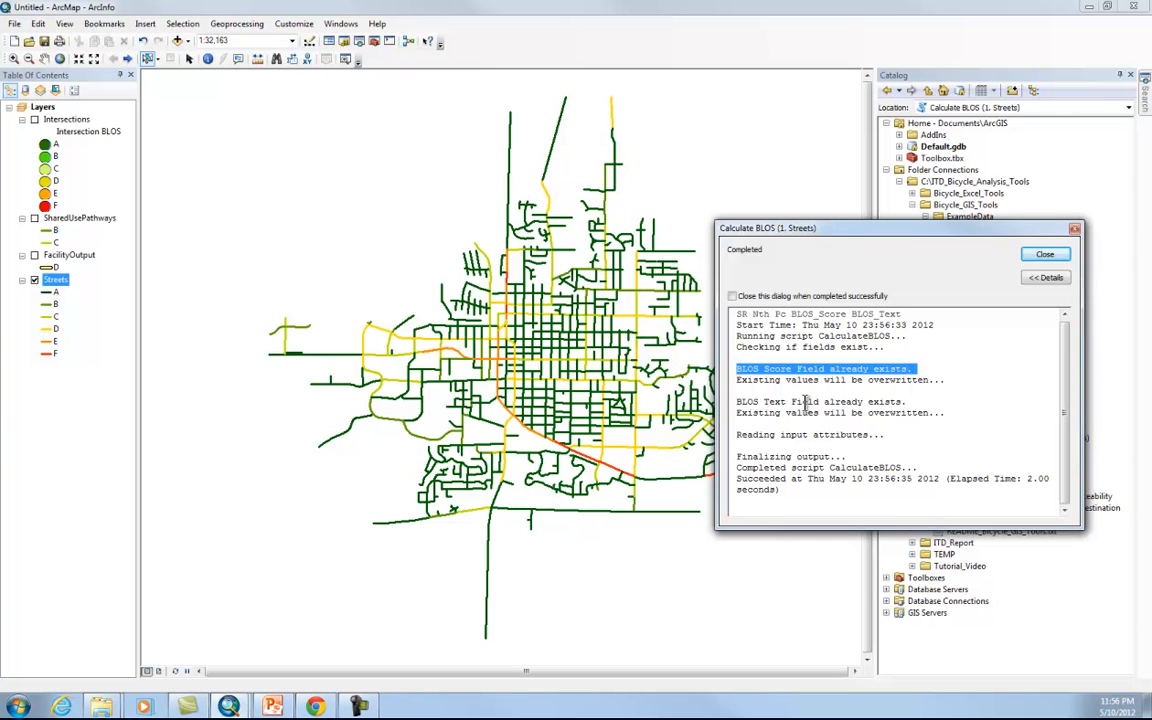
{"action": "left_click_drag", "start_coordinate": [737, 401], "coordinate": [910, 400]}
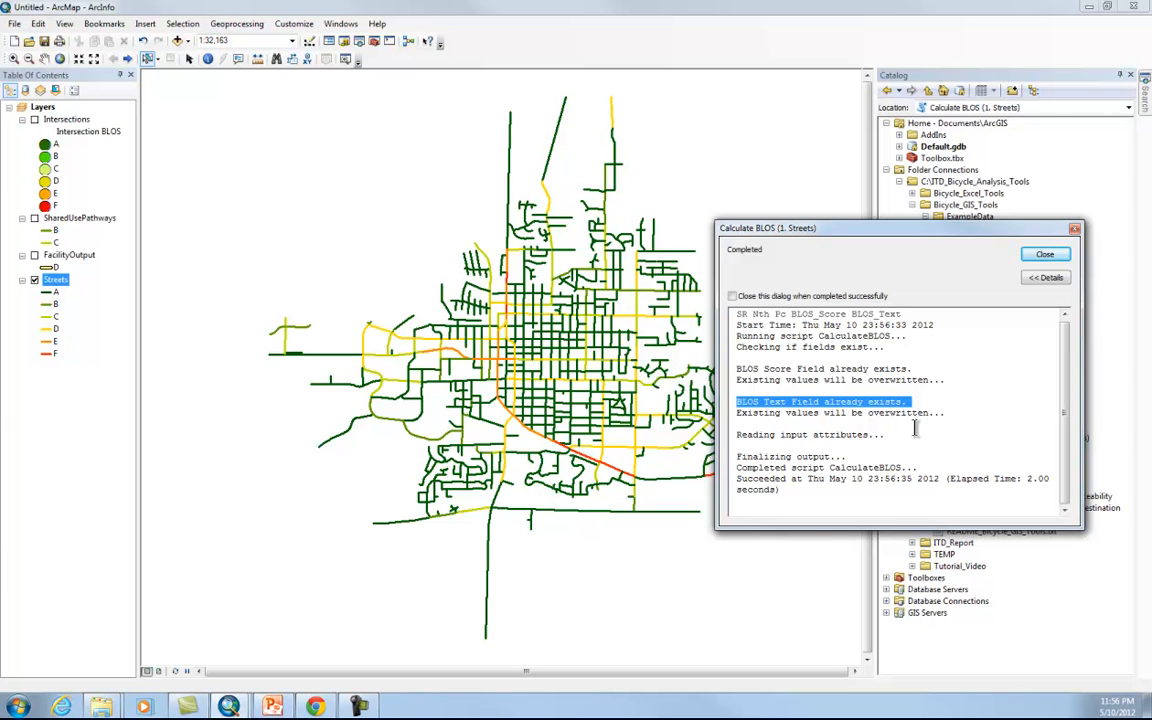
{"action": "left_click", "coordinate": [1049, 258]}
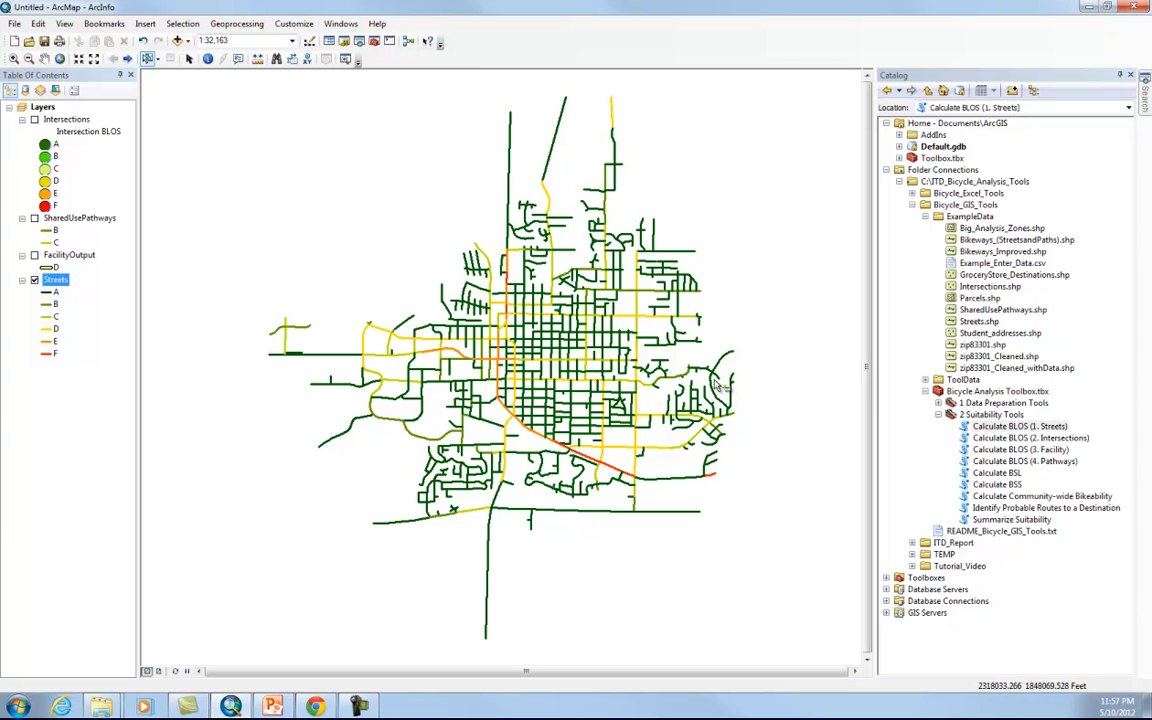
Add GroceryStore_Destinations.shp from ExampleData to the map and display its points with a turquoise circle symbol of size 12
{"action": "left_click", "coordinate": [997, 276]}
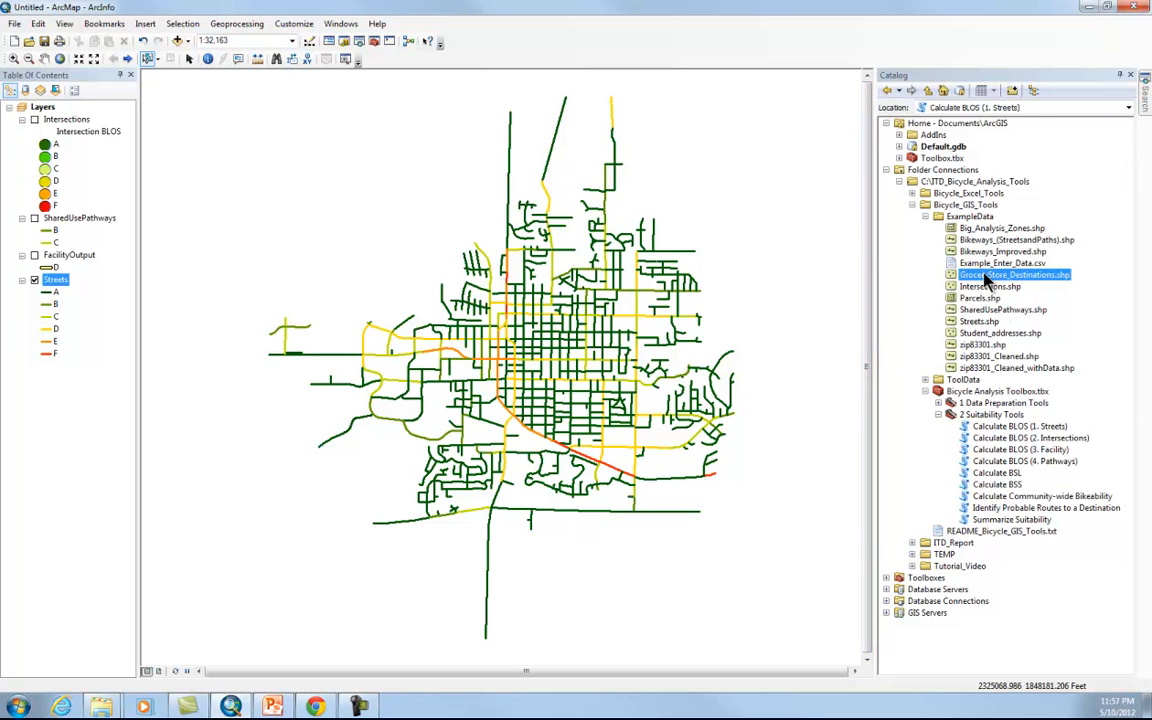
{"action": "left_click_drag", "start_coordinate": [757, 316], "coordinate": [755, 318]}
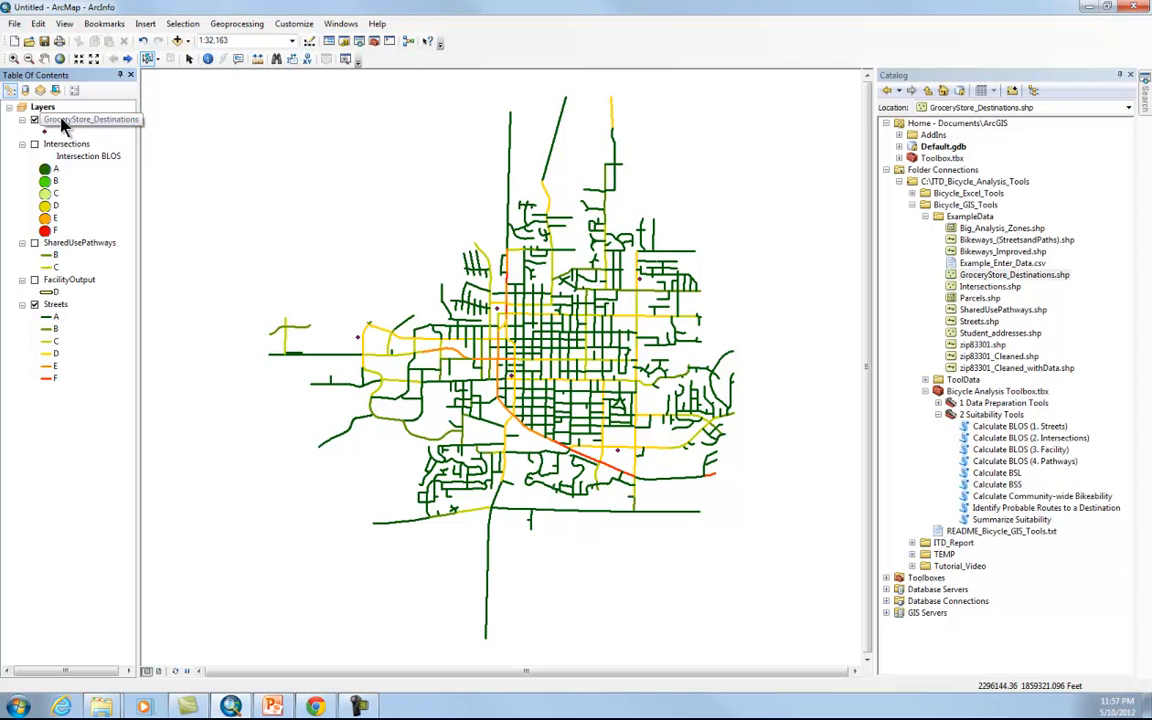
{"action": "left_click_drag", "start_coordinate": [62, 122], "coordinate": [60, 116]}
{"action": "double_click", "coordinate": [60, 119]}
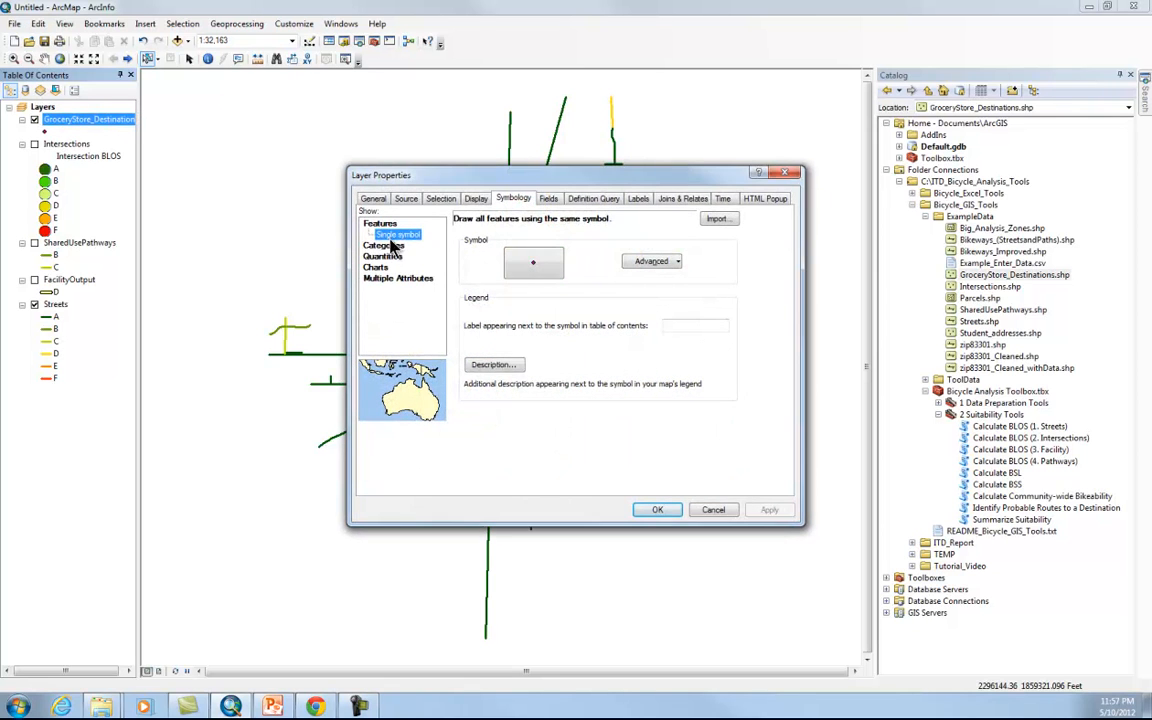
{"action": "left_click", "coordinate": [532, 261]}
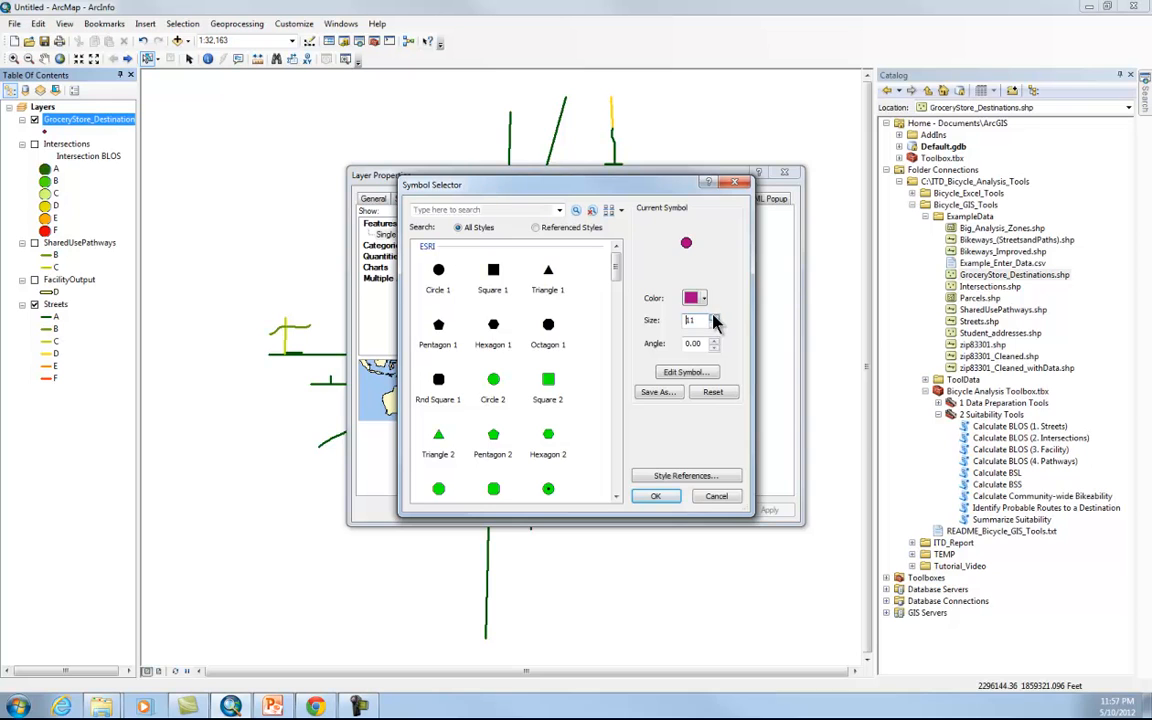
{"action": "left_click", "coordinate": [692, 298]}
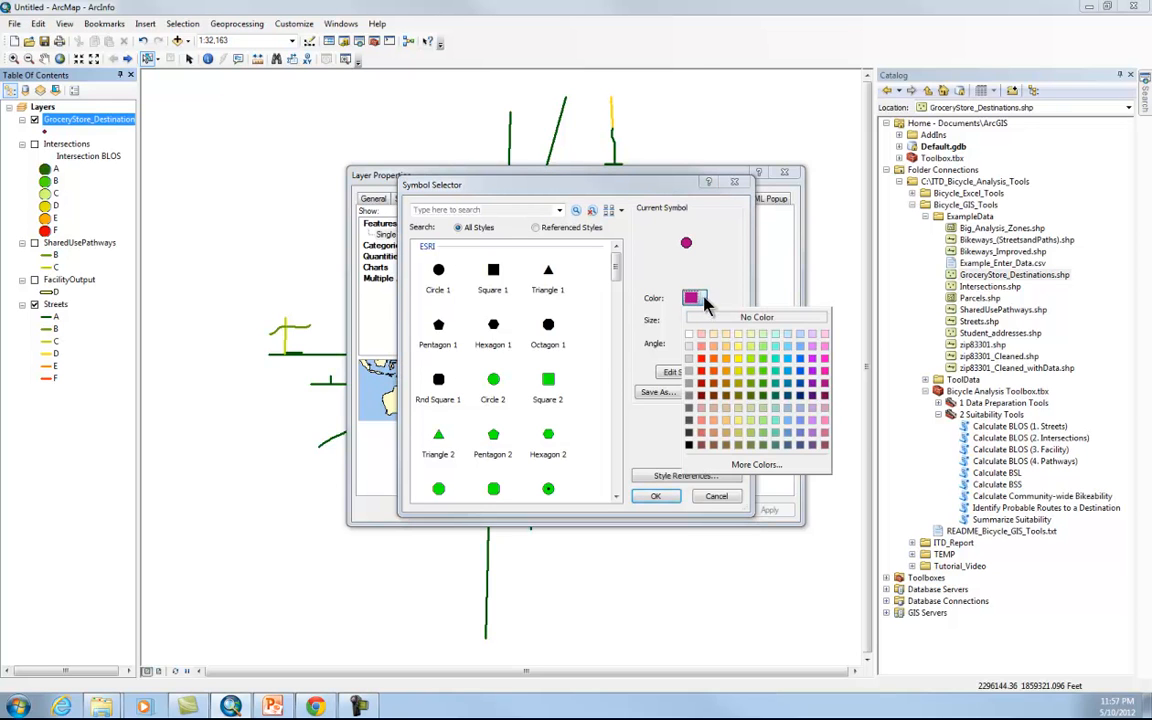
{"action": "left_click", "coordinate": [774, 359]}
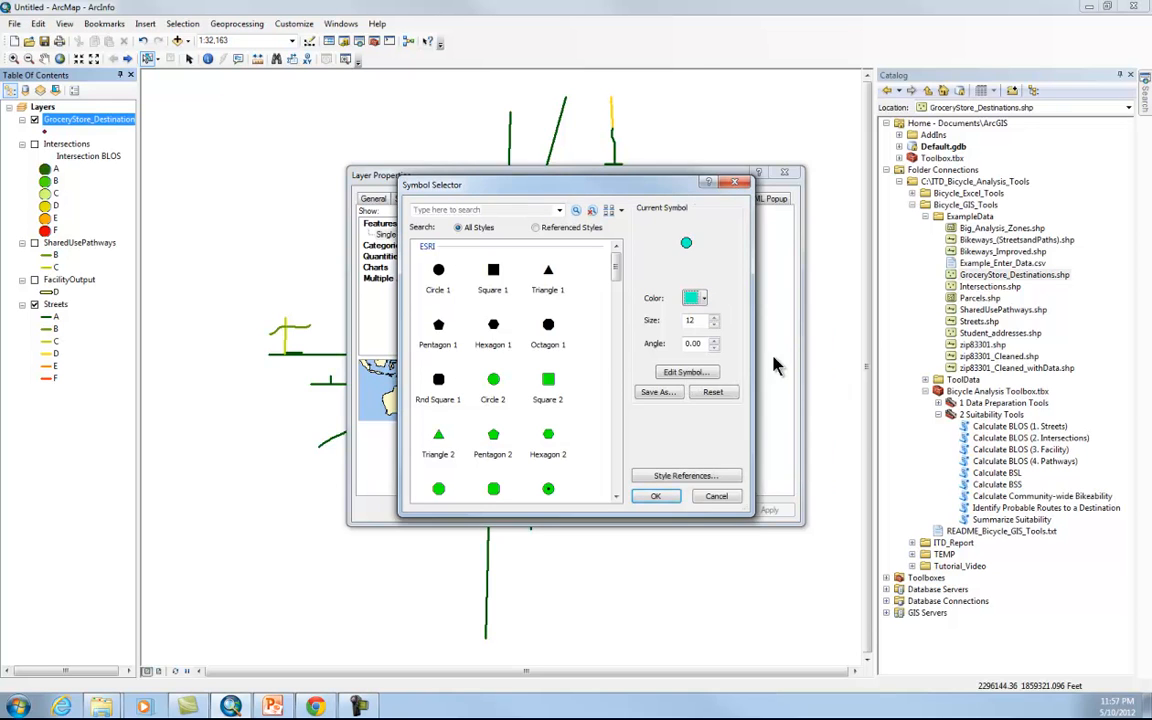
{"action": "left_click", "coordinate": [663, 498]}
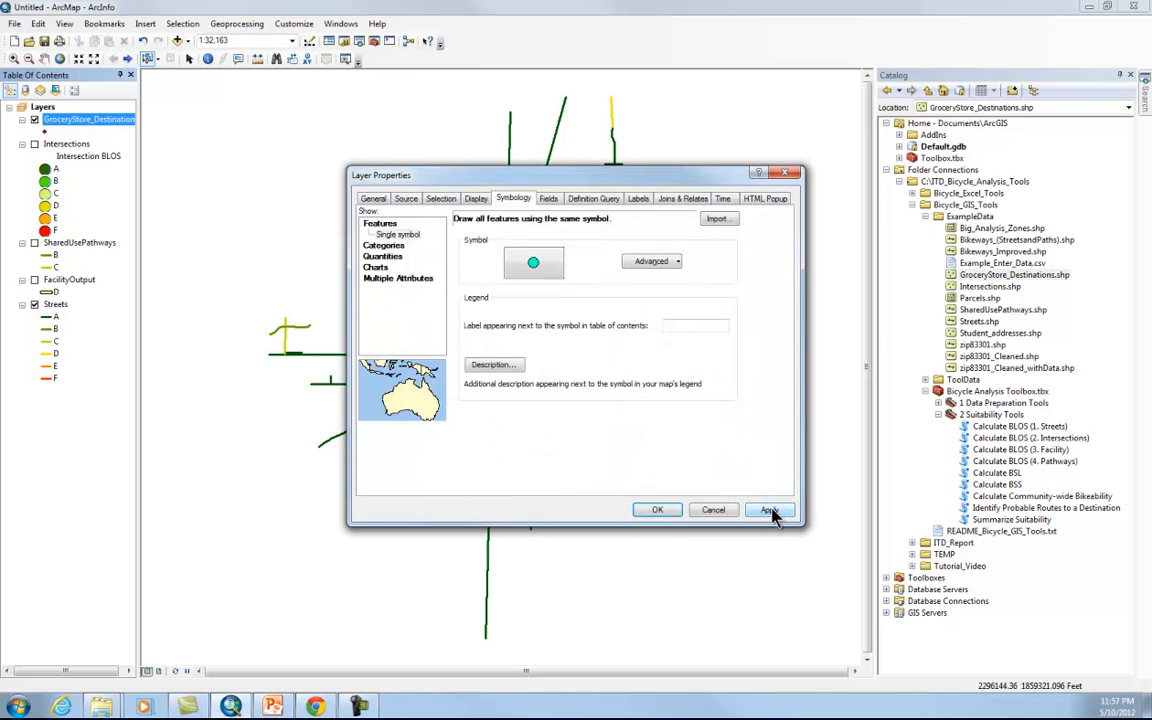
{"action": "left_click", "coordinate": [768, 510]}
{"action": "left_click", "coordinate": [657, 511]}
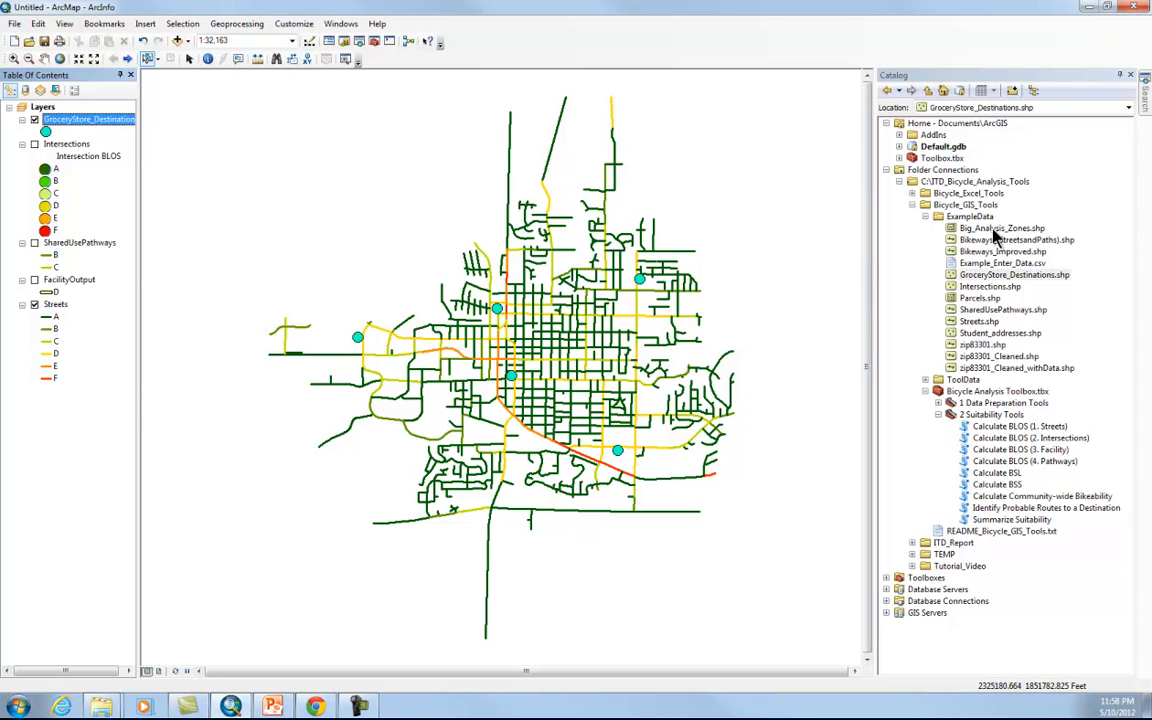
Add Big_Analysis_Zones.shp from ExampleData to the map and hide the Streets layer to show the zones alone
{"action": "left_click_drag", "start_coordinate": [990, 228], "coordinate": [735, 330]}
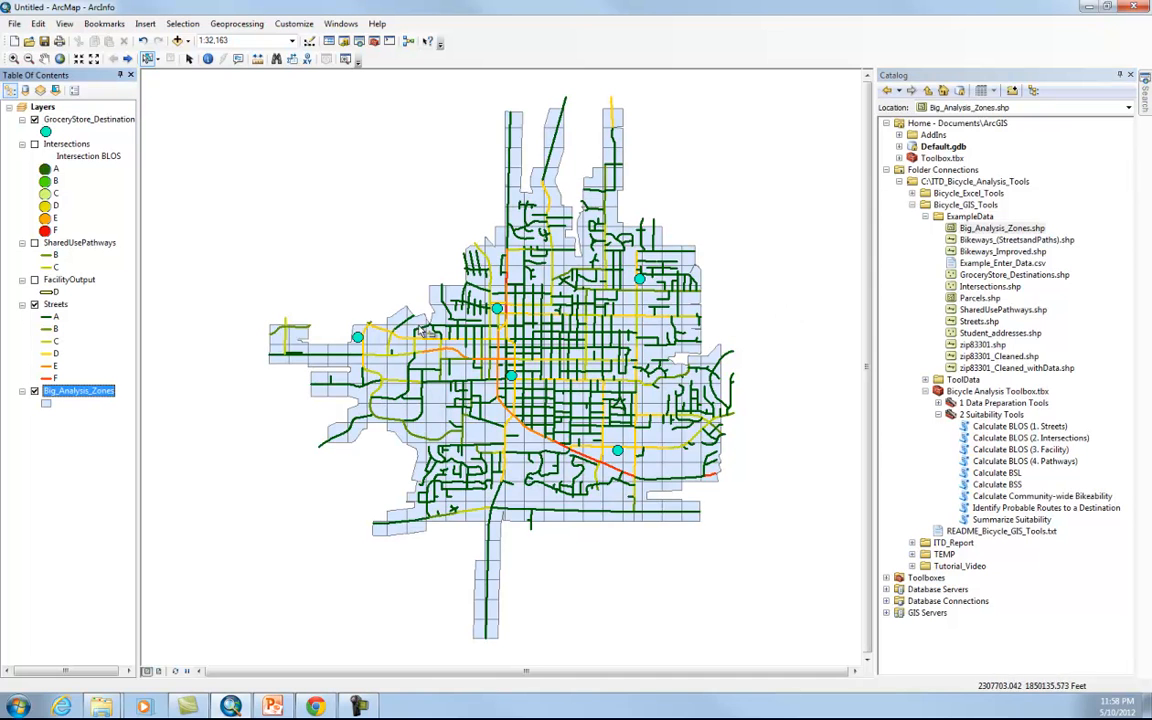
{"action": "left_click", "coordinate": [35, 304]}
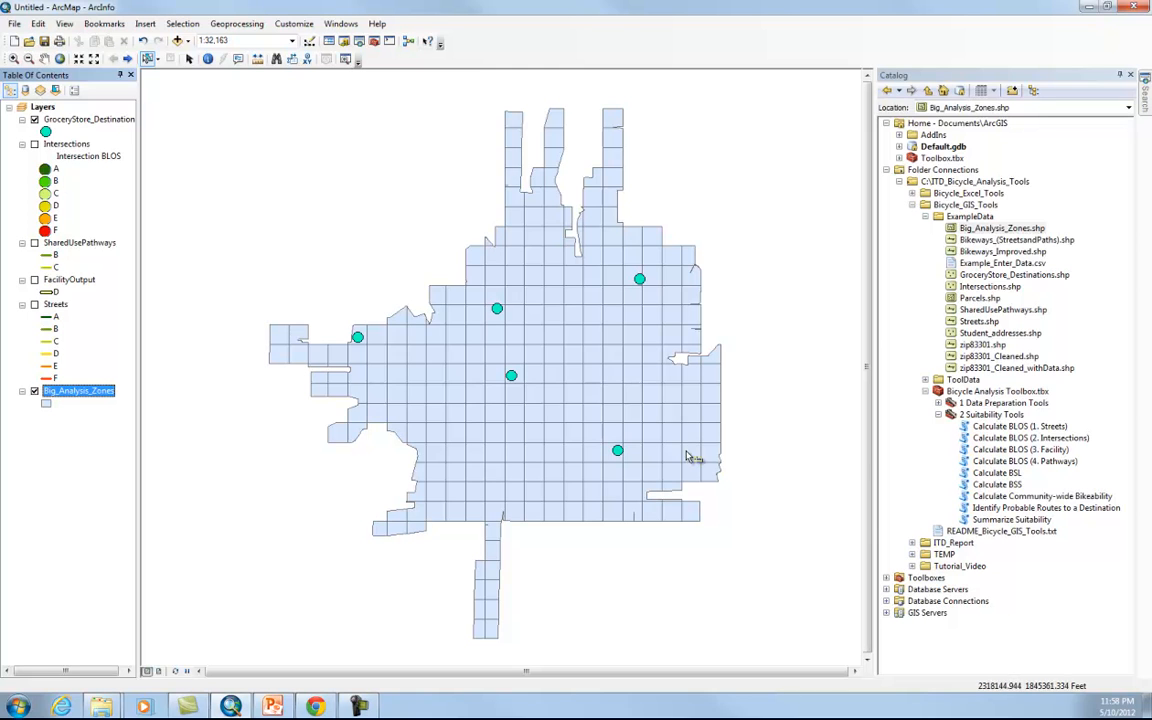
{"action": "left_click", "coordinate": [938, 402]}
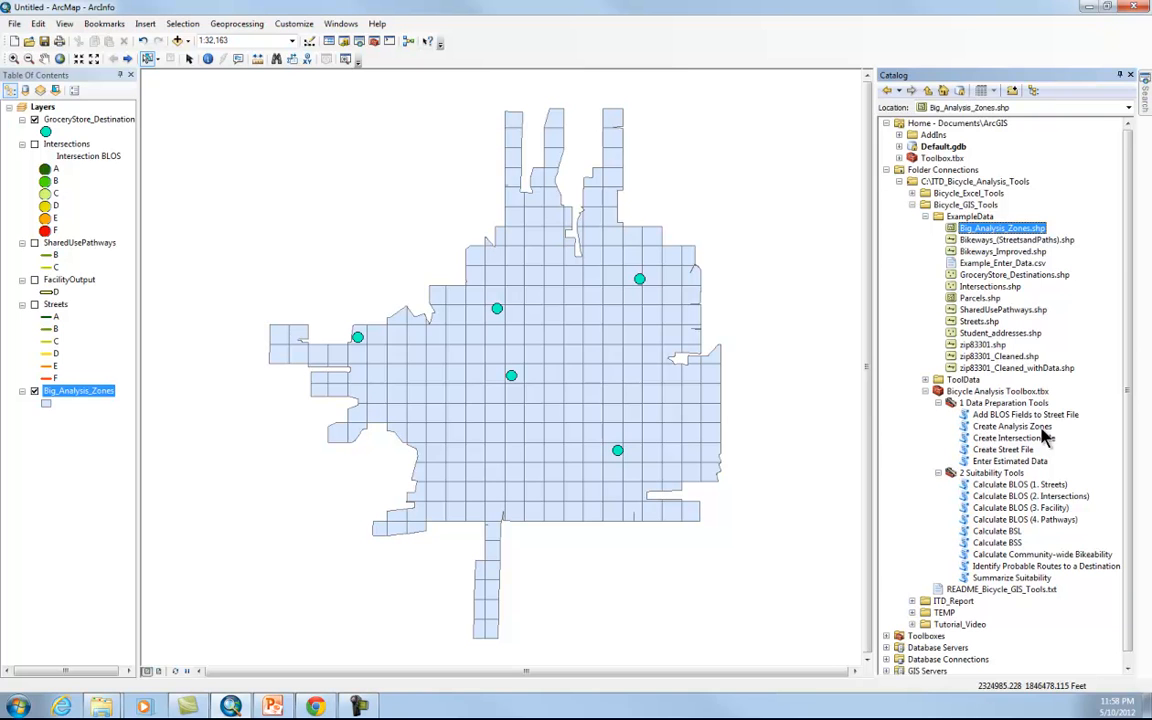
{"action": "left_click", "coordinate": [938, 402]}
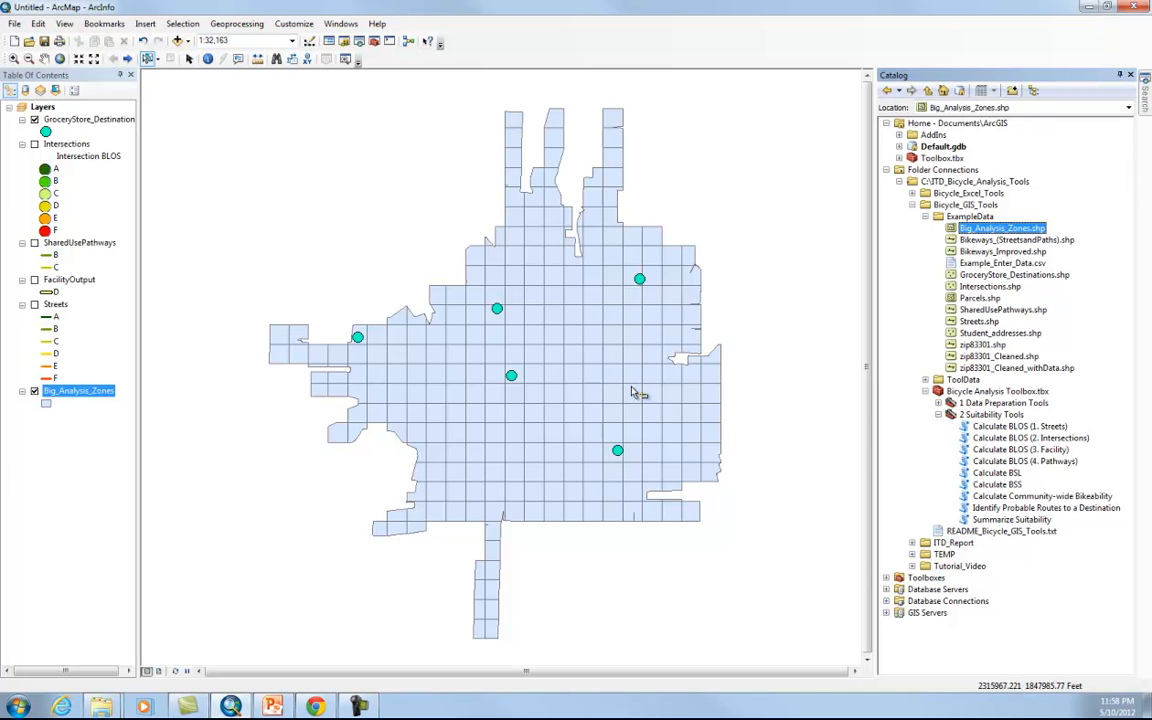
{"action": "double_click", "coordinate": [985, 497]}
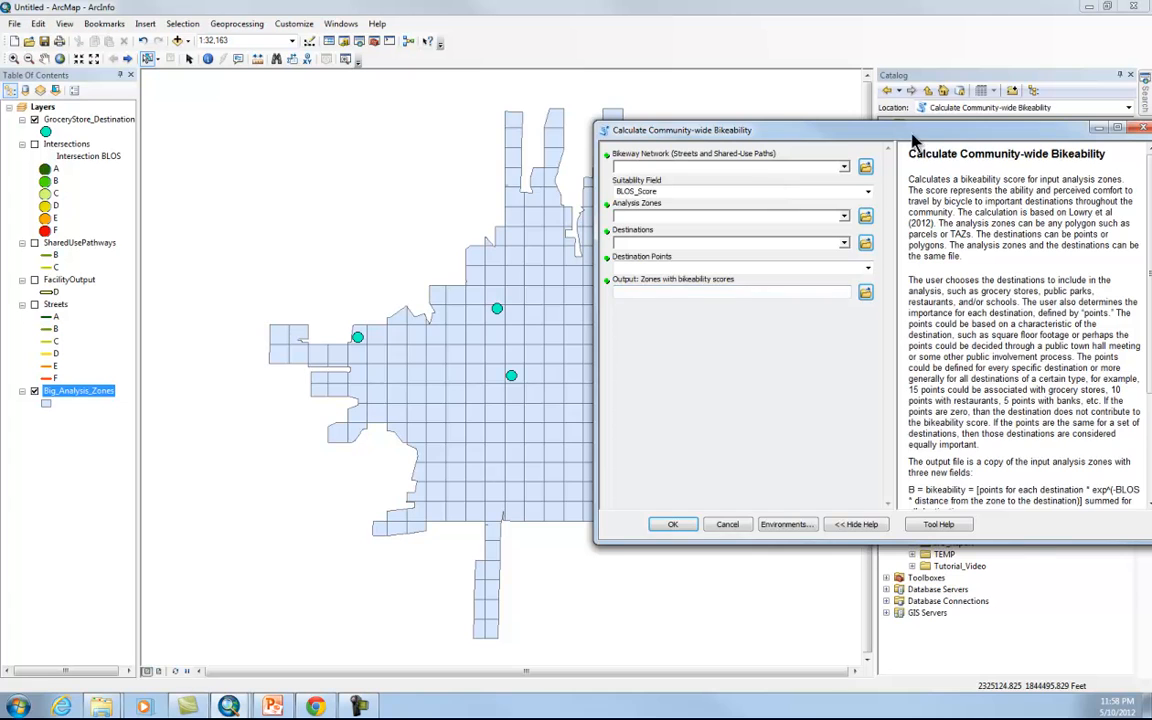
{"action": "left_click_drag", "start_coordinate": [845, 129], "coordinate": [621, 138]}
{"action": "mouse_move", "coordinate": [928, 278]}
{"action": "left_mouse_down"}
{"action": "mouse_move", "coordinate": [926, 342]}
{"action": "mouse_move", "coordinate": [926, 280]}
{"action": "left_mouse_up"}
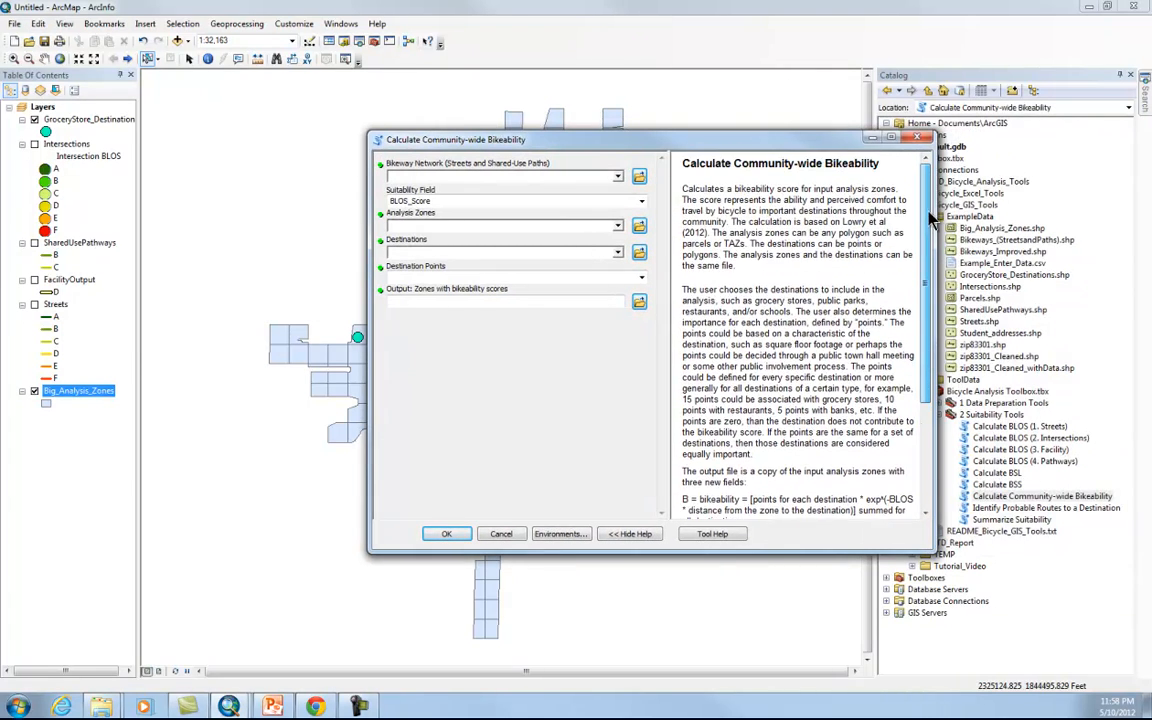
{"action": "left_click", "coordinate": [413, 177]}
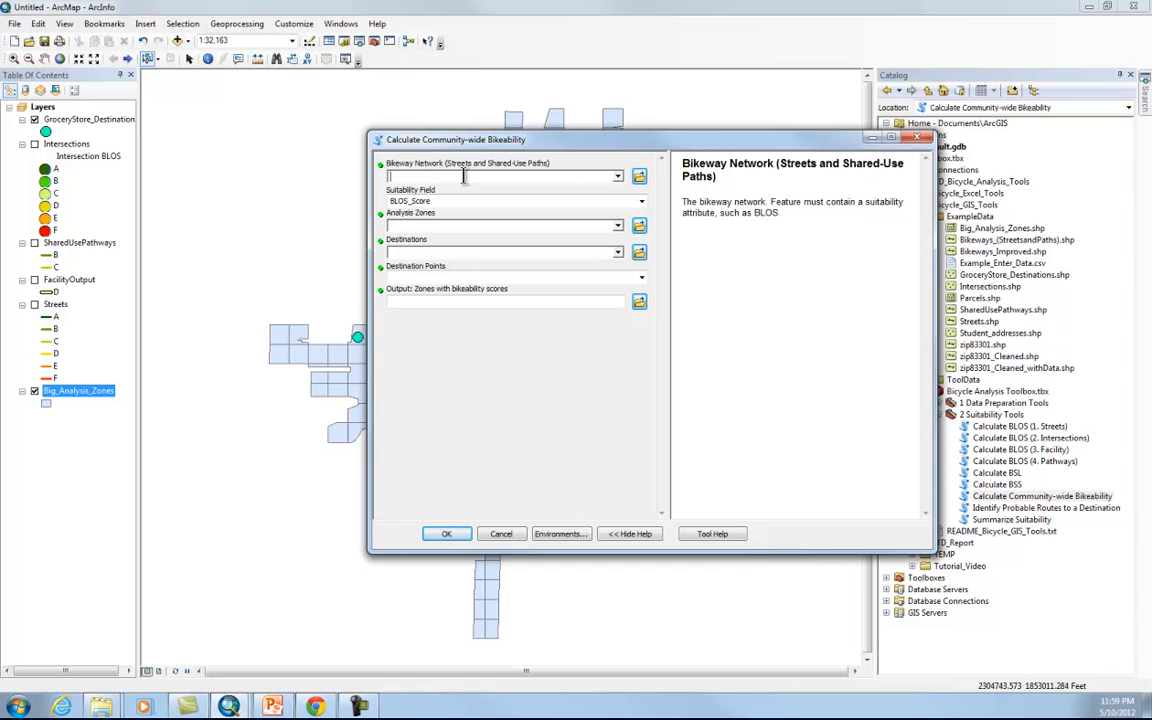
{"action": "left_click", "coordinate": [501, 533]}
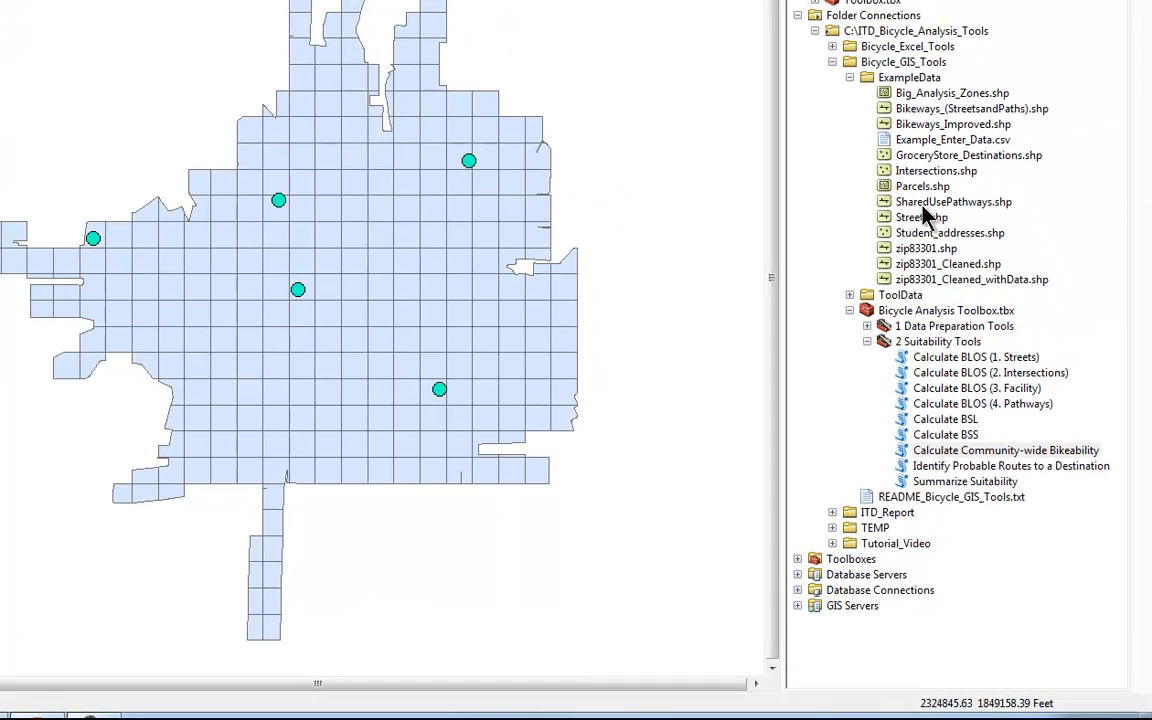
Add Bikeways_(StreetsandPaths).shp from ExampleData to the map and remove the Streets layer
{"action": "left_click", "coordinate": [945, 110]}
{"action": "left_click_drag", "start_coordinate": [955, 118], "coordinate": [662, 176]}
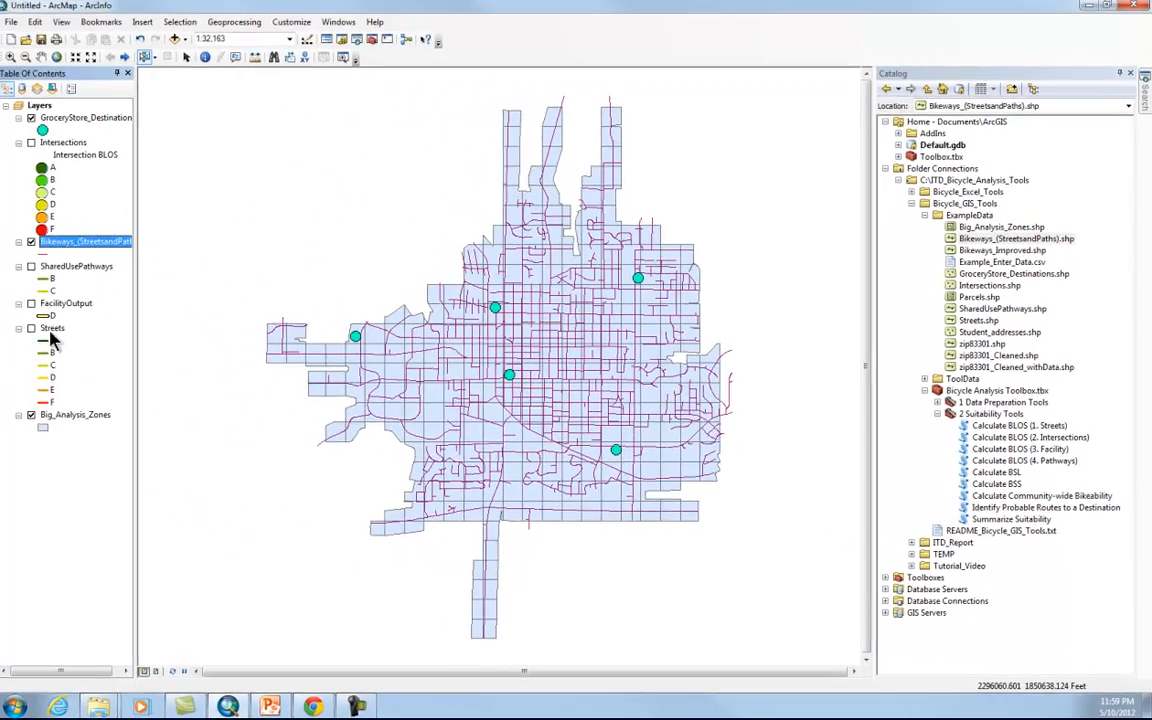
{"action": "right_click", "coordinate": [52, 330]}
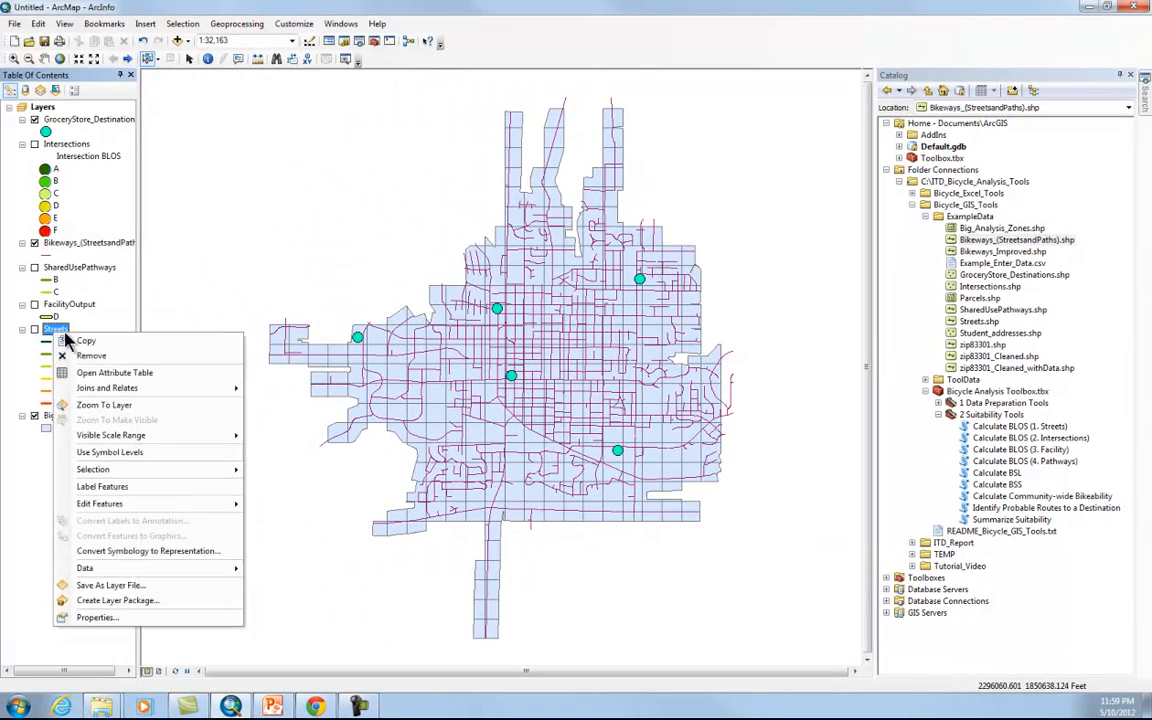
{"action": "left_click", "coordinate": [80, 356]}
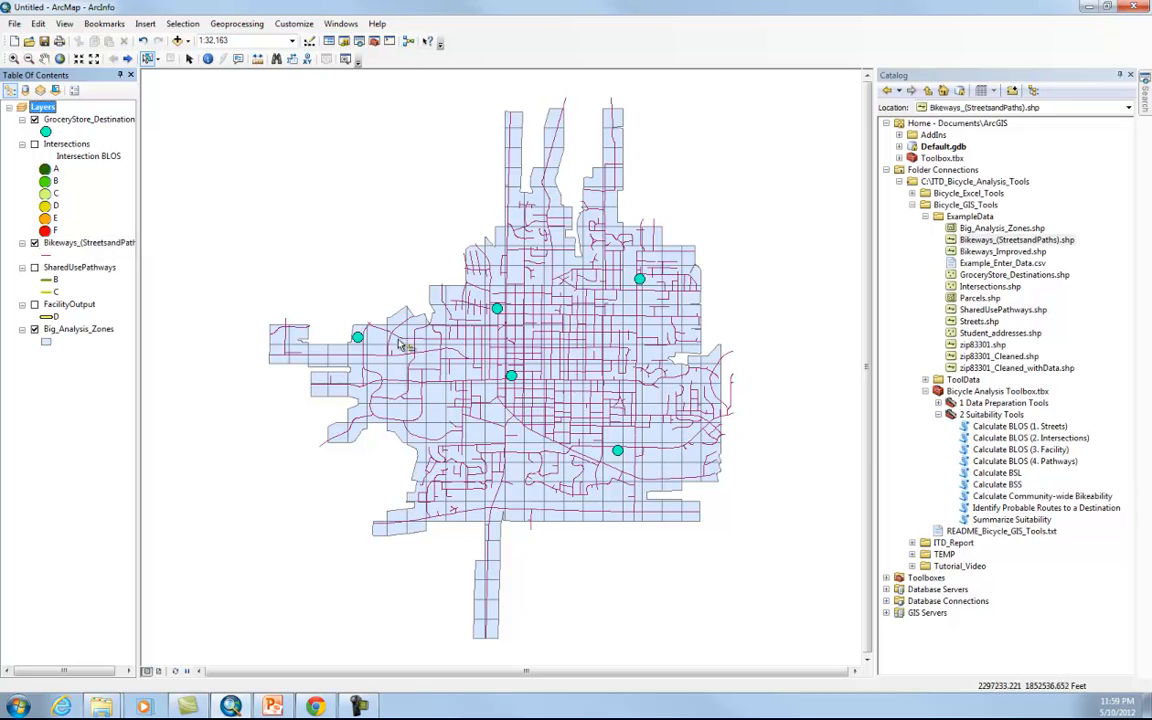
Open Calculate Community-wide Bikeability with Bikeways_(StreetsandPaths) as the bikeway network and Big_Analysis_Zones as the analysis zones, keeping BLOS_Score as the suitability field
{"action": "left_click", "coordinate": [1026, 496]}
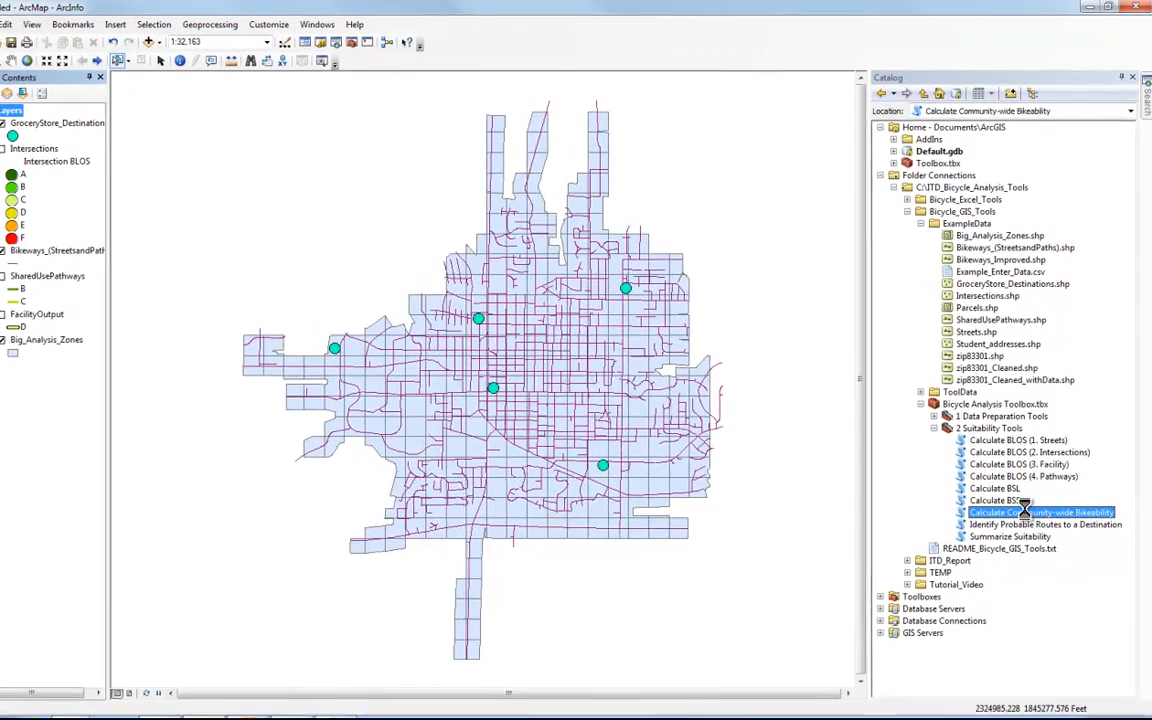
{"action": "double_click", "coordinate": [1024, 511]}
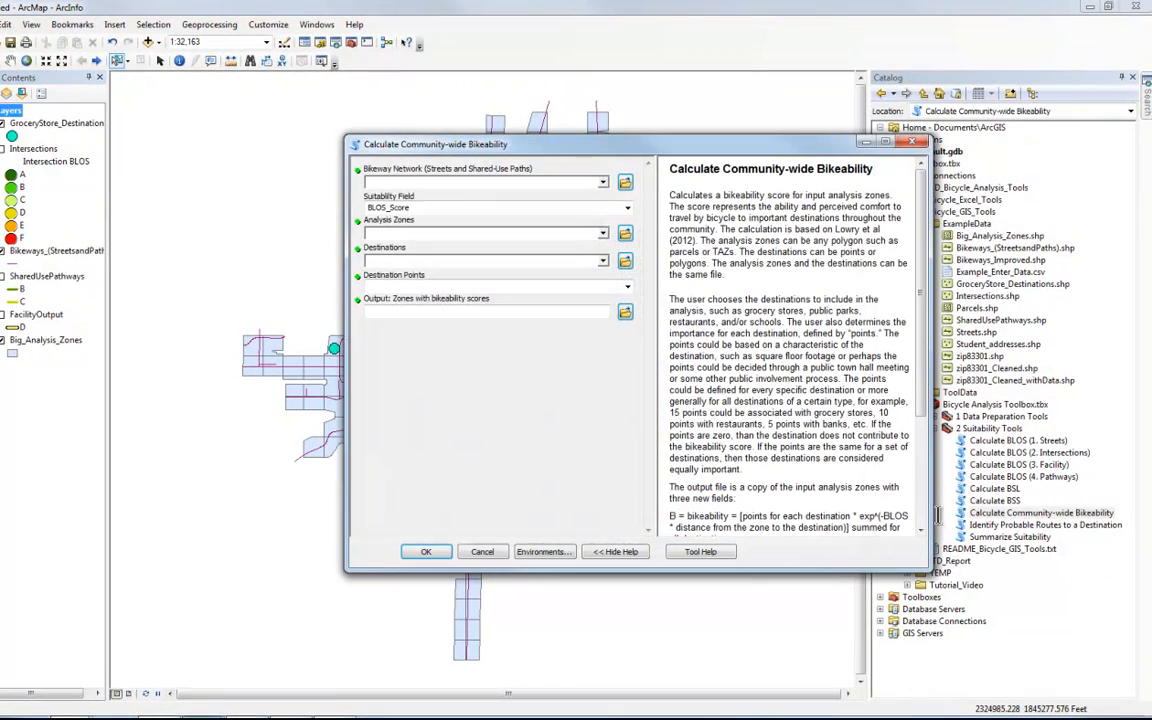
{"action": "left_click", "coordinate": [603, 184]}
{"action": "left_click", "coordinate": [457, 198]}
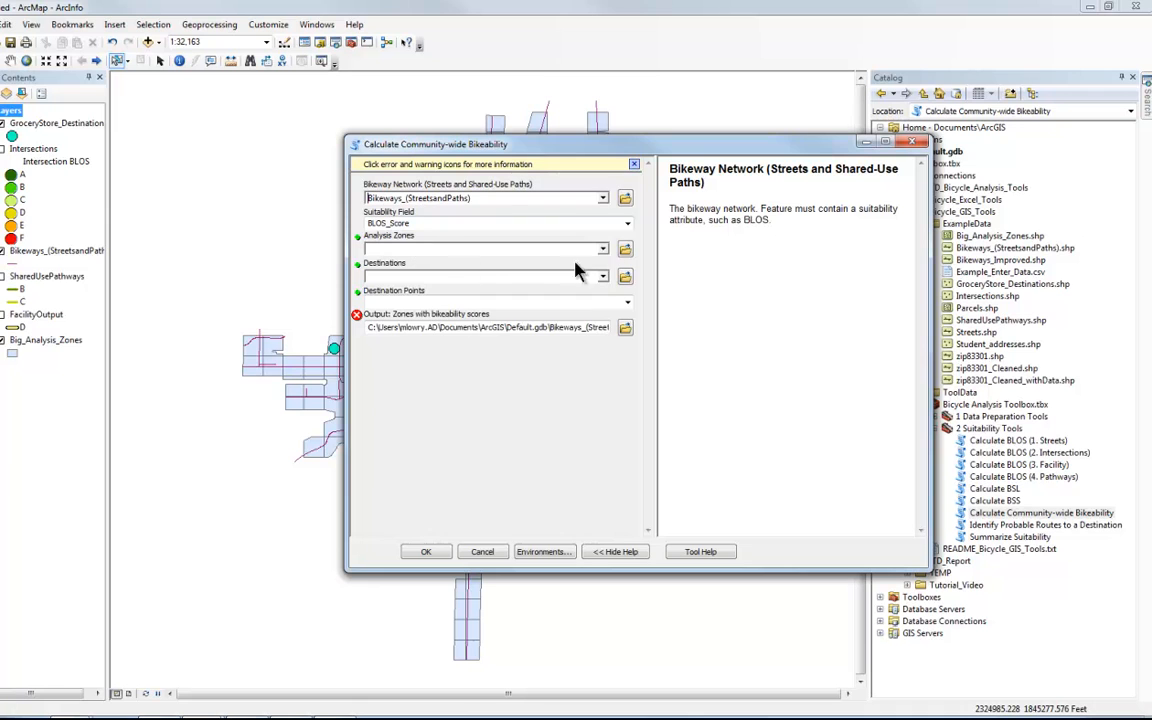
{"action": "left_click", "coordinate": [604, 250]}
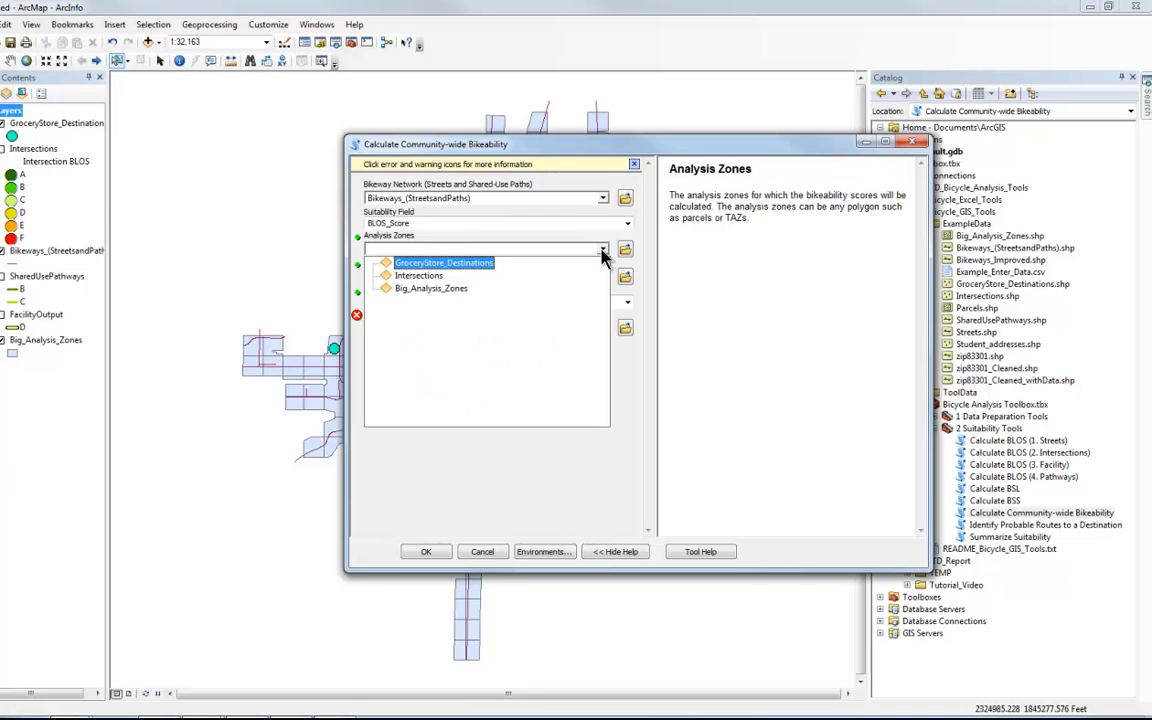
{"action": "left_click", "coordinate": [448, 292]}
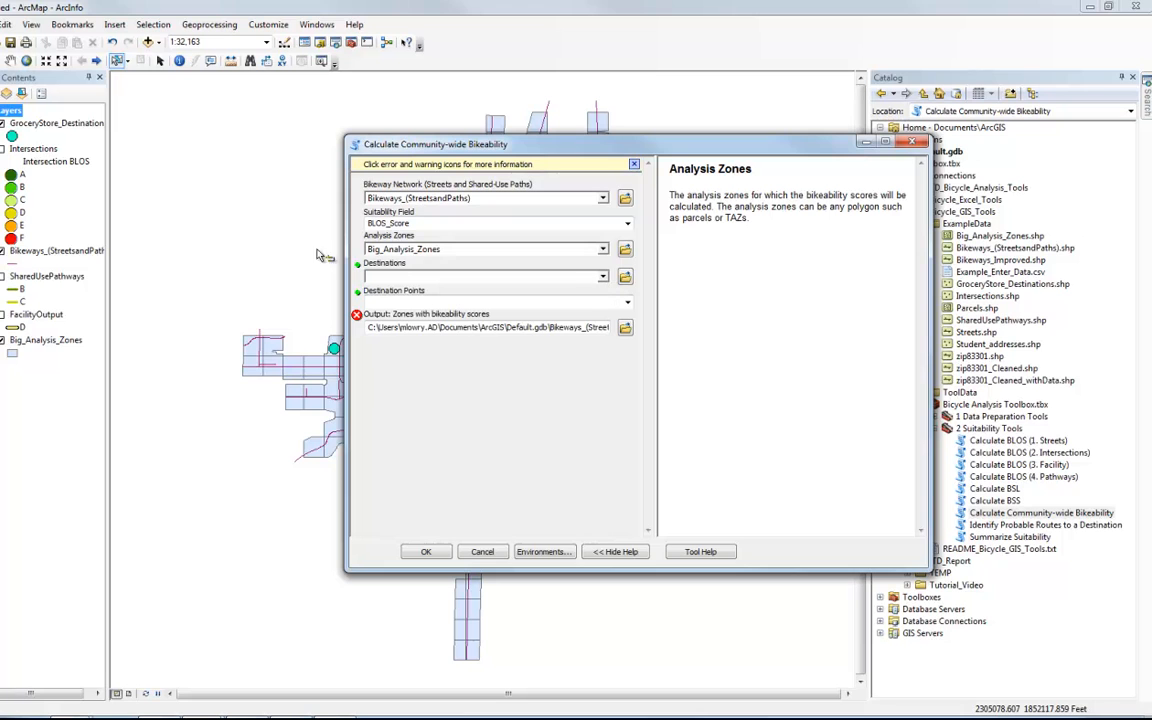
Review the attribute table of GroceryStore_Destinations, and set that layer as the destinations with Current as the destination points field
{"action": "right_click", "coordinate": [52, 123]}
{"action": "left_click", "coordinate": [107, 163]}
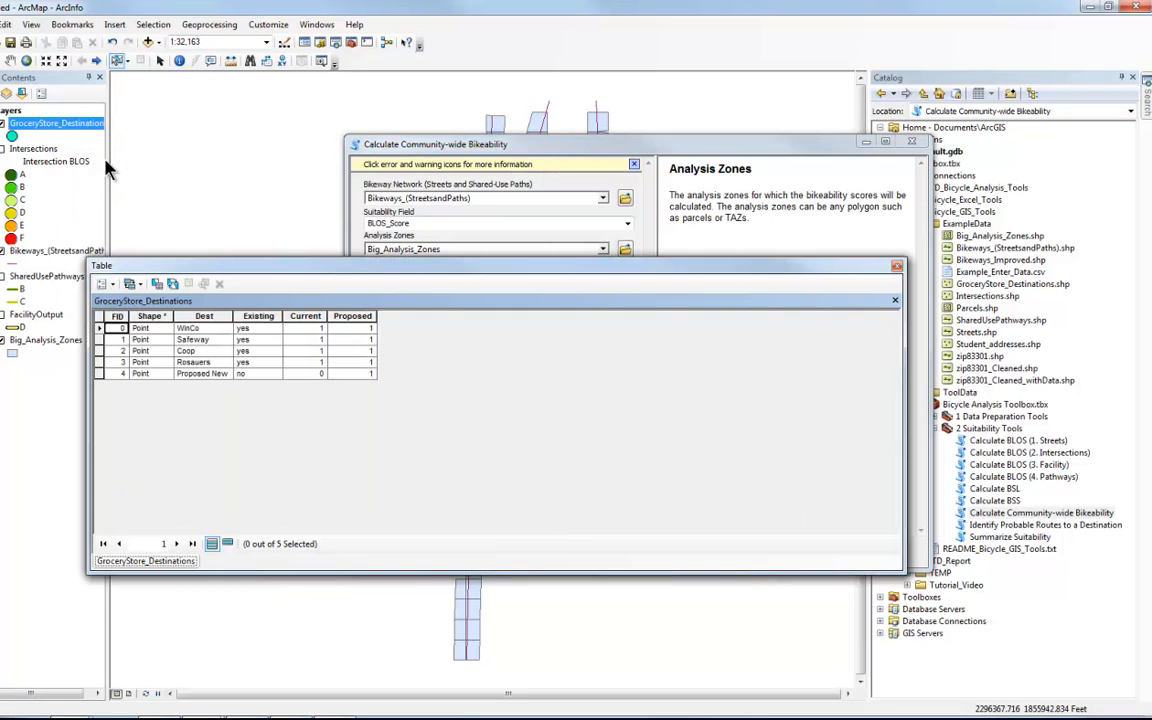
{"action": "left_click_drag", "start_coordinate": [340, 273], "coordinate": [395, 251]}
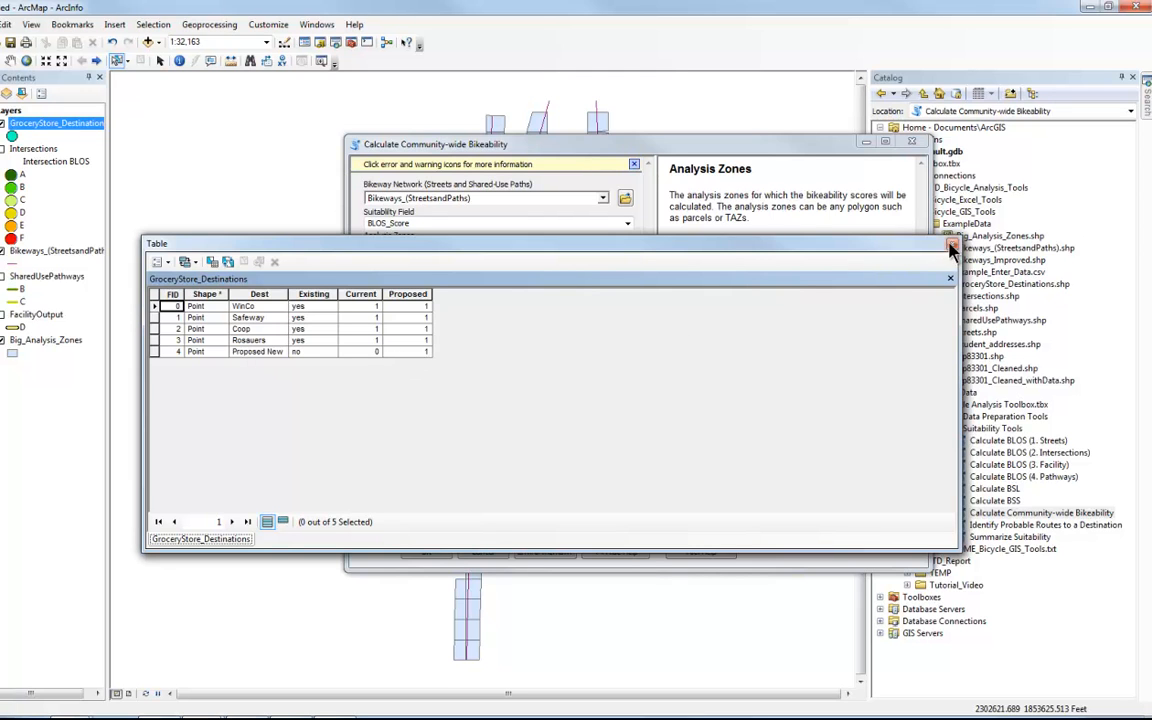
{"action": "left_click", "coordinate": [952, 246]}
{"action": "left_click", "coordinate": [470, 277]}
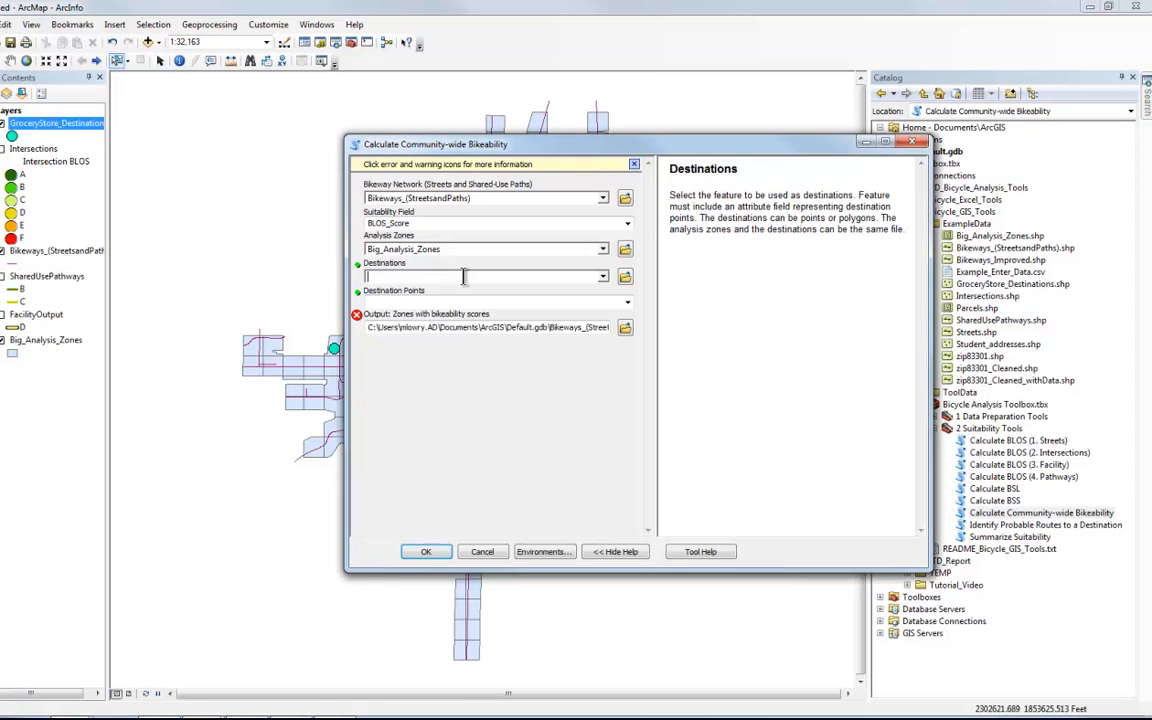
{"action": "left_click", "coordinate": [604, 278]}
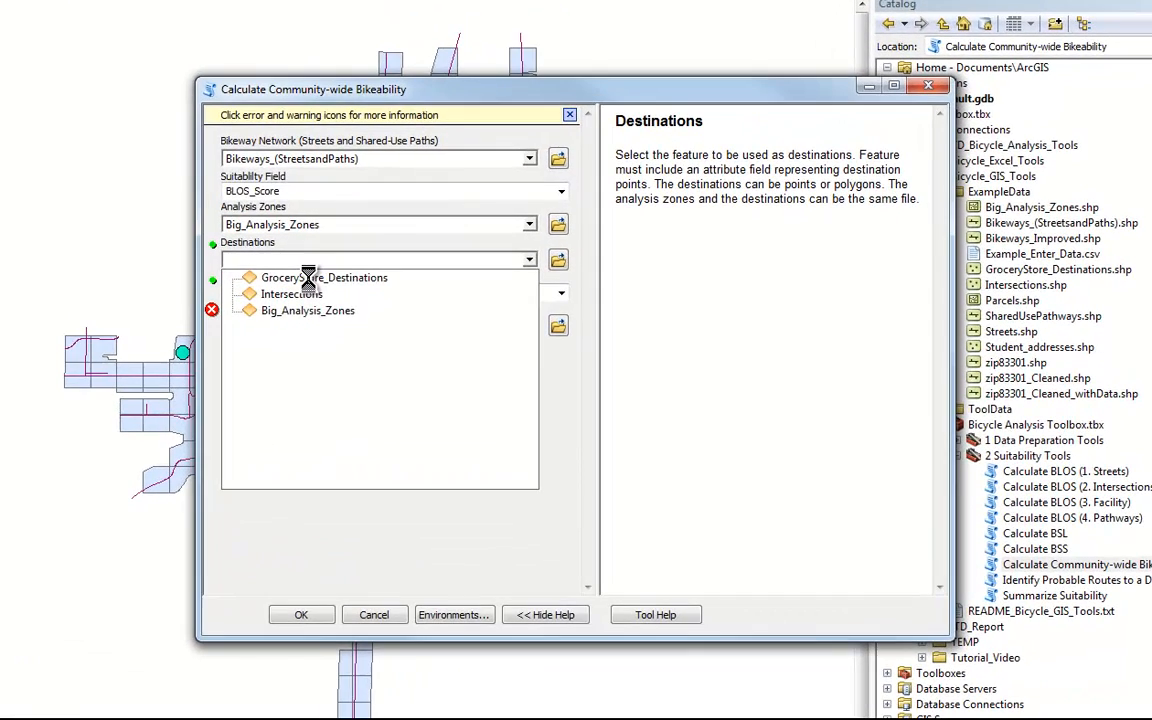
{"action": "left_click", "coordinate": [428, 290]}
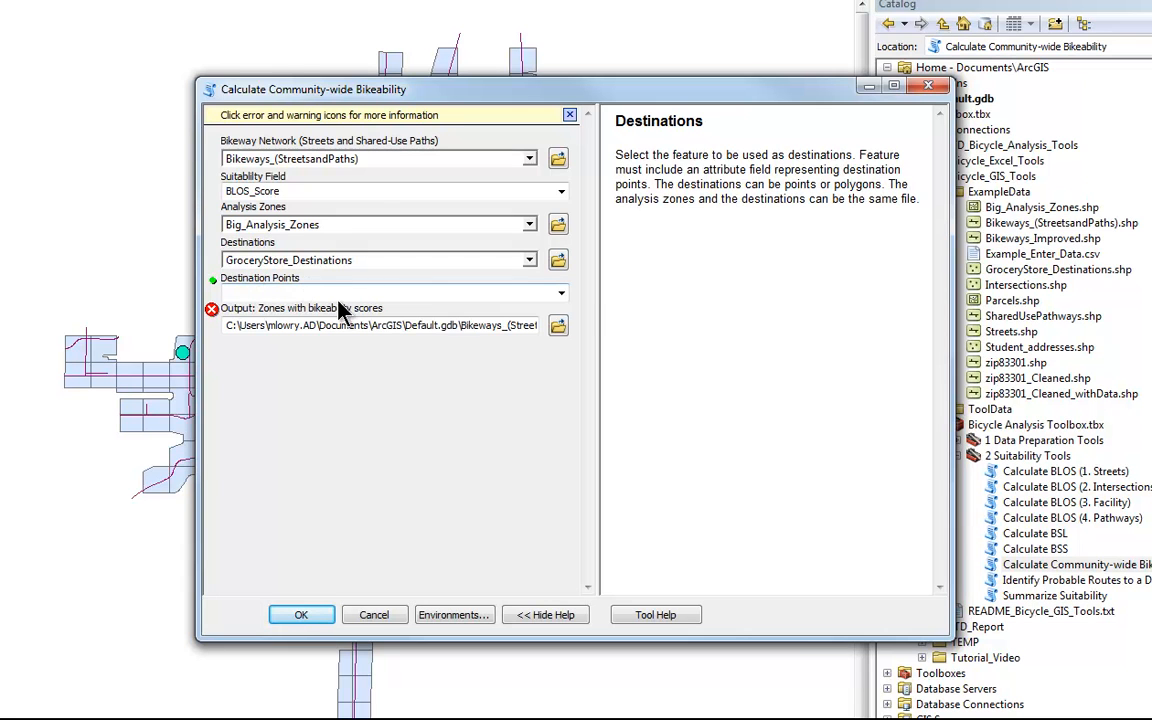
{"action": "left_click", "coordinate": [562, 296]}
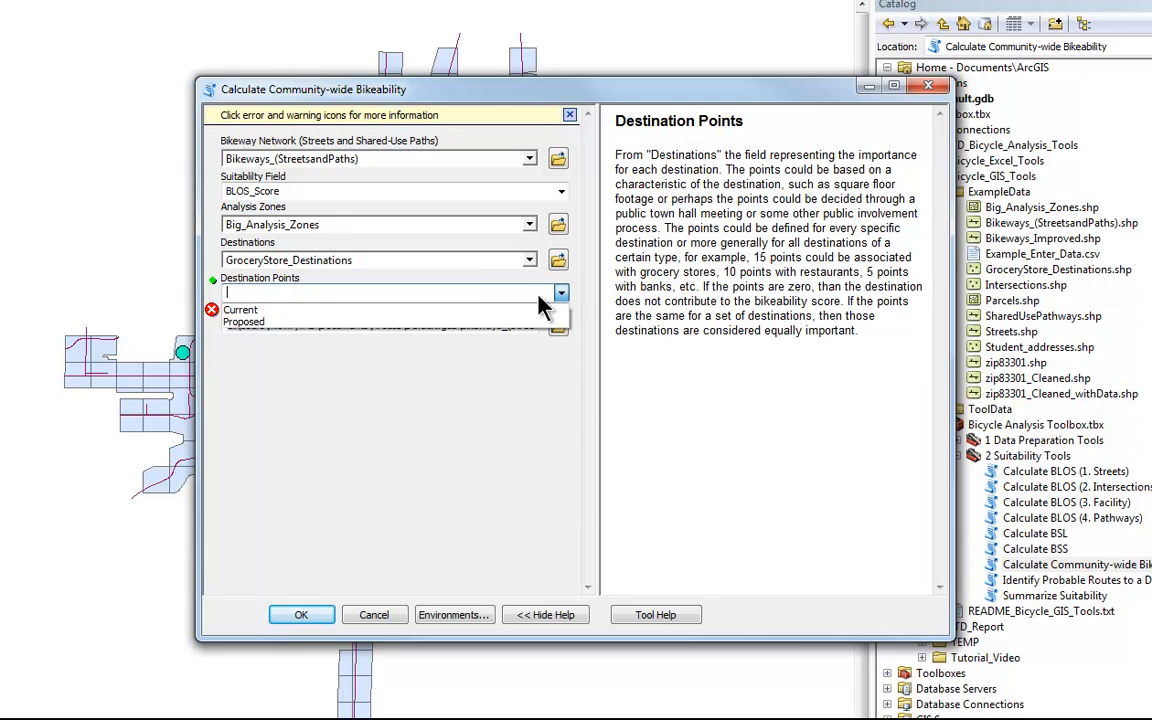
{"action": "left_click", "coordinate": [254, 312]}
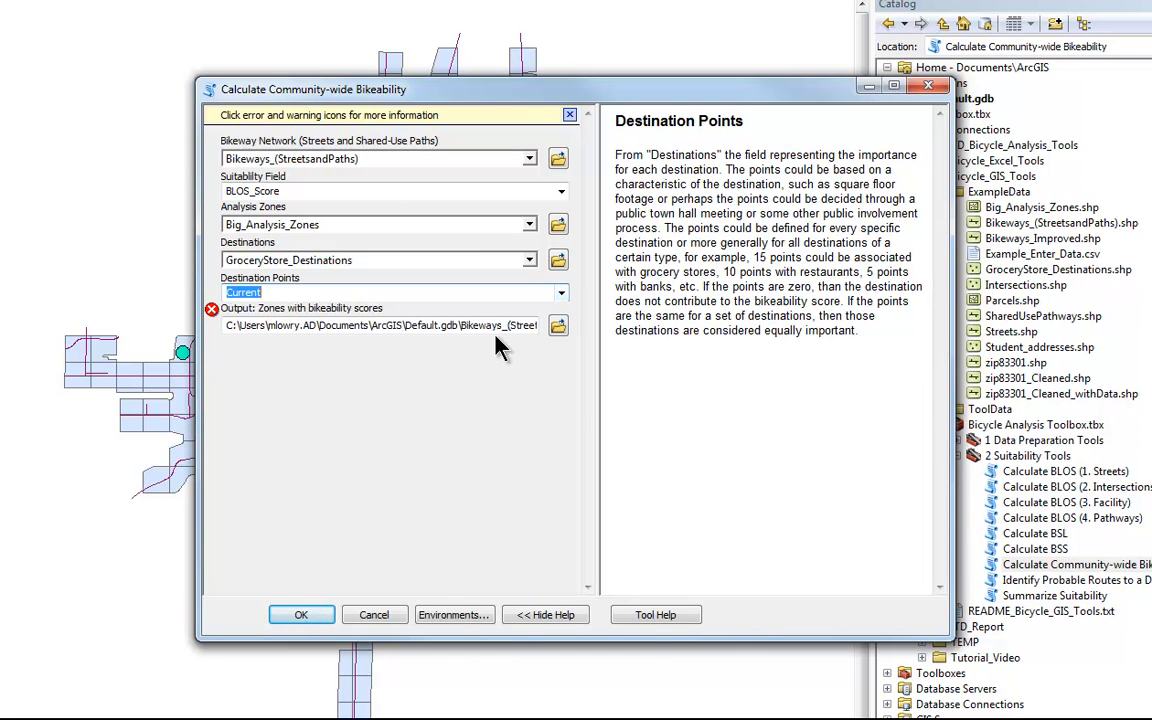
Save the output zones as bikeability_1 in the TEMP folder, run the bikeability calculation and close its report
{"action": "mouse_move", "coordinate": [212, 316]}
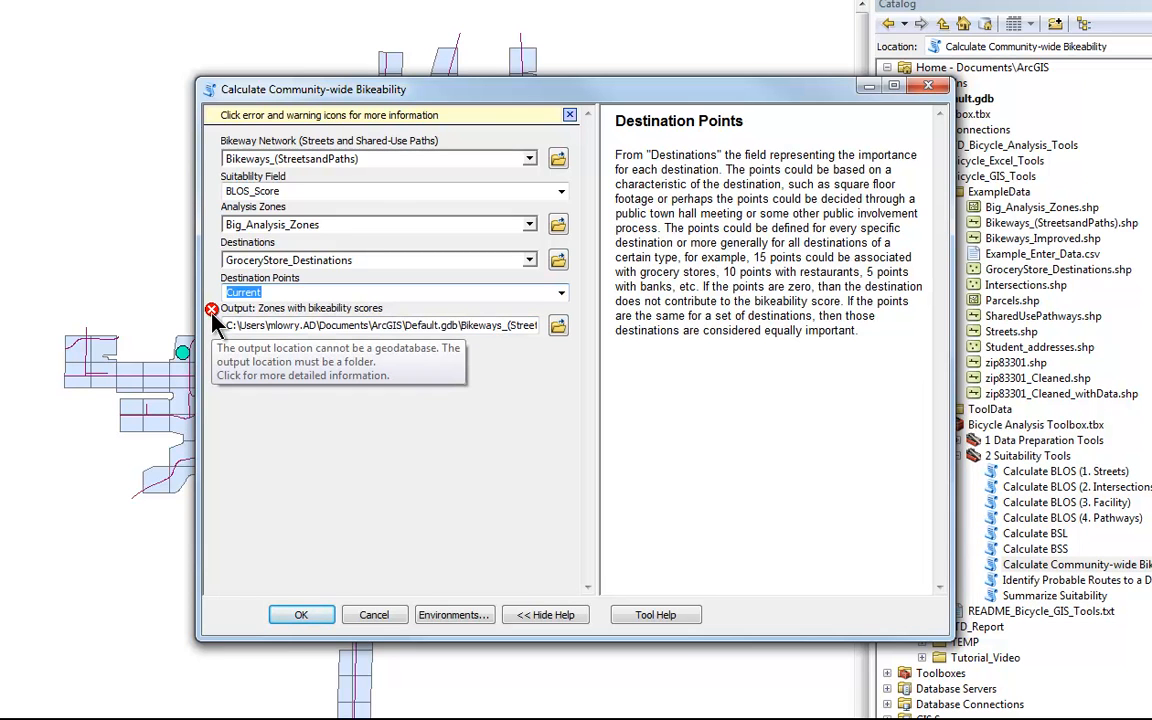
{"action": "left_click", "coordinate": [558, 327]}
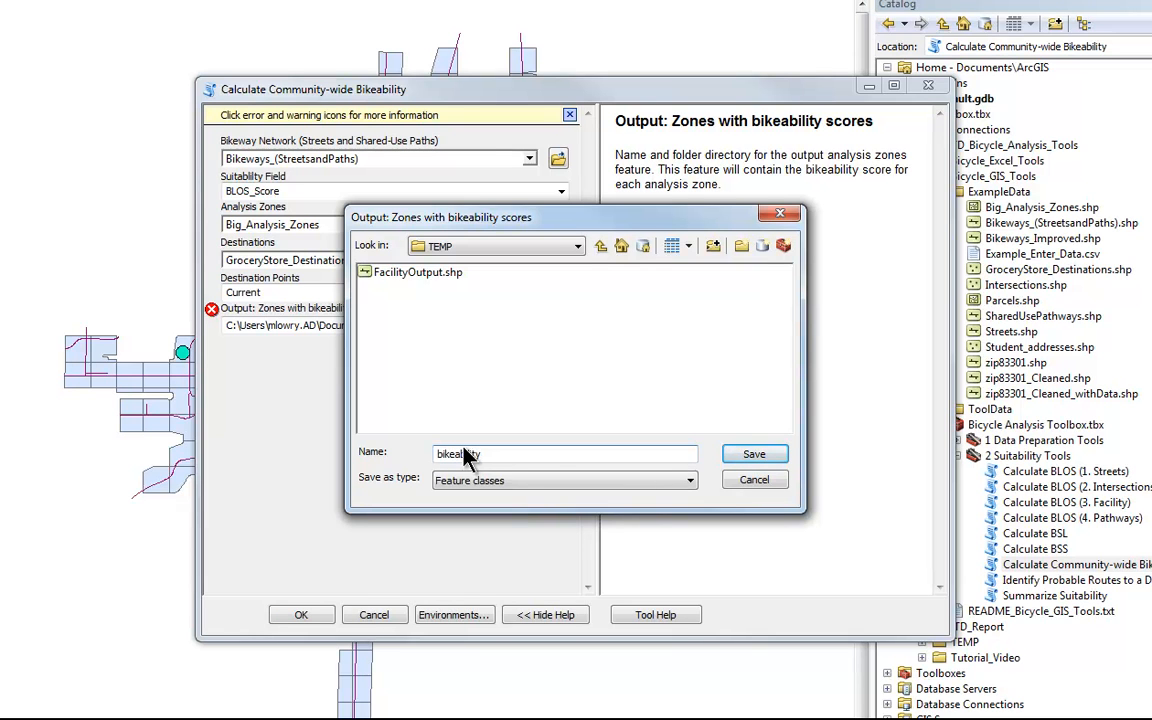
{"action": "type", "text": "bikeability_1"}
{"action": "left_click", "coordinate": [755, 456]}
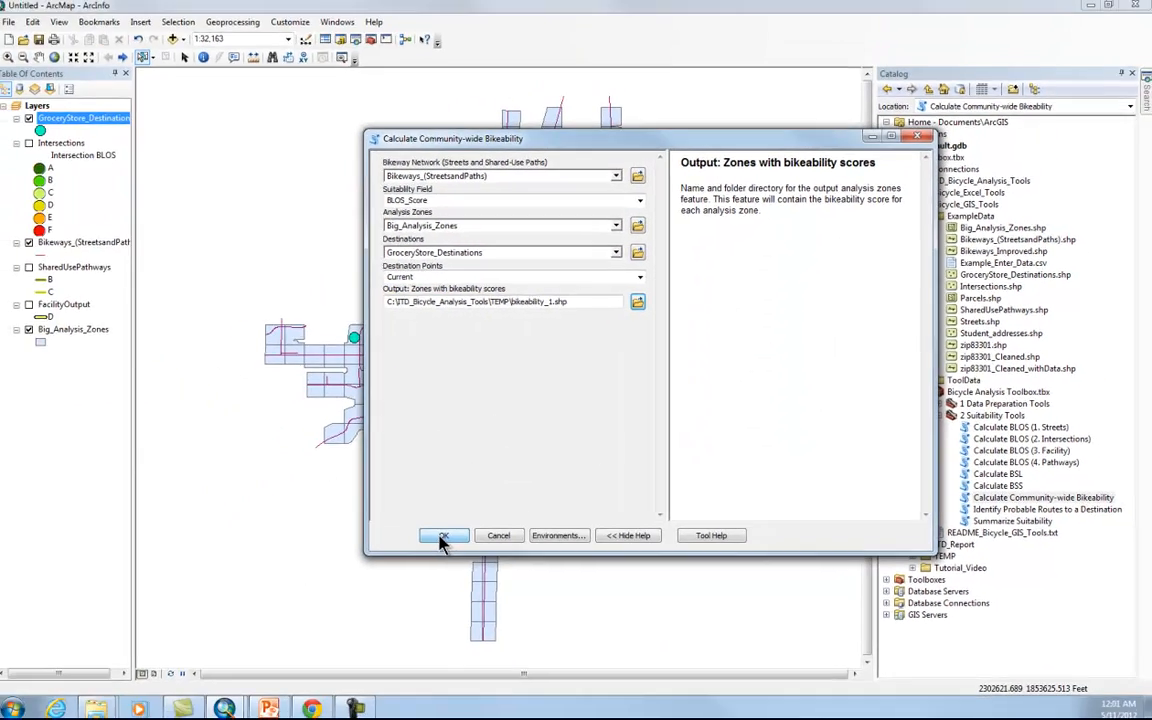
{"action": "left_click", "coordinate": [301, 614]}
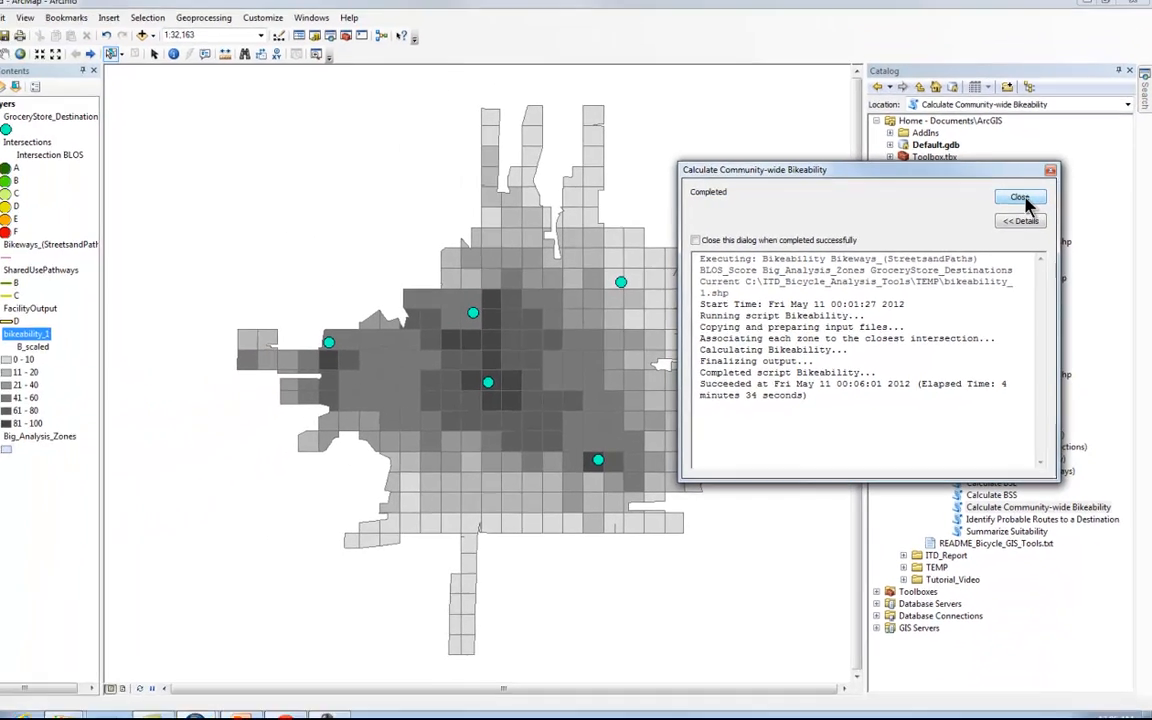
{"action": "left_click", "coordinate": [1020, 198]}
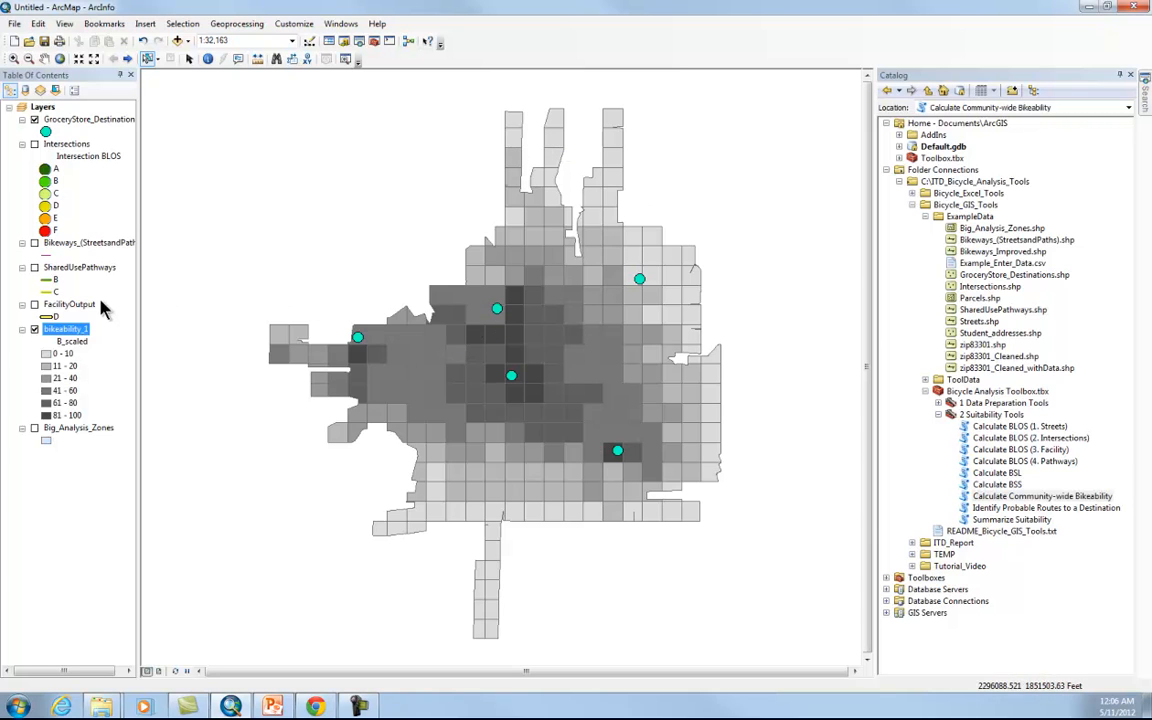
Hide the bikeability_1 layer and show the Big_Analysis_Zones and Bikeways_(StreetsandPaths) layers
{"action": "left_click", "coordinate": [34, 329]}
{"action": "left_click", "coordinate": [35, 428]}
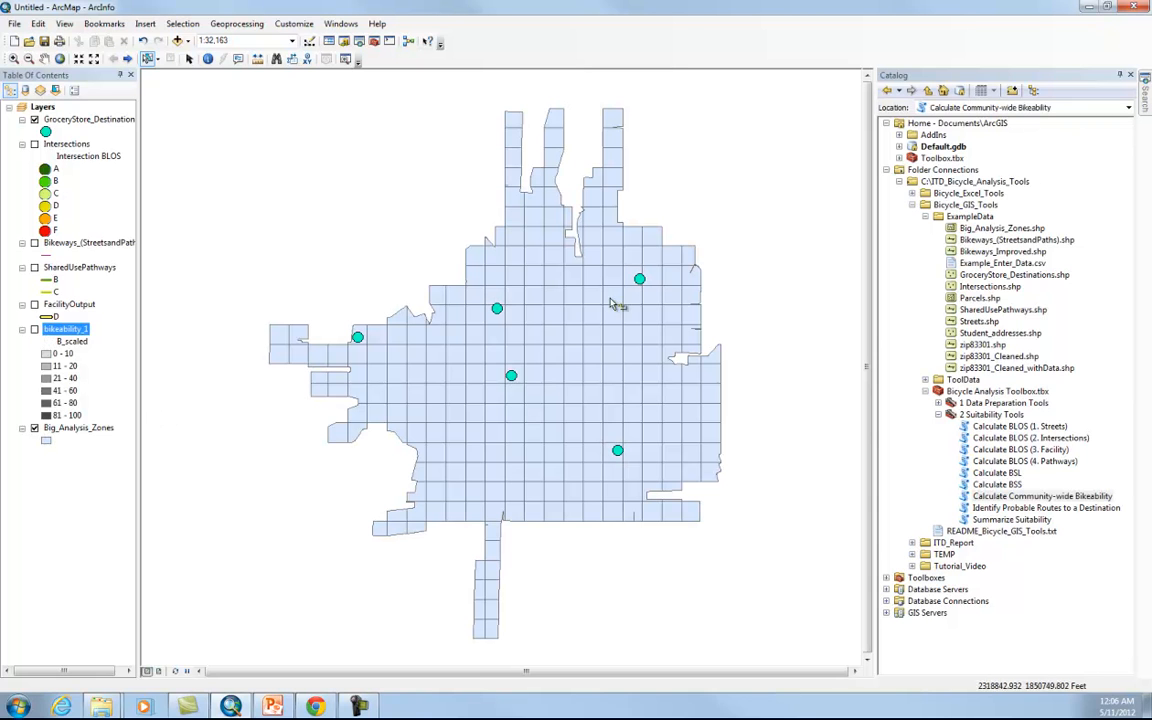
{"action": "left_click", "coordinate": [34, 242]}
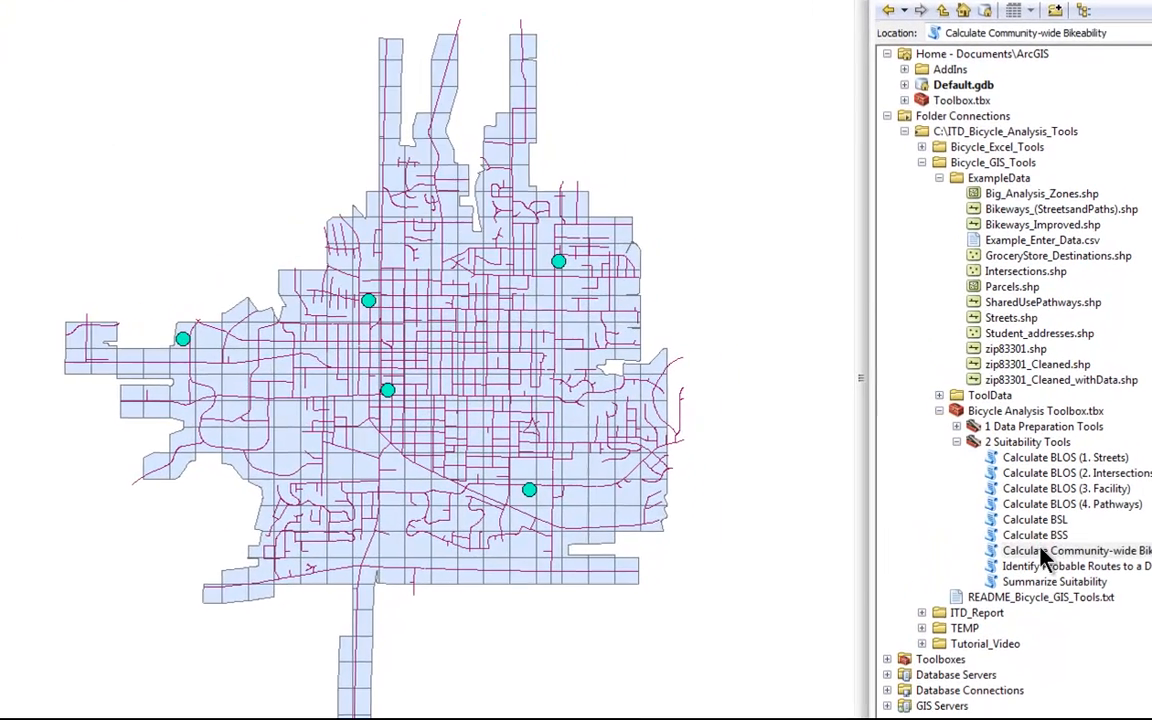
Reopen Calculate Community-wide Bikeability and choose Bikeways_(StreetsandPaths) as the bikeway network and Big_Analysis_Zones as the analysis zones
{"action": "double_click", "coordinate": [1000, 517]}
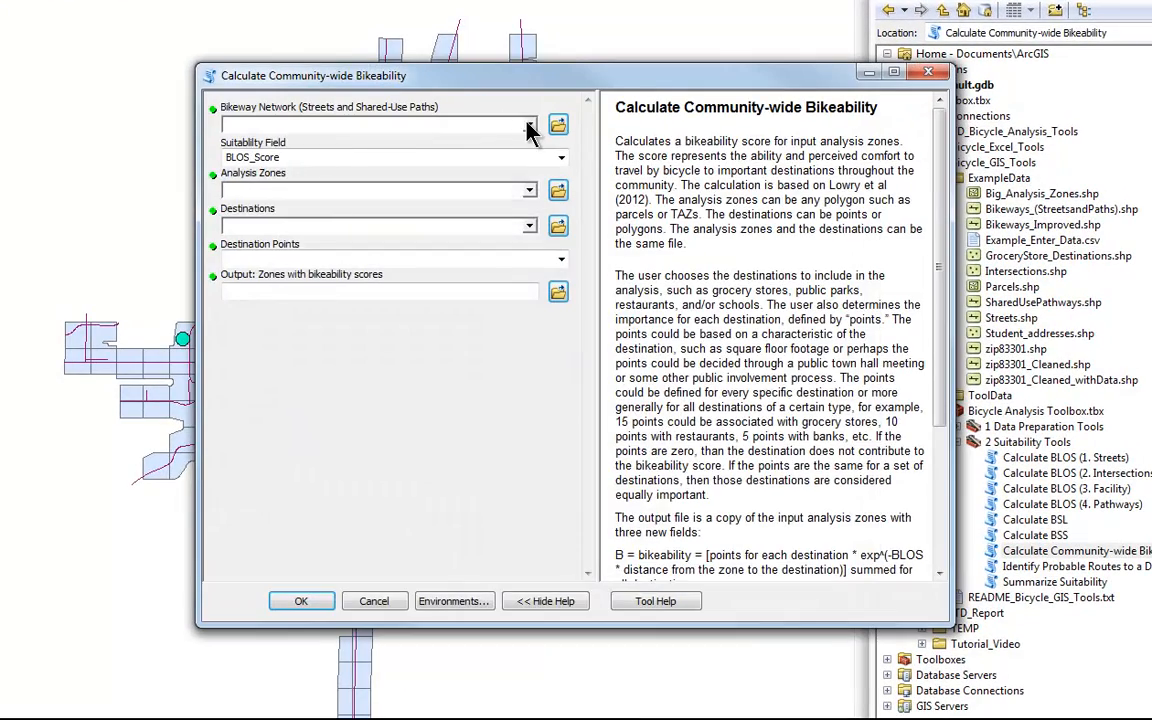
{"action": "left_click", "coordinate": [529, 126]}
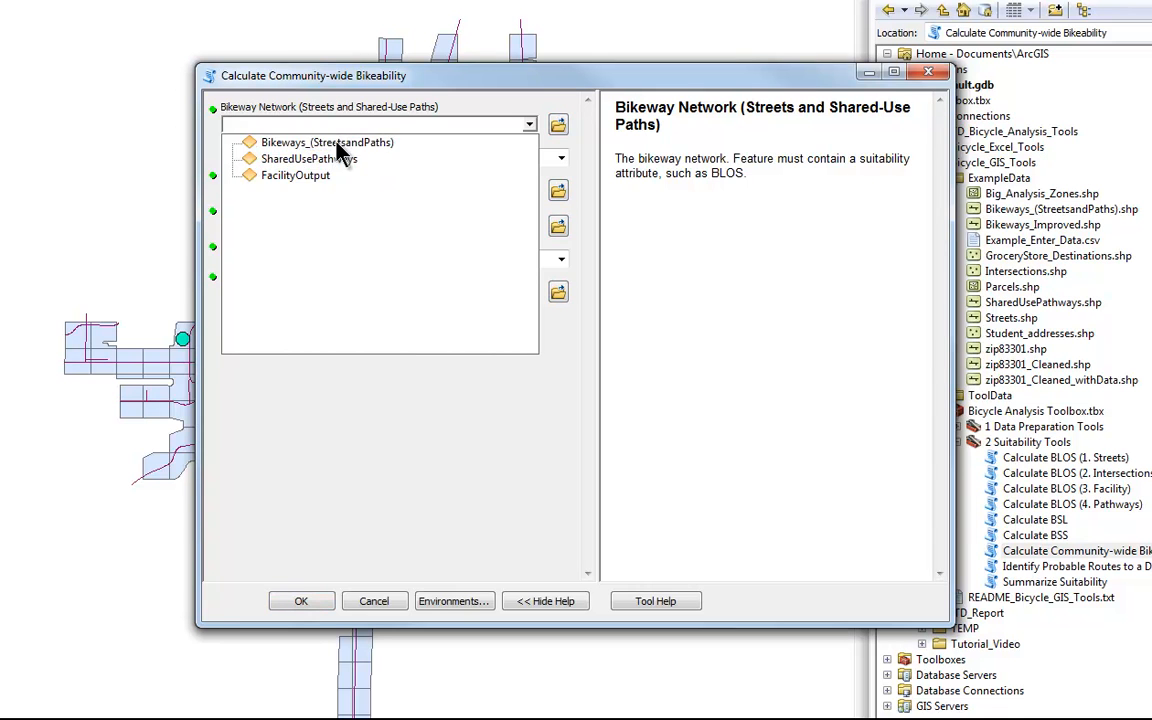
{"action": "left_click", "coordinate": [330, 143]}
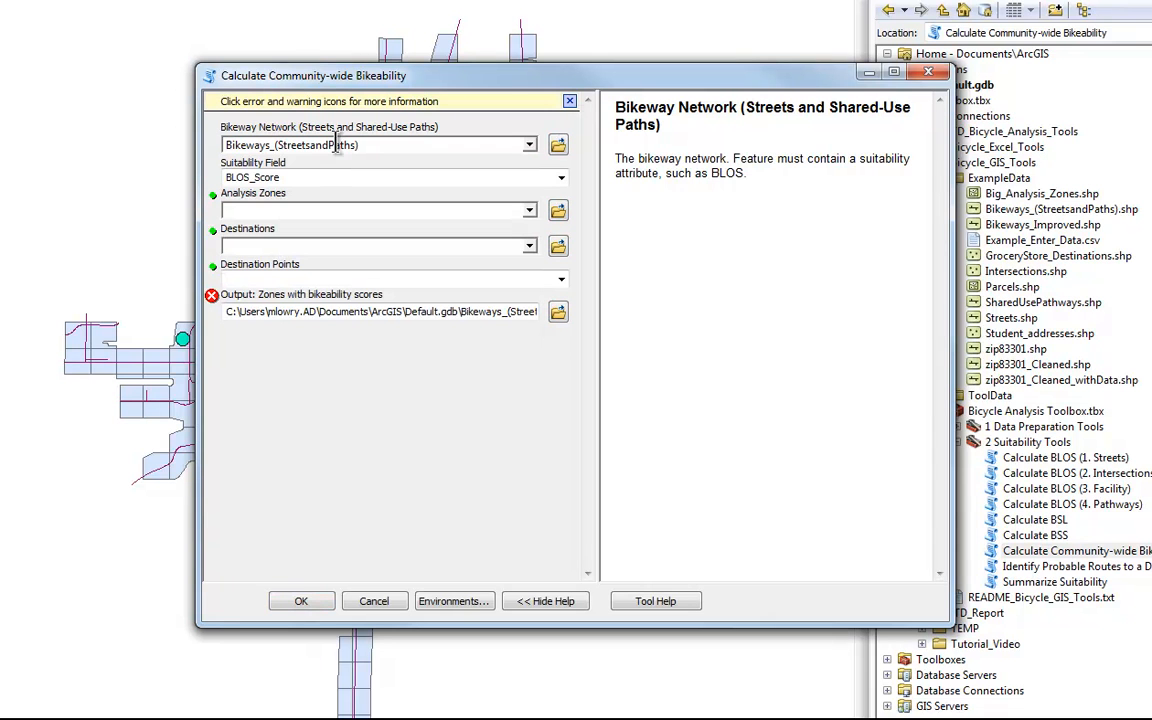
{"action": "left_click", "coordinate": [529, 210]}
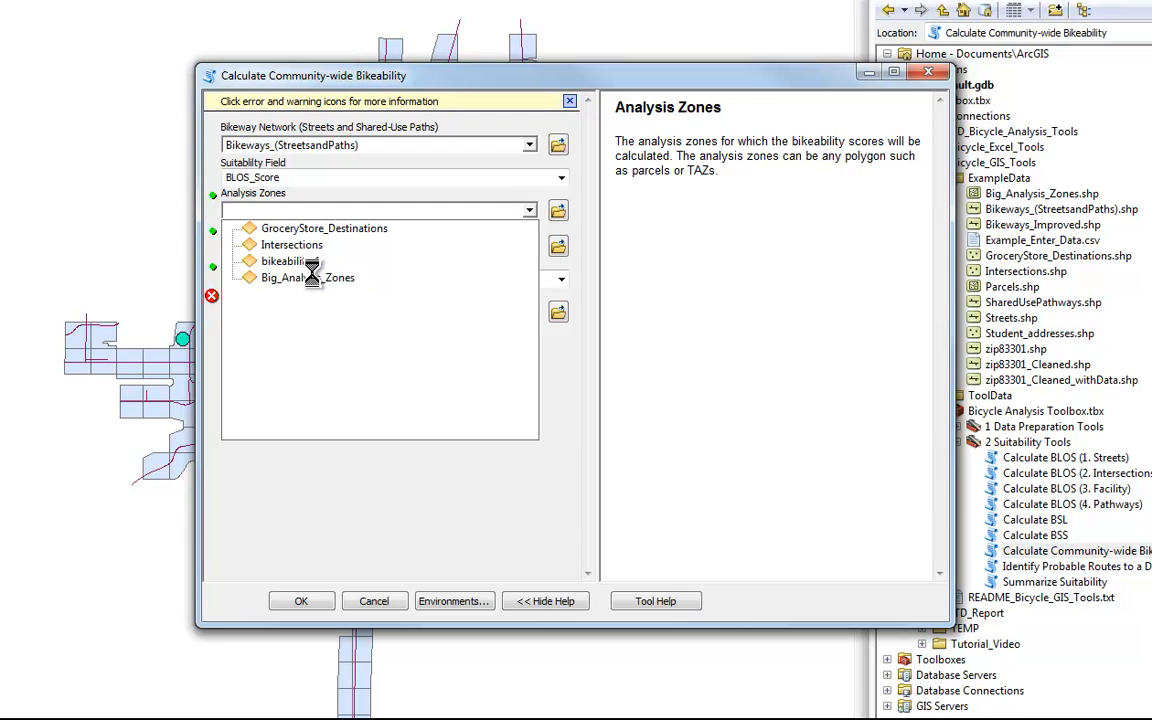
{"action": "left_click", "coordinate": [305, 277]}
Set GroceryStore_Destinations as the destinations layer with Proposed as the destination points field
{"action": "left_click", "coordinate": [527, 248]}
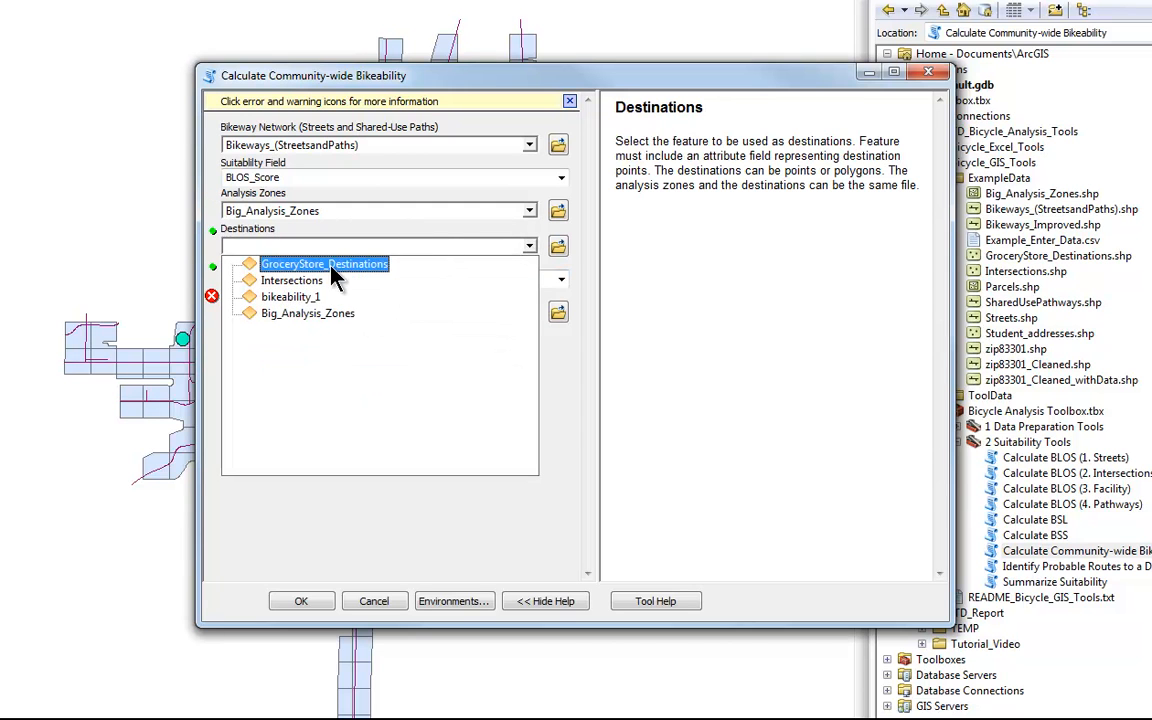
{"action": "left_click", "coordinate": [331, 263]}
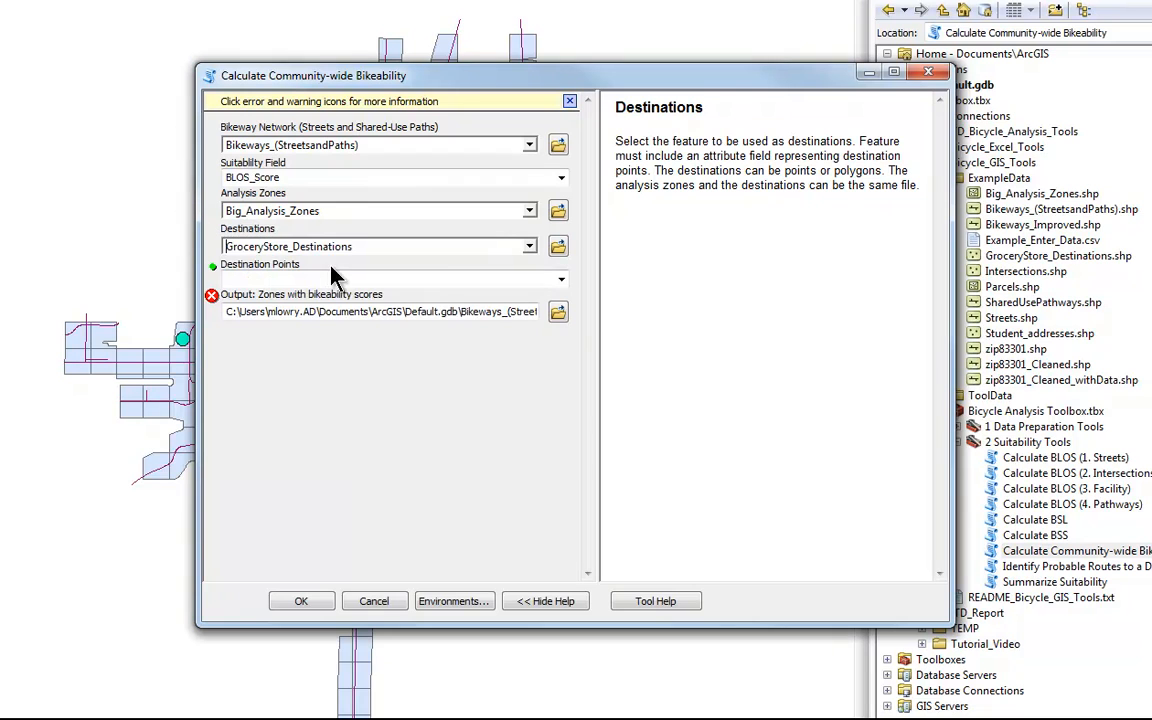
{"action": "left_click", "coordinate": [561, 279]}
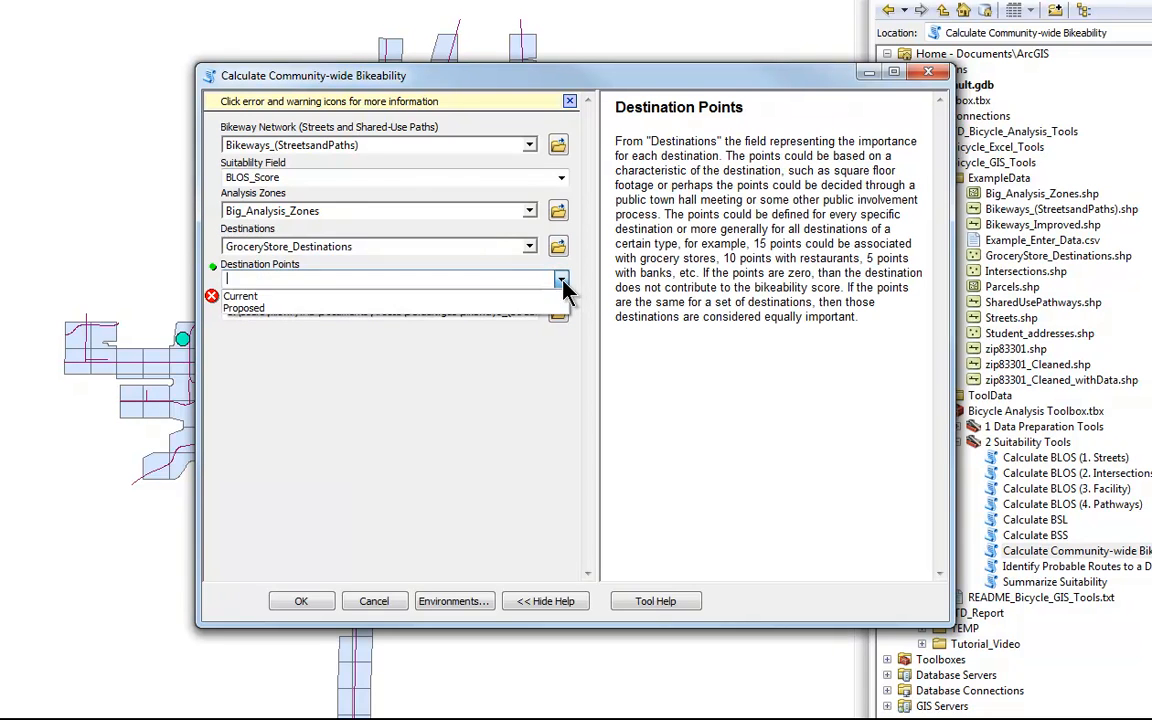
{"action": "left_click", "coordinate": [264, 309]}
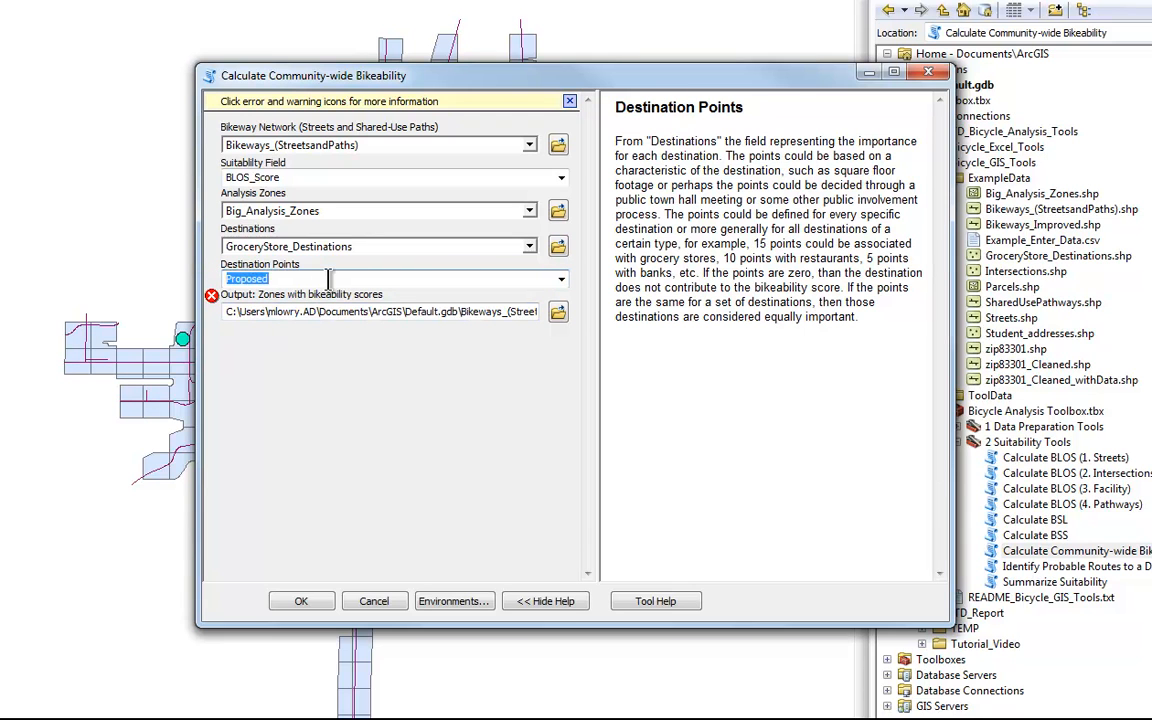
Save the output zones as bikeability_2 in the TEMP folder, run the bikeability calculation and close its report
{"action": "left_click", "coordinate": [559, 313]}
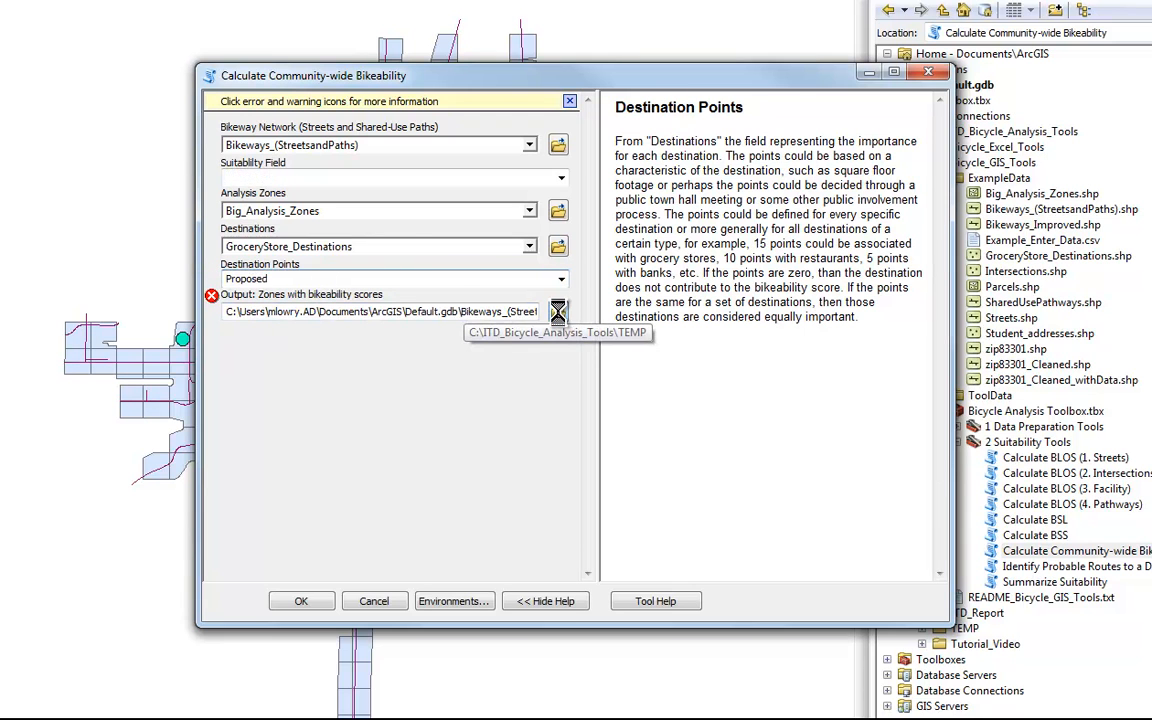
{"action": "type", "text": "bikeability_2"}
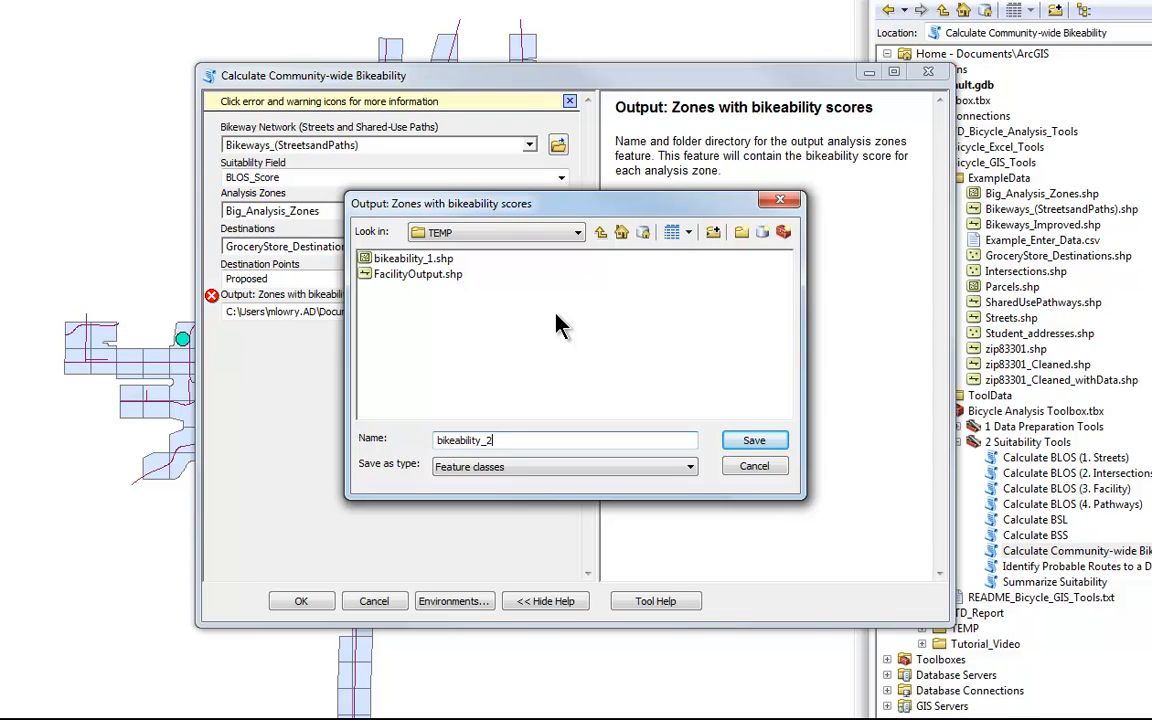
{"action": "left_click", "coordinate": [755, 443]}
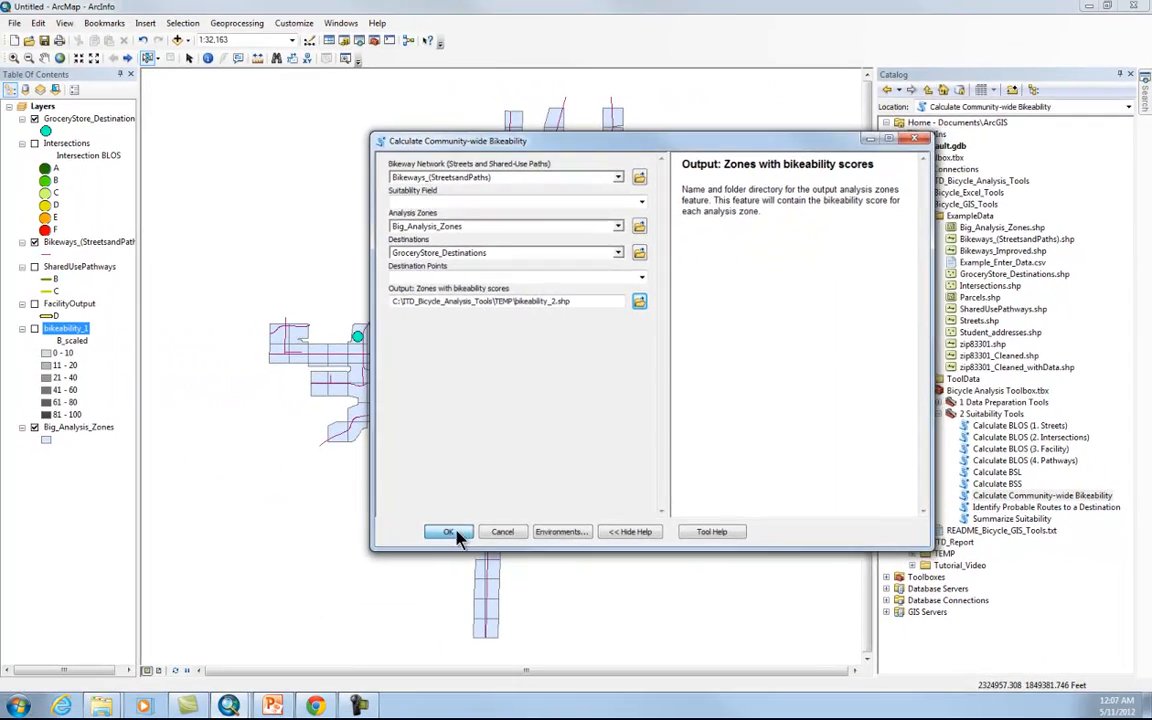
{"action": "left_click", "coordinate": [418, 549]}
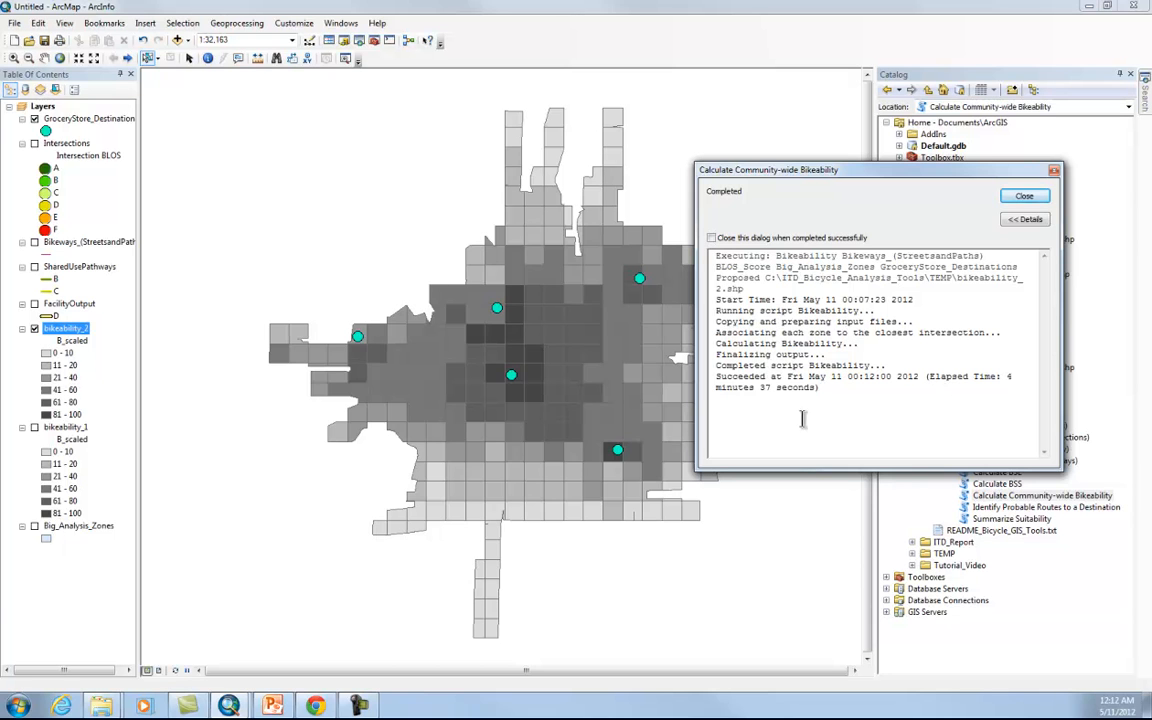
{"action": "left_click", "coordinate": [1024, 196]}
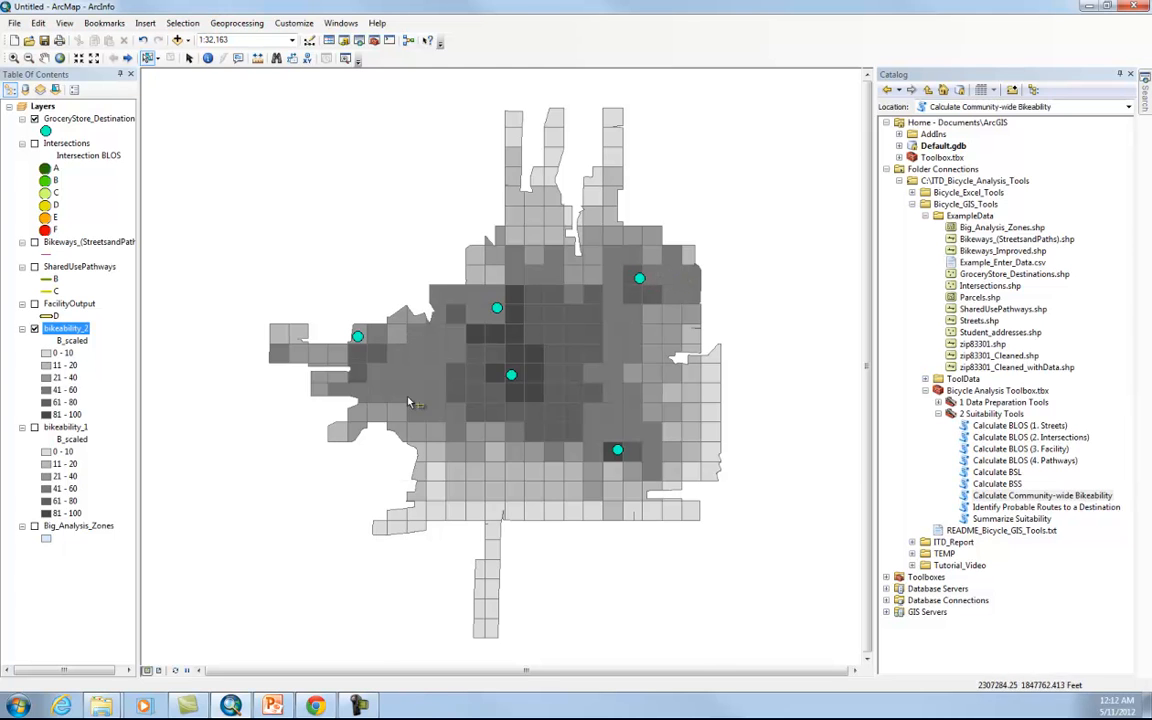
Switch to the PowerPoint training presentation and compare the existing and new grocery store scenarios in the slide show
{"action": "left_click", "coordinate": [274, 707]}
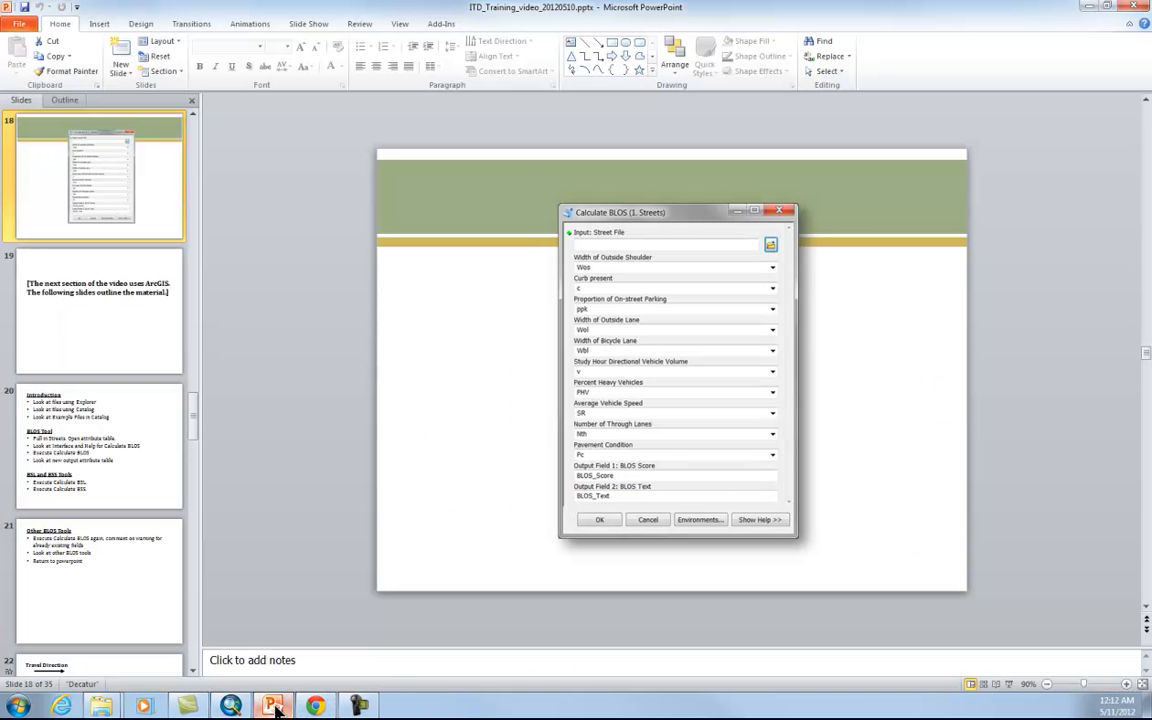
{"action": "left_click", "coordinate": [1010, 685]}
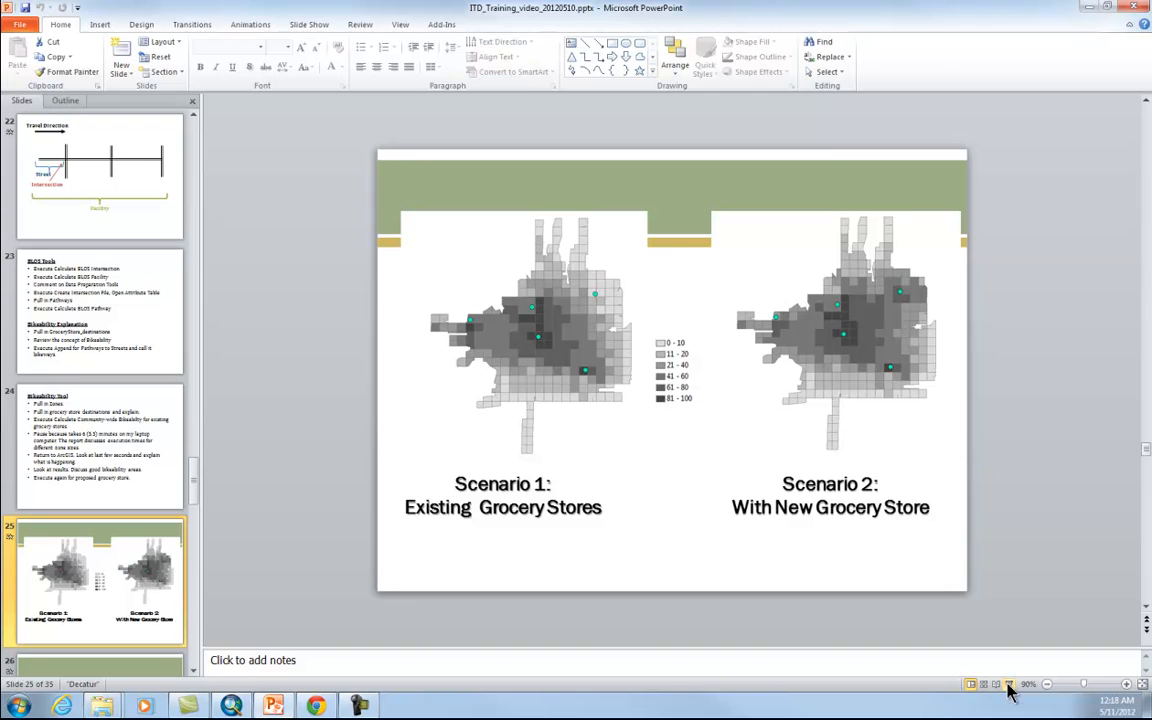
{"action": "left_click", "coordinate": [1010, 686]}
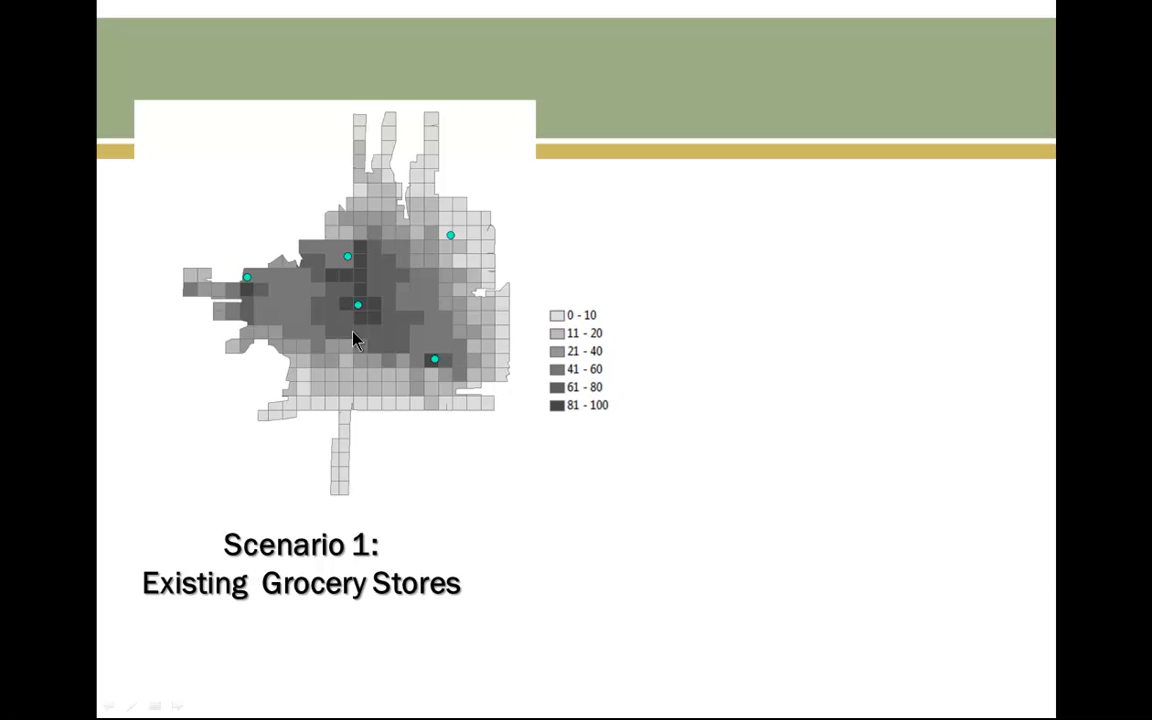
{"action": "left_click", "coordinate": [436, 368]}
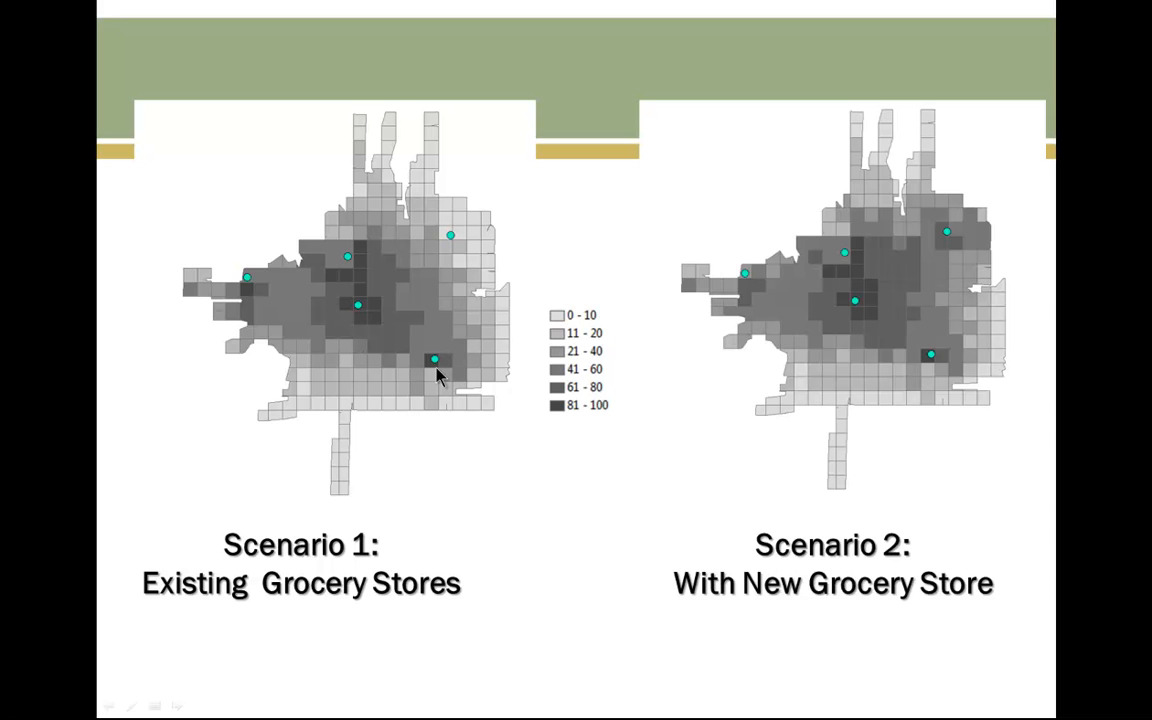
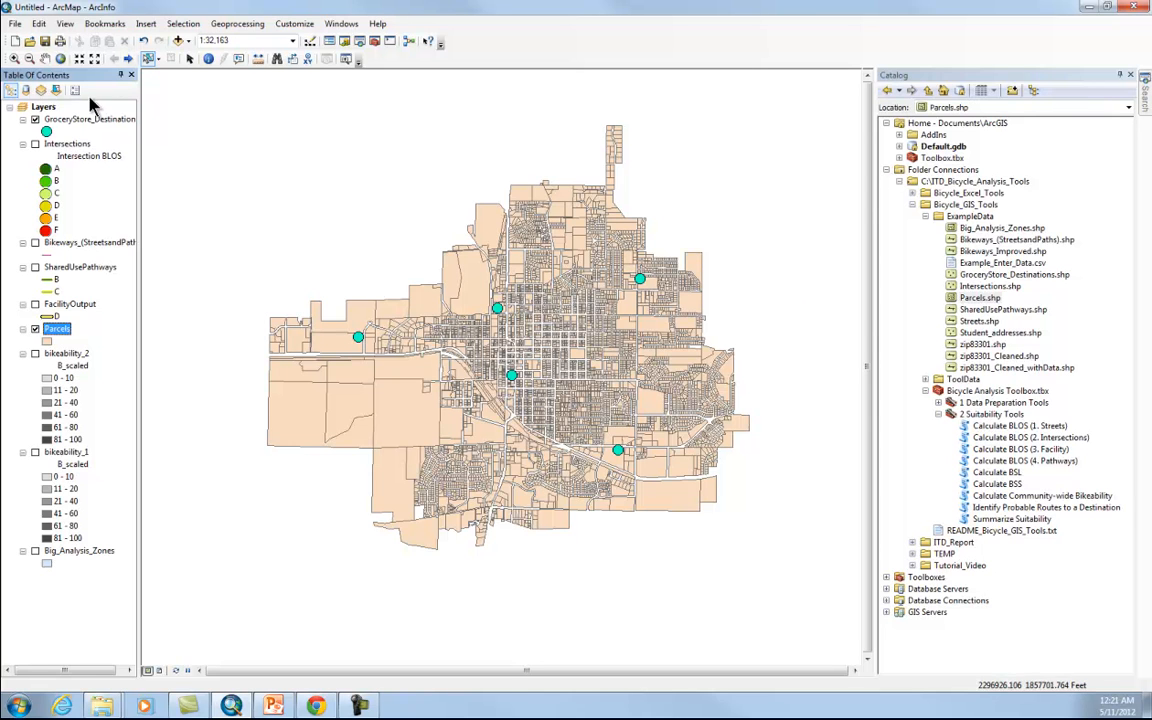
Zoom in on the parcels in the central part of the city and open the attribute table of the Parcels layer
{"action": "left_click", "coordinate": [14, 58]}
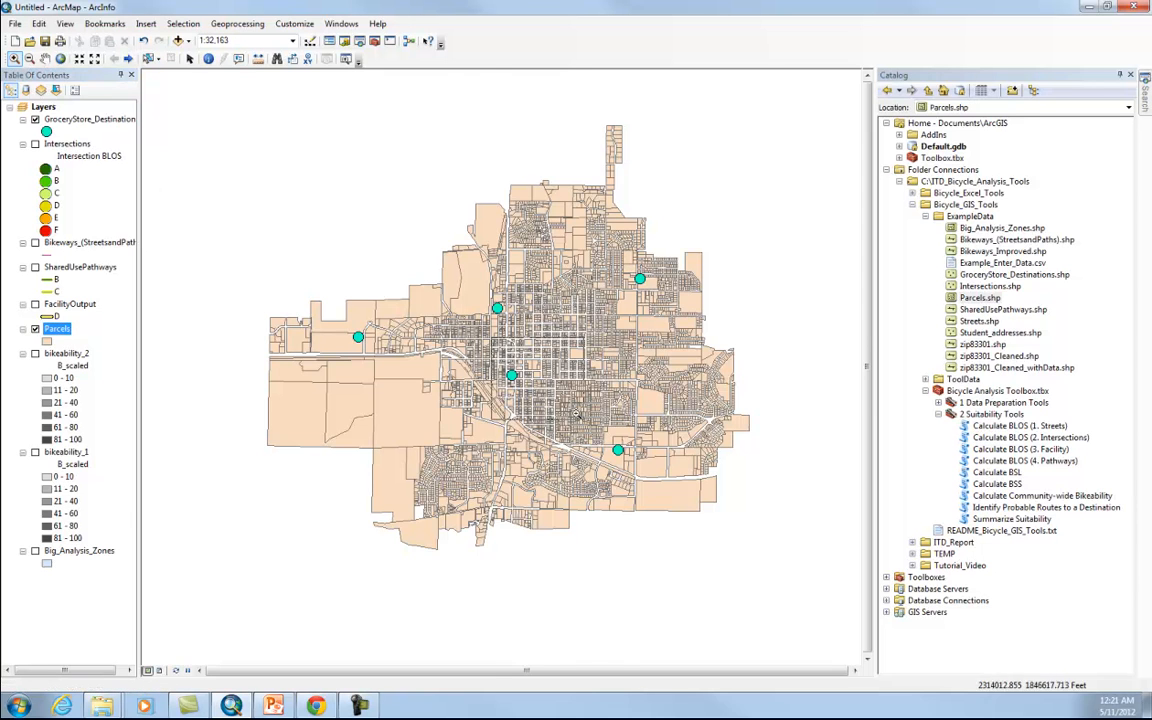
{"action": "left_click_drag", "start_coordinate": [576, 413], "coordinate": [617, 447]}
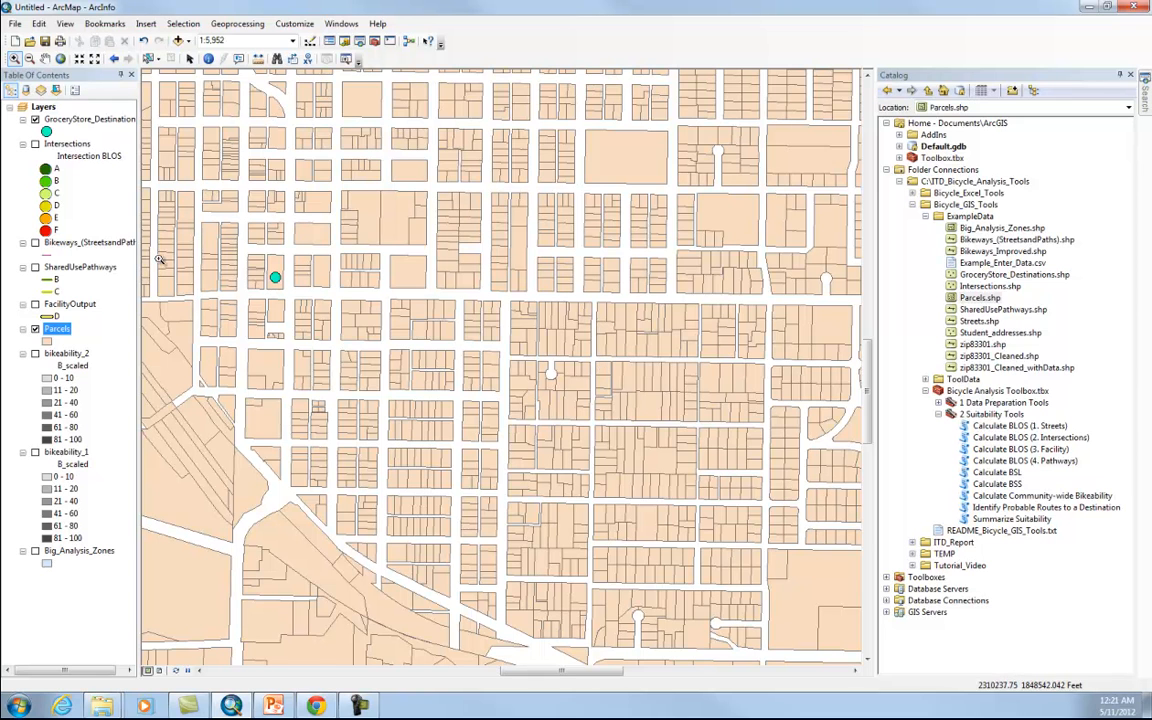
{"action": "right_click", "coordinate": [57, 330]}
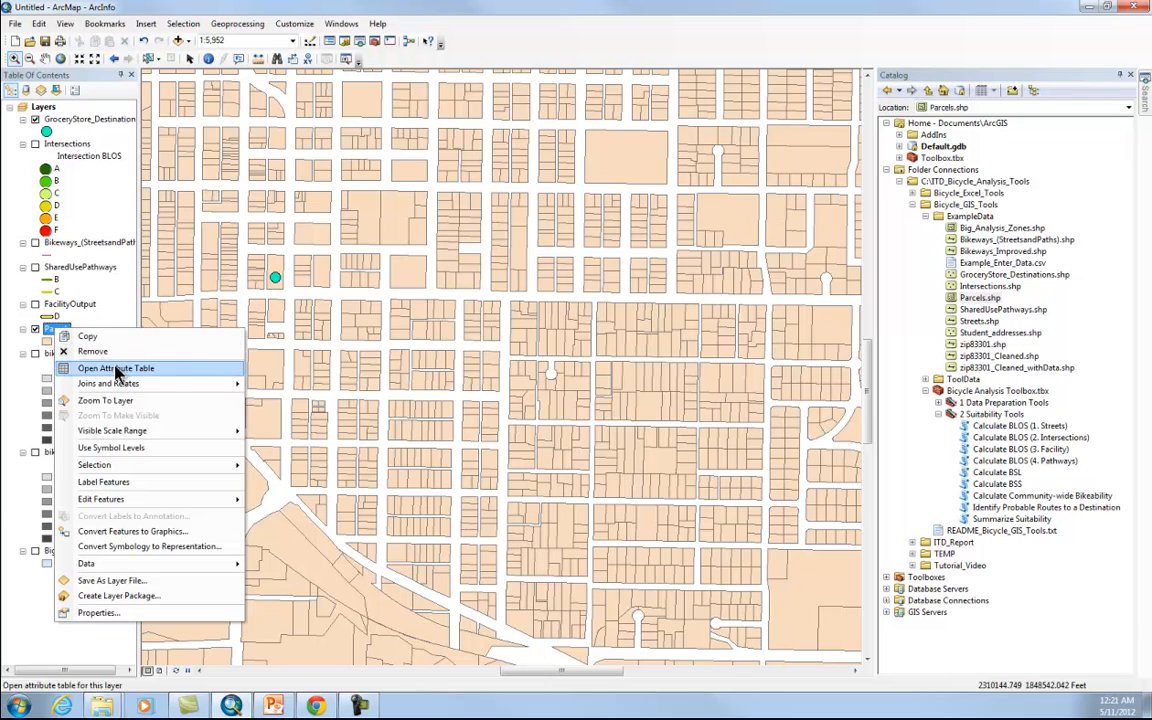
{"action": "left_click", "coordinate": [112, 368]}
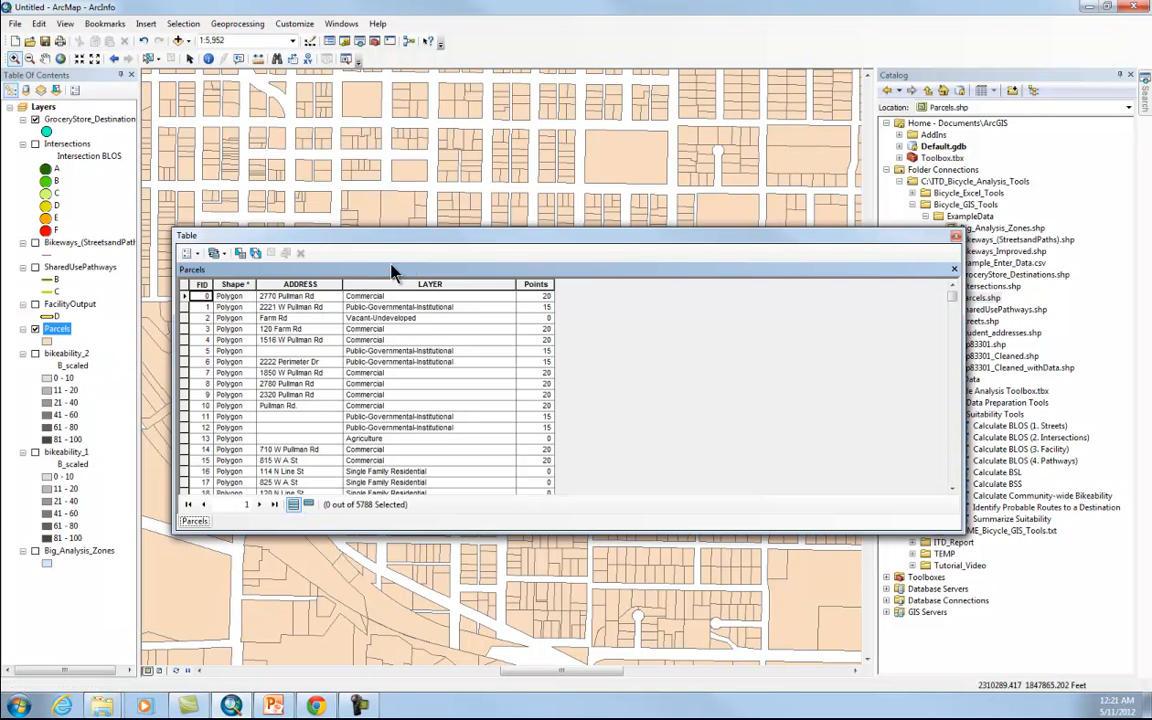
{"action": "left_click_drag", "start_coordinate": [405, 248], "coordinate": [404, 227]}
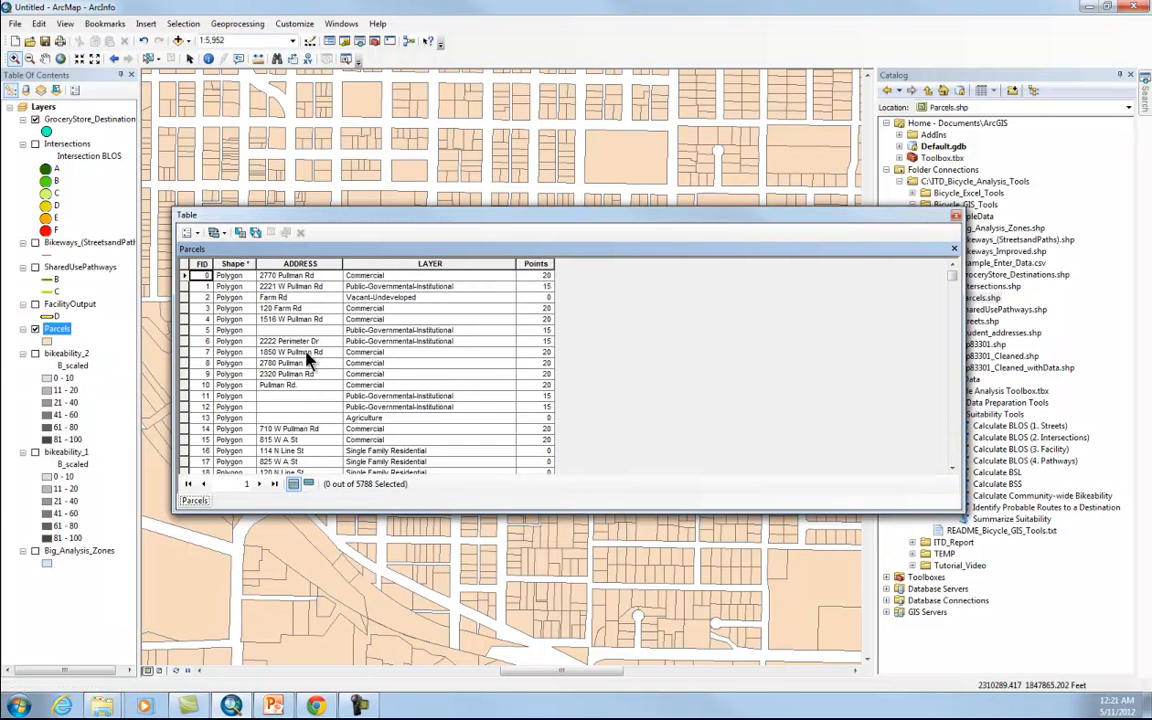
Examine the land-use categories in the LAYER field and their Points values in the Parcels table, and close the table
{"action": "left_click", "coordinate": [385, 264]}
{"action": "left_click", "coordinate": [377, 296]}
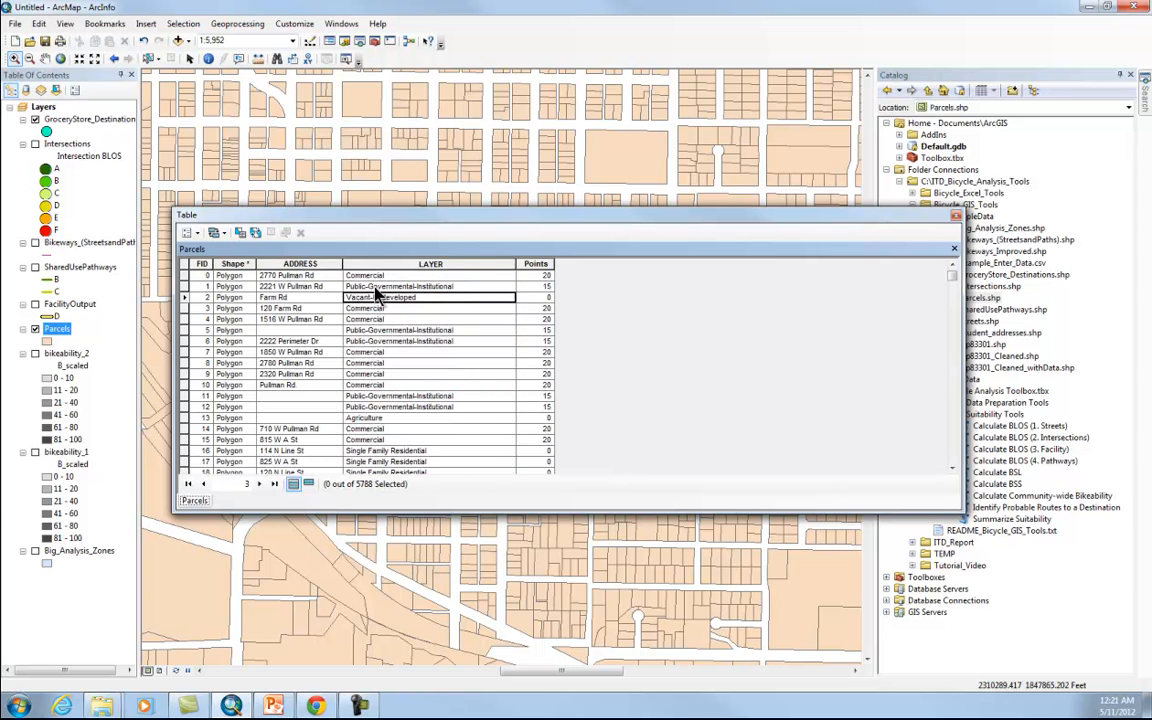
{"action": "scroll", "coordinate": [379, 347], "scroll_direction": "down", "scroll_amount": 1}
{"action": "scroll", "coordinate": [379, 357], "scroll_direction": "down", "scroll_amount": 3}
{"action": "scroll", "coordinate": [379, 357], "scroll_direction": "up", "scroll_amount": 3}
{"action": "scroll", "coordinate": [379, 357], "scroll_direction": "down", "scroll_amount": 3}
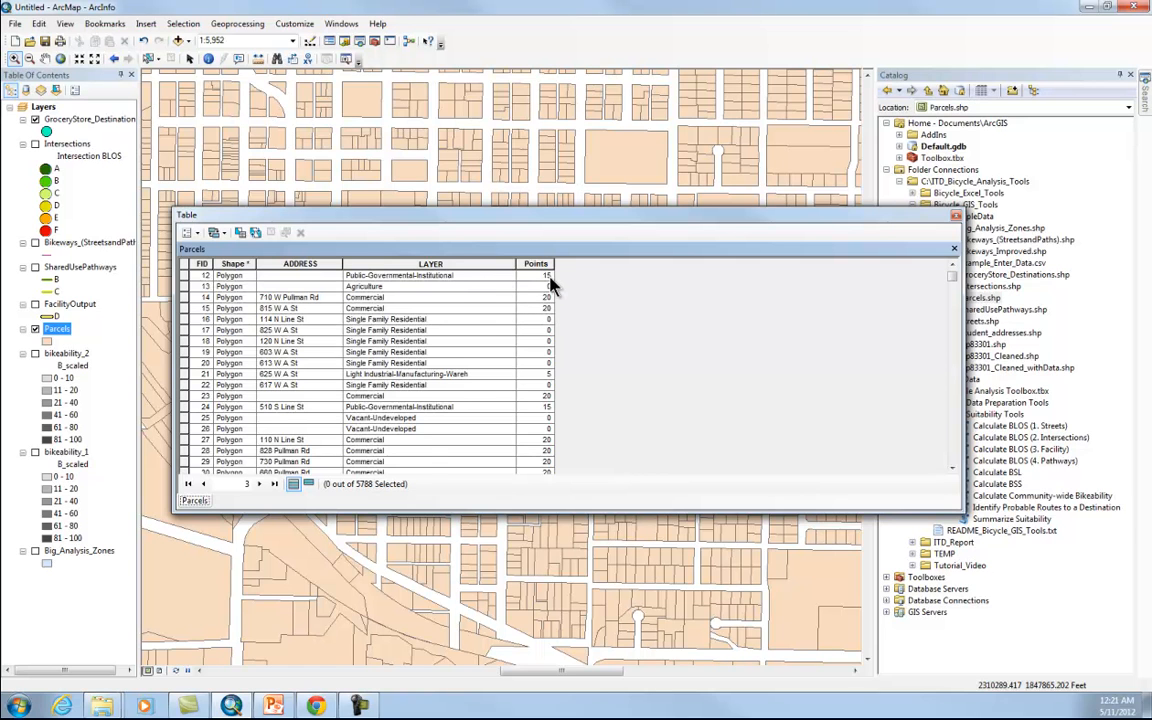
{"action": "scroll", "coordinate": [548, 308], "scroll_direction": "down", "scroll_amount": 10}
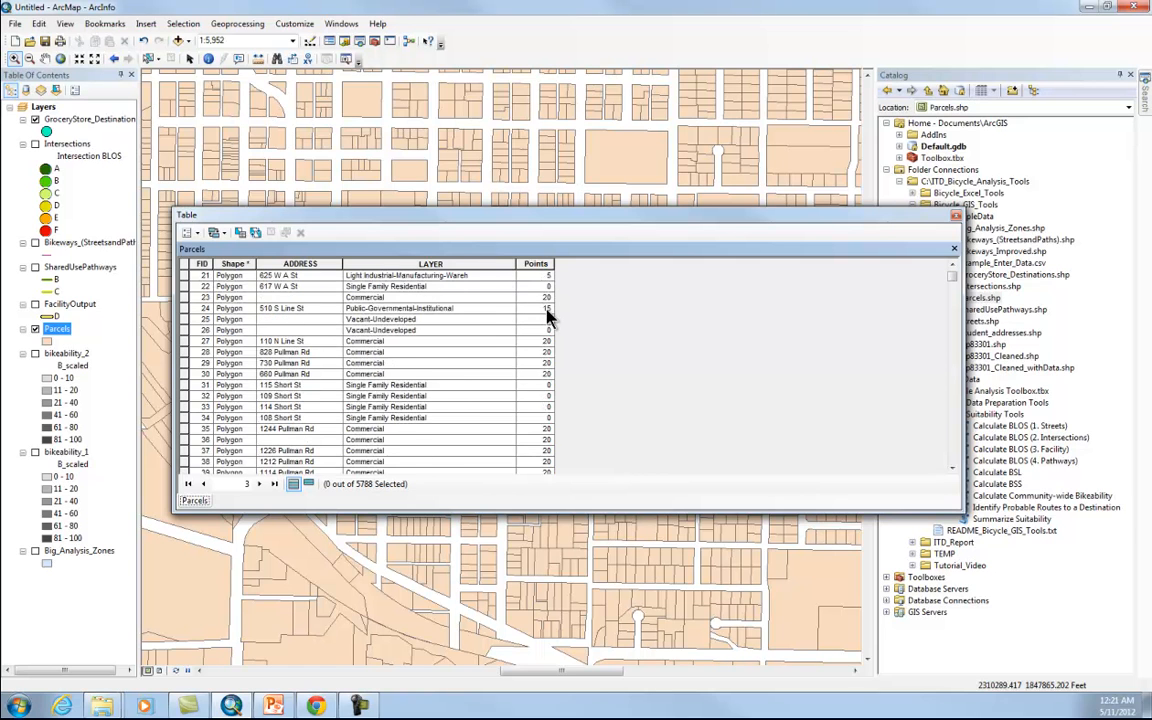
{"action": "scroll", "coordinate": [548, 378], "scroll_direction": "down", "scroll_amount": 6}
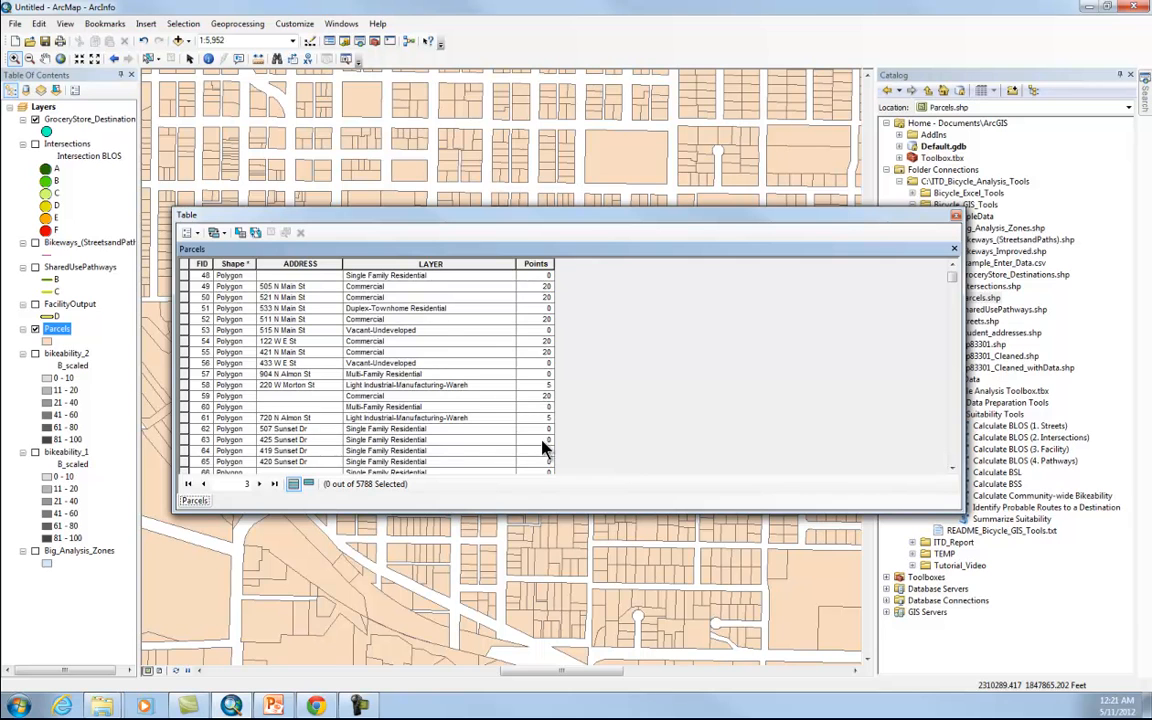
{"action": "scroll", "coordinate": [548, 420], "scroll_direction": "down", "scroll_amount": 1}
{"action": "scroll", "coordinate": [557, 314], "scroll_direction": "up", "scroll_amount": 5}
{"action": "left_click", "coordinate": [953, 248]}
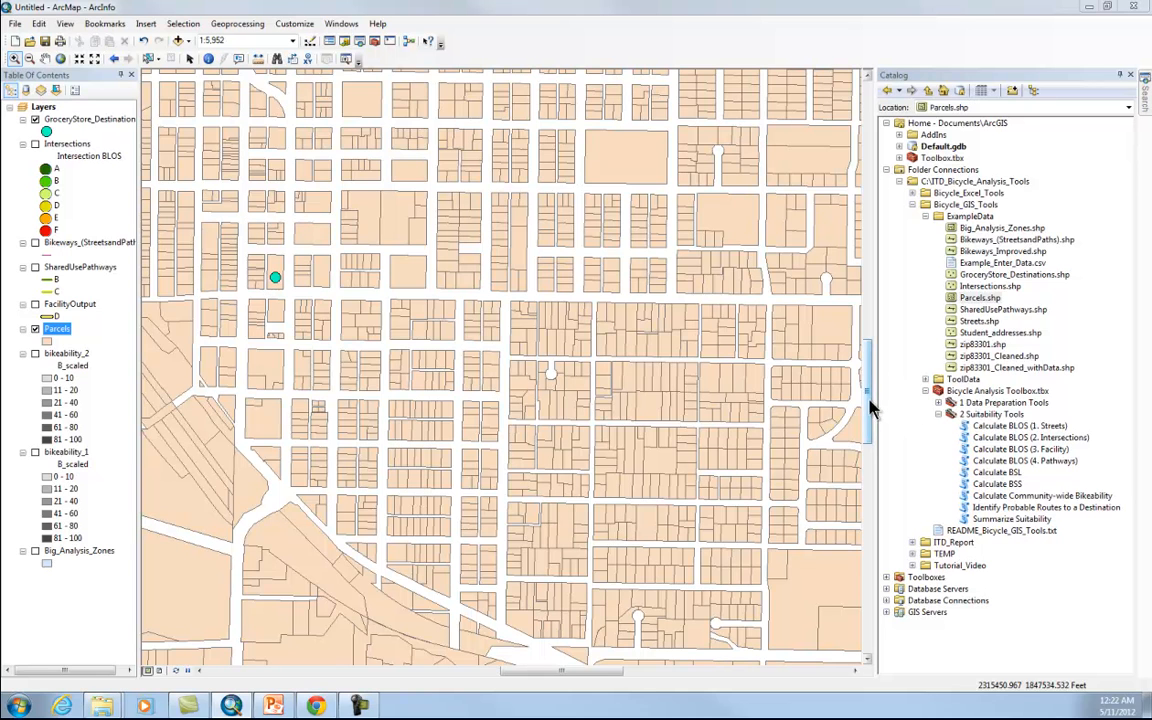
Hide the Parcels layer, add Big_Analysis_Zones.shp to the map and show the map's full extent
{"action": "left_click", "coordinate": [36, 329]}
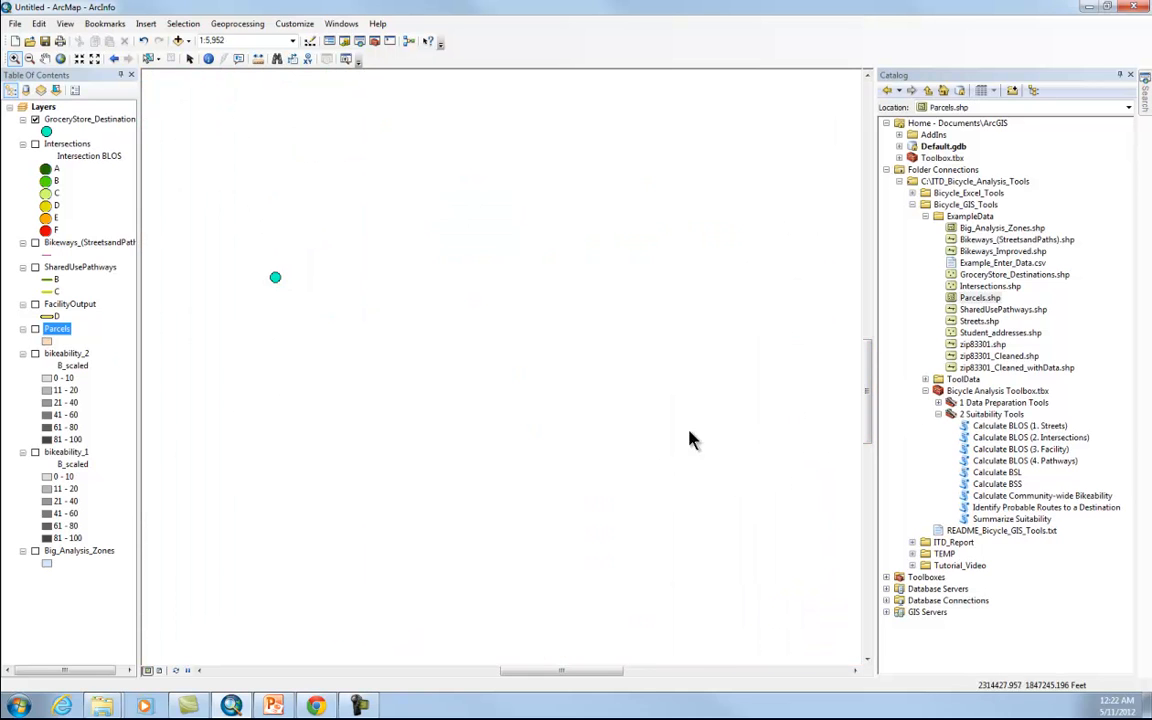
{"action": "left_click", "coordinate": [1024, 509]}
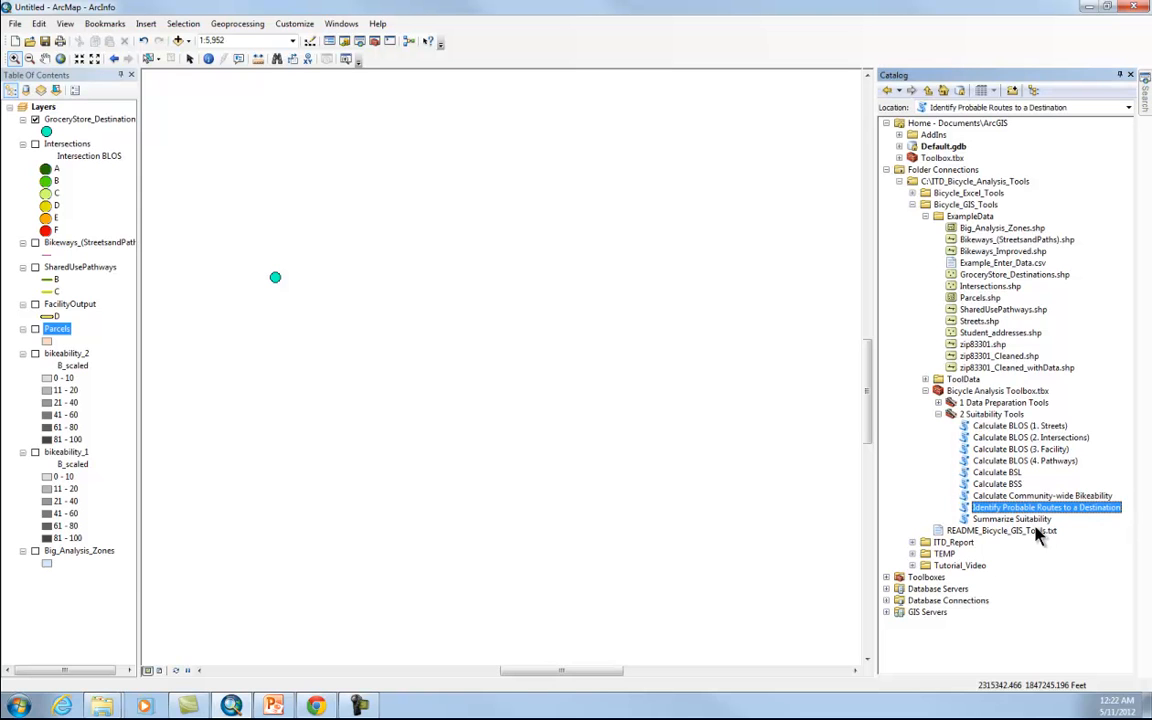
{"action": "left_click_drag", "start_coordinate": [1000, 229], "coordinate": [663, 293]}
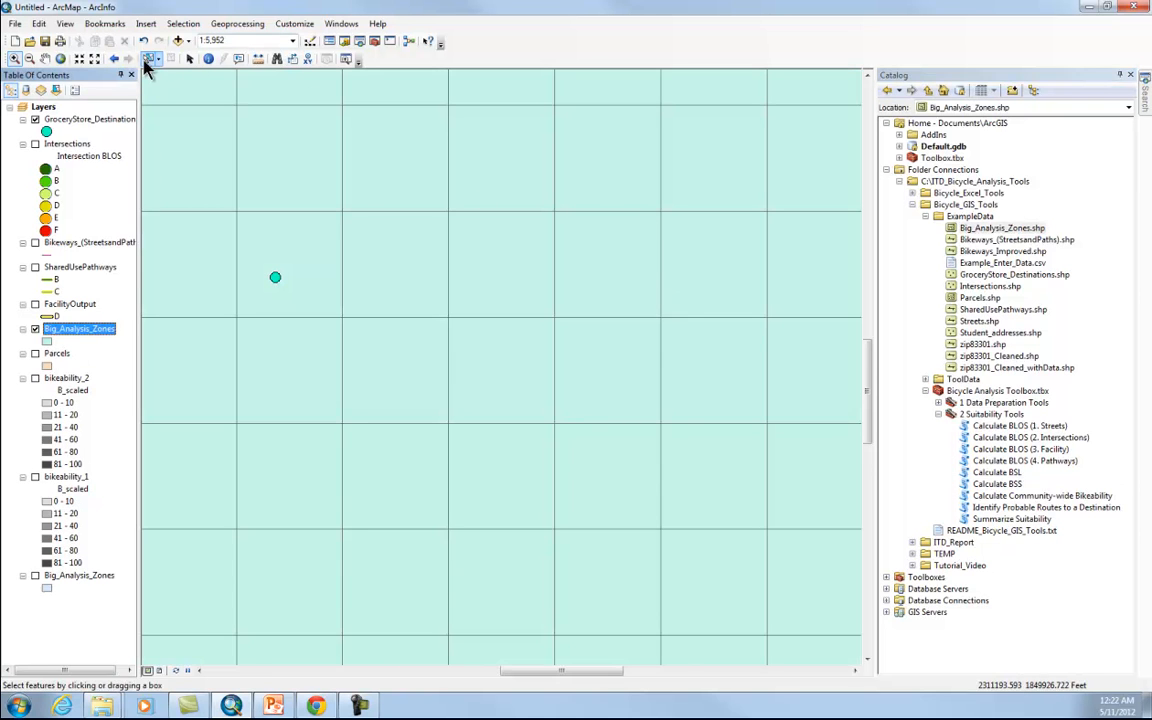
{"action": "left_click", "coordinate": [60, 58]}
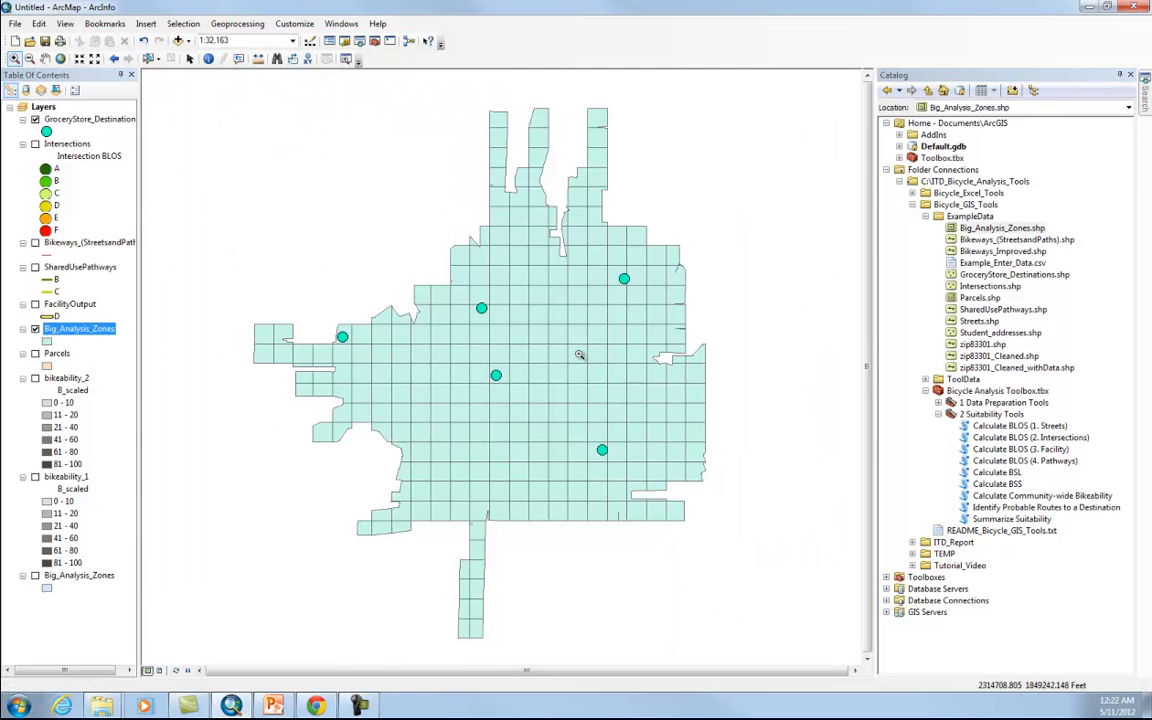
Remove the GroceryStore_Destinations layer from the map and show the Bikeways_(StreetsandPaths) layer
{"action": "right_click", "coordinate": [70, 120]}
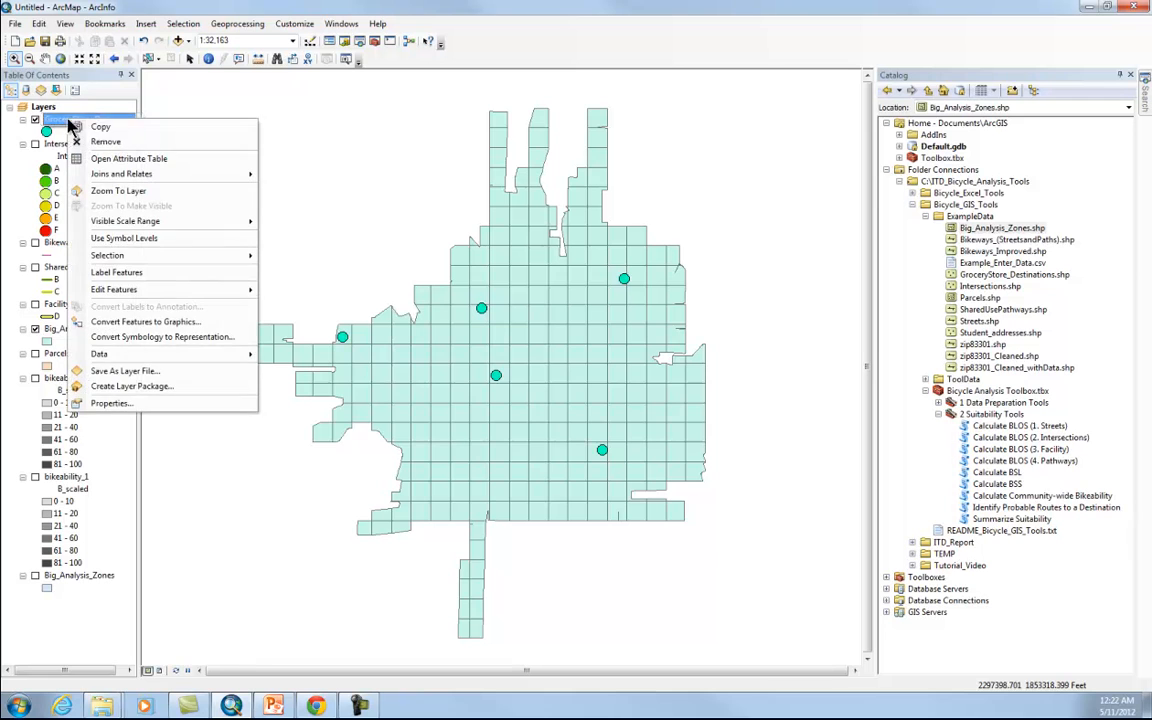
{"action": "left_click", "coordinate": [88, 141]}
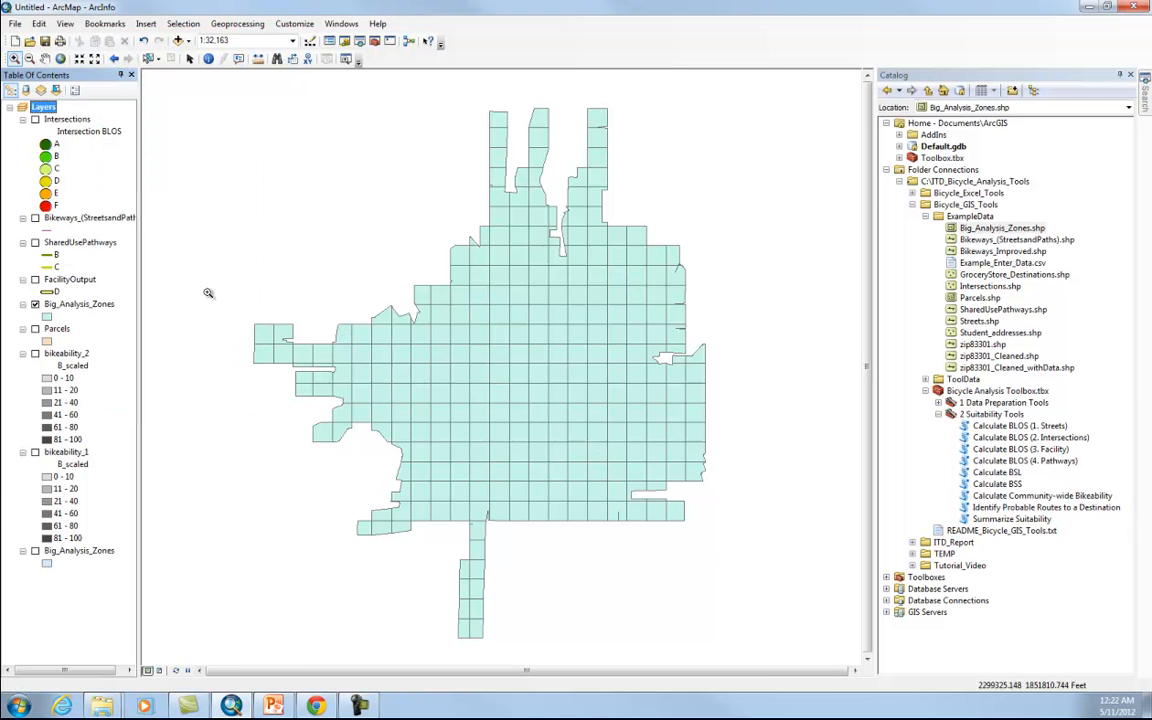
{"action": "left_click", "coordinate": [35, 218]}
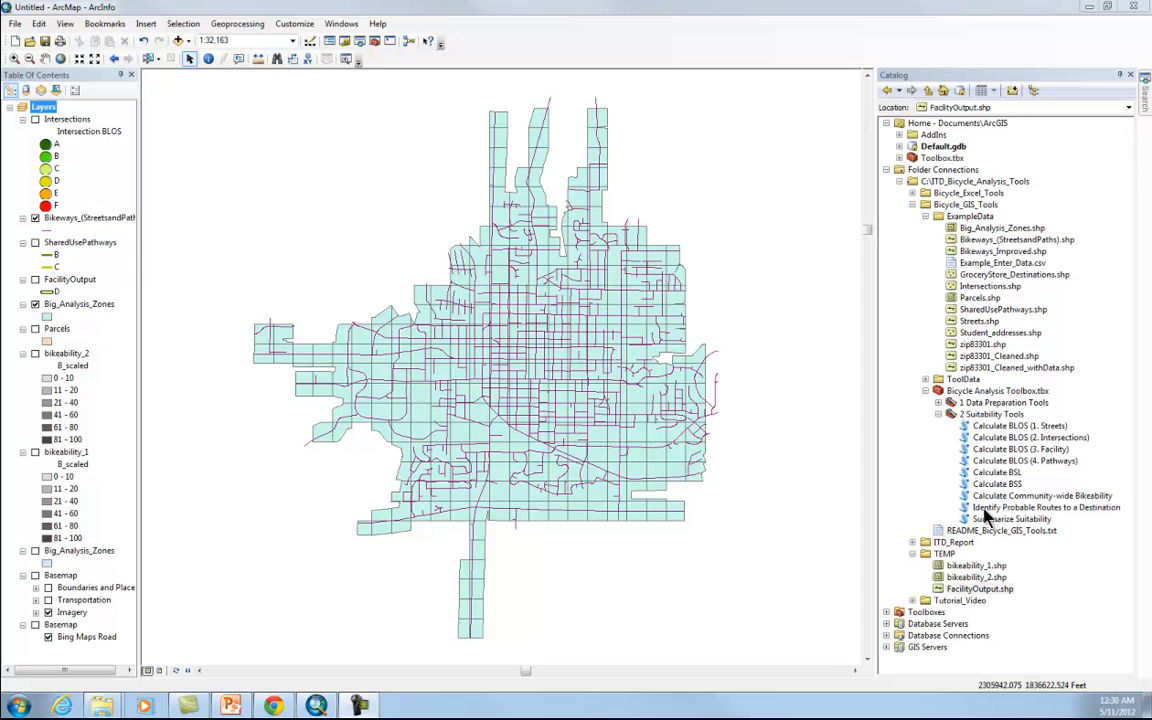
Open the Identify Probable Routes to a Destination tool with Bikeways_(StreetsandPaths) as bikeway network and the visible Big_Analysis_Zones layer as analysis zones
{"action": "double_click", "coordinate": [986, 508]}
{"action": "left_click_drag", "start_coordinate": [912, 163], "coordinate": [640, 152]}
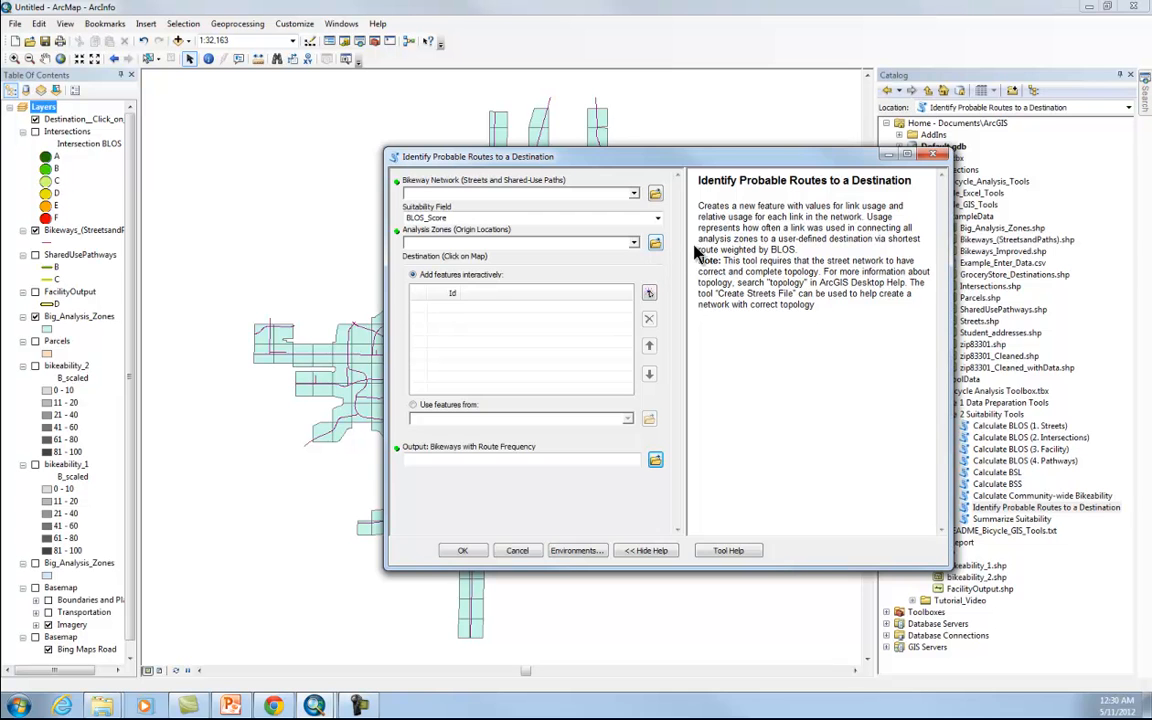
{"action": "left_click_drag", "start_coordinate": [632, 165], "coordinate": [760, 167]}
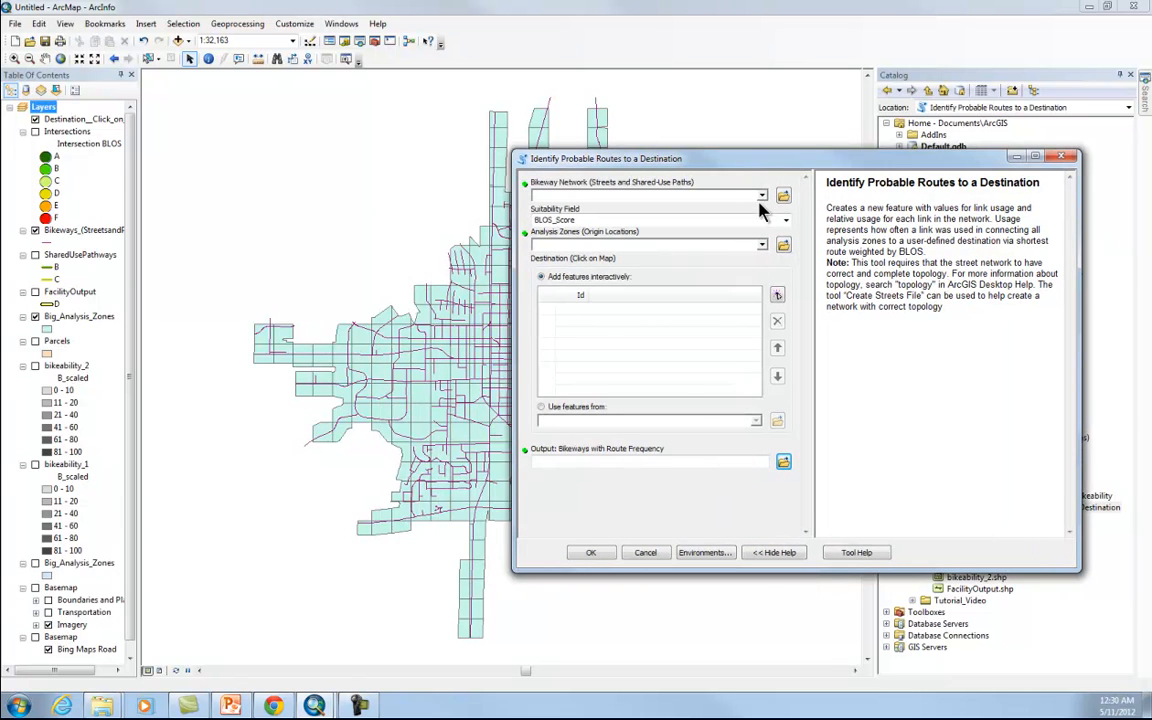
{"action": "left_click", "coordinate": [762, 195]}
{"action": "left_click", "coordinate": [615, 208]}
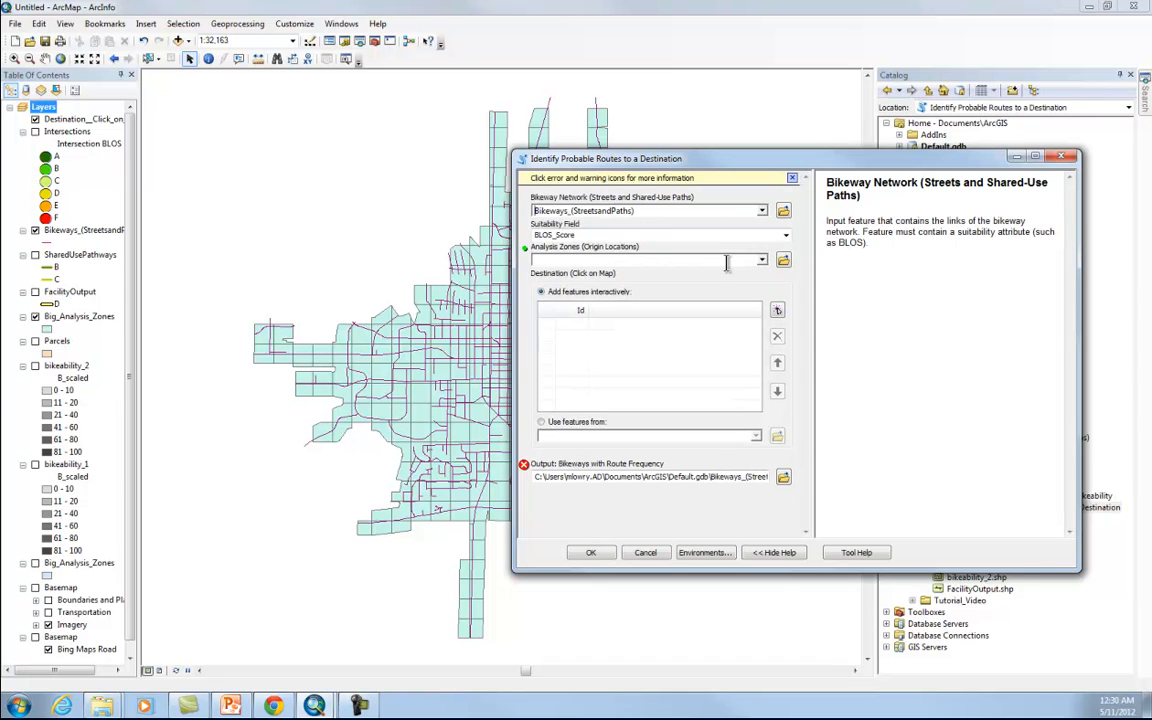
{"action": "left_click", "coordinate": [761, 263]}
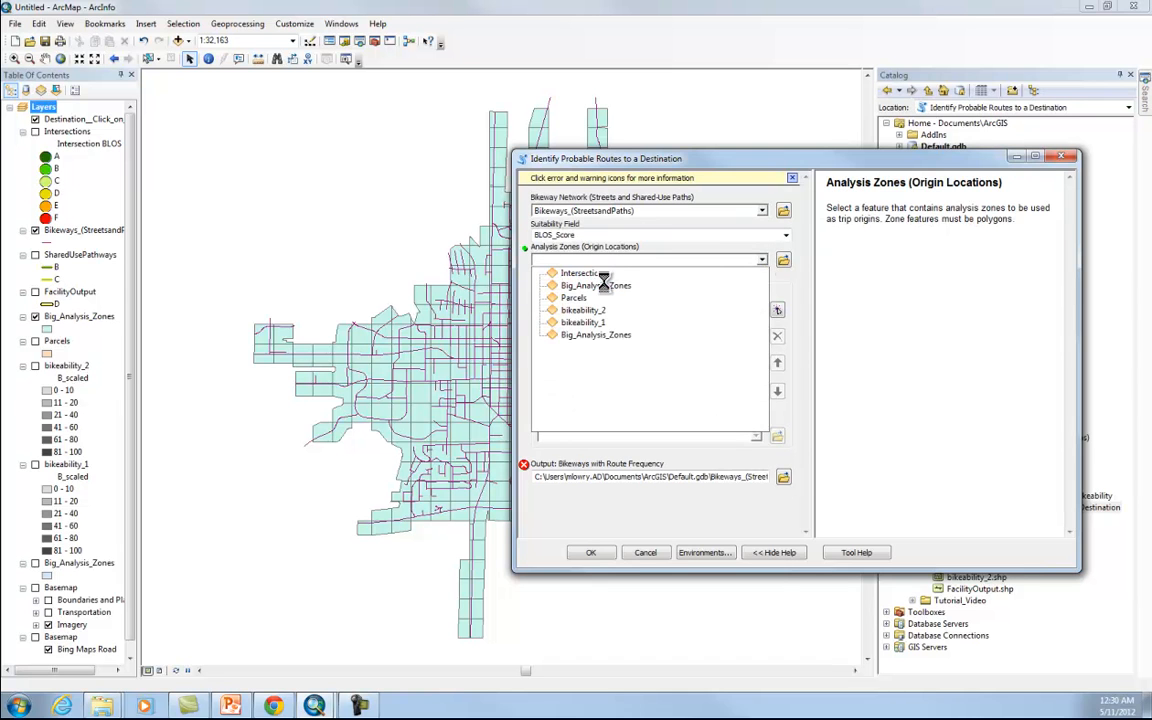
{"action": "left_click", "coordinate": [604, 288]}
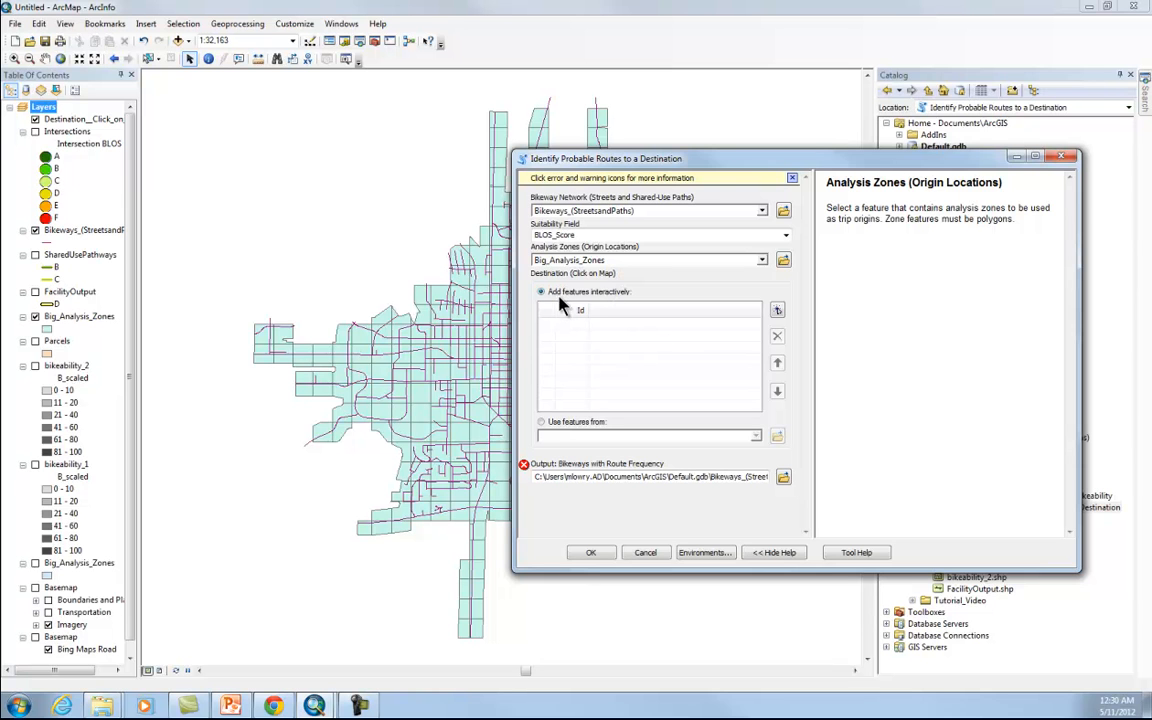
Add one destination point interactively on the map, in the northeastern part of the street network
{"action": "left_click_drag", "start_coordinate": [684, 163], "coordinate": [845, 160]}
{"action": "left_click", "coordinate": [939, 308]}
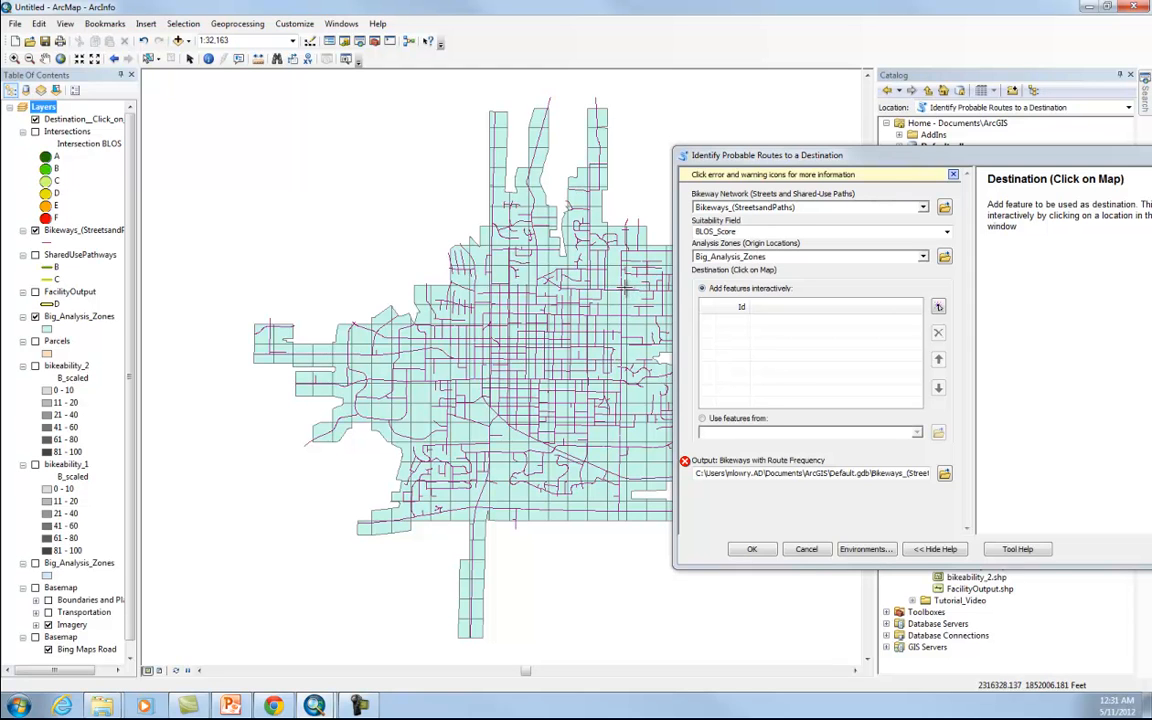
{"action": "left_click", "coordinate": [624, 287]}
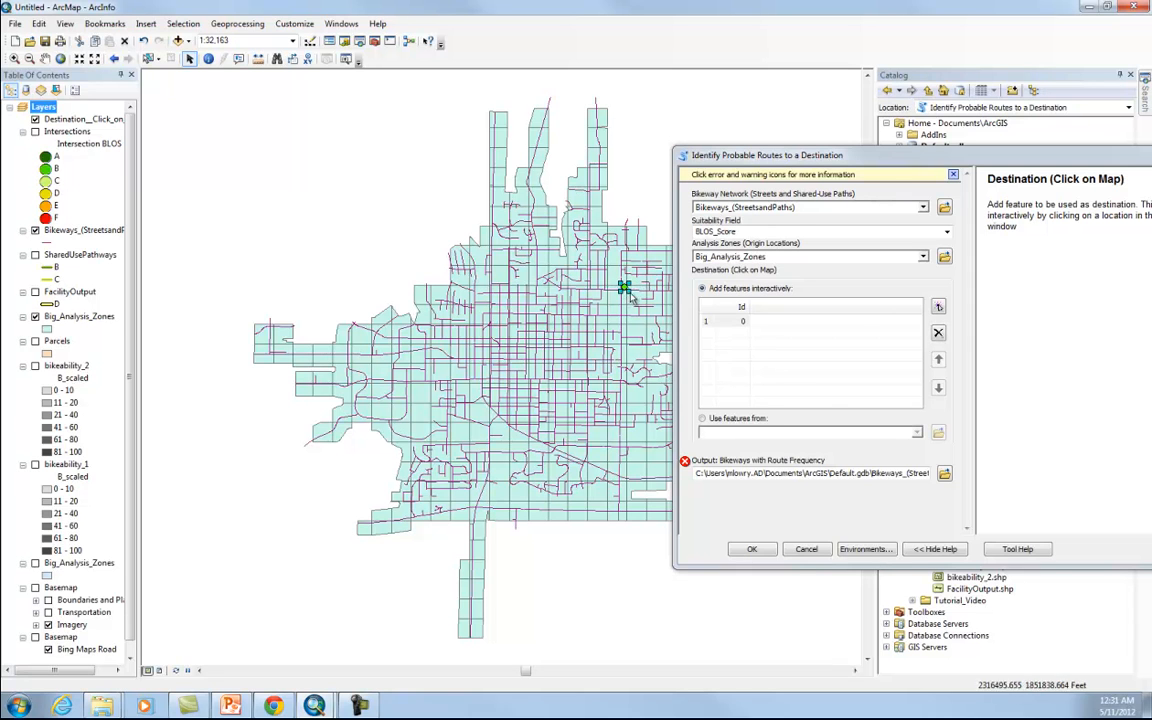
Save the output as communitycenter in the TEMP folder, run the route tool and close its completion report
{"action": "left_click", "coordinate": [944, 473]}
{"action": "left_click", "coordinate": [873, 426]}
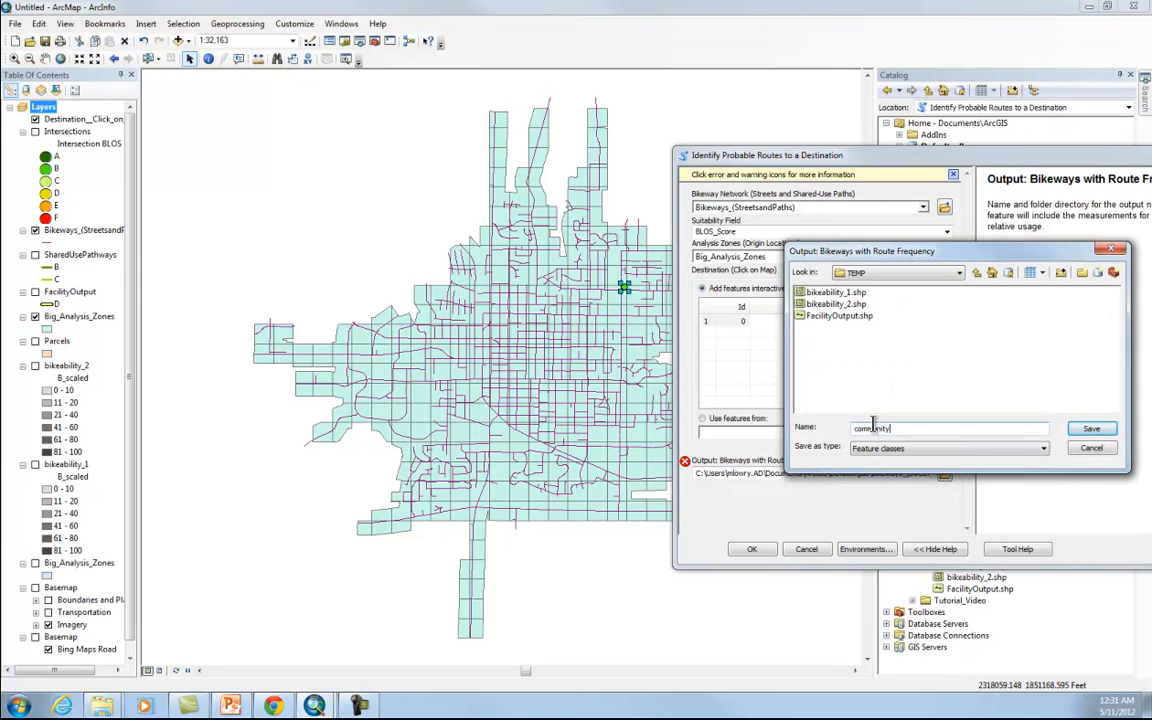
{"action": "type", "text": "communitycenter"}
{"action": "left_click", "coordinate": [1091, 429]}
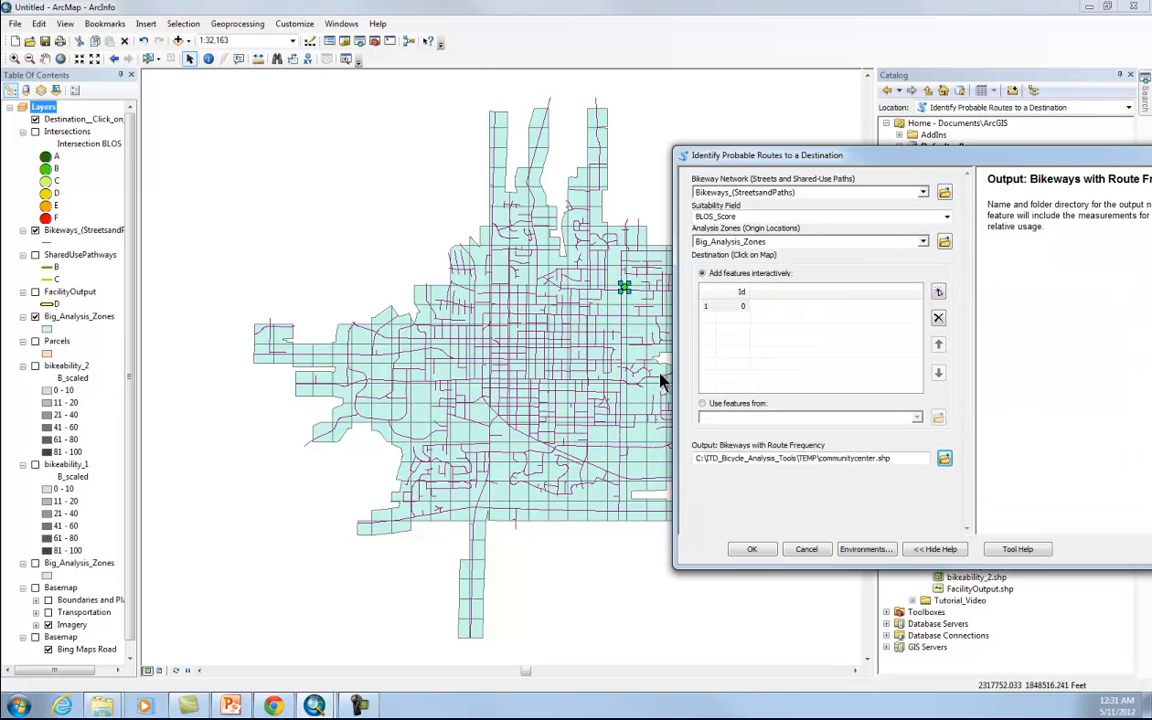
{"action": "left_click", "coordinate": [753, 550]}
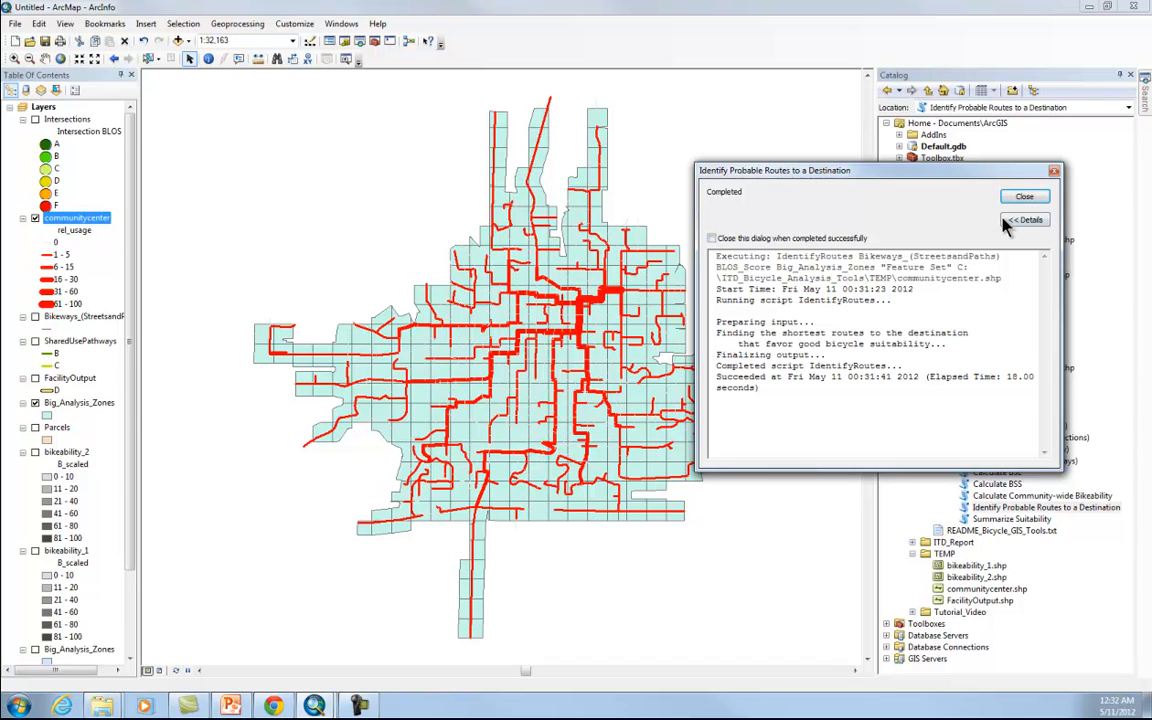
{"action": "left_click", "coordinate": [1024, 197]}
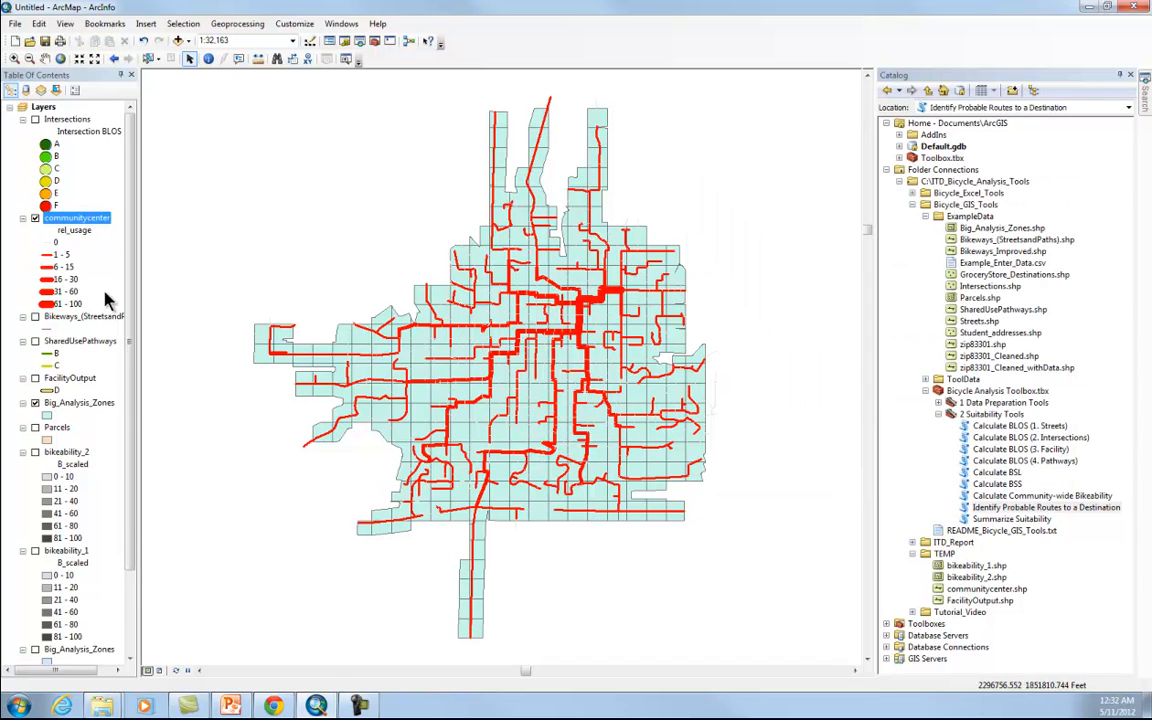
Hide the Big_Analysis_Zones layer beneath the communitycenter routes
{"action": "scroll", "coordinate": [122, 505], "scroll_direction": "down", "scroll_amount": 2}
{"action": "scroll", "coordinate": [122, 505], "scroll_direction": "up", "scroll_amount": 2}
{"action": "left_click", "coordinate": [35, 402]}
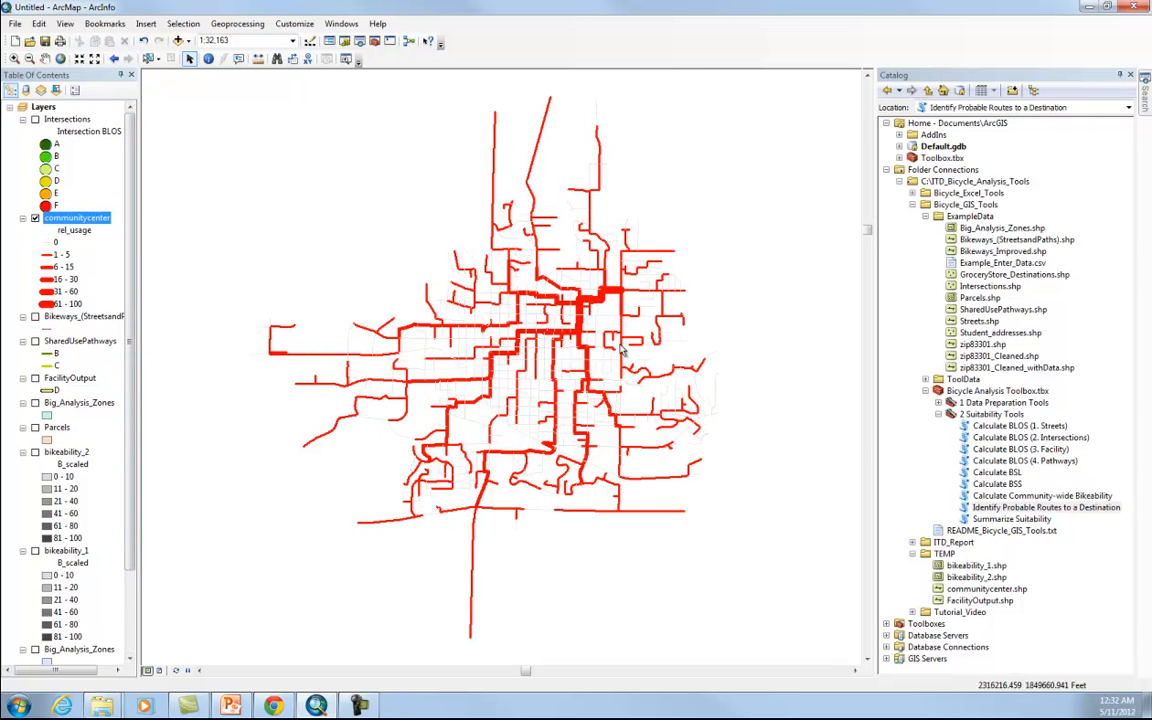
{"action": "left_click", "coordinate": [183, 41]}
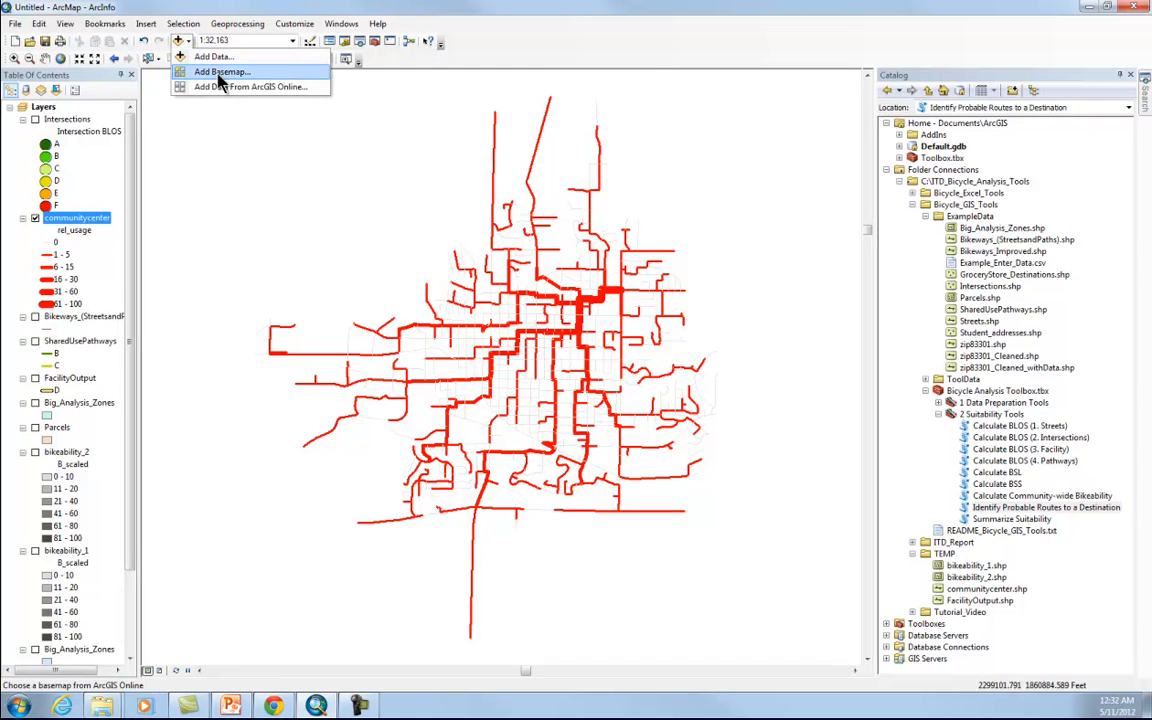
{"action": "left_click", "coordinate": [220, 74]}
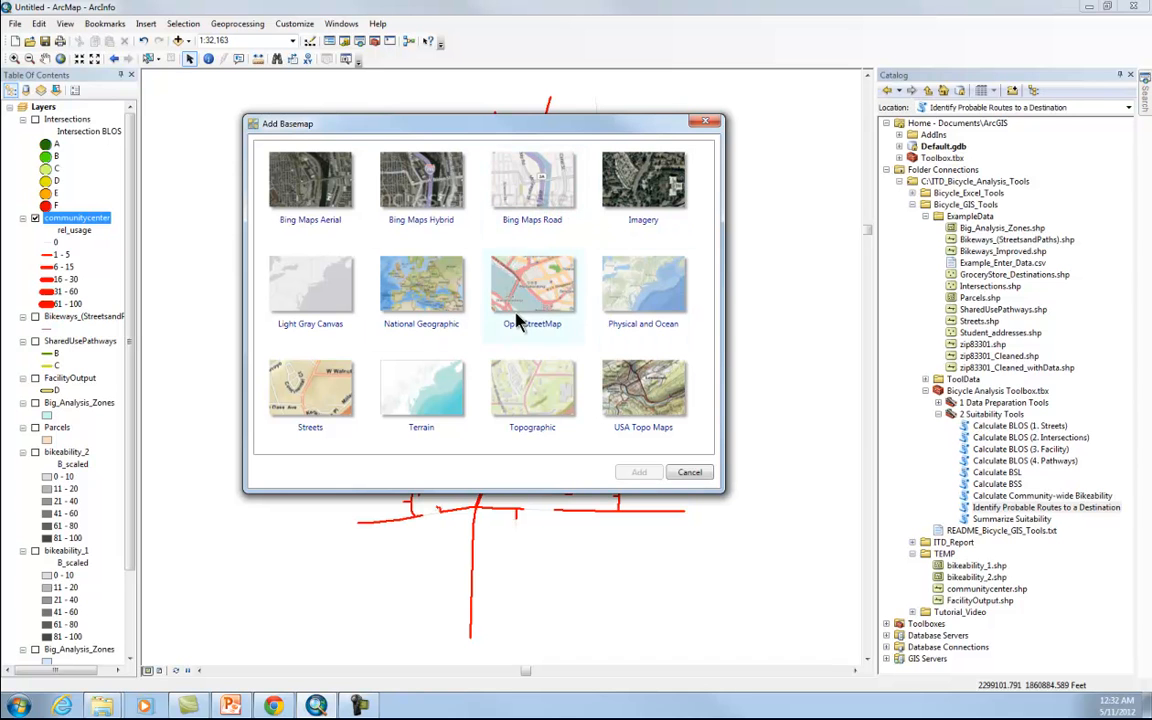
{"action": "left_click", "coordinate": [690, 473]}
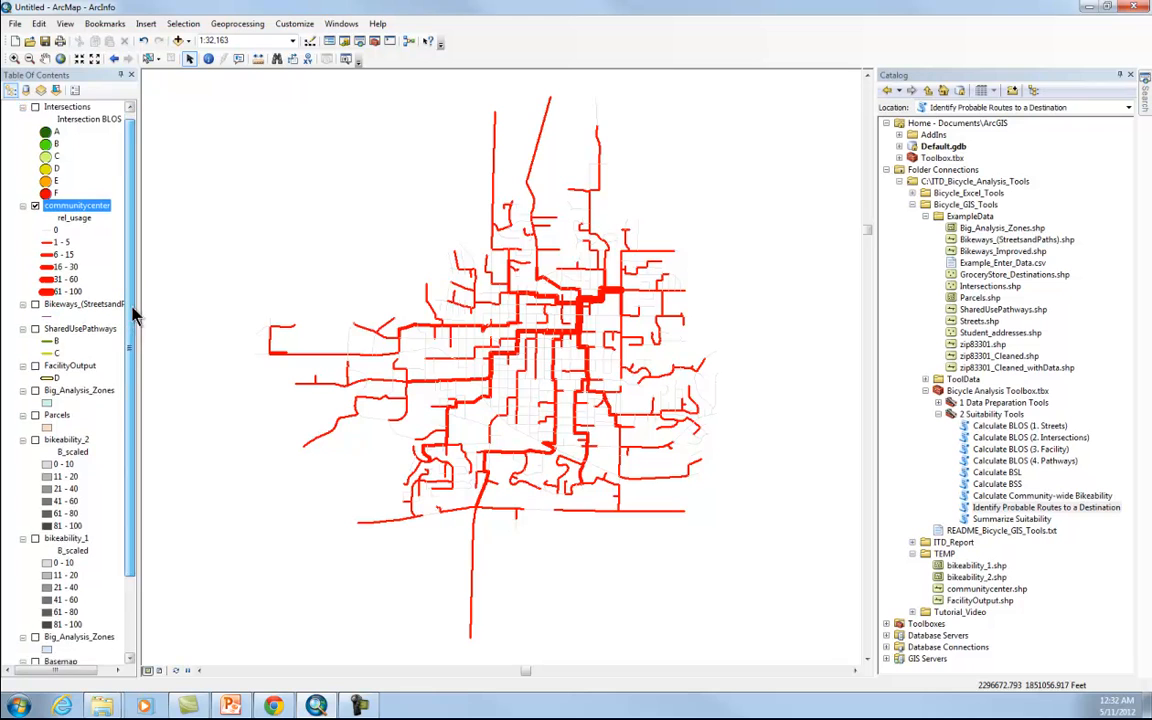
Show the Intersections layer over the Bing Maps Road basemap with communitycenter hidden, and zoom in on the downtown intersections
{"action": "left_click_drag", "start_coordinate": [134, 314], "coordinate": [134, 442]}
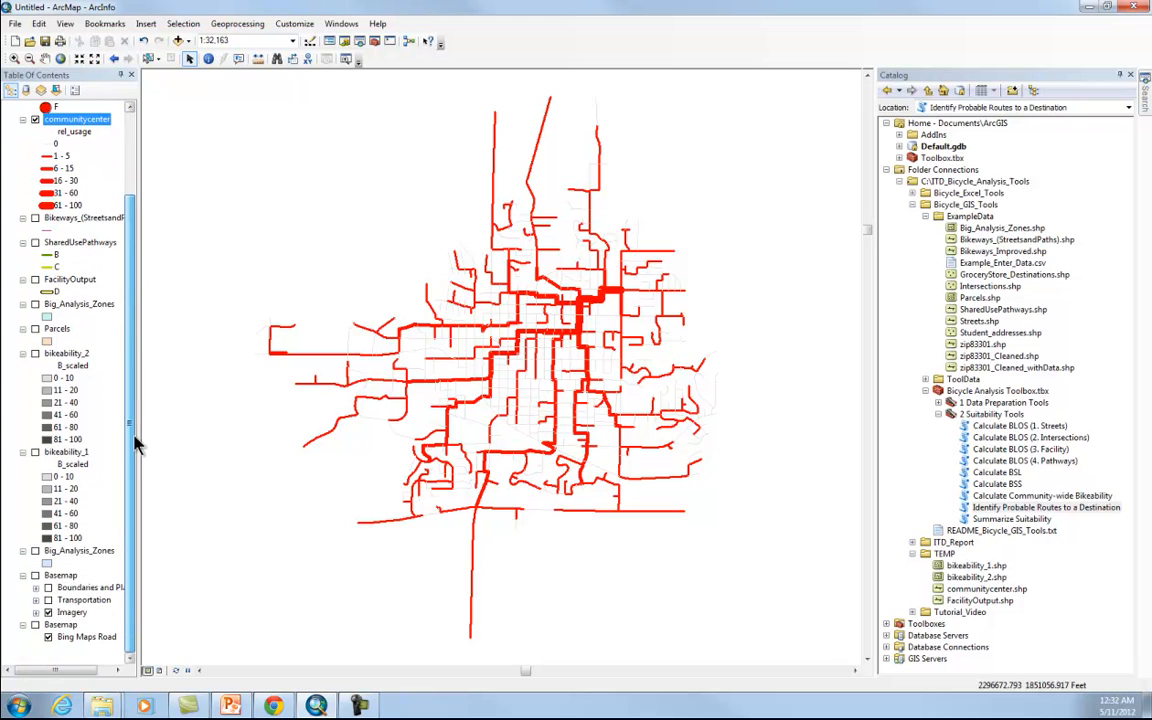
{"action": "left_click", "coordinate": [35, 576]}
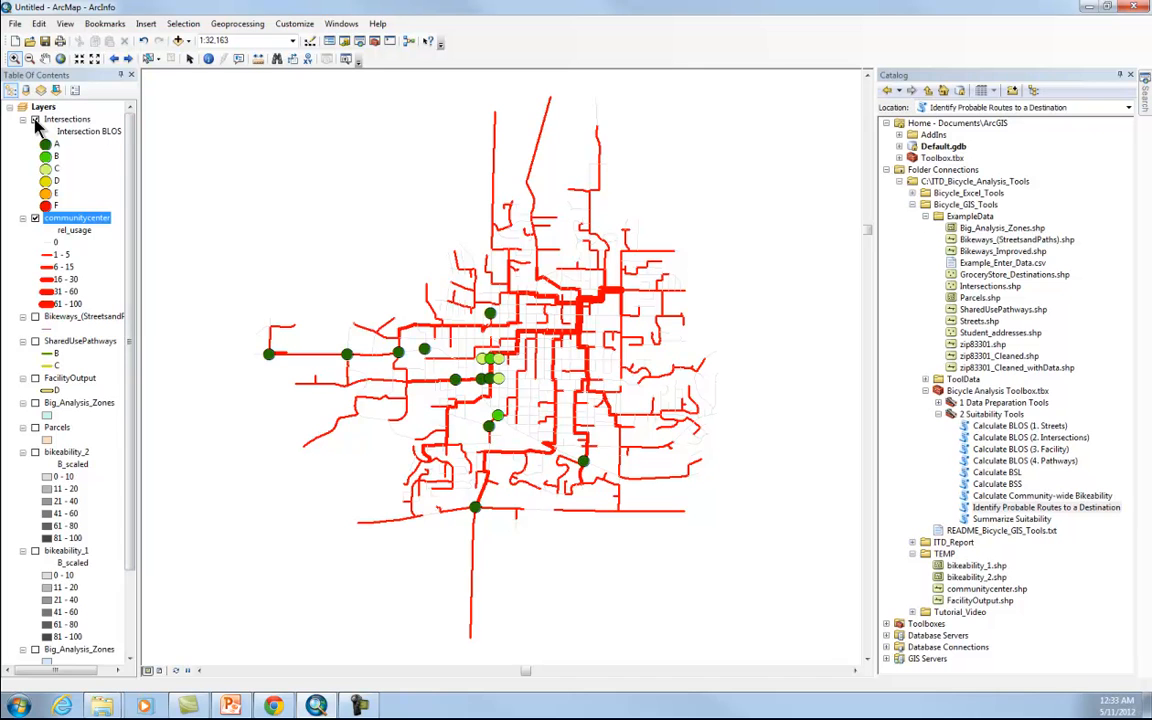
{"action": "left_click", "coordinate": [35, 218]}
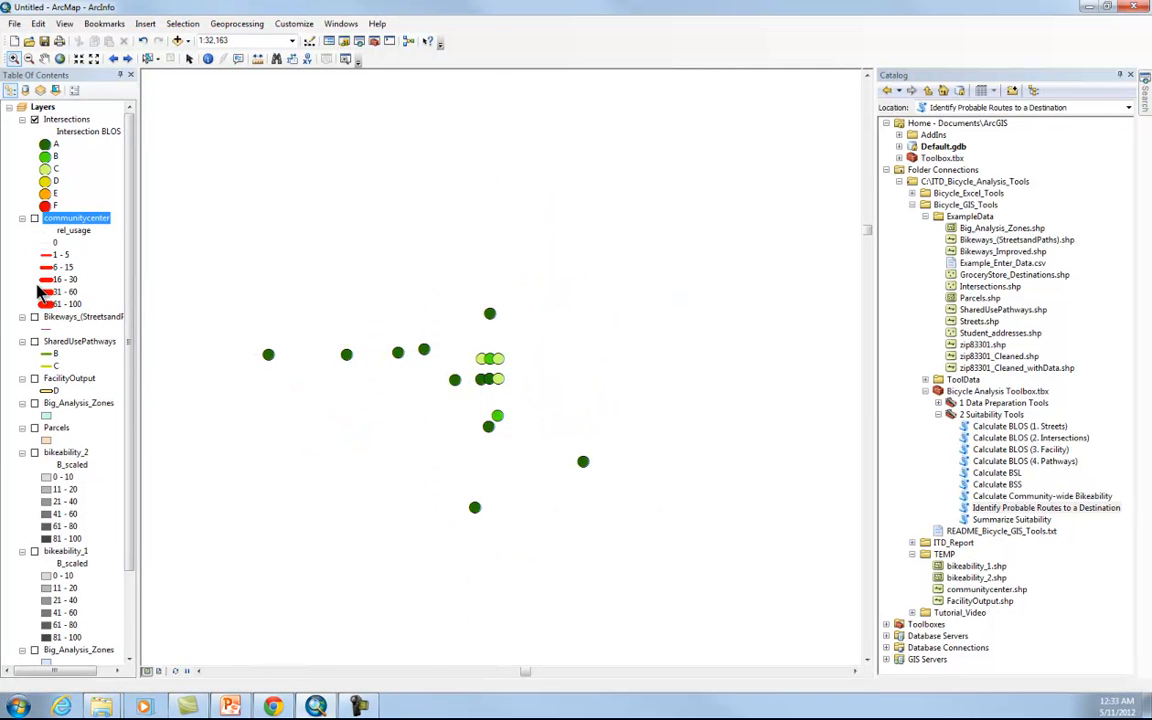
{"action": "scroll", "coordinate": [126, 532], "scroll_direction": "down", "scroll_amount": 3}
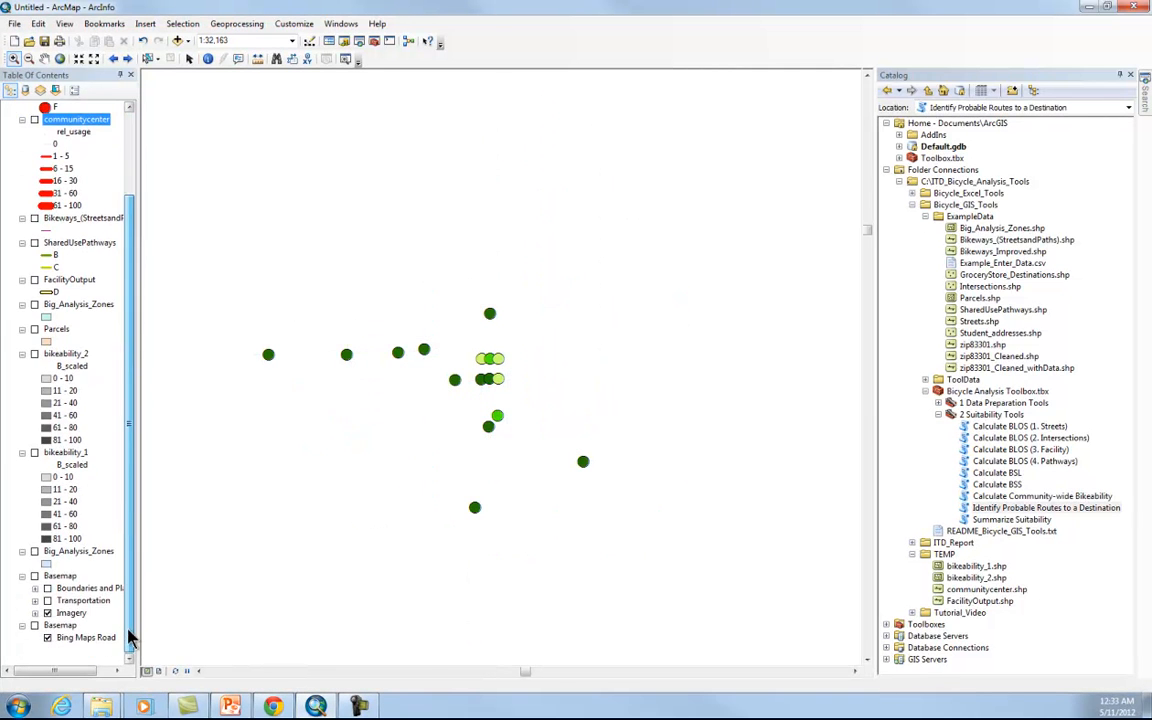
{"action": "left_click", "coordinate": [35, 625]}
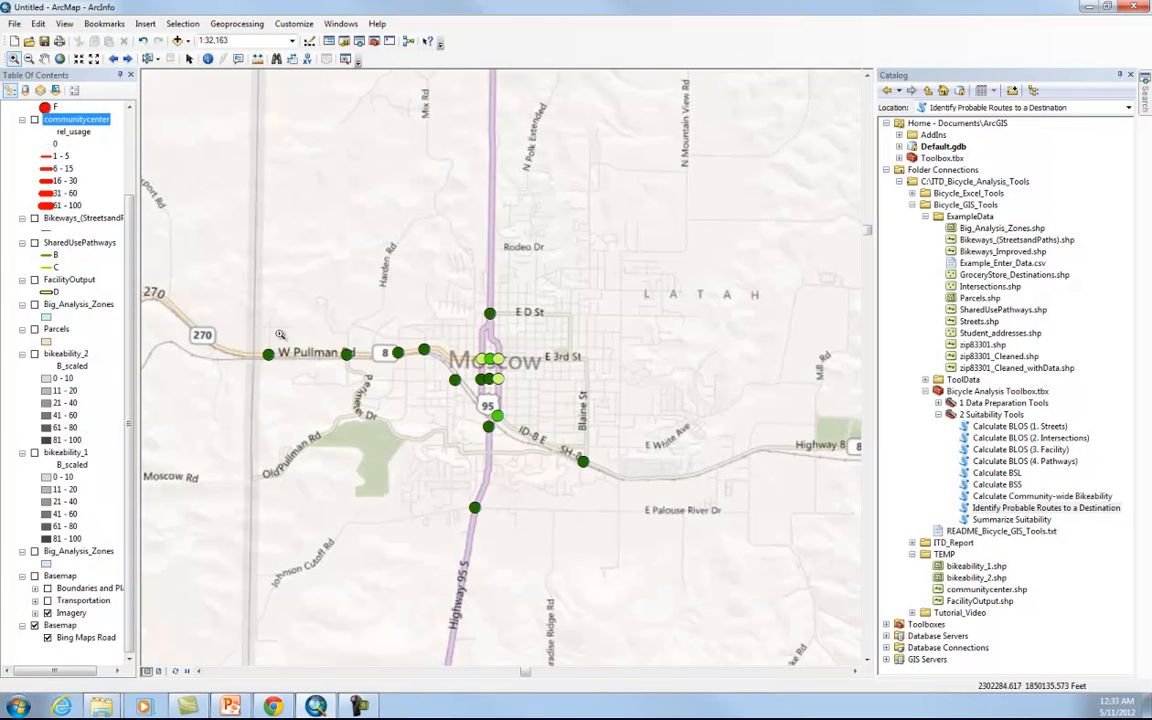
{"action": "left_click_drag", "start_coordinate": [330, 329], "coordinate": [544, 443]}
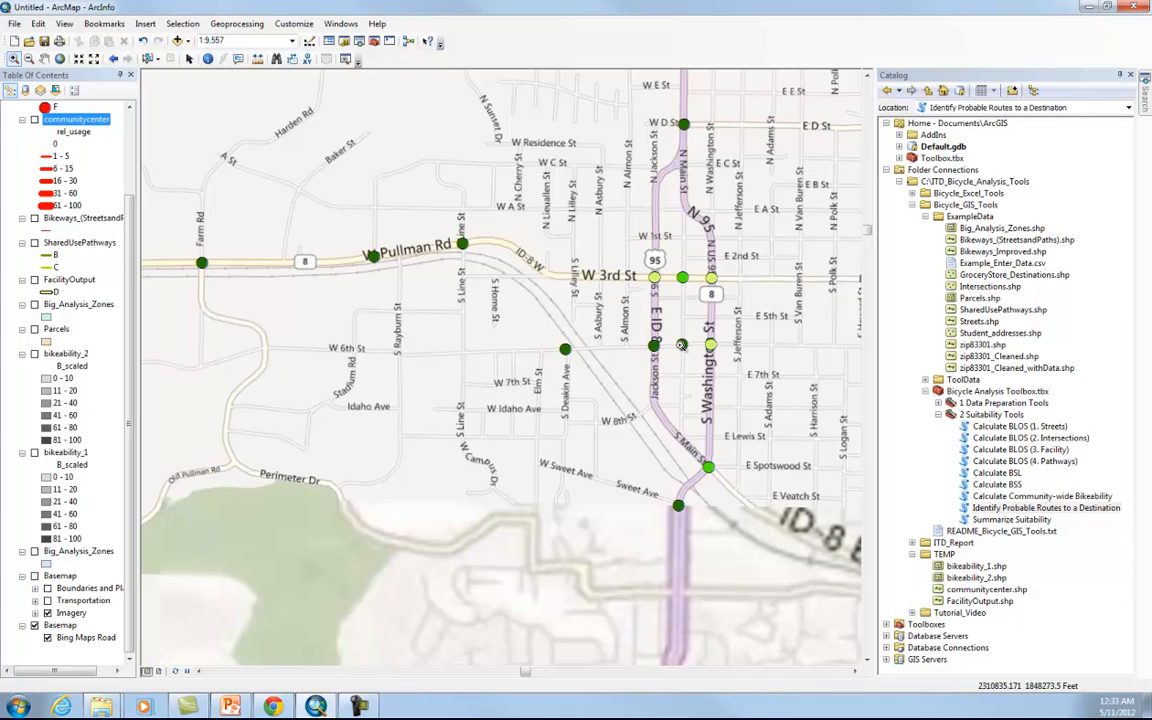
Set up the Summarize Suitability tool with Bikeways_(StreetsandPaths) as input network, BLOS_Text as suitability text field and BLOS as method
{"action": "left_click", "coordinate": [1010, 520]}
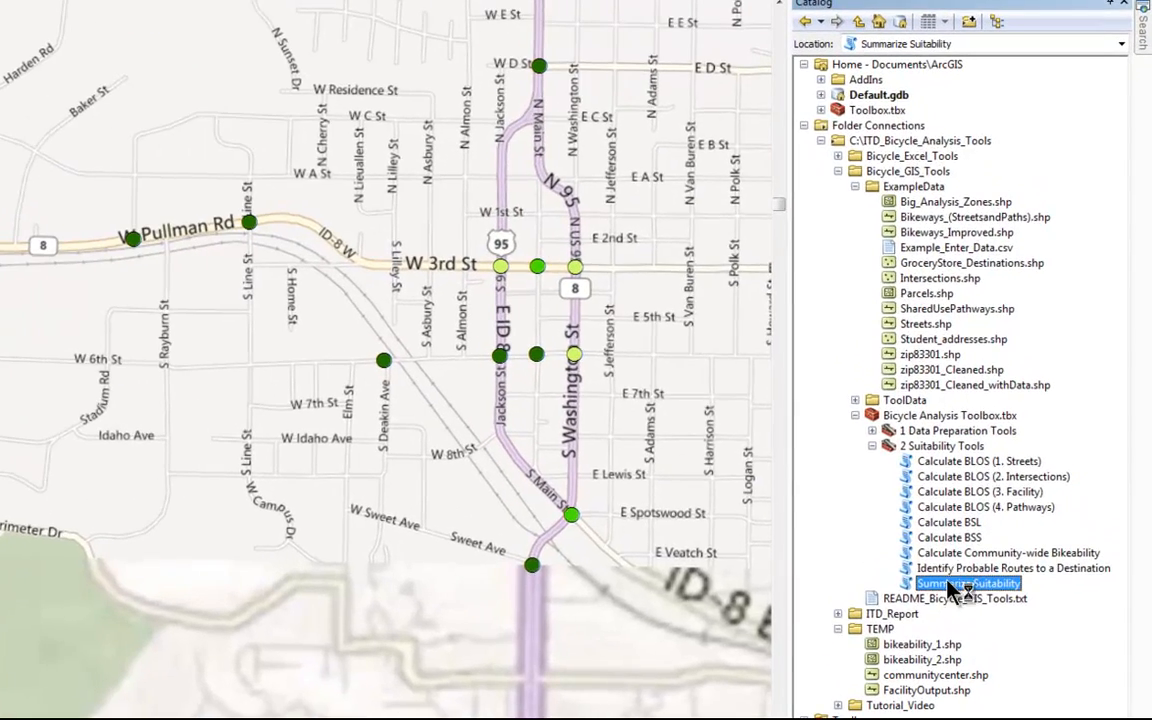
{"action": "double_click", "coordinate": [1010, 520]}
{"action": "left_click_drag", "start_coordinate": [995, 117], "coordinate": [471, 122]}
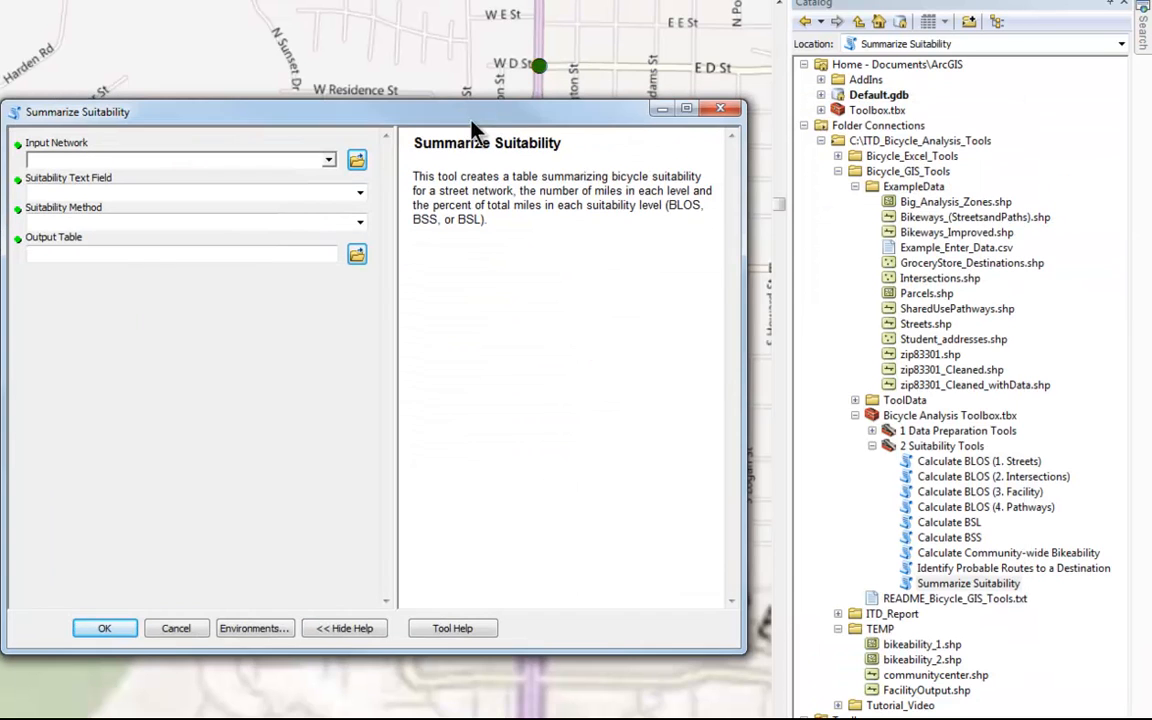
{"action": "left_click", "coordinate": [329, 160]}
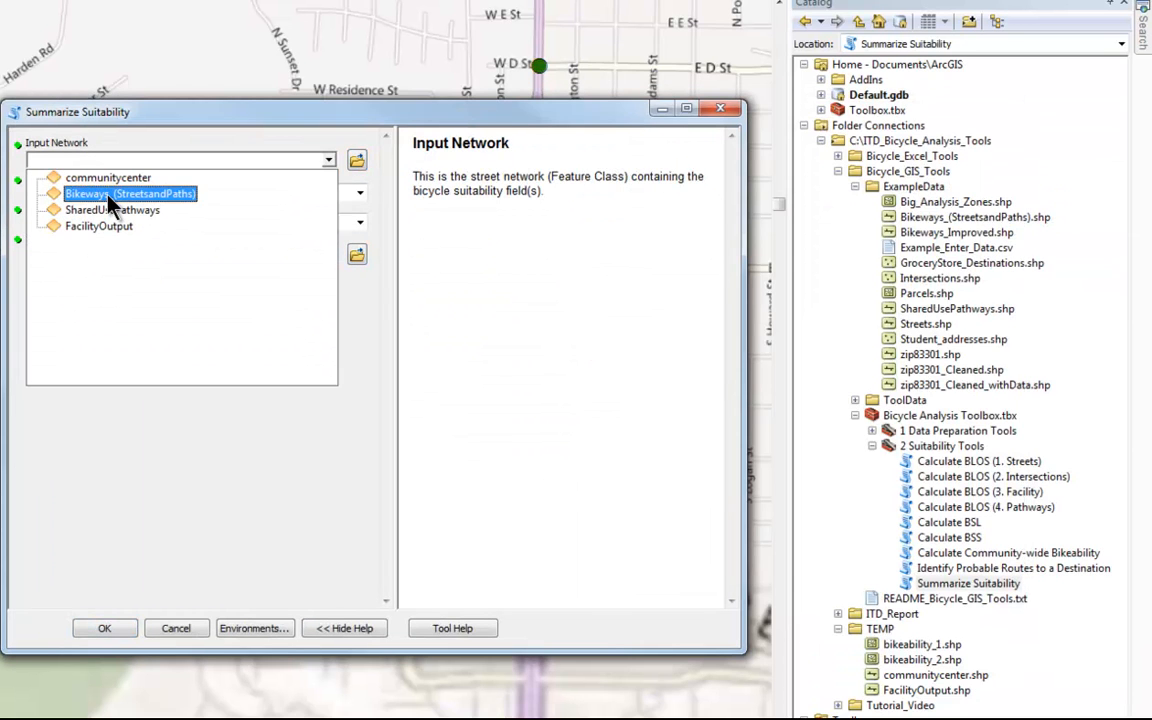
{"action": "left_click", "coordinate": [108, 196]}
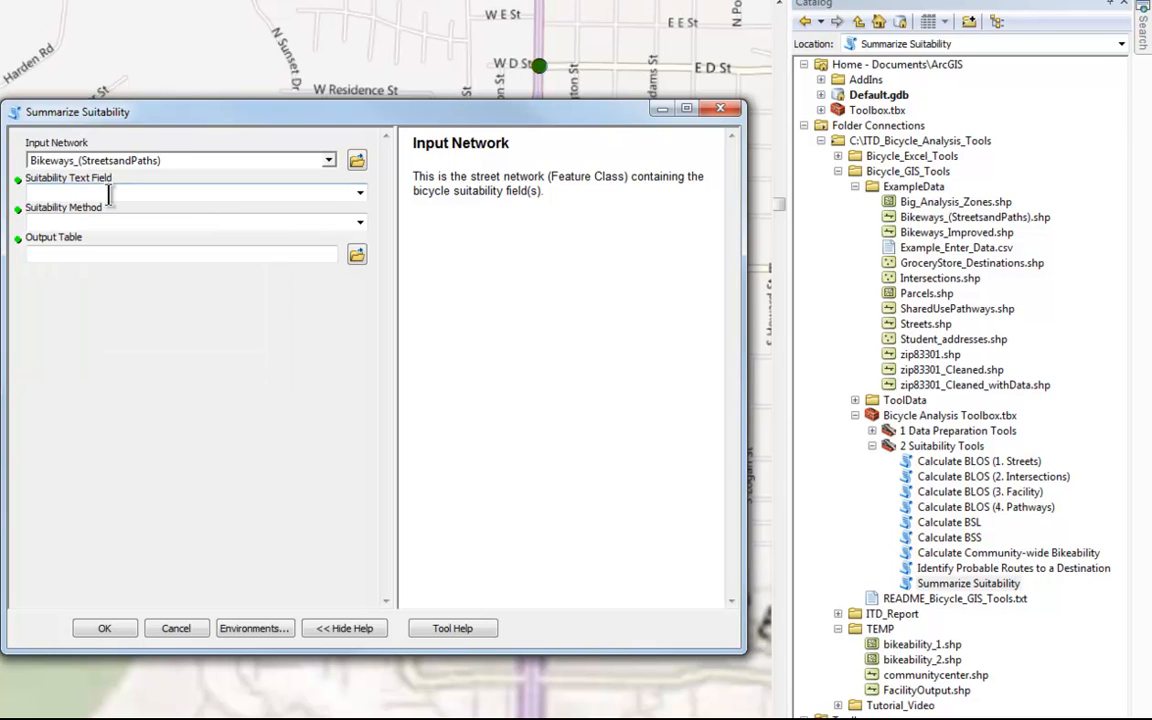
{"action": "left_click", "coordinate": [361, 193]}
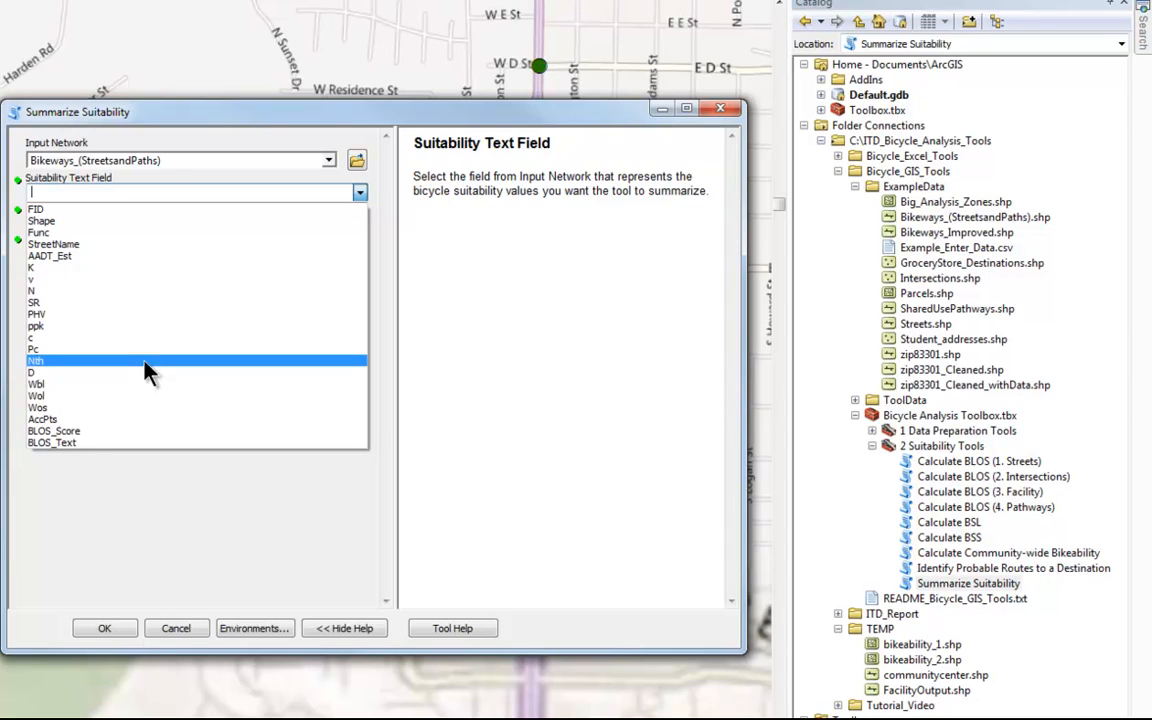
{"action": "left_click", "coordinate": [96, 445]}
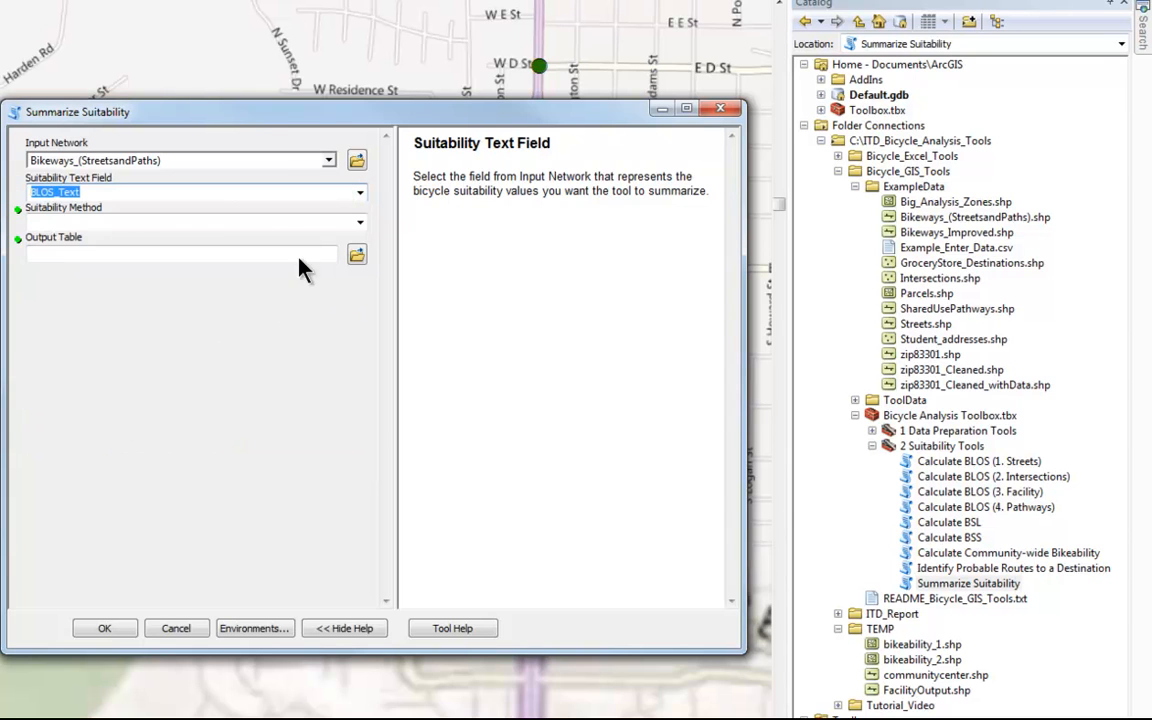
{"action": "left_click", "coordinate": [360, 222]}
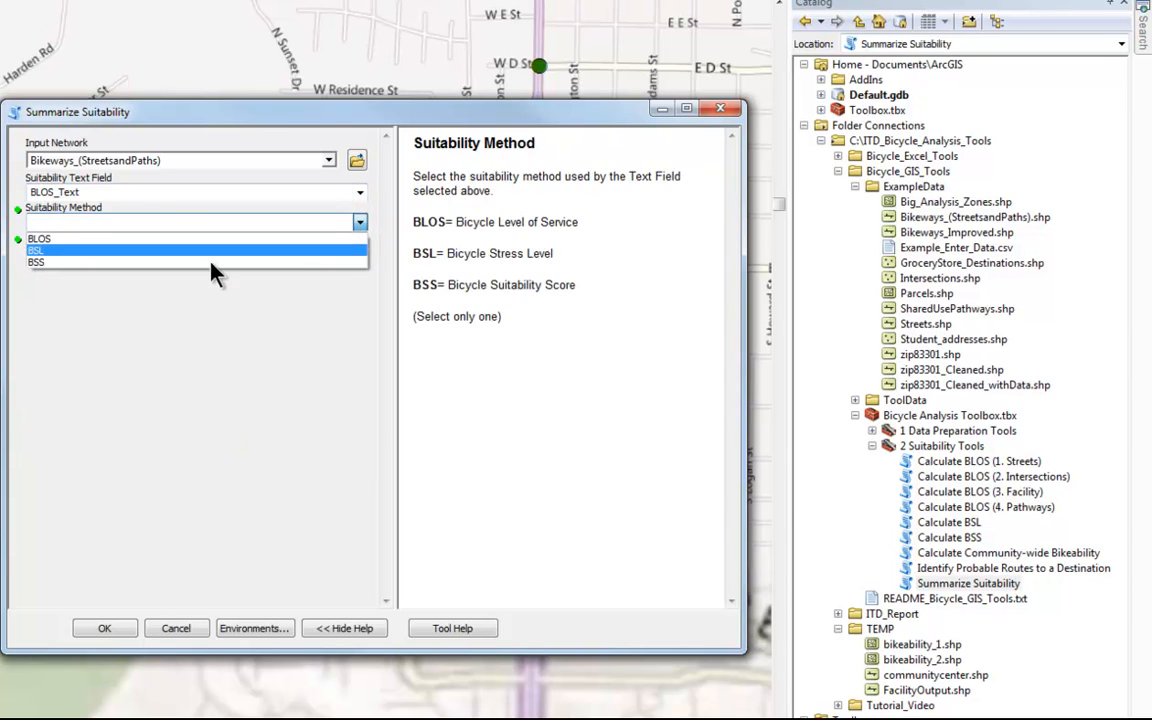
{"action": "left_click", "coordinate": [88, 249]}
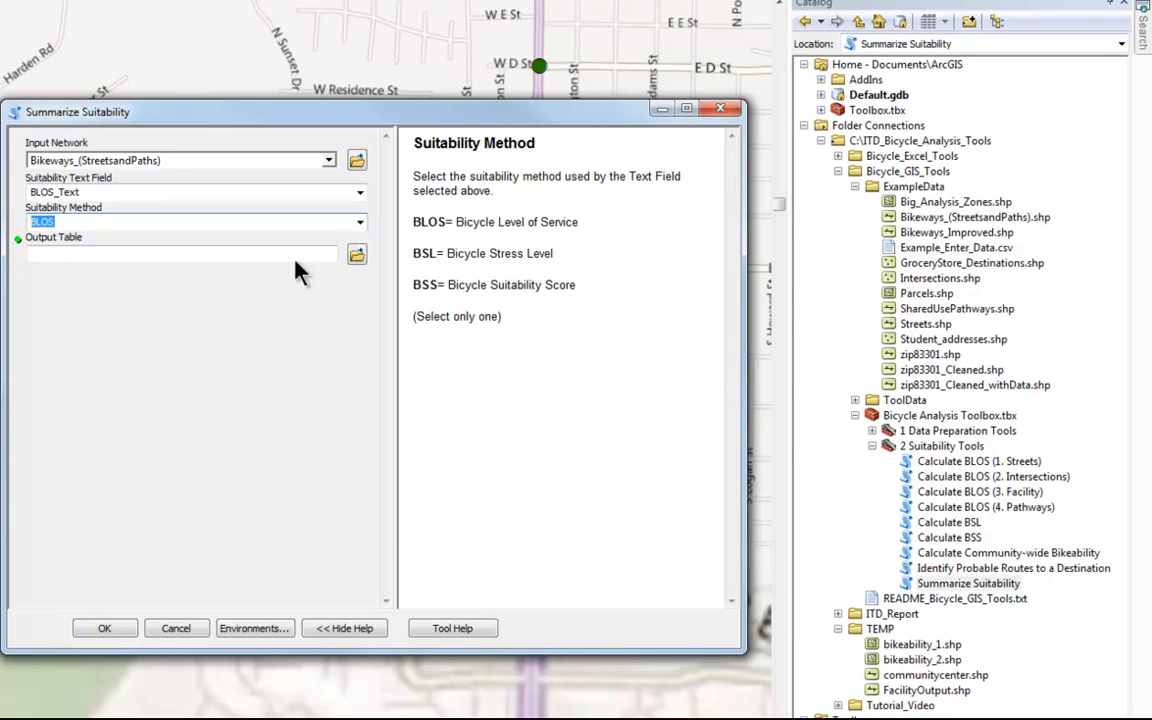
Name the output table SummaryTable in the TEMP folder, run the summary tool and close its completion report
{"action": "left_click", "coordinate": [357, 254]}
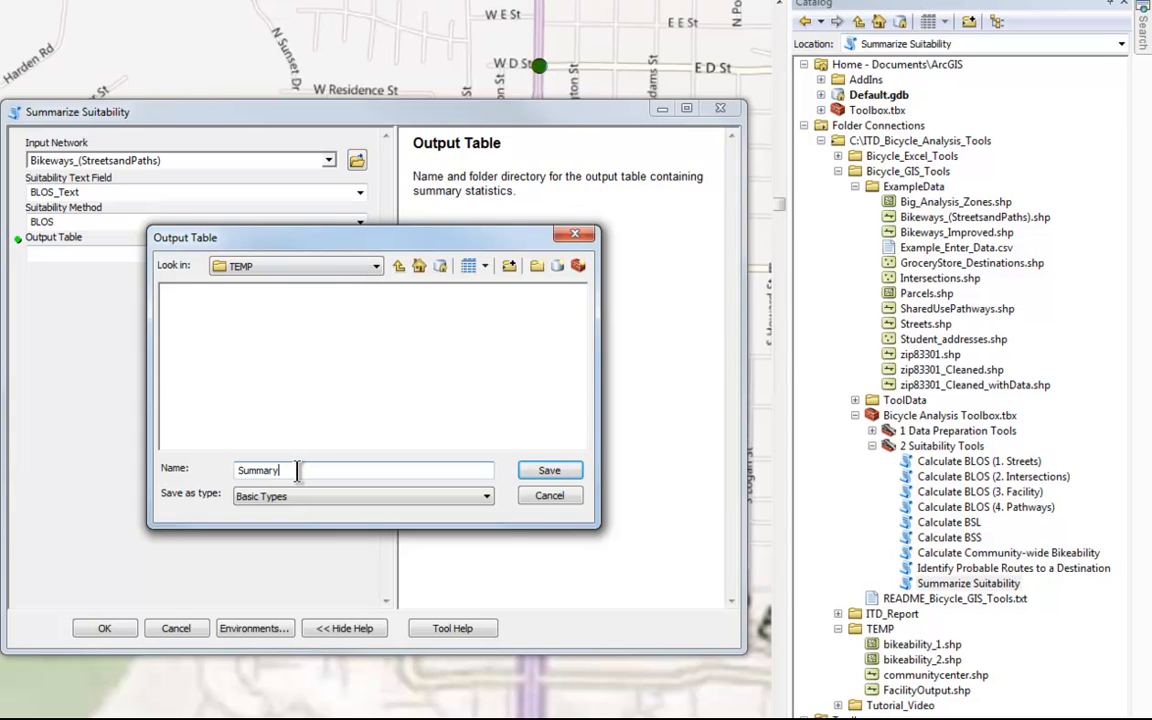
{"action": "left_click", "coordinate": [548, 480]}
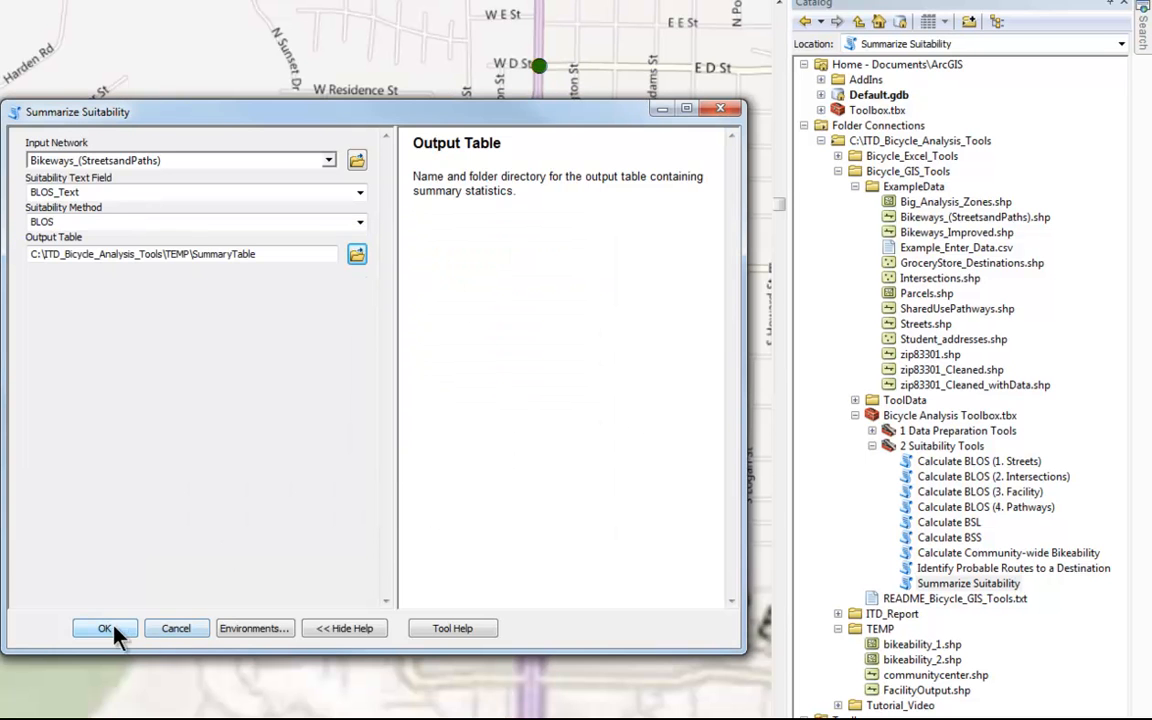
{"action": "left_click", "coordinate": [114, 630]}
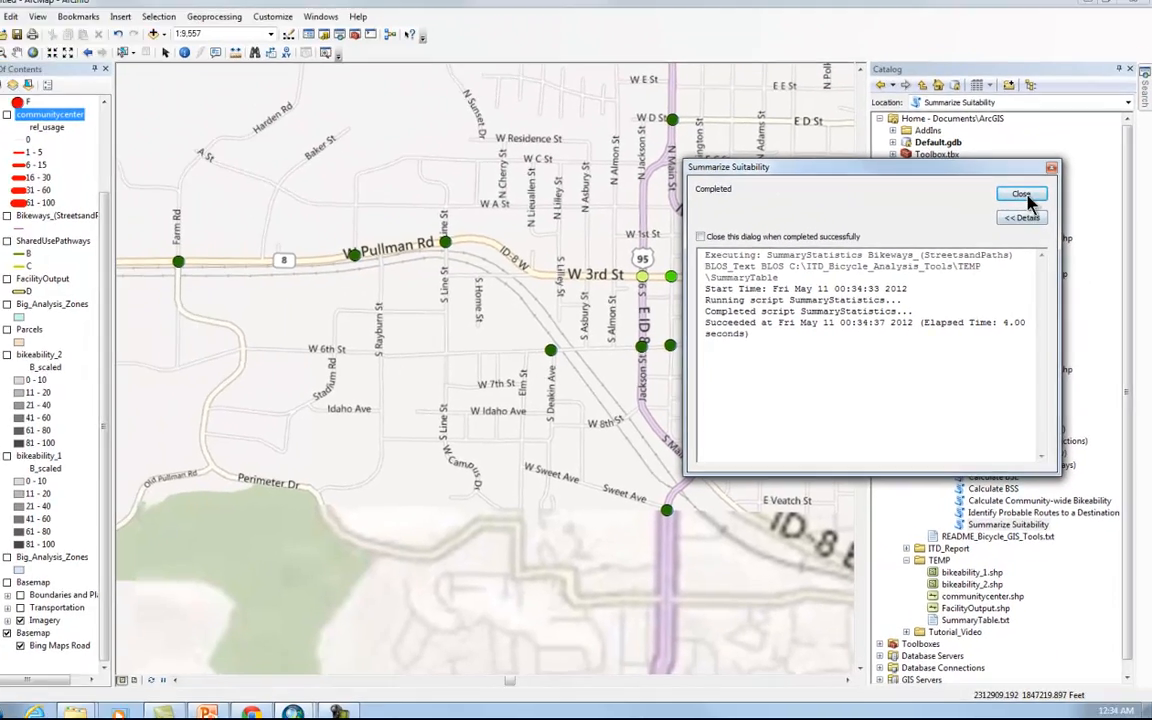
{"action": "left_click", "coordinate": [990, 165]}
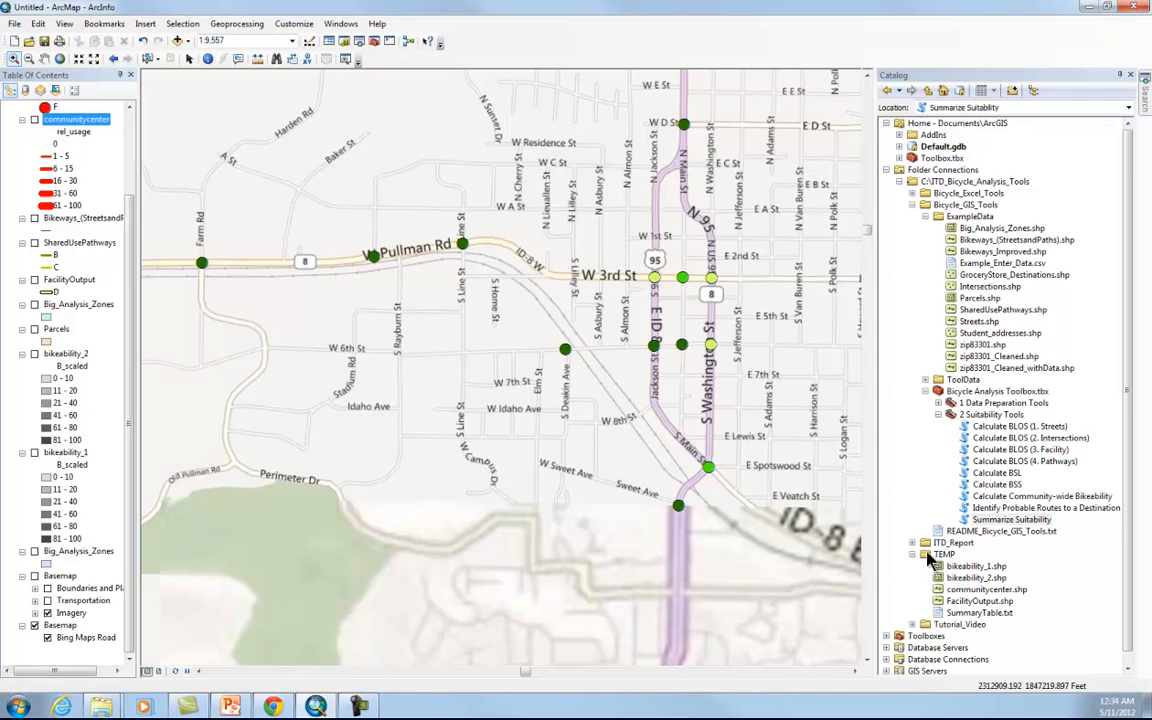
Open SummaryTable.txt from the TEMP folder, review the miles and percentage for each BLOS level, and close it
{"action": "double_click", "coordinate": [977, 612]}
{"action": "left_click_drag", "start_coordinate": [416, 92], "coordinate": [562, 172]}
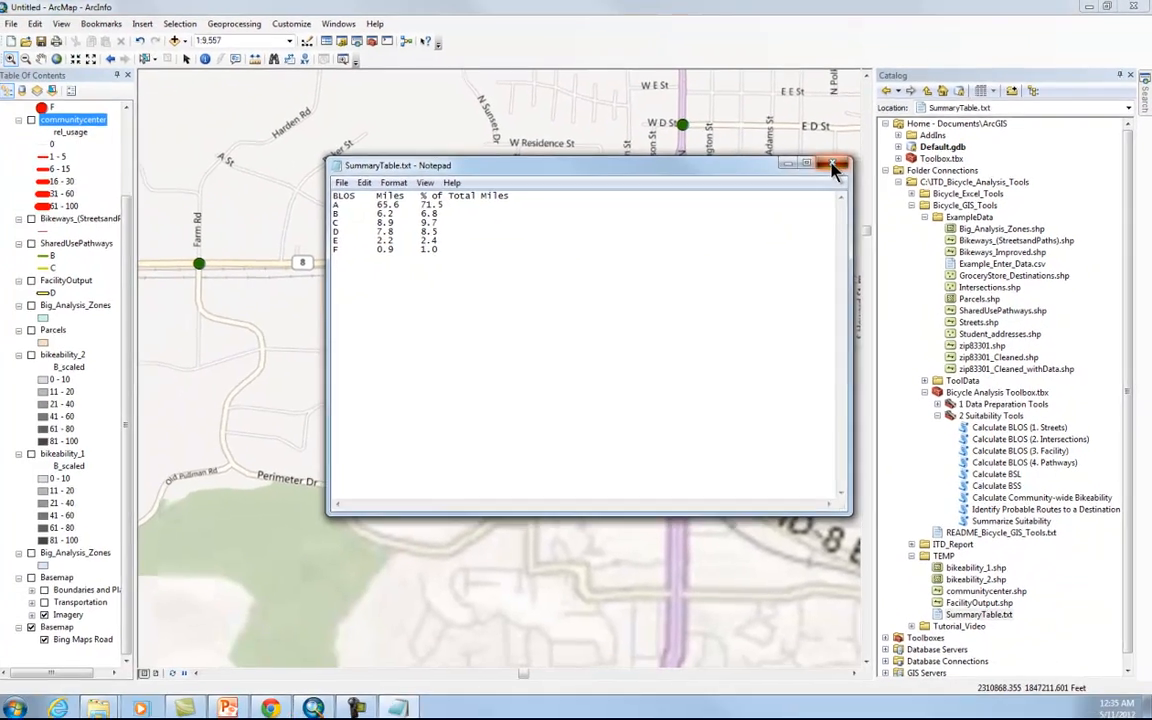
{"action": "left_click", "coordinate": [727, 216]}
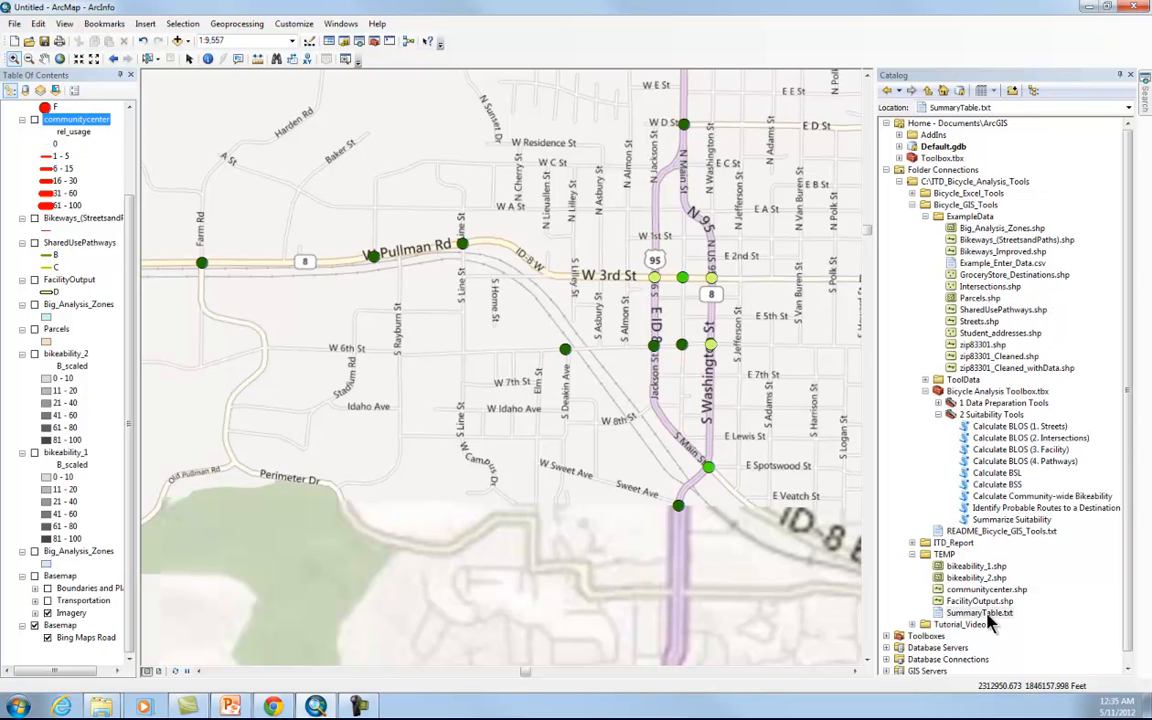
Collapse 2 Suitability Tools, expand the 1 Data Preparation Tools toolset, and hide the Bing Maps Road basemap and Intersections layer
{"action": "left_click", "coordinate": [938, 414]}
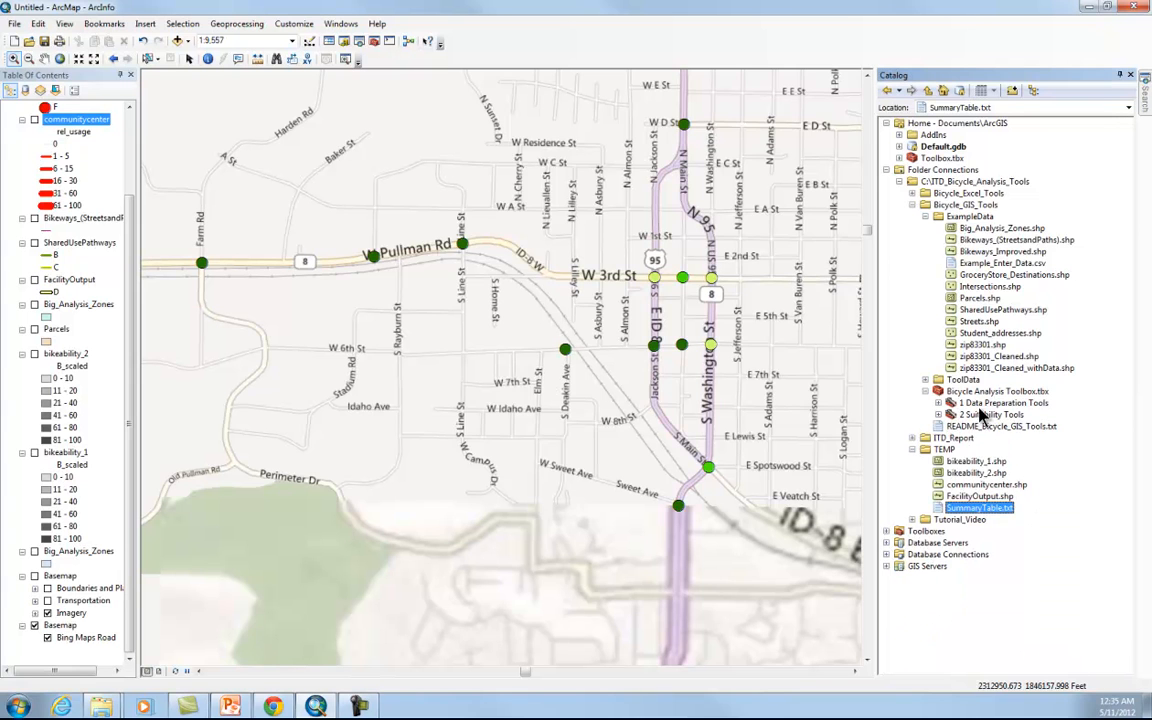
{"action": "left_click", "coordinate": [938, 403]}
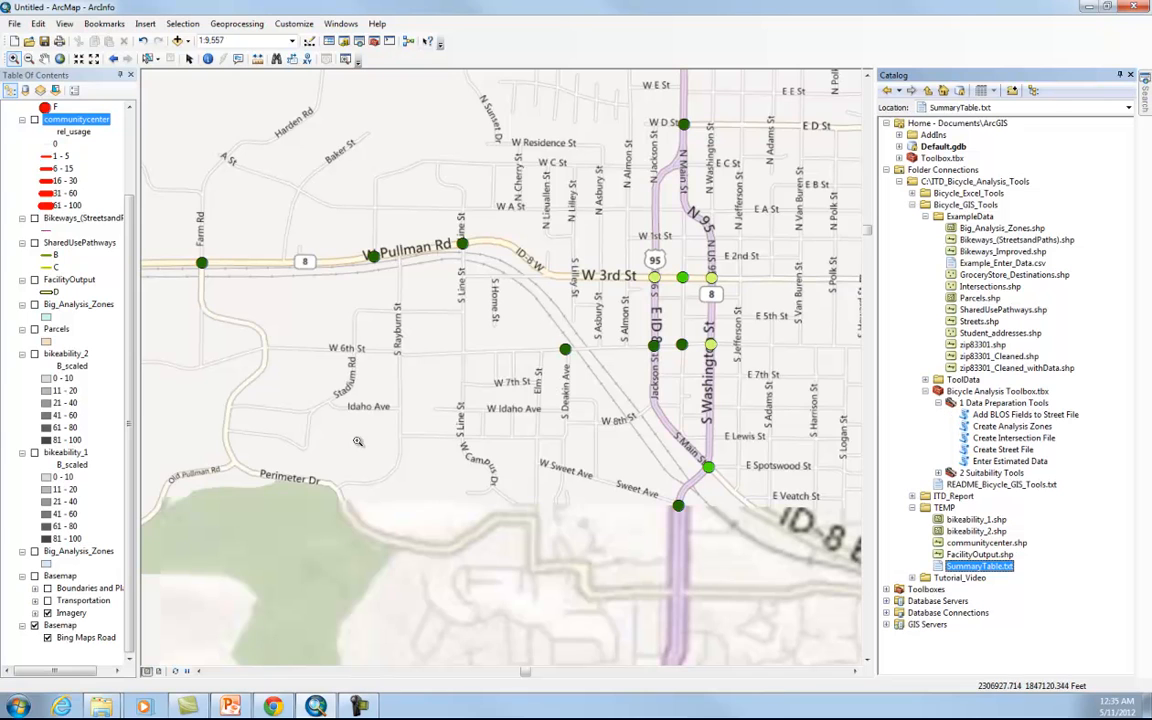
{"action": "left_click", "coordinate": [34, 625]}
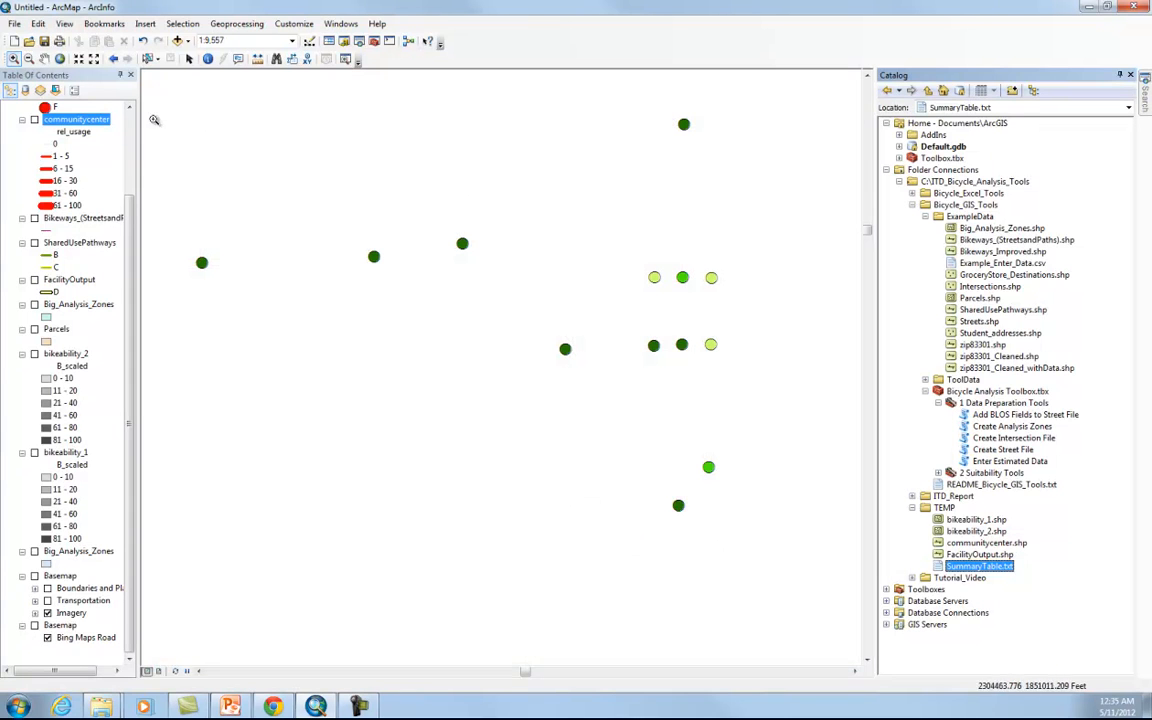
{"action": "left_click_drag", "start_coordinate": [128, 236], "coordinate": [126, 106]}
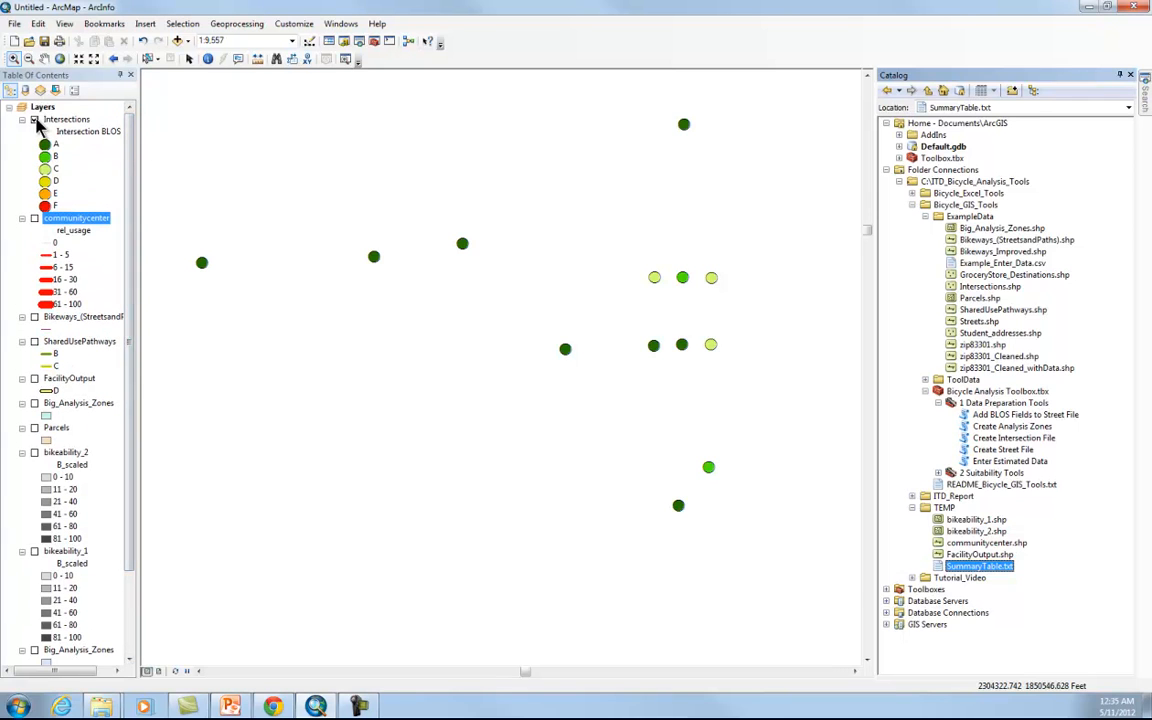
{"action": "left_click", "coordinate": [34, 119]}
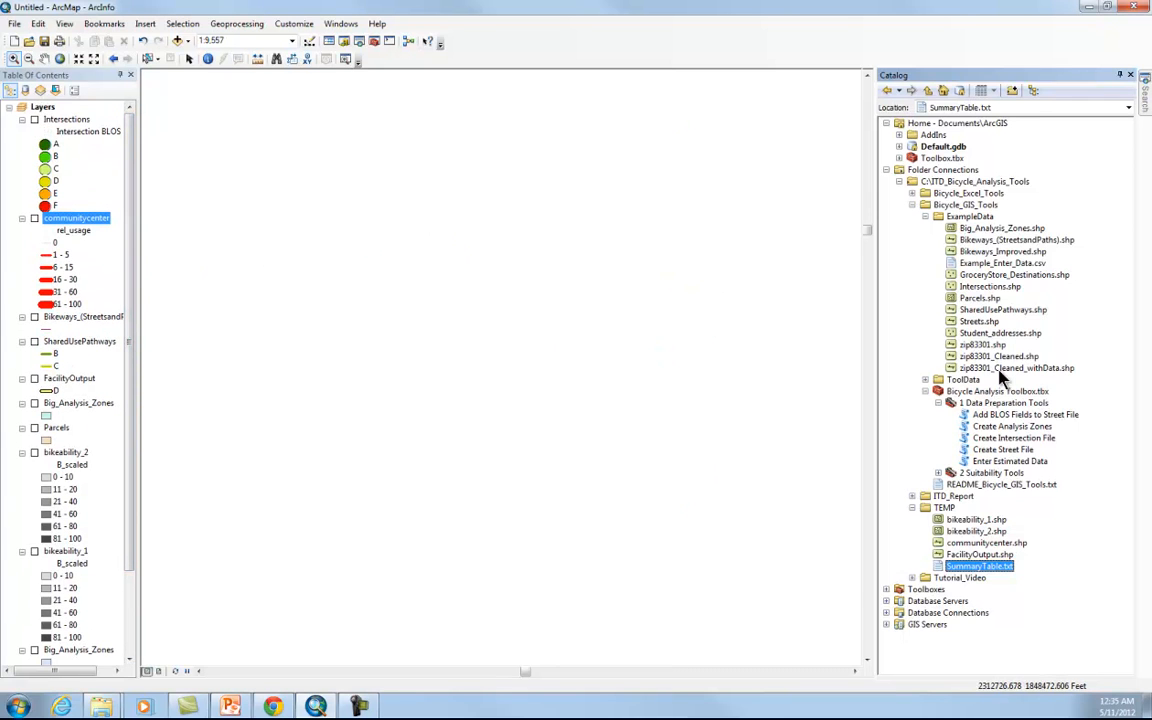
Open the Add BLOS Fields to Street File tool, read its field descriptions, and close it without running it
{"action": "double_click", "coordinate": [1020, 417]}
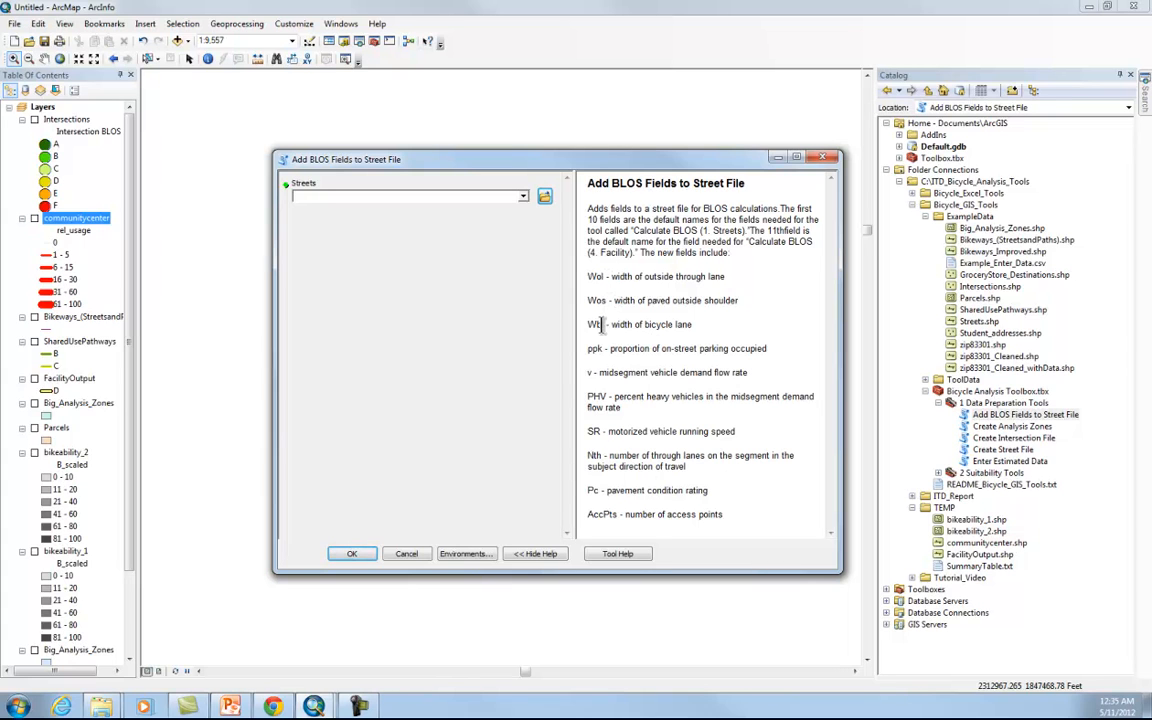
{"action": "left_click", "coordinate": [823, 159]}
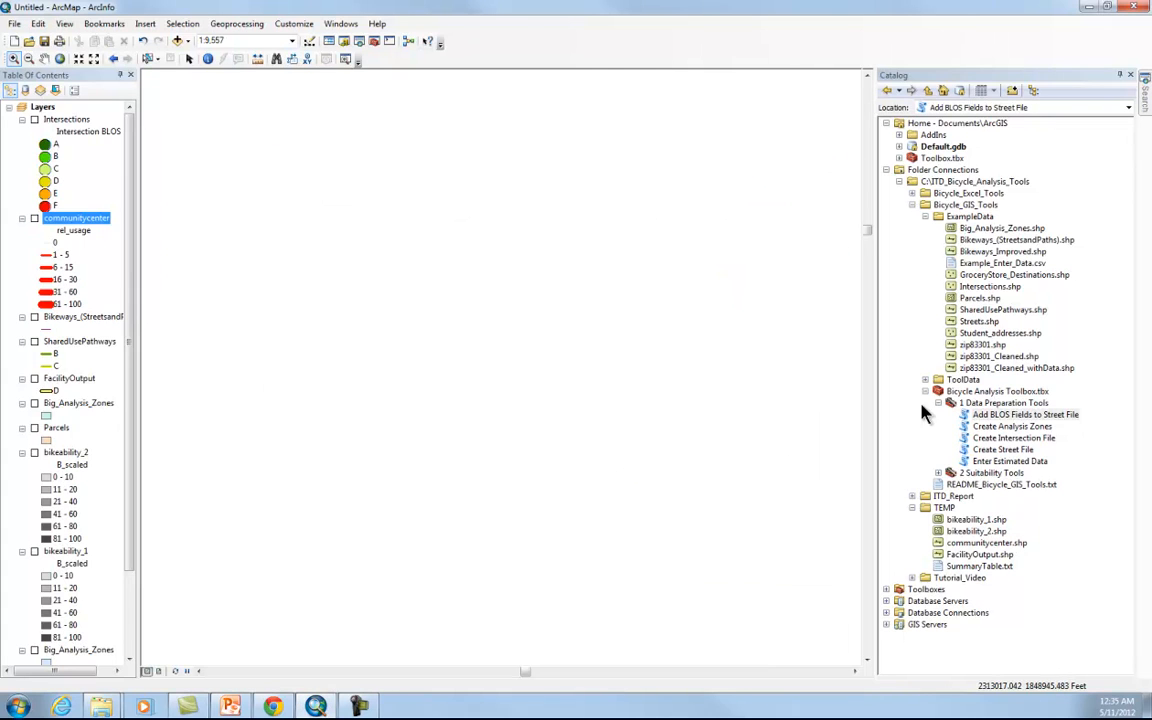
Preview the Create Analysis Zones tool with Bikeways_(StreetsandPaths) as the input bikeway network, and cancel it without running
{"action": "double_click", "coordinate": [1000, 428]}
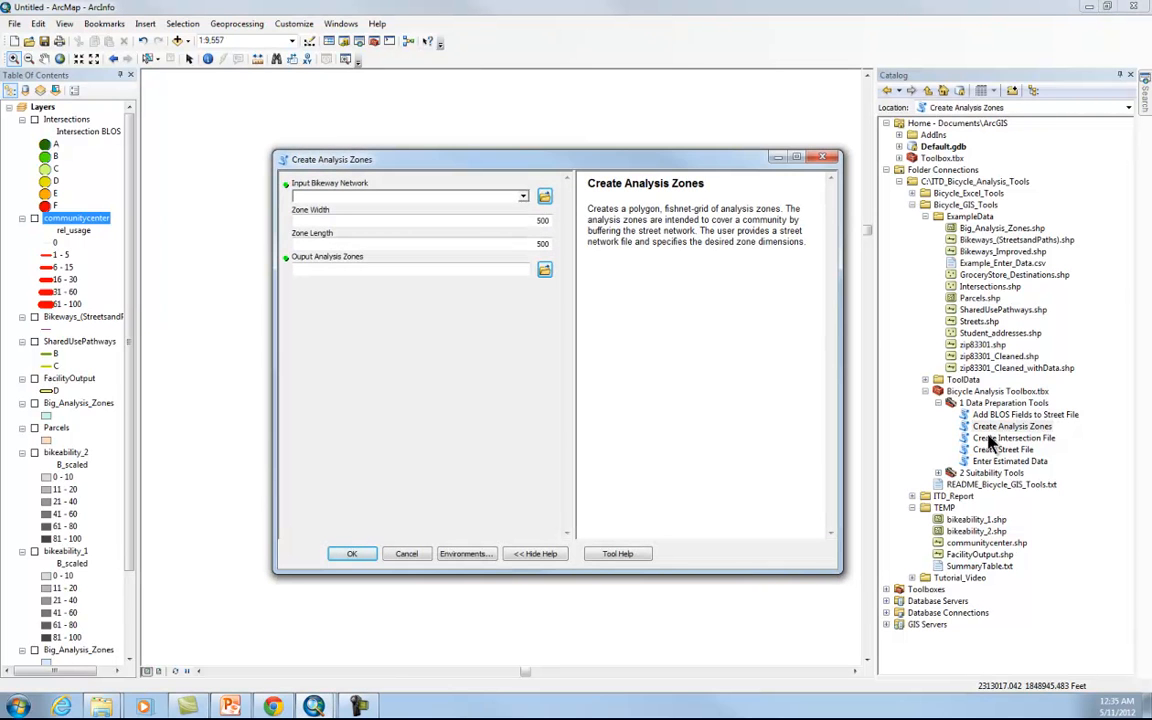
{"action": "left_click", "coordinate": [523, 196]}
{"action": "left_click", "coordinate": [398, 223]}
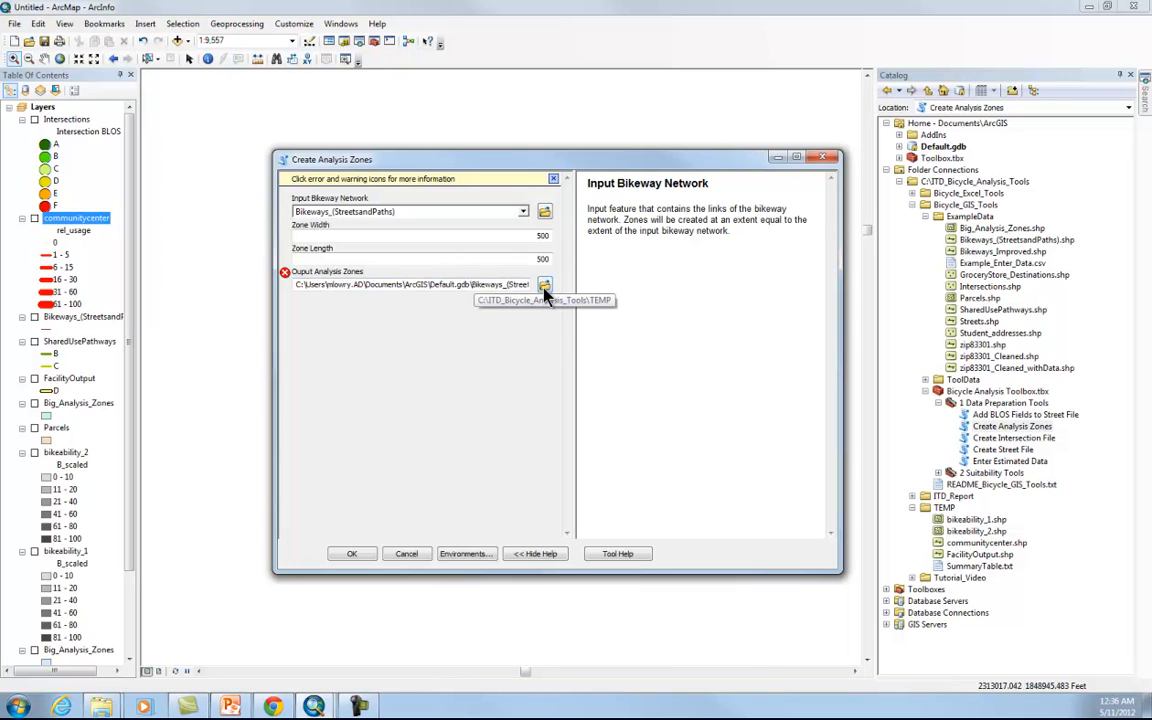
{"action": "left_click", "coordinate": [406, 554]}
Add Big_Analysis_Zones.shp from the ExampleData folder to the map and zoom to that layer's extent
{"action": "left_click_drag", "start_coordinate": [1003, 228], "coordinate": [717, 287]}
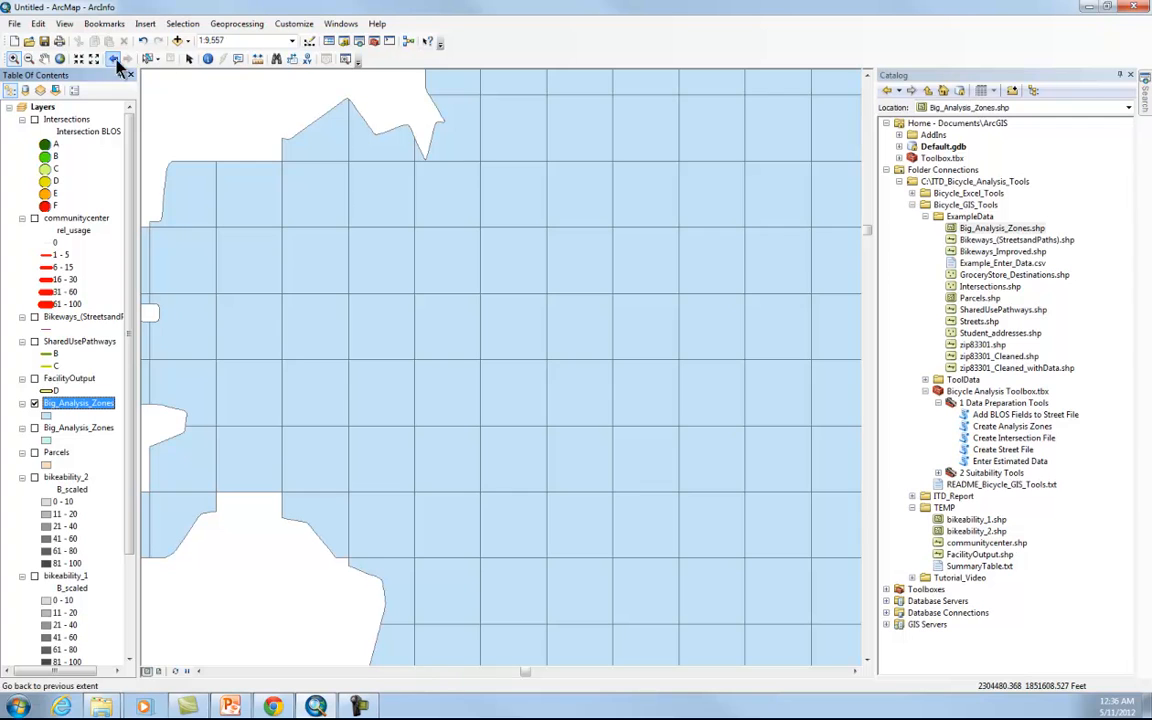
{"action": "right_click", "coordinate": [84, 403]}
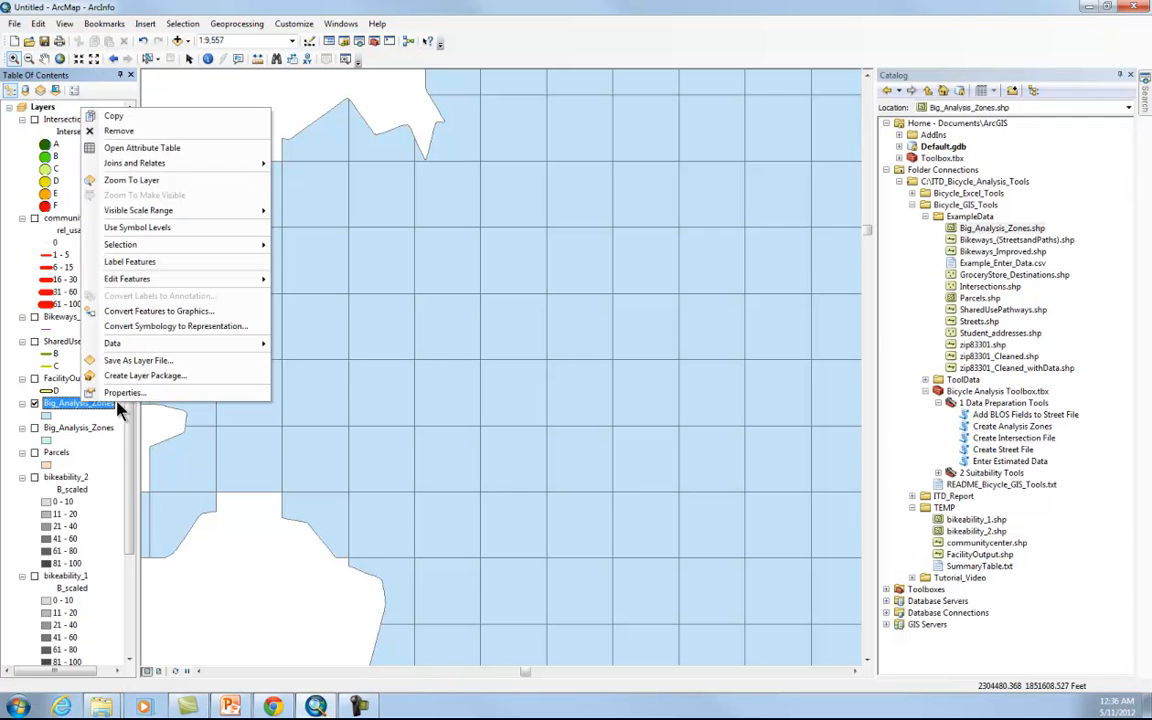
{"action": "left_click", "coordinate": [160, 181]}
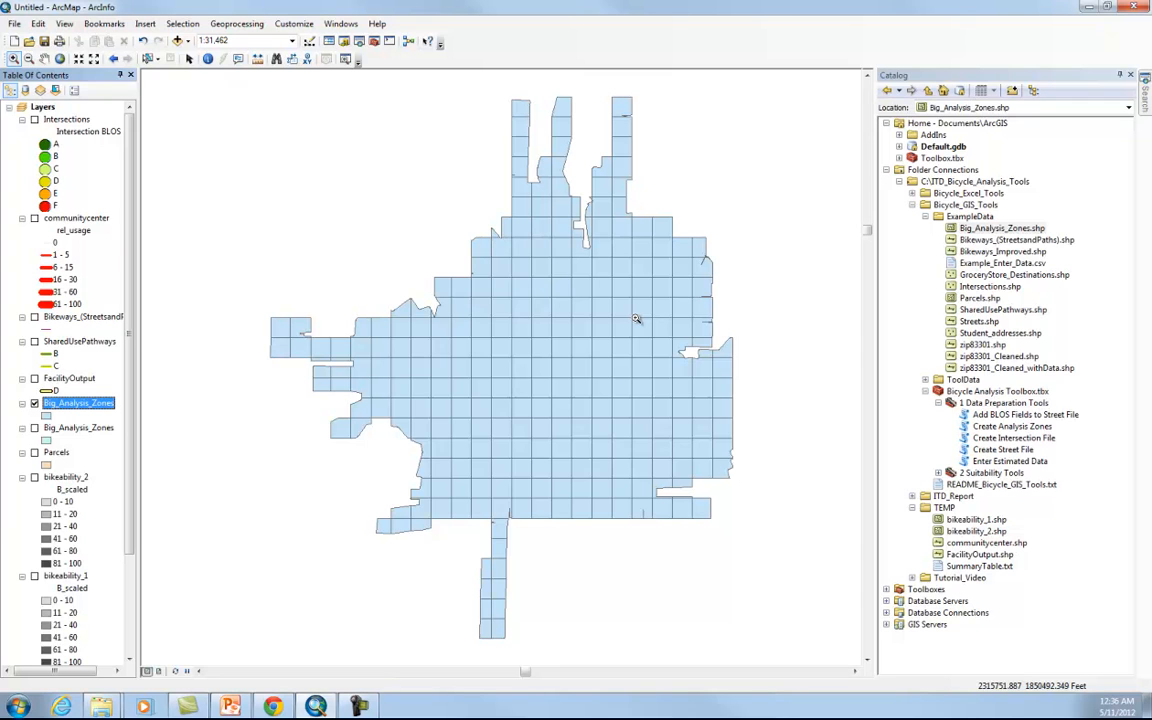
Run Create Intersection File on Bikeways_(StreetsandPaths), saving the output nodes as all_intersections in the TEMP folder, and close the completion report
{"action": "left_click", "coordinate": [999, 439]}
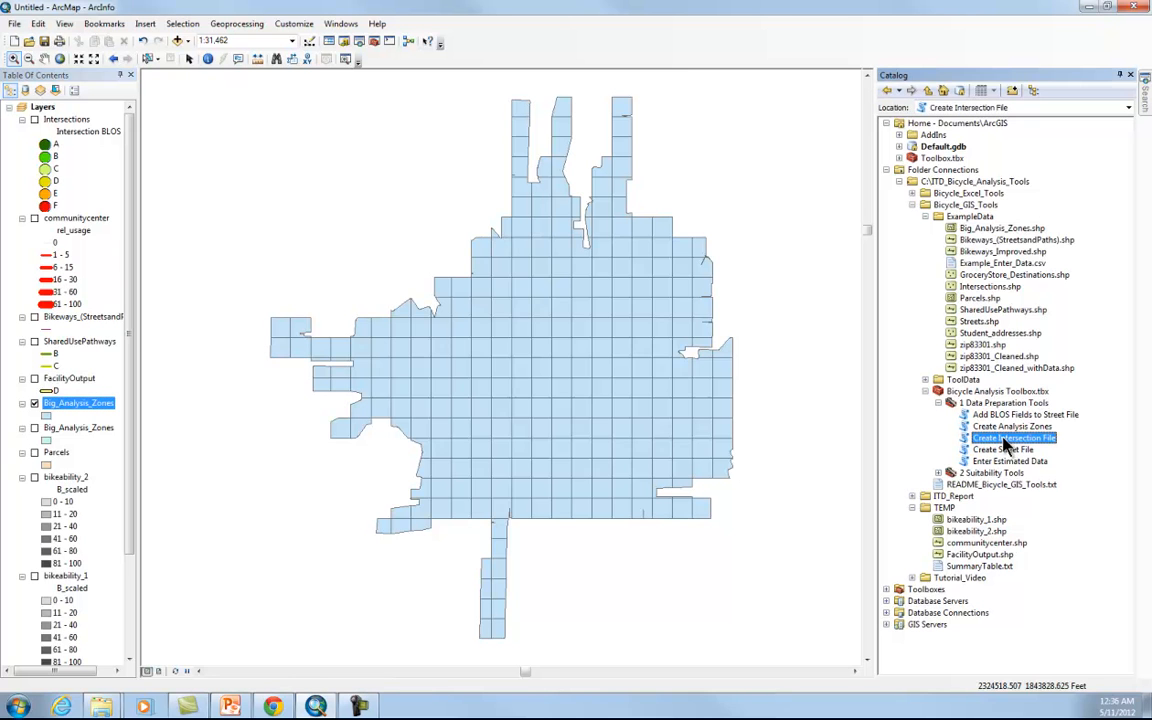
{"action": "double_click", "coordinate": [1008, 440]}
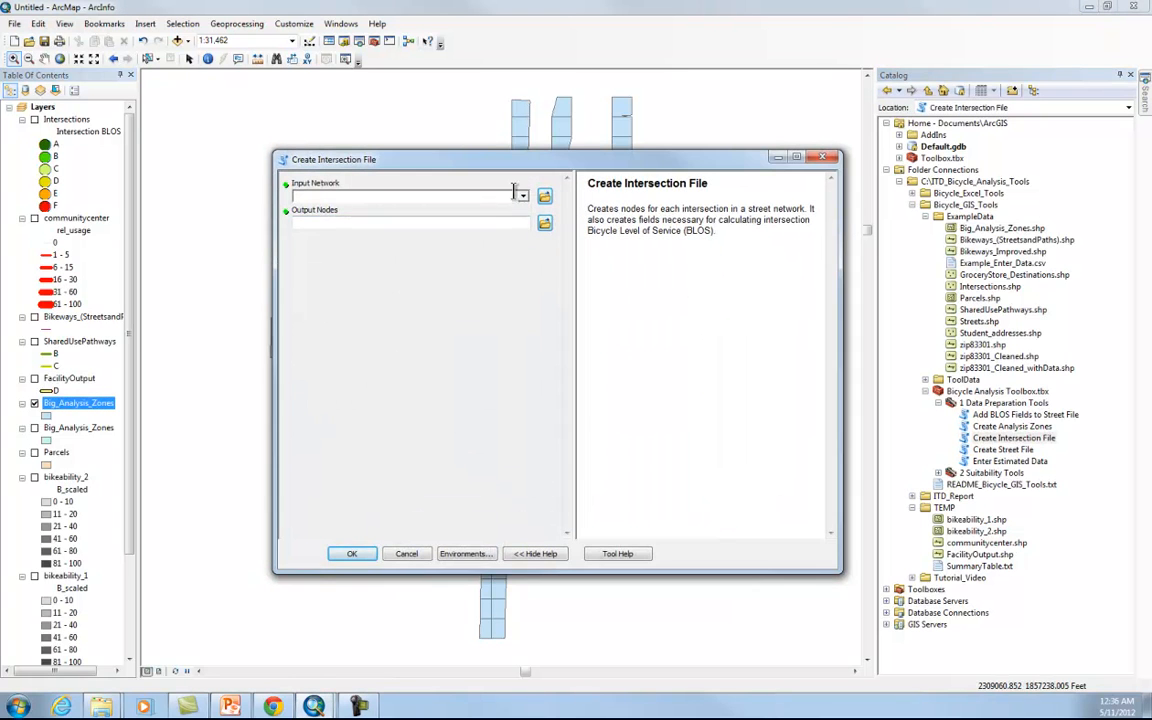
{"action": "left_click", "coordinate": [521, 195]}
{"action": "left_click", "coordinate": [371, 222]}
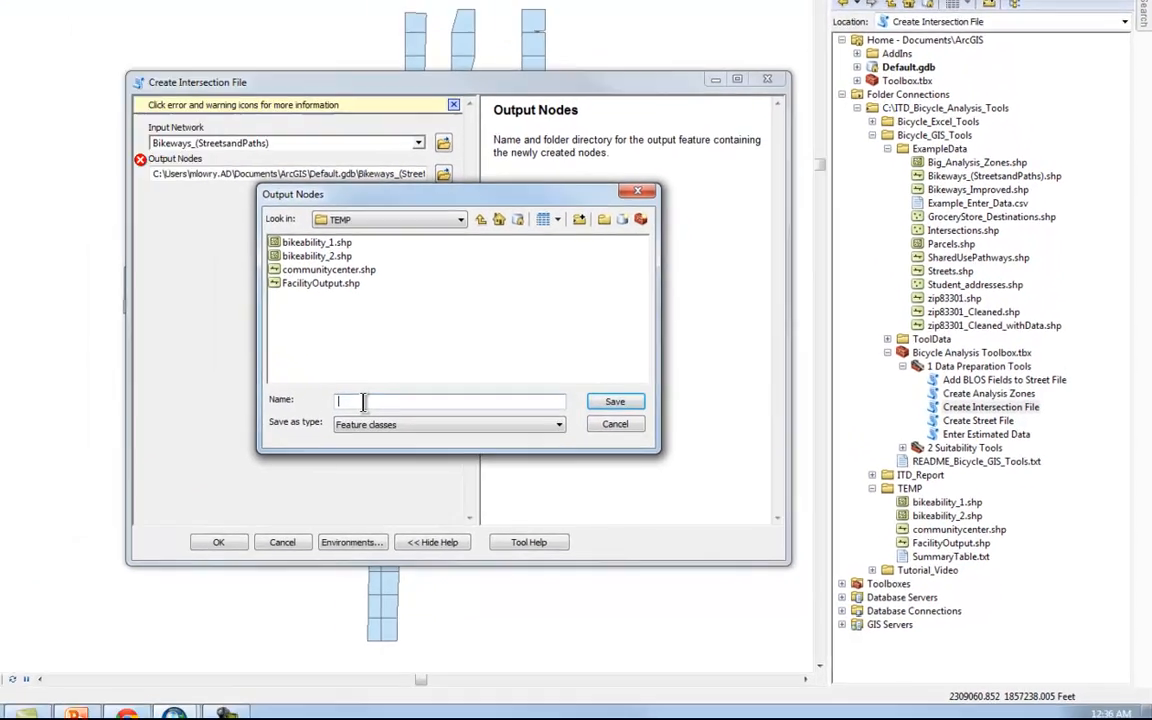
{"action": "type", "text": "all"}
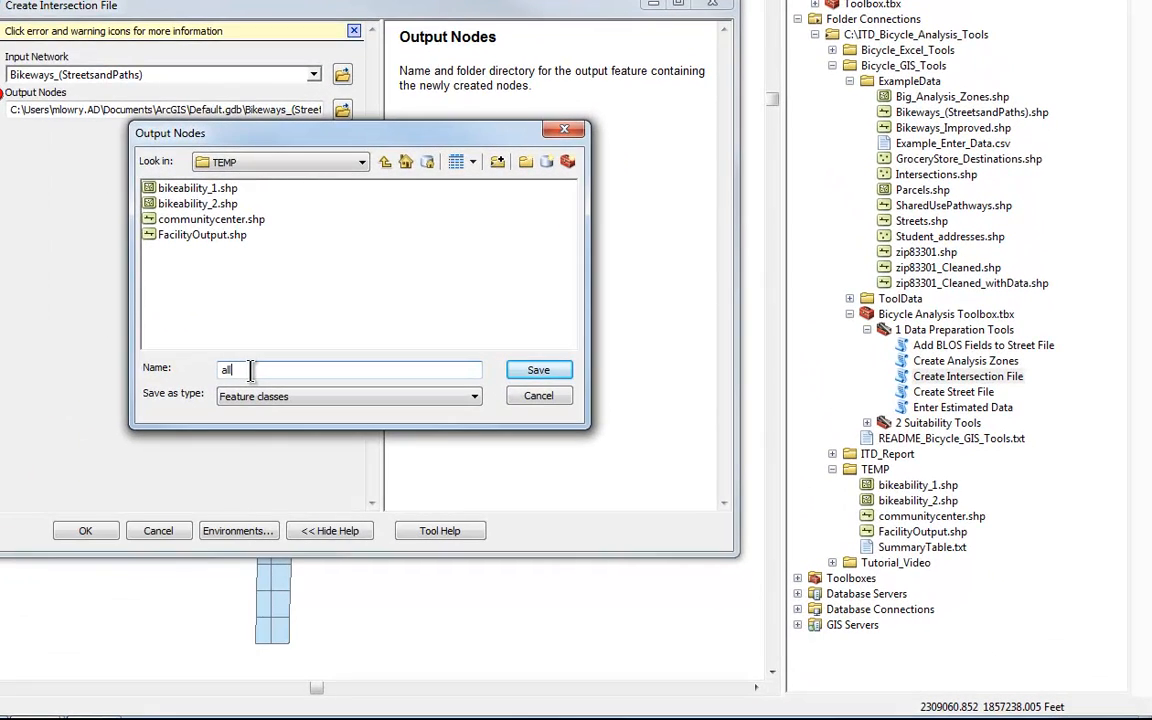
{"action": "type", "text": "_intersections"}
{"action": "key", "text": "Return"}
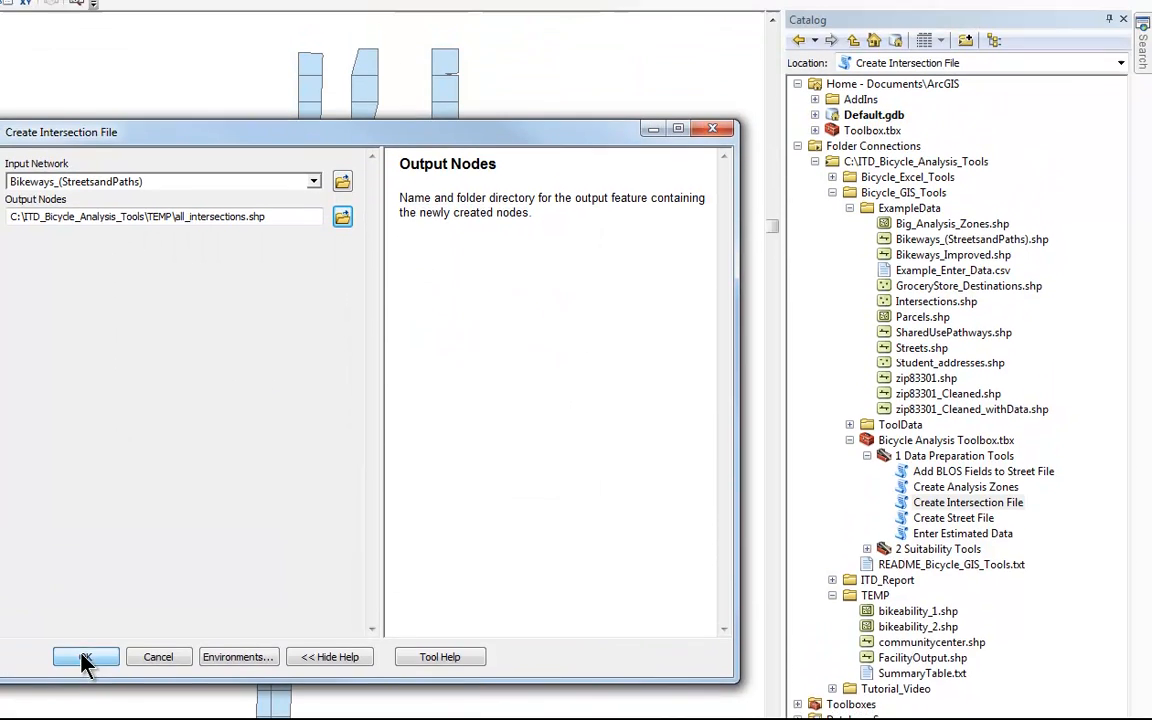
{"action": "left_click", "coordinate": [85, 658]}
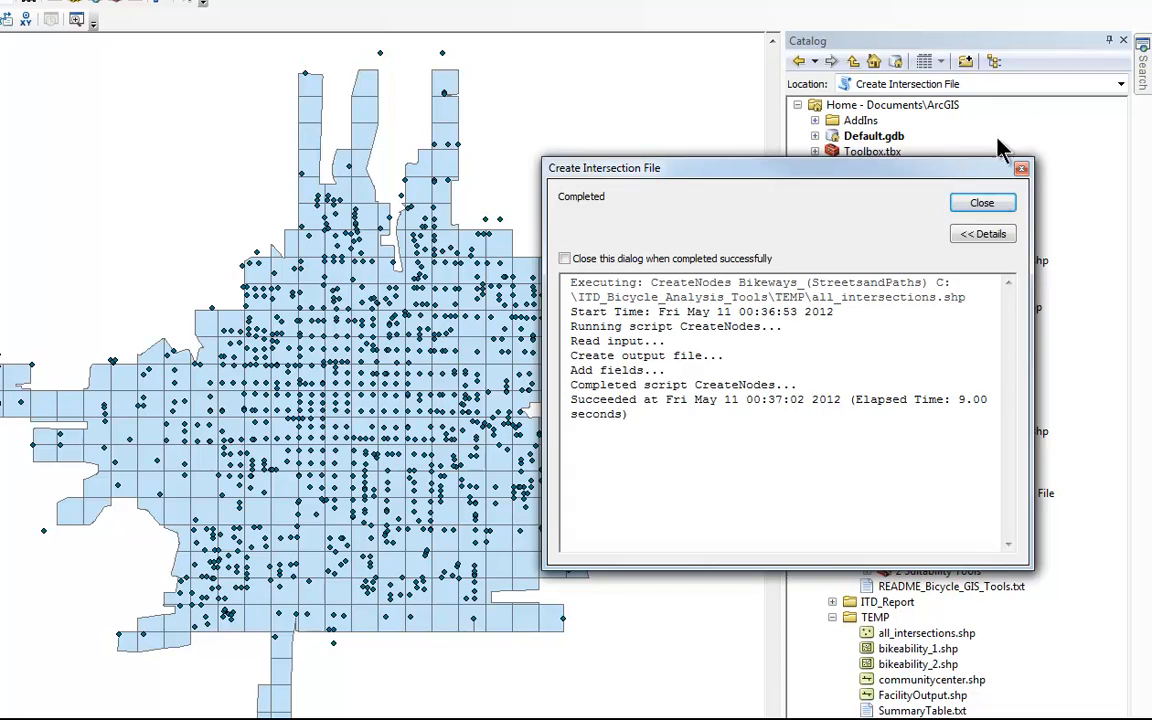
{"action": "left_click", "coordinate": [985, 205]}
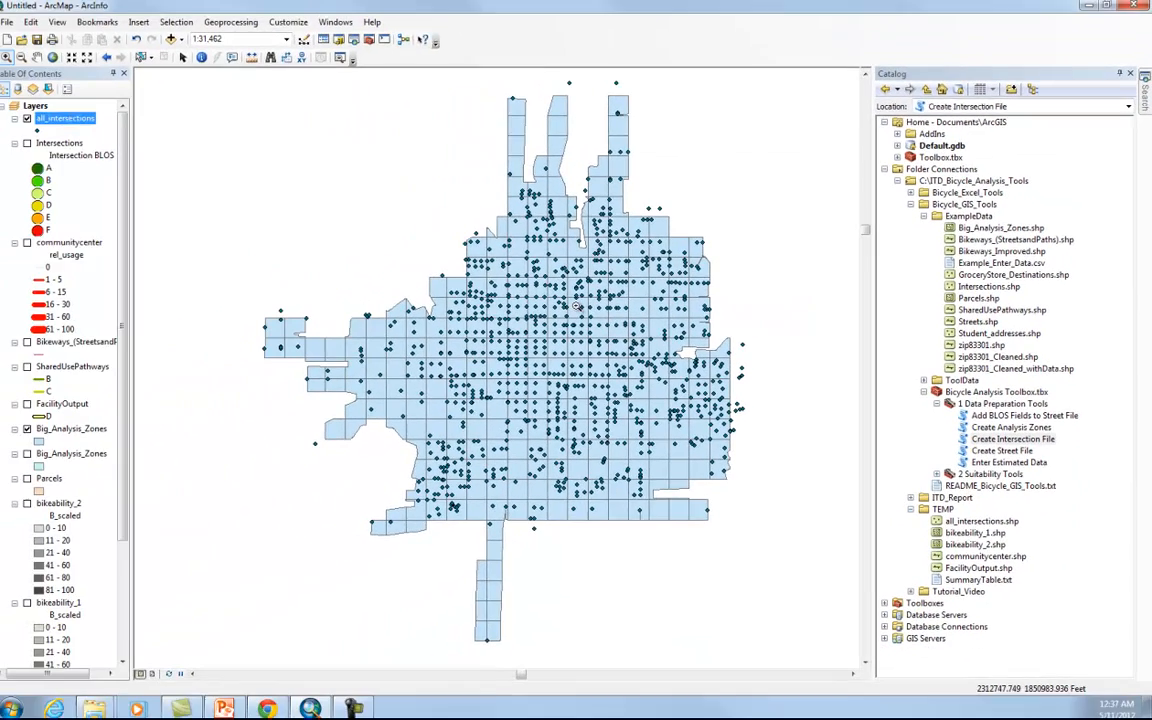
Open the all_intersections attribute table, look over its blank BLOS fields, and close it
{"action": "right_click", "coordinate": [80, 126]}
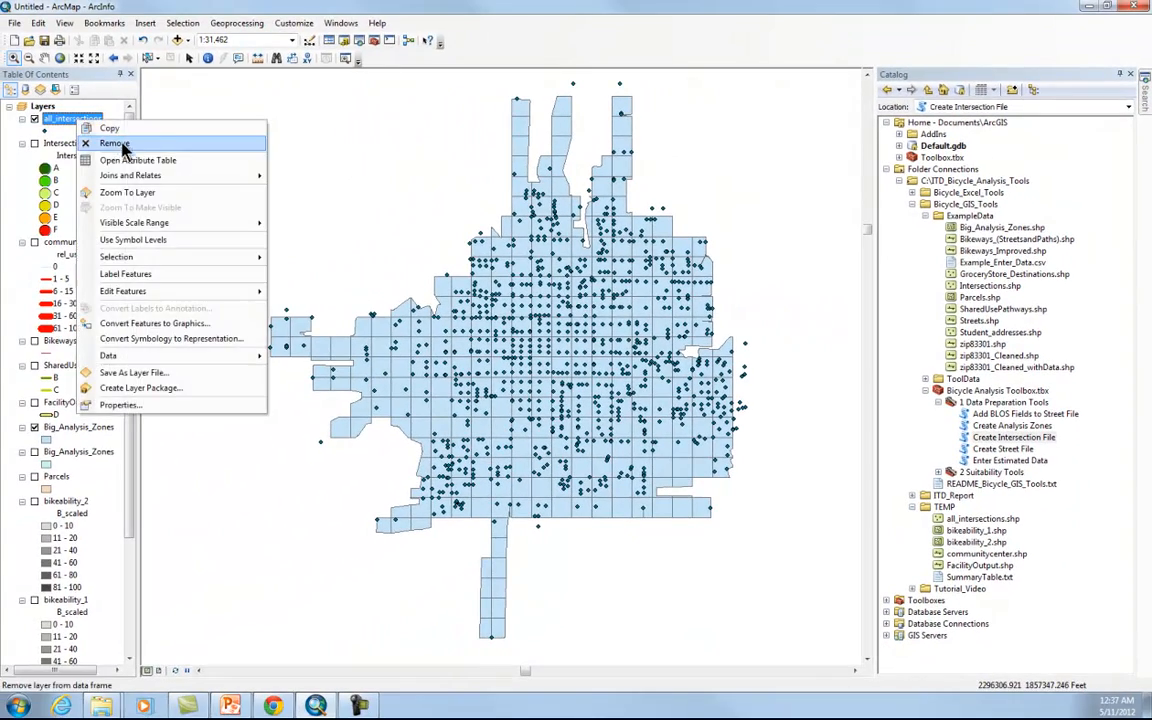
{"action": "left_click", "coordinate": [125, 162]}
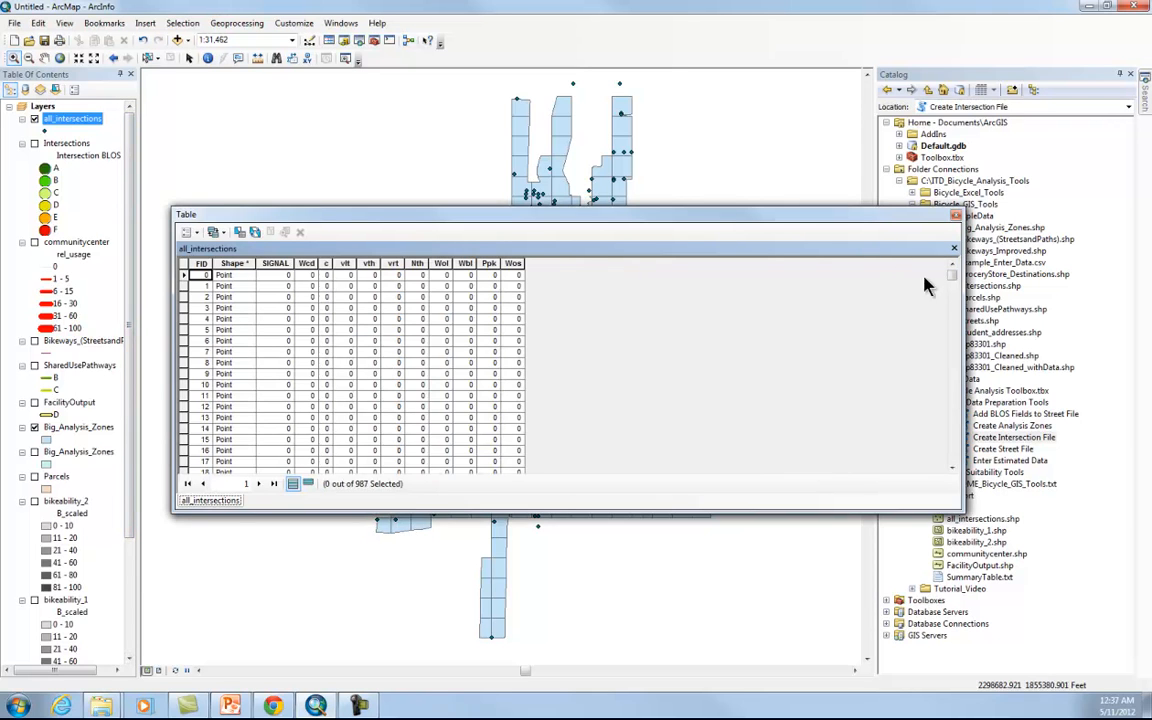
{"action": "mouse_move", "coordinate": [950, 272]}
{"action": "left_mouse_down"}
{"action": "mouse_move", "coordinate": [946, 375]}
{"action": "mouse_move", "coordinate": [945, 268]}
{"action": "left_mouse_up"}
{"action": "left_click", "coordinate": [955, 215]}
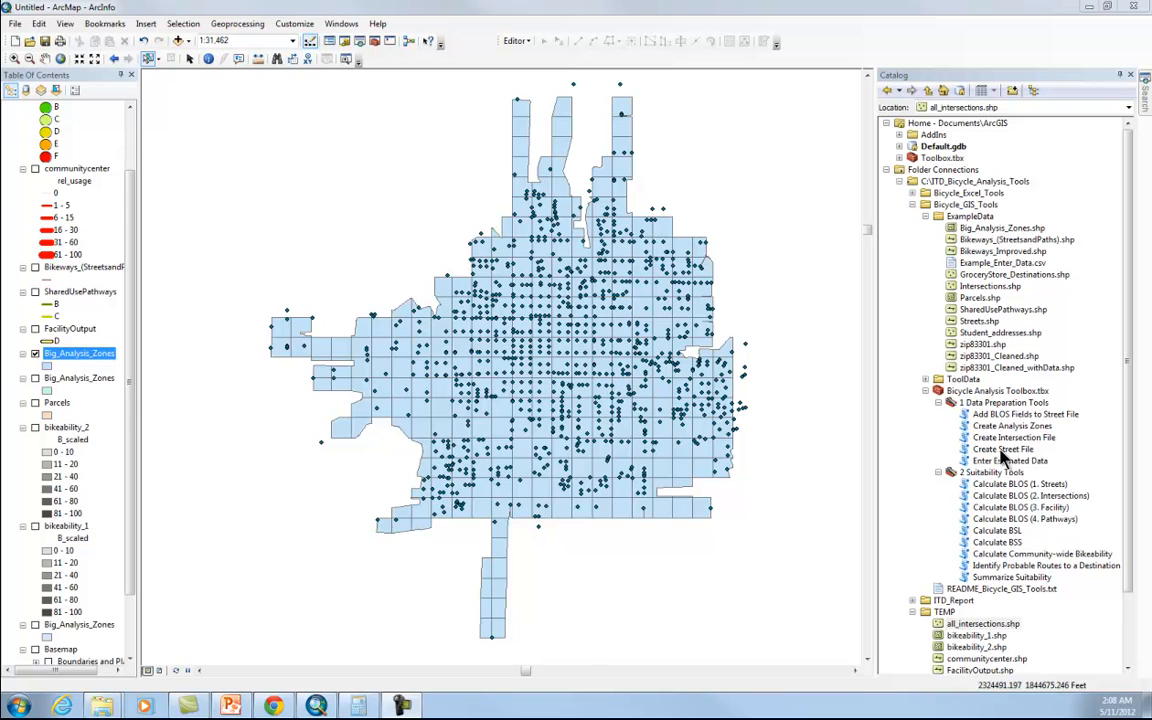
Switch to PowerPoint and present the slide comparing correct and incorrect street topology
{"action": "left_click", "coordinate": [231, 706]}
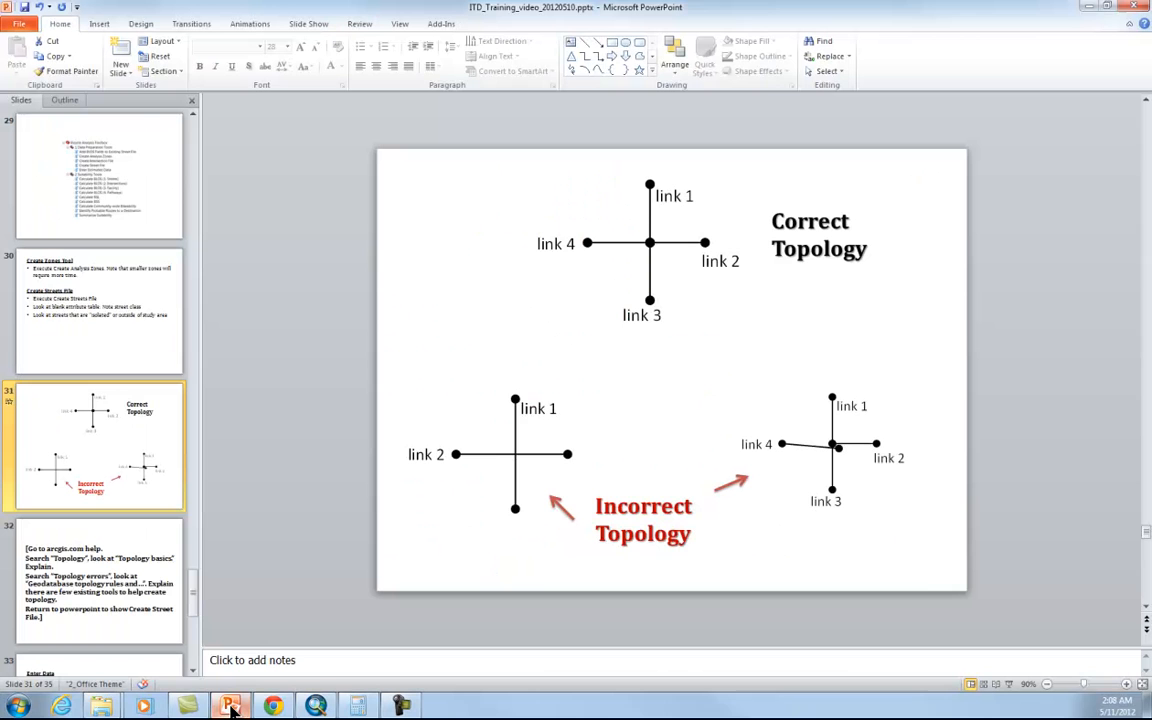
{"action": "left_click", "coordinate": [991, 684]}
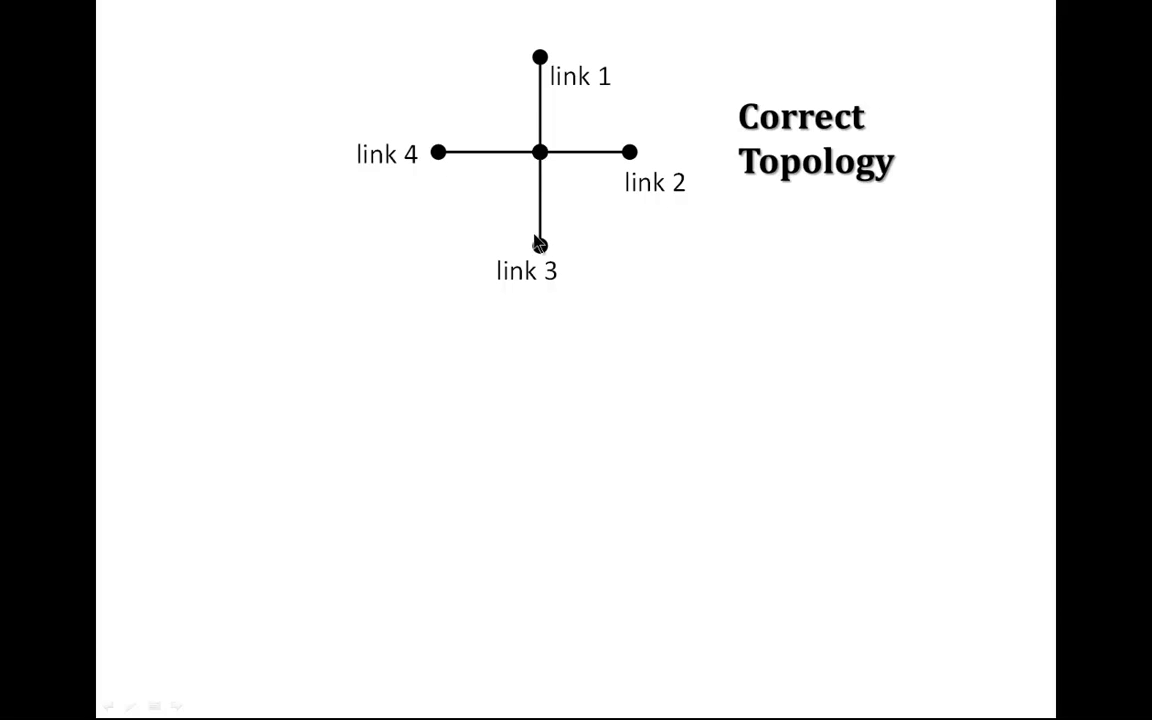
{"action": "left_click", "coordinate": [604, 362]}
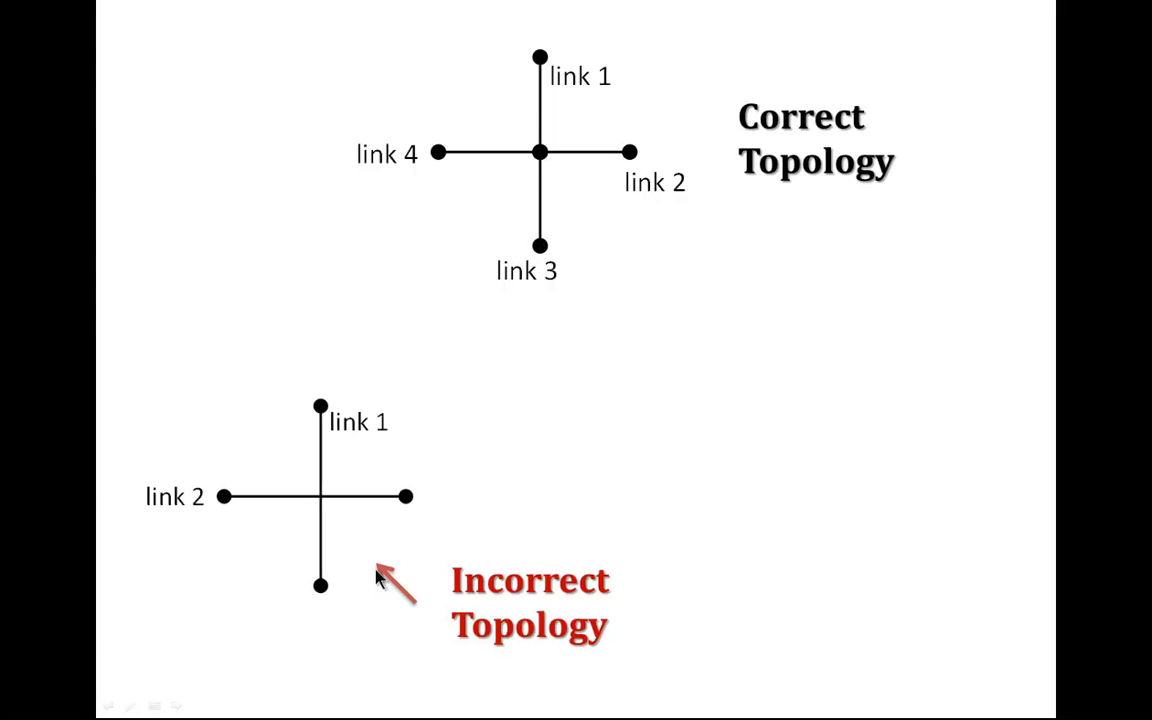
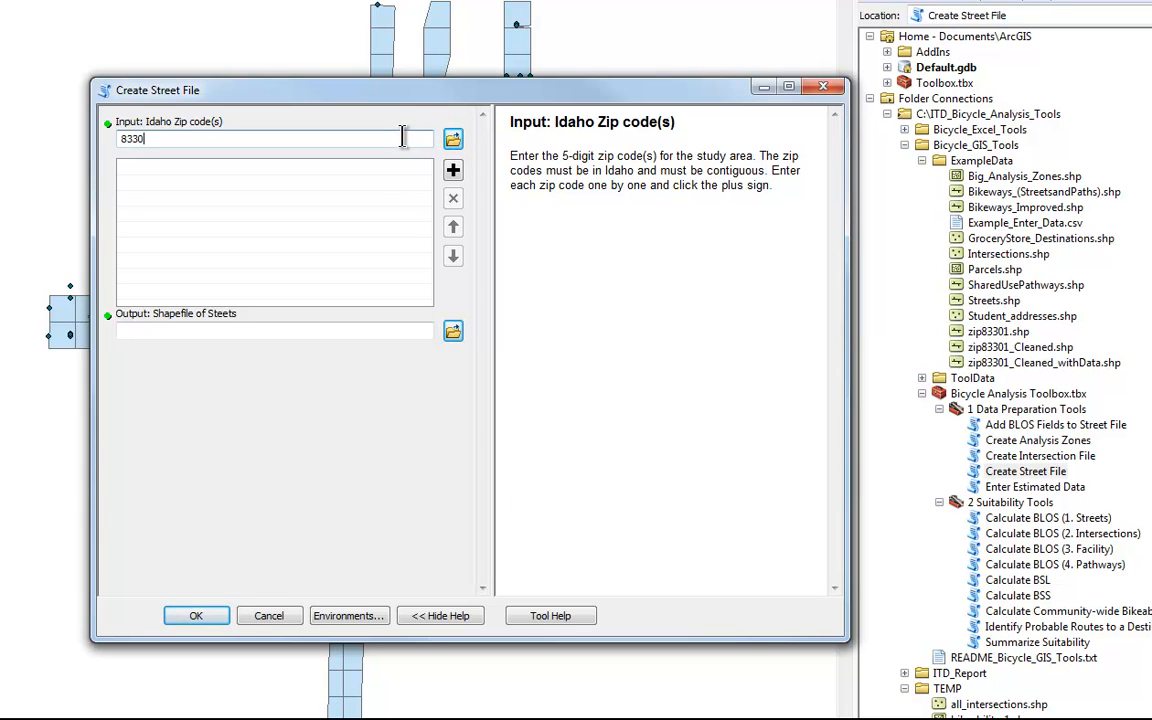
Run Create Street File for Idaho zip code 83301 with output 83301zip in the TEMP folder, and close the completion report
{"action": "left_click", "coordinate": [453, 170]}
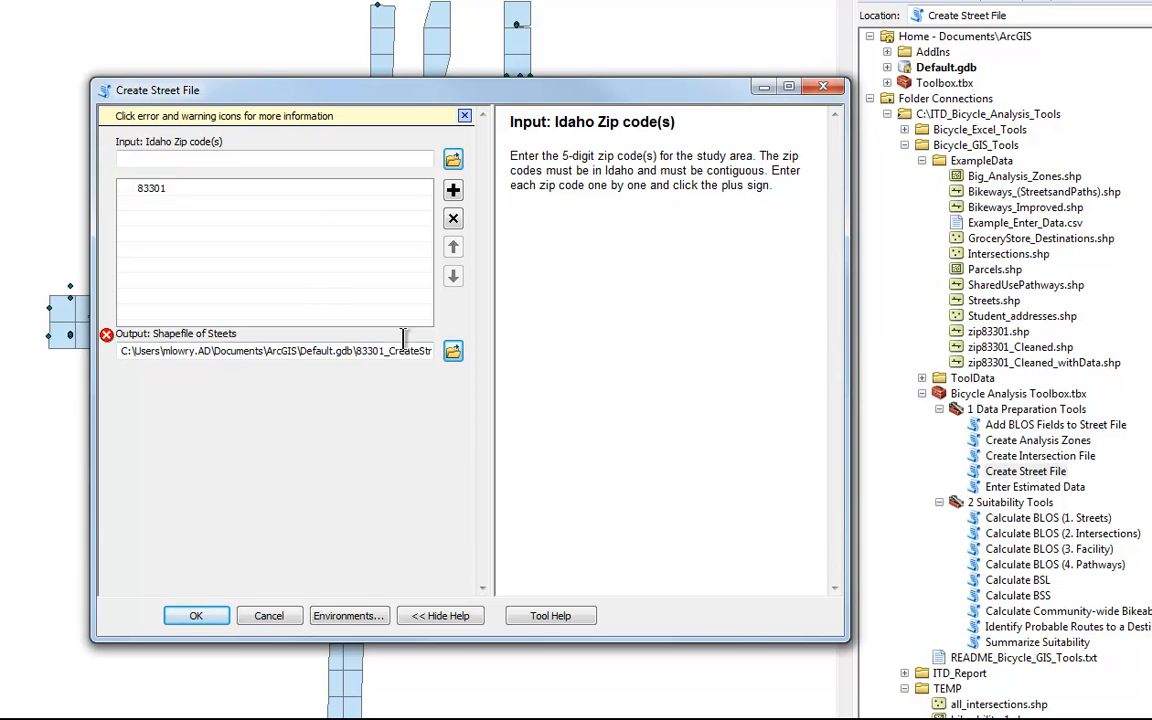
{"action": "left_click", "coordinate": [453, 350]}
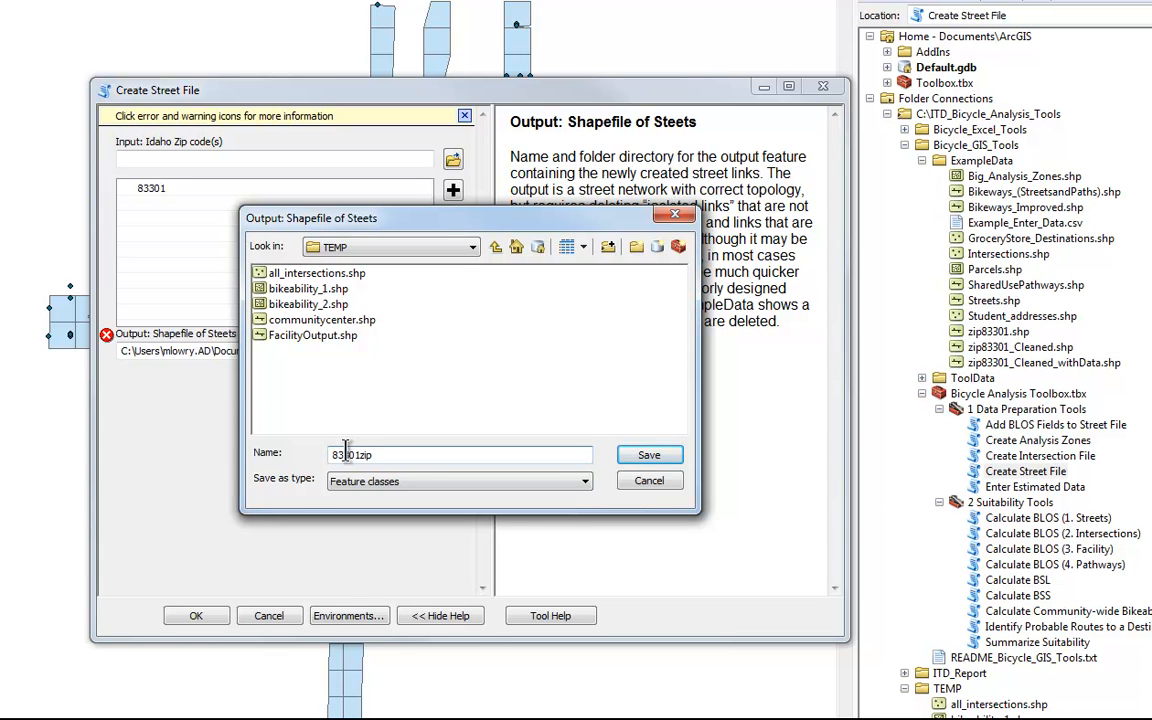
{"action": "left_click", "coordinate": [649, 455]}
{"action": "left_click", "coordinate": [196, 615]}
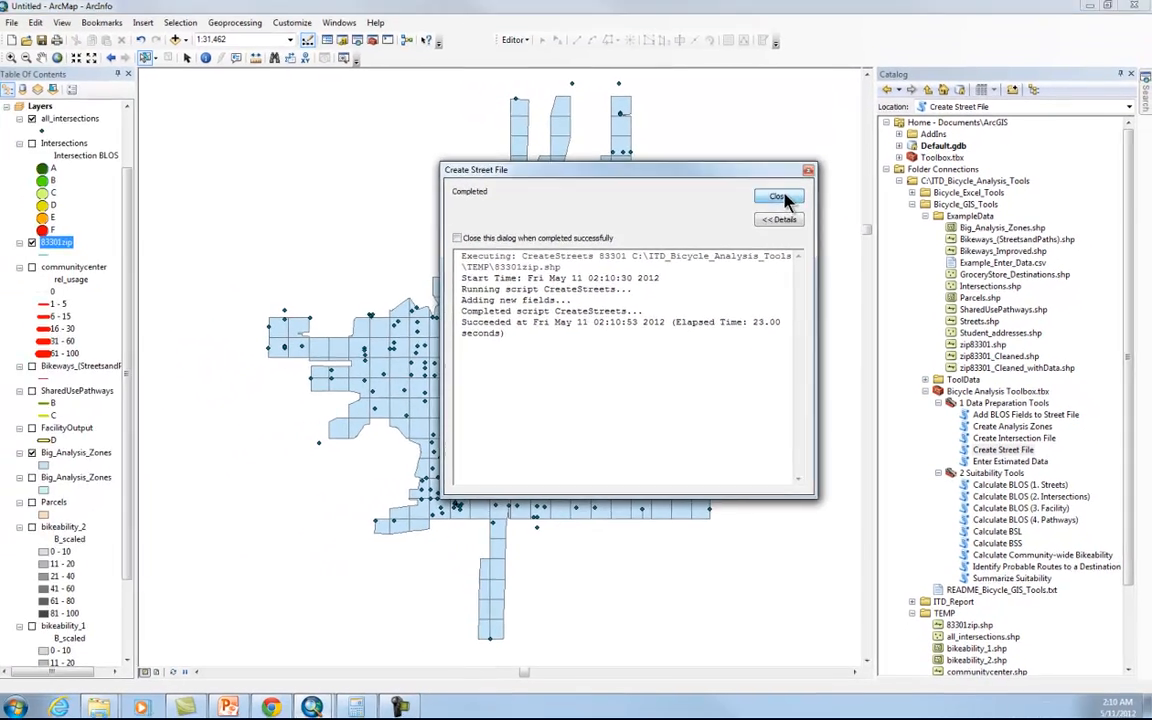
{"action": "left_click", "coordinate": [727, 134]}
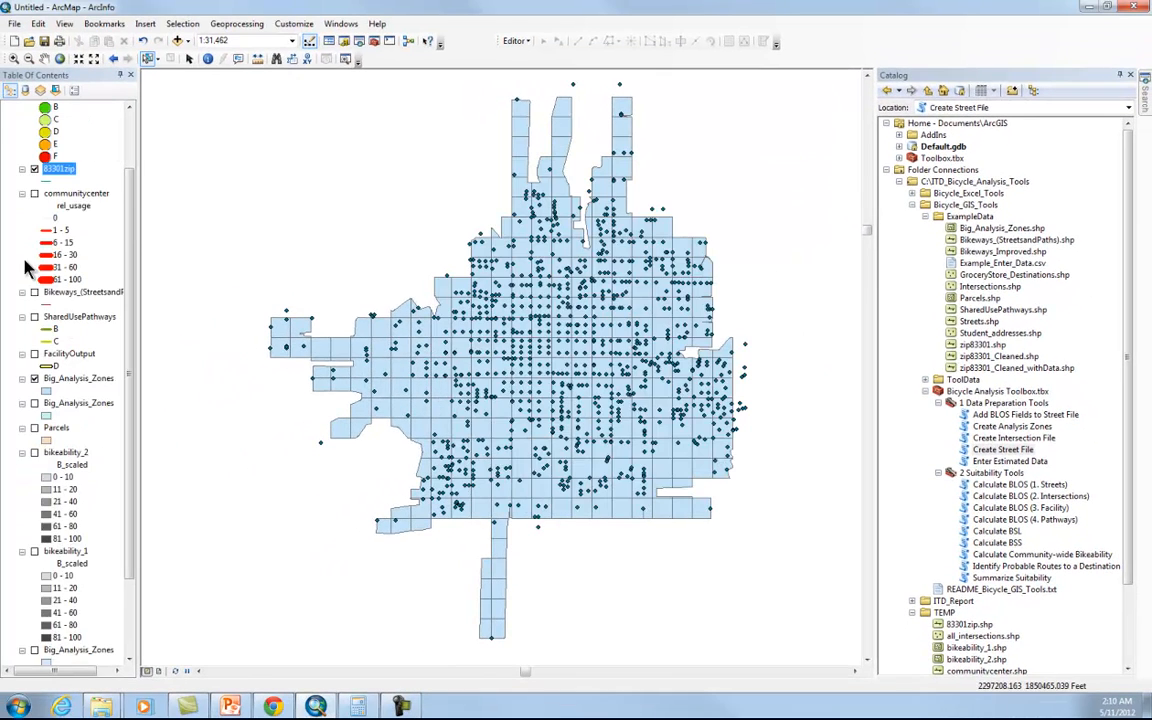
Zoom the map to the full extent of the 83301zip street layer
{"action": "scroll", "coordinate": [128, 233], "scroll_direction": "up", "scroll_amount": 2}
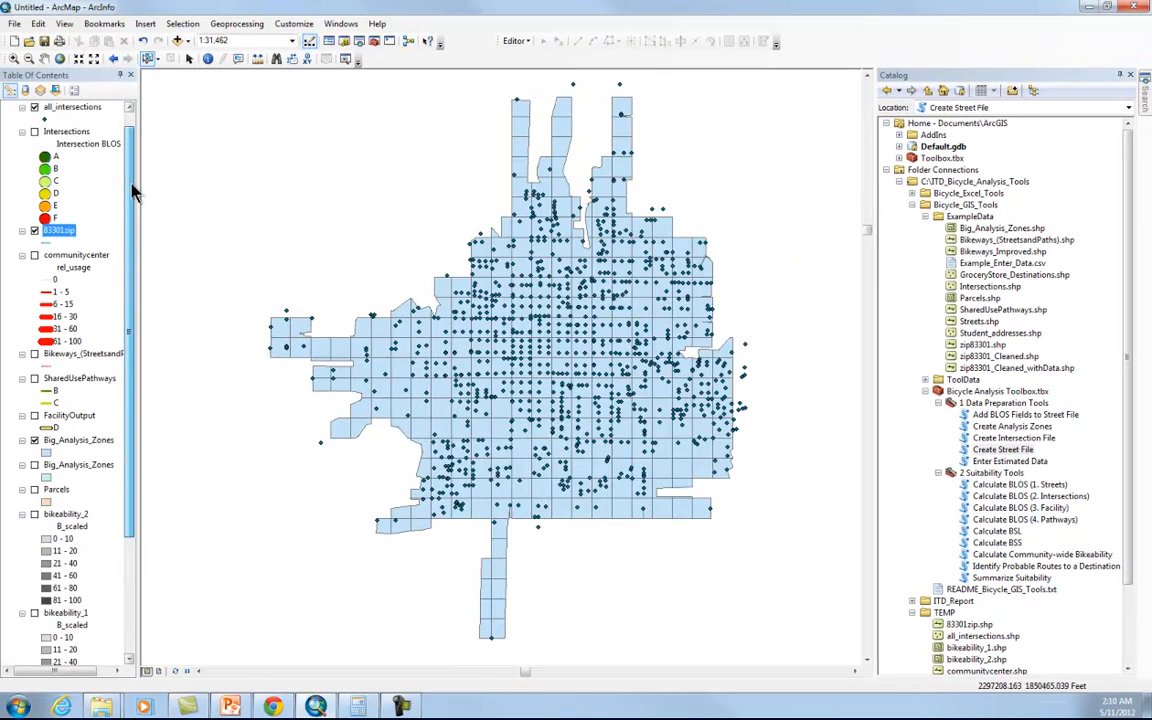
{"action": "right_click", "coordinate": [58, 230]}
{"action": "left_click", "coordinate": [108, 303]}
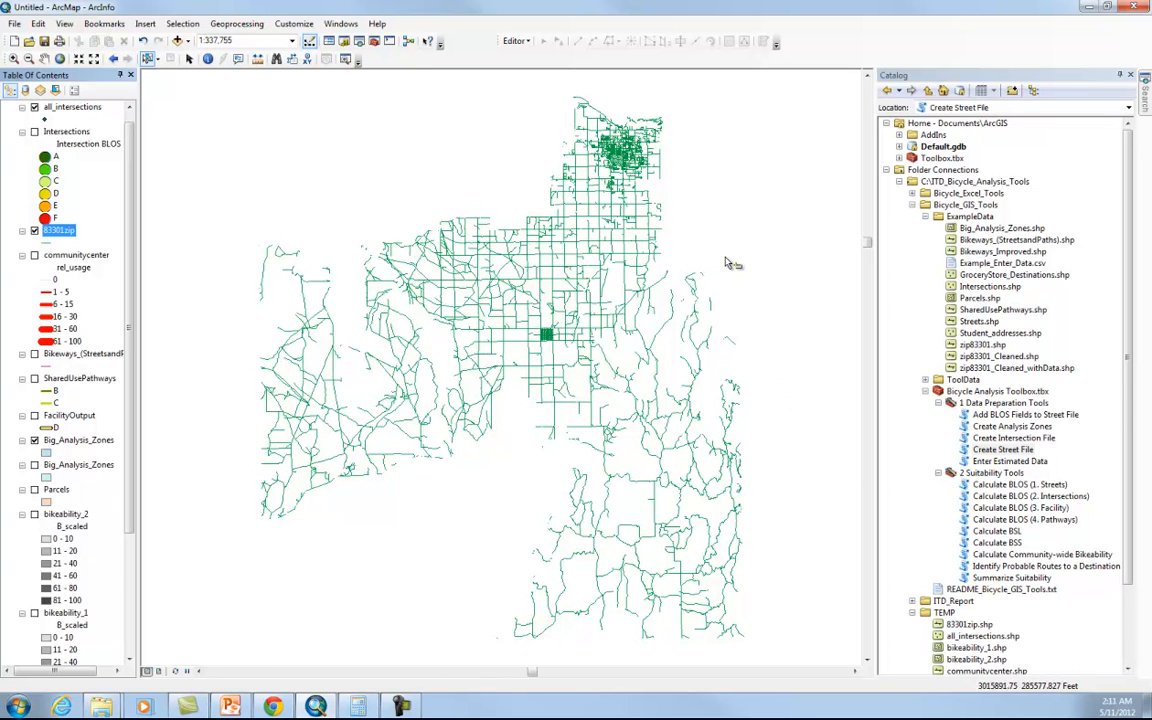
Start an edit session for the 83301zip streets and activate the Select Features tool
{"action": "left_click", "coordinate": [515, 41]}
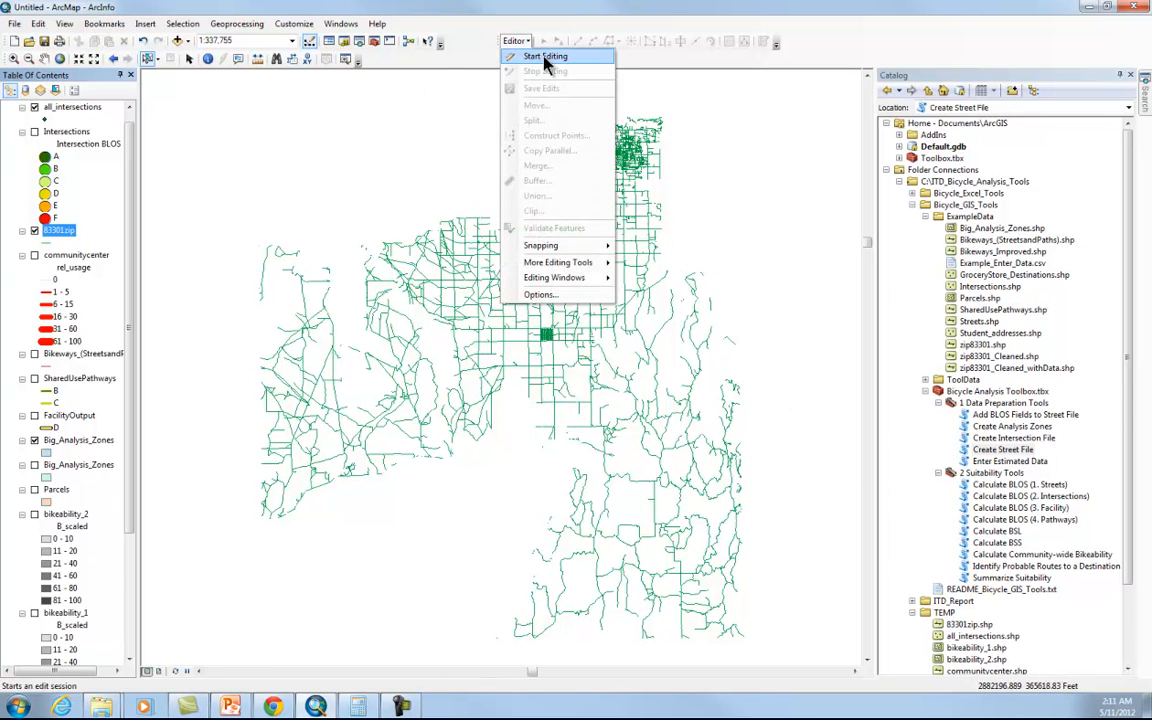
{"action": "left_click", "coordinate": [545, 58]}
{"action": "left_click", "coordinate": [463, 235]}
{"action": "left_click", "coordinate": [646, 496]}
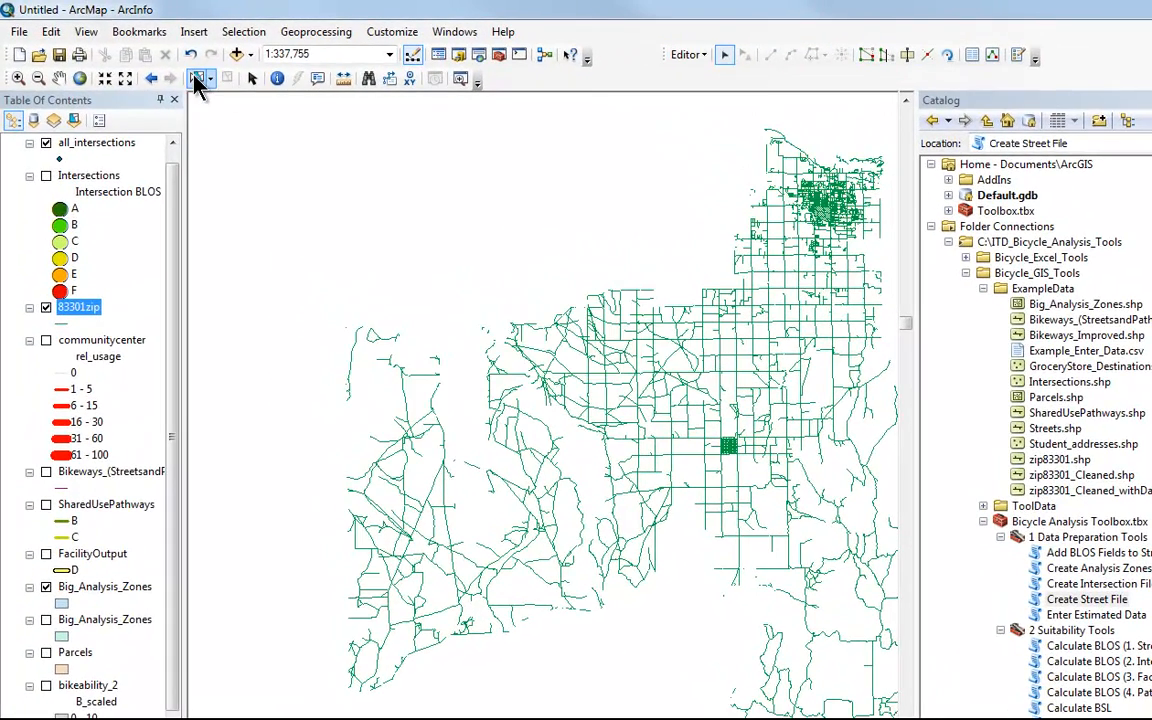
{"action": "left_click", "coordinate": [196, 78]}
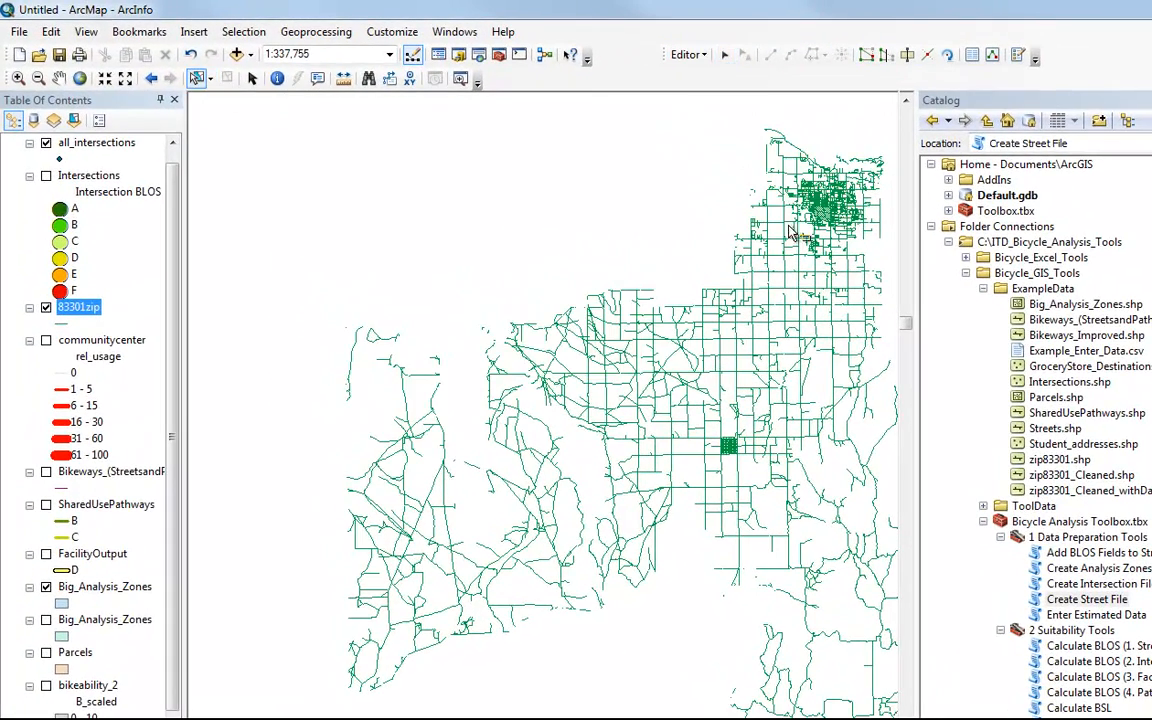
Select the dense street grid in the northeast of 83301zip, switch the selection in the attribute table, and delete the streets outside the grid
{"action": "left_click_drag", "start_coordinate": [797, 174], "coordinate": [863, 230]}
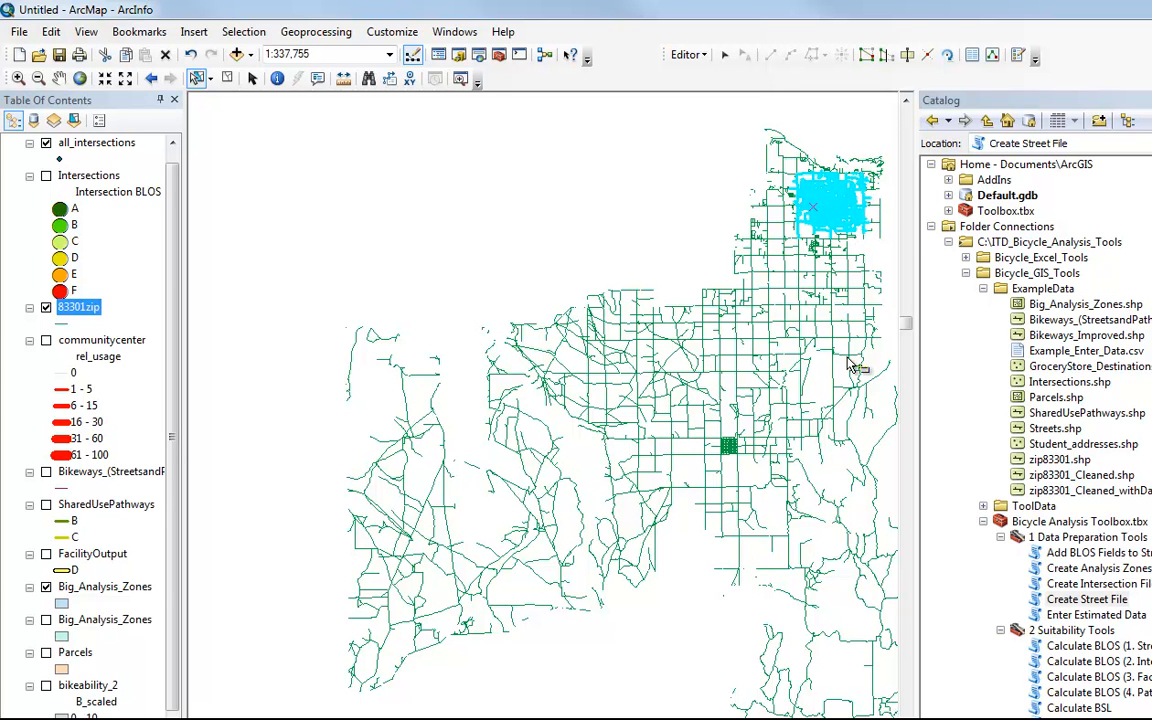
{"action": "right_click", "coordinate": [74, 308]}
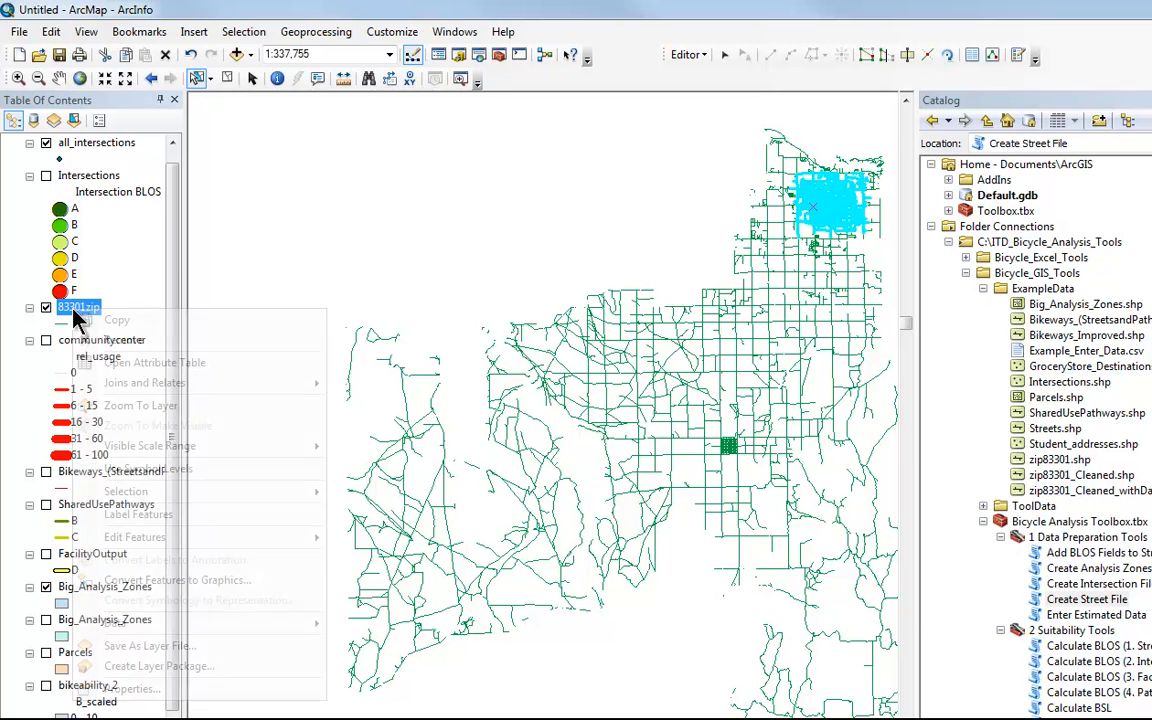
{"action": "left_click", "coordinate": [138, 364]}
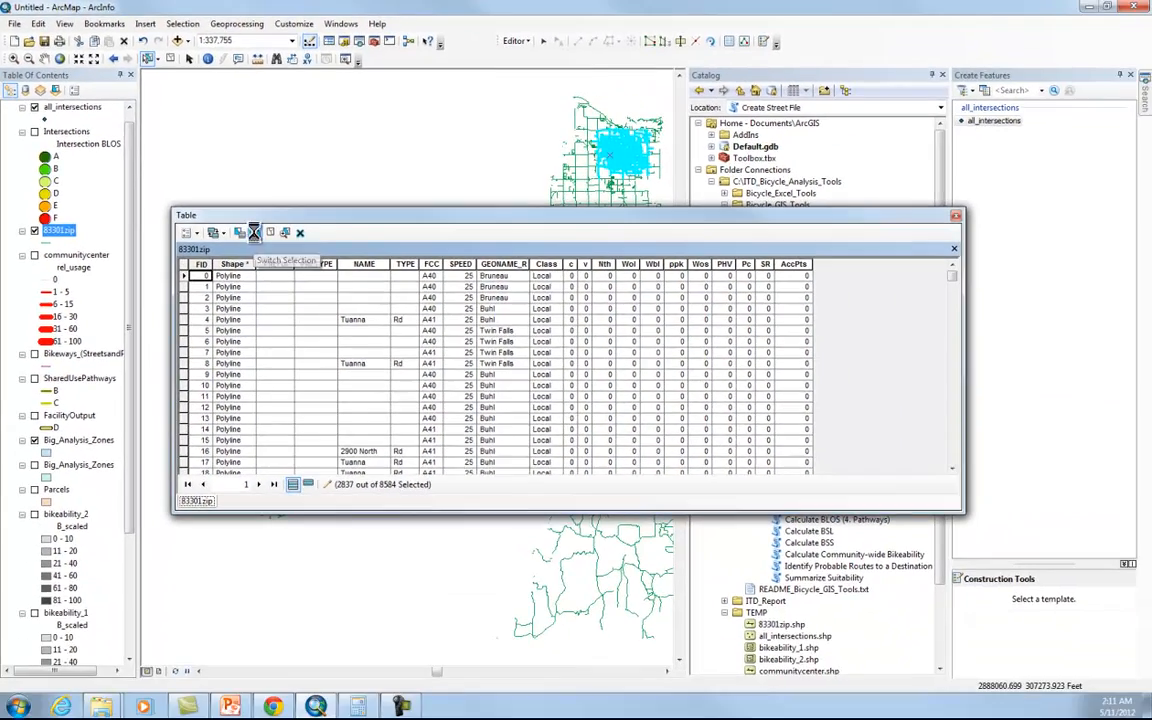
{"action": "left_click", "coordinate": [328, 299]}
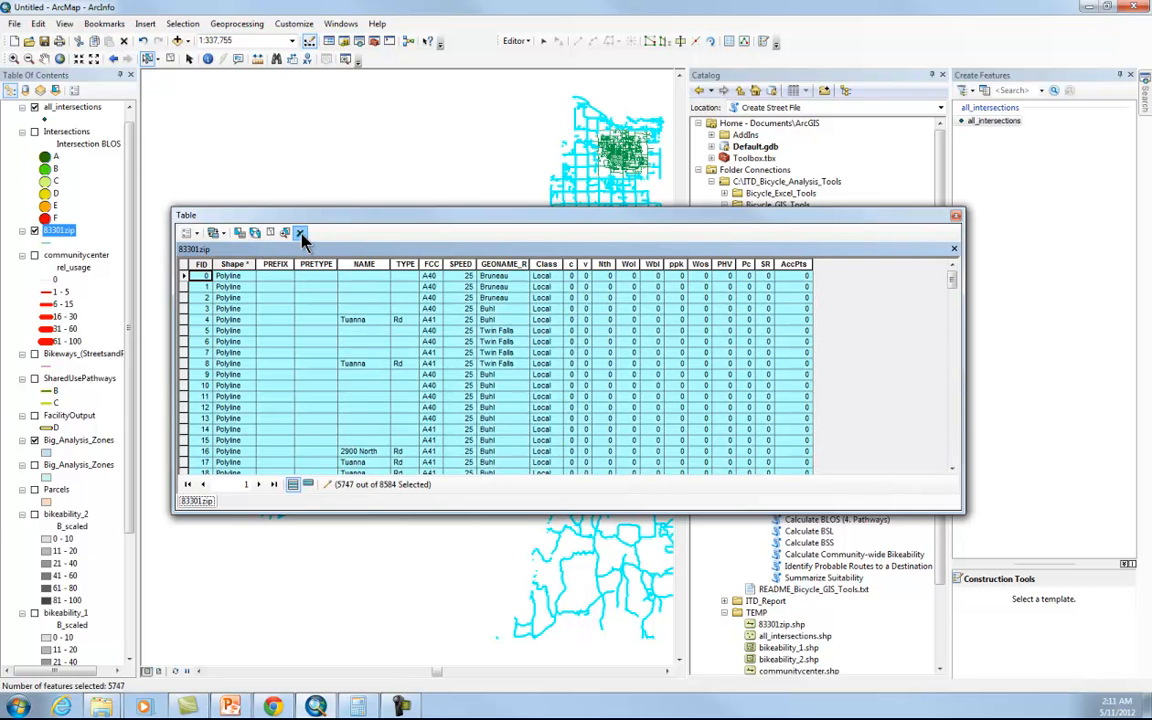
{"action": "left_click", "coordinate": [299, 232]}
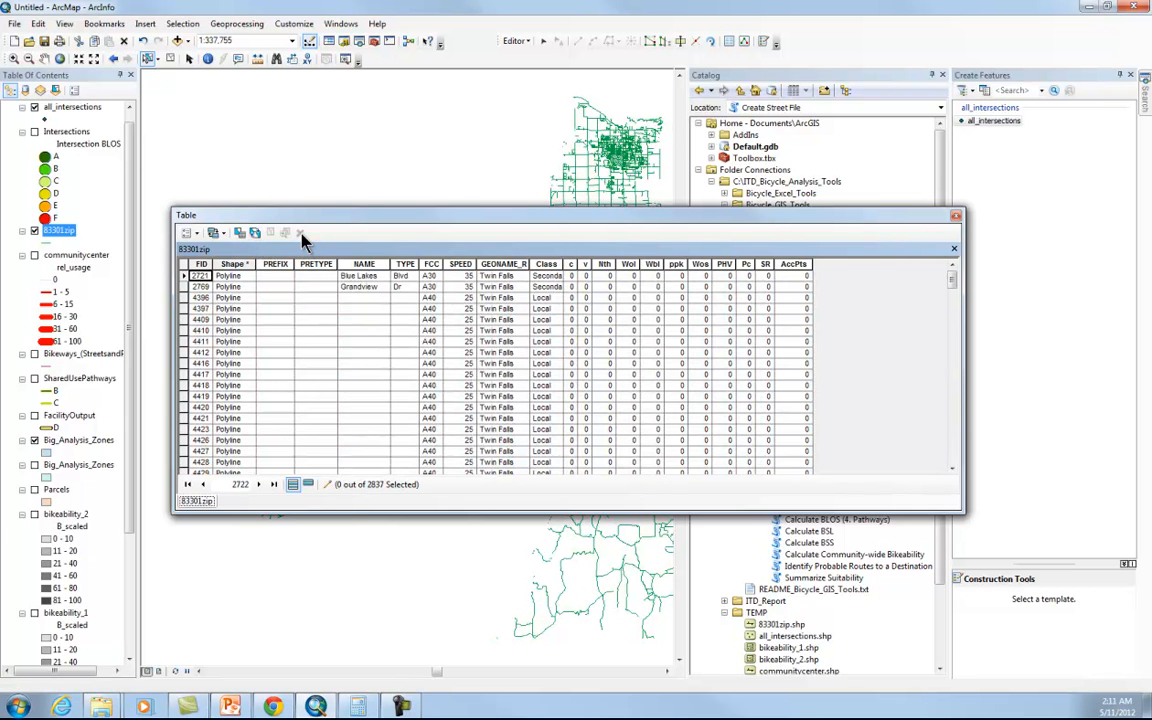
{"action": "left_click", "coordinate": [955, 216]}
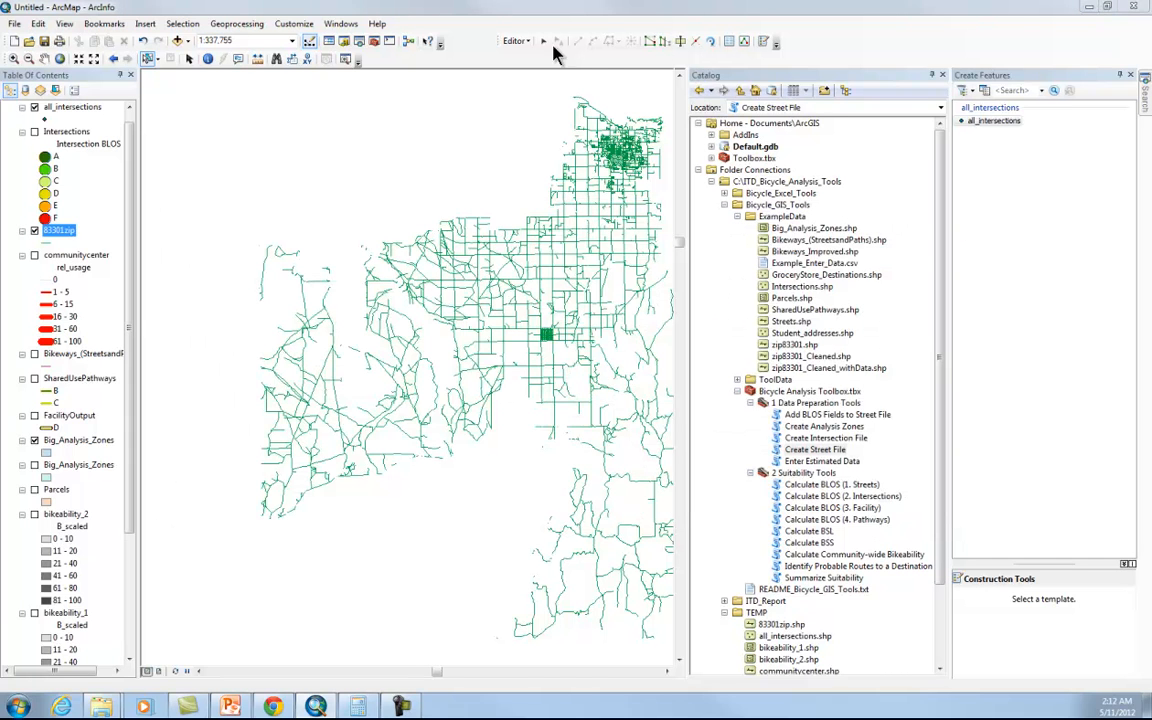
Stop editing the 83301zip streets, saving the edits, and refresh the map
{"action": "left_click", "coordinate": [516, 41]}
{"action": "left_click", "coordinate": [535, 82]}
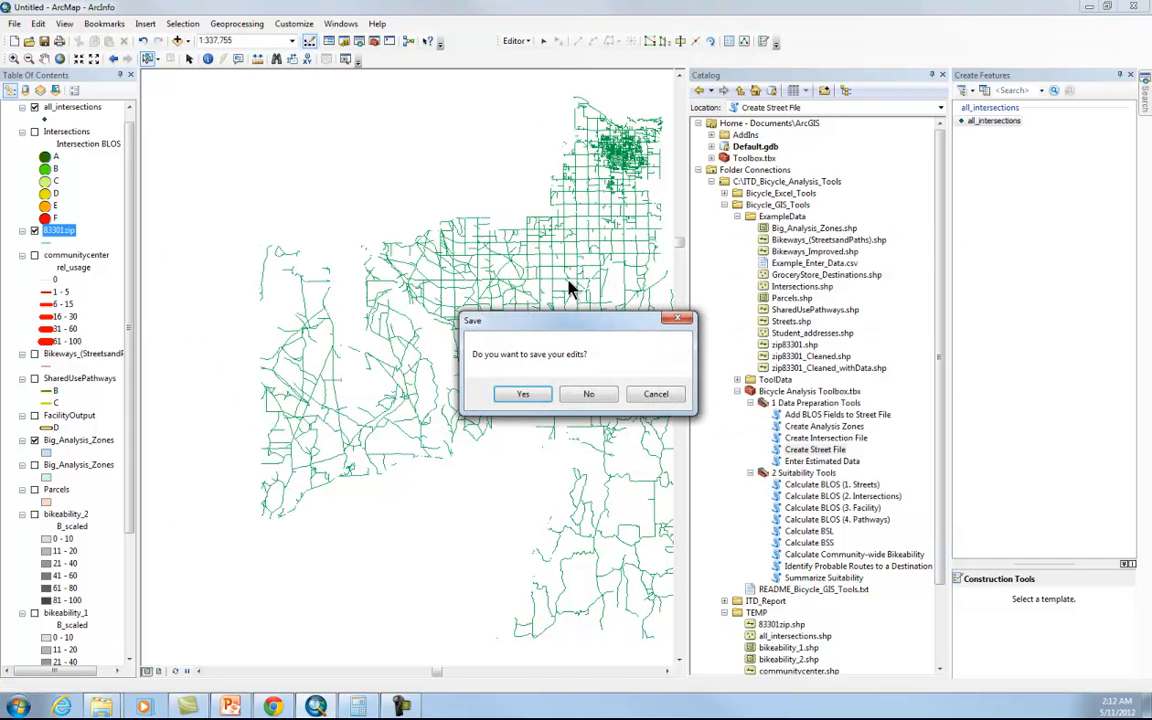
{"action": "left_click", "coordinate": [524, 394]}
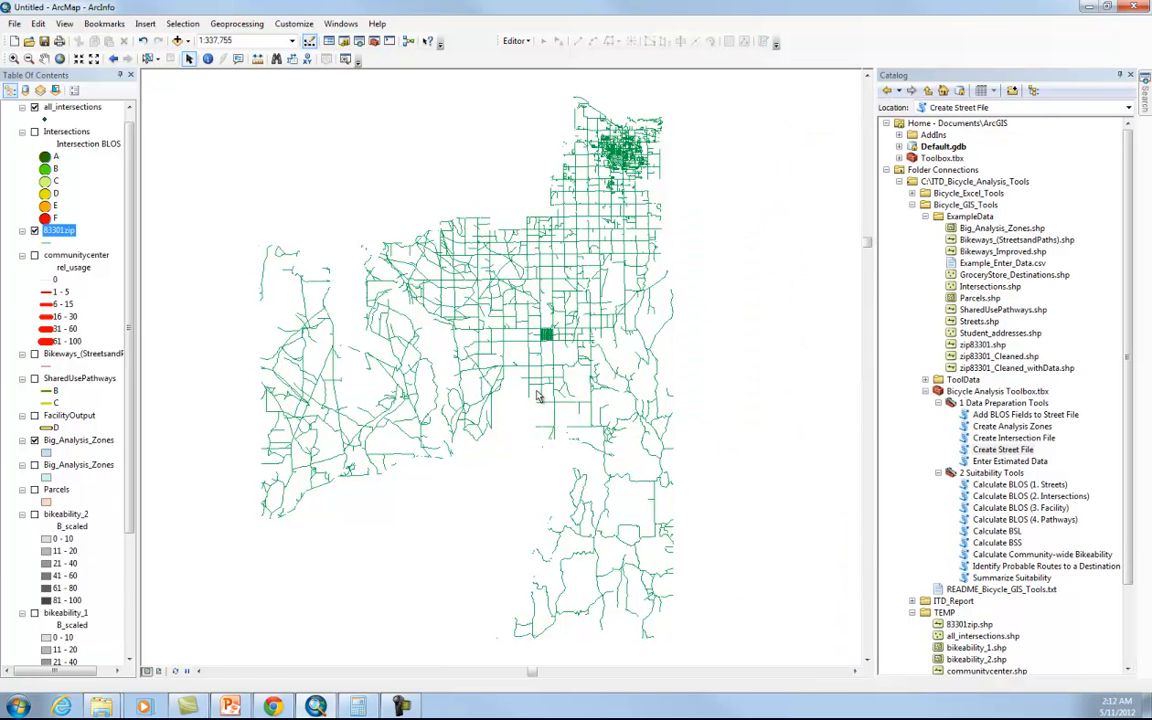
{"action": "left_click", "coordinate": [174, 671]}
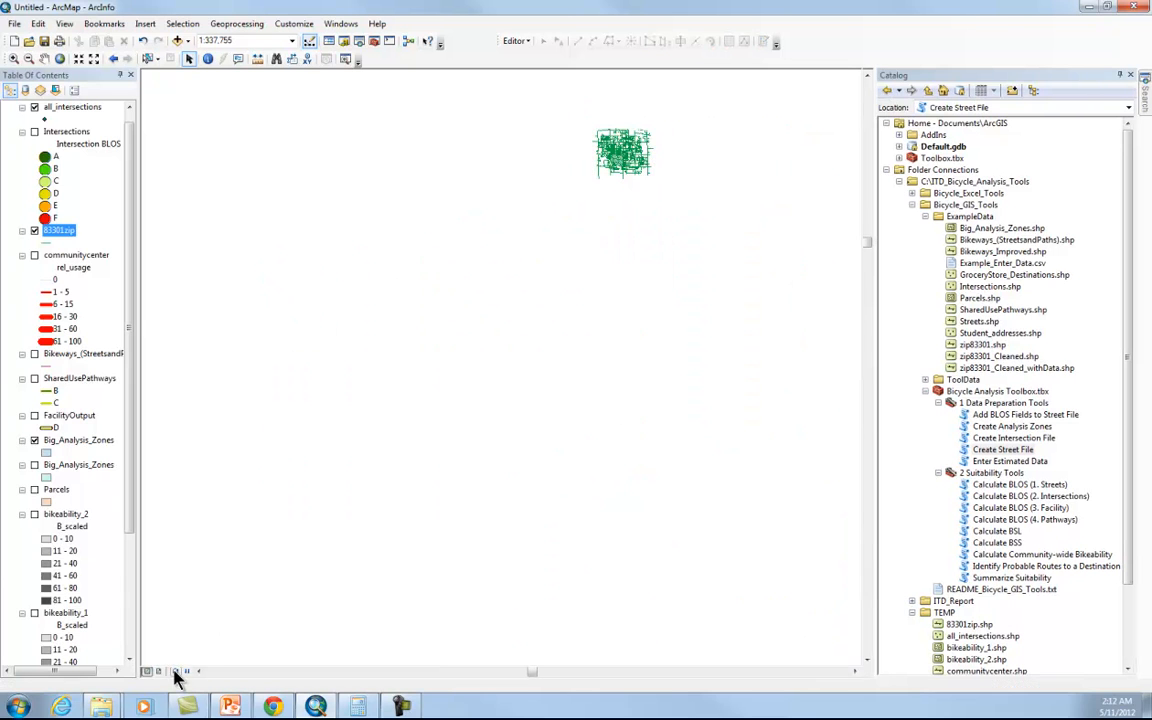
Start a new edit session on 83301zip and delete the small disconnected street segments at the northeast edge of the town grid
{"action": "left_click", "coordinate": [14, 60]}
{"action": "left_click_drag", "start_coordinate": [586, 123], "coordinate": [672, 202]}
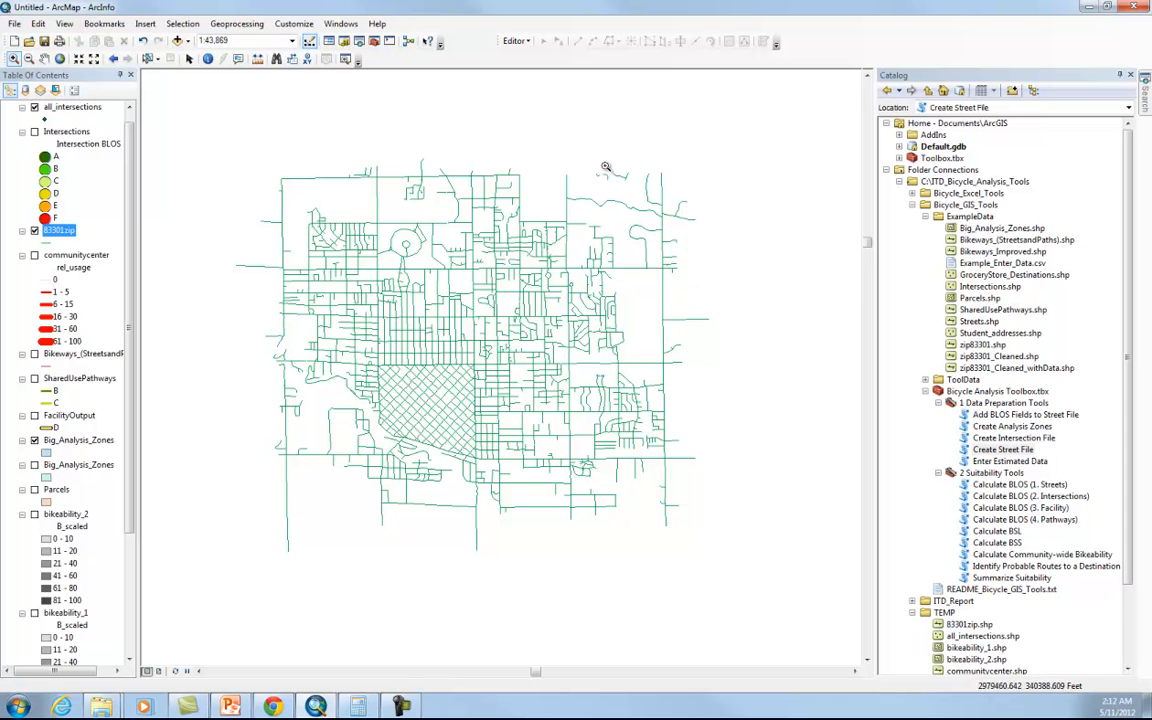
{"action": "left_click", "coordinate": [515, 41]}
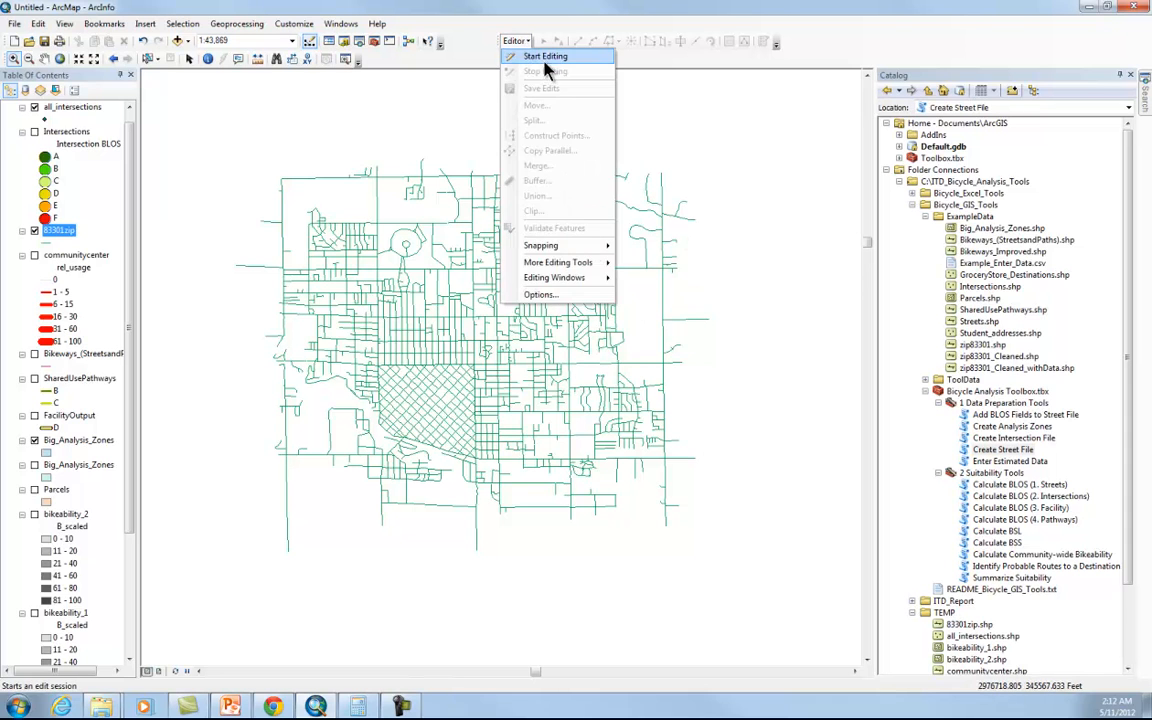
{"action": "left_click", "coordinate": [540, 57]}
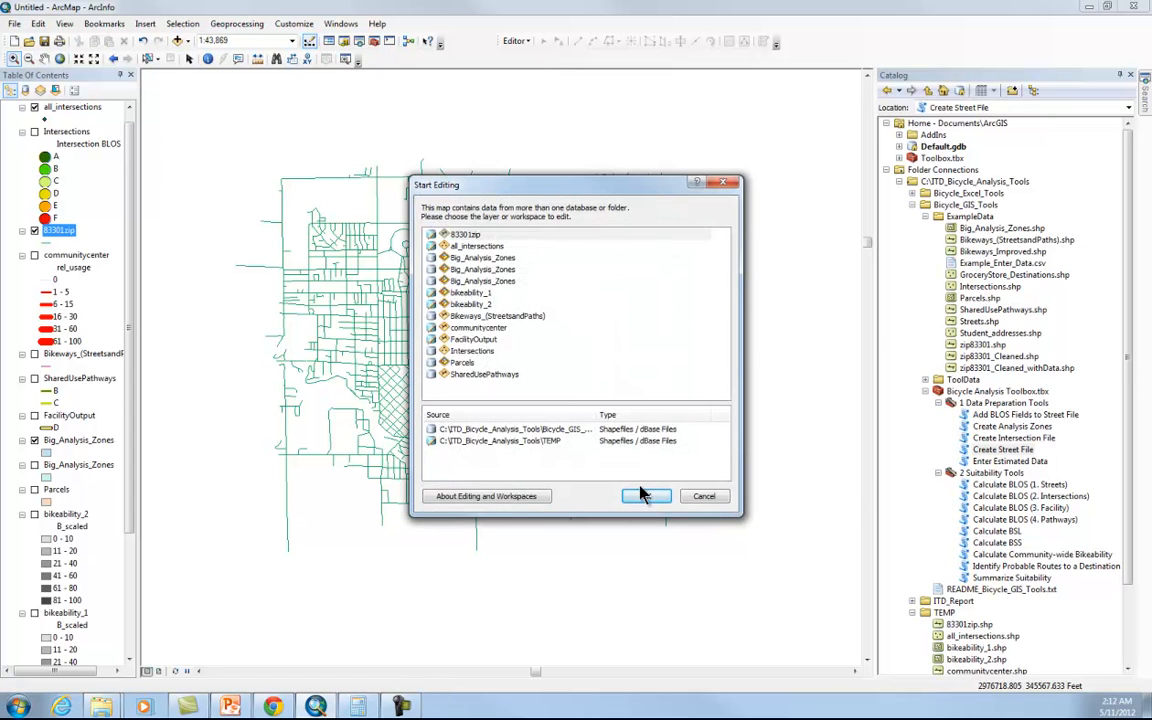
{"action": "left_click", "coordinate": [643, 494]}
{"action": "left_click_drag", "start_coordinate": [598, 178], "coordinate": [530, 144]}
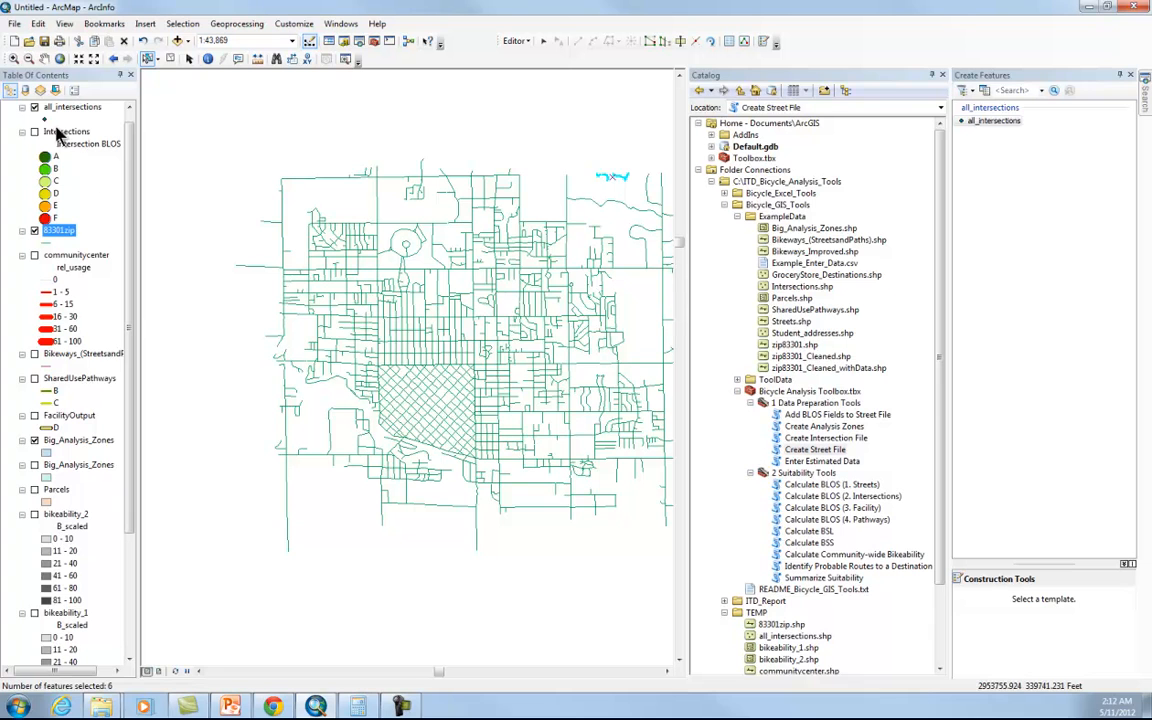
{"action": "right_click", "coordinate": [63, 229]}
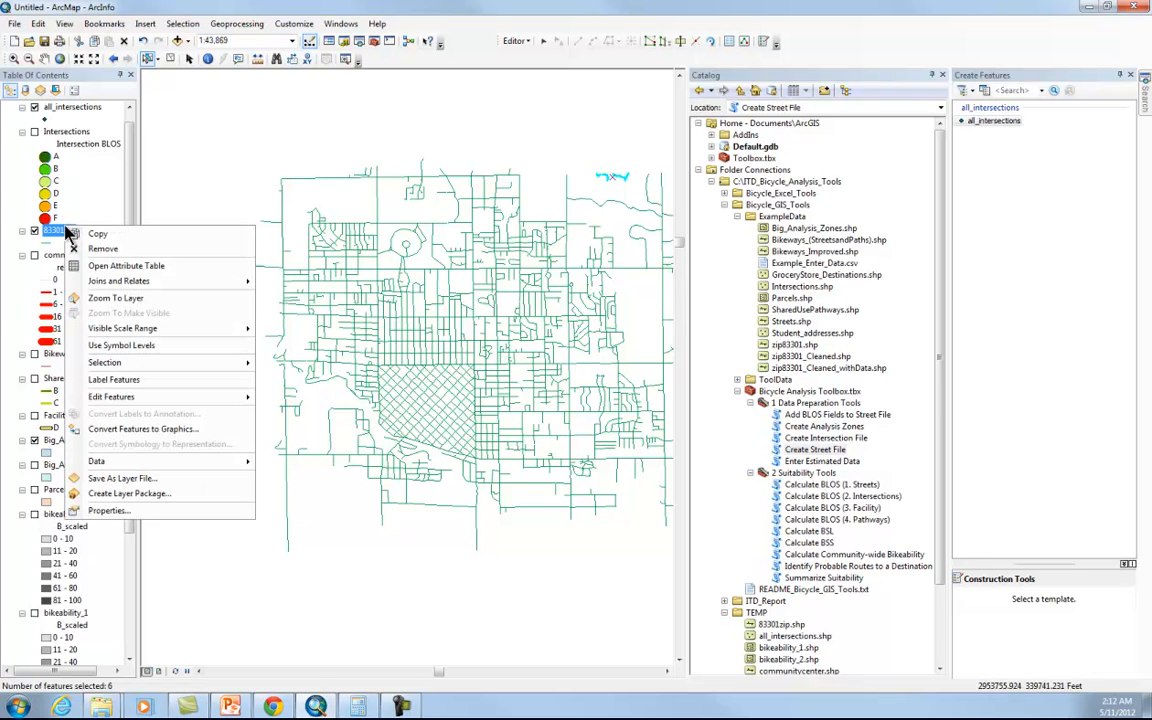
{"action": "left_click", "coordinate": [123, 264]}
{"action": "left_click", "coordinate": [300, 232]}
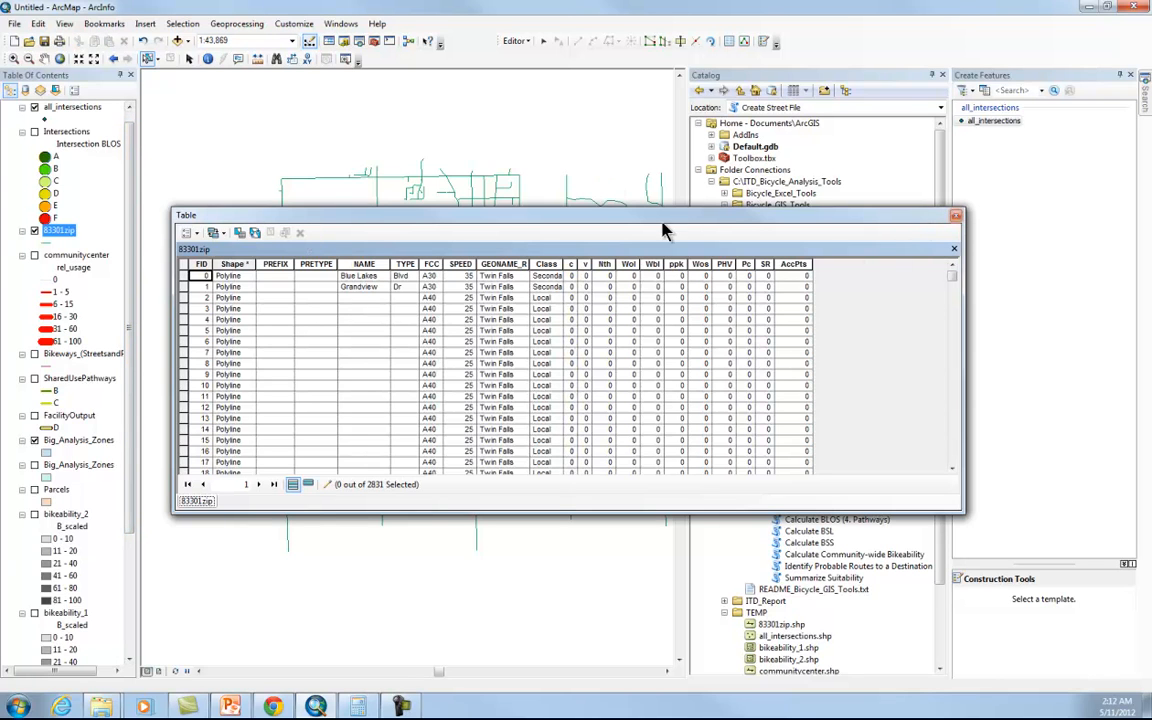
{"action": "left_click", "coordinate": [955, 216]}
End the edit session and save the deletion of the disconnected streets
{"action": "left_click", "coordinate": [514, 41]}
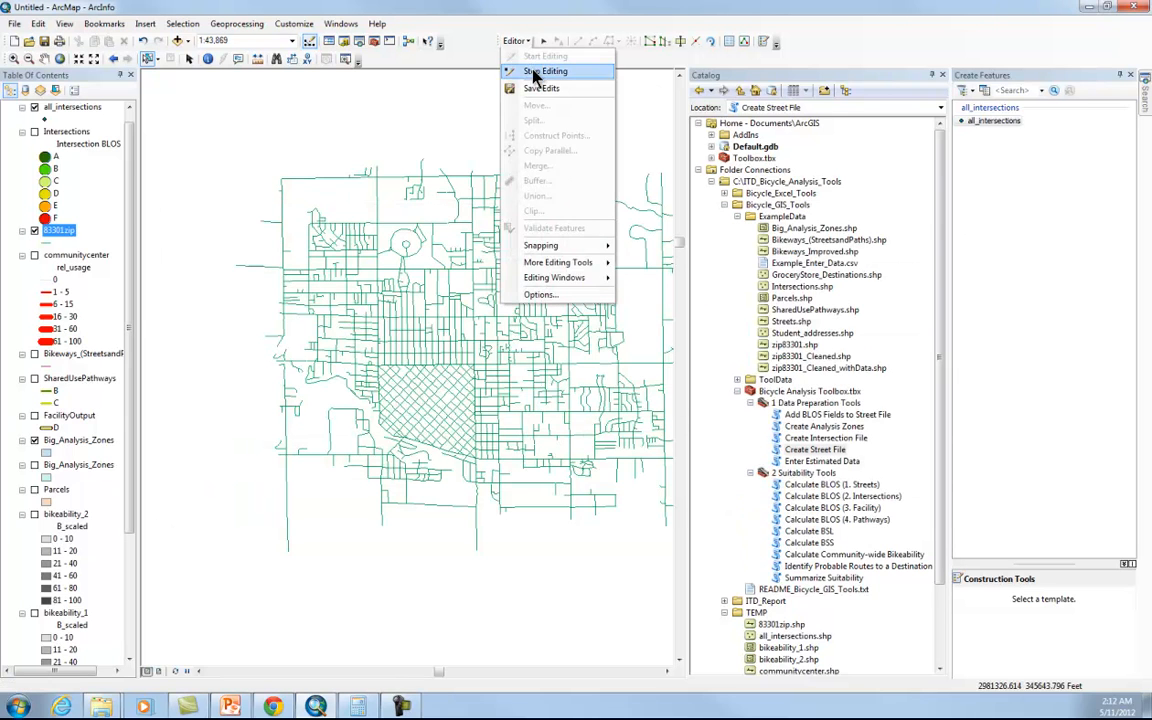
{"action": "left_click", "coordinate": [531, 70]}
{"action": "left_click", "coordinate": [535, 389]}
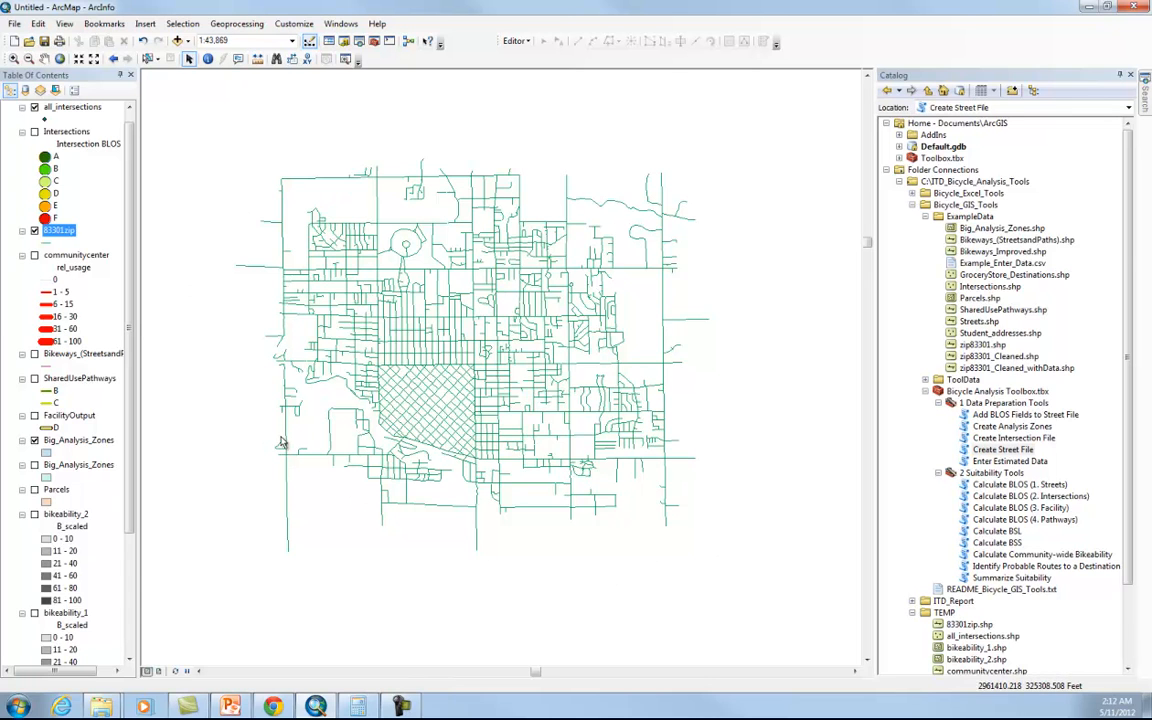
Examine the 83301zip attribute table through to its last records, widening the Class column to read the street classifications, and close it
{"action": "right_click", "coordinate": [56, 230]}
{"action": "left_click", "coordinate": [97, 270]}
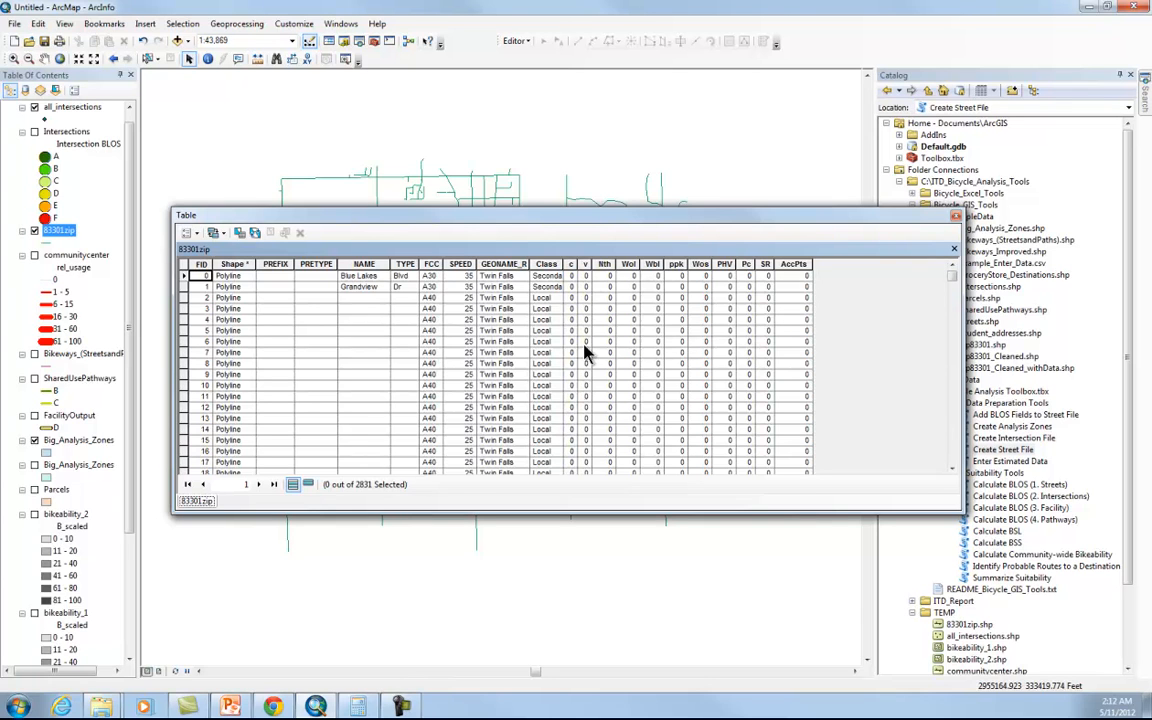
{"action": "double_click", "coordinate": [566, 263]}
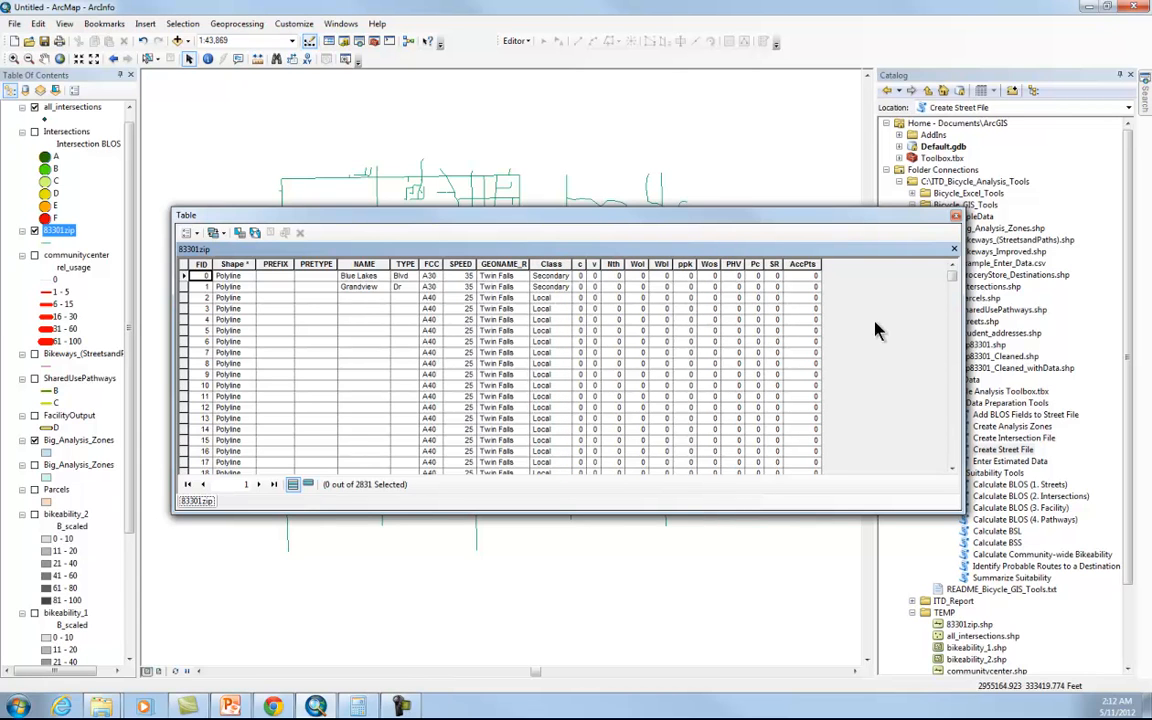
{"action": "left_click_drag", "start_coordinate": [952, 272], "coordinate": [952, 462]}
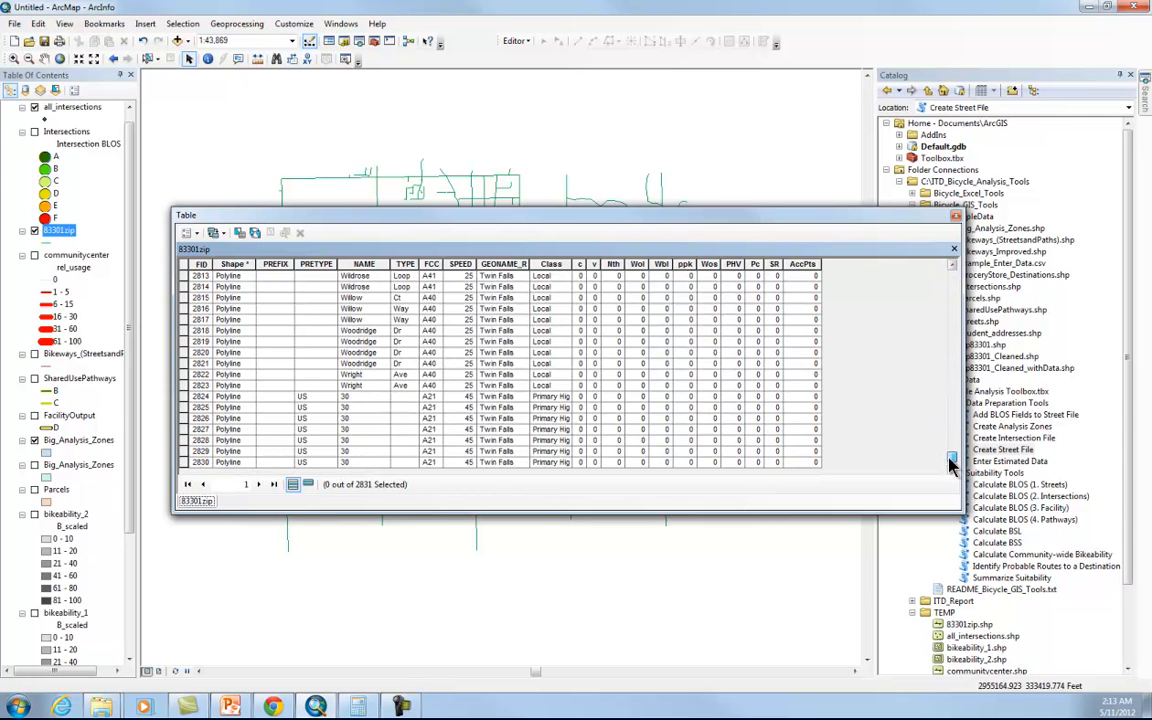
{"action": "left_click_drag", "start_coordinate": [908, 220], "coordinate": [876, 332]}
{"action": "left_click", "coordinate": [888, 330]}
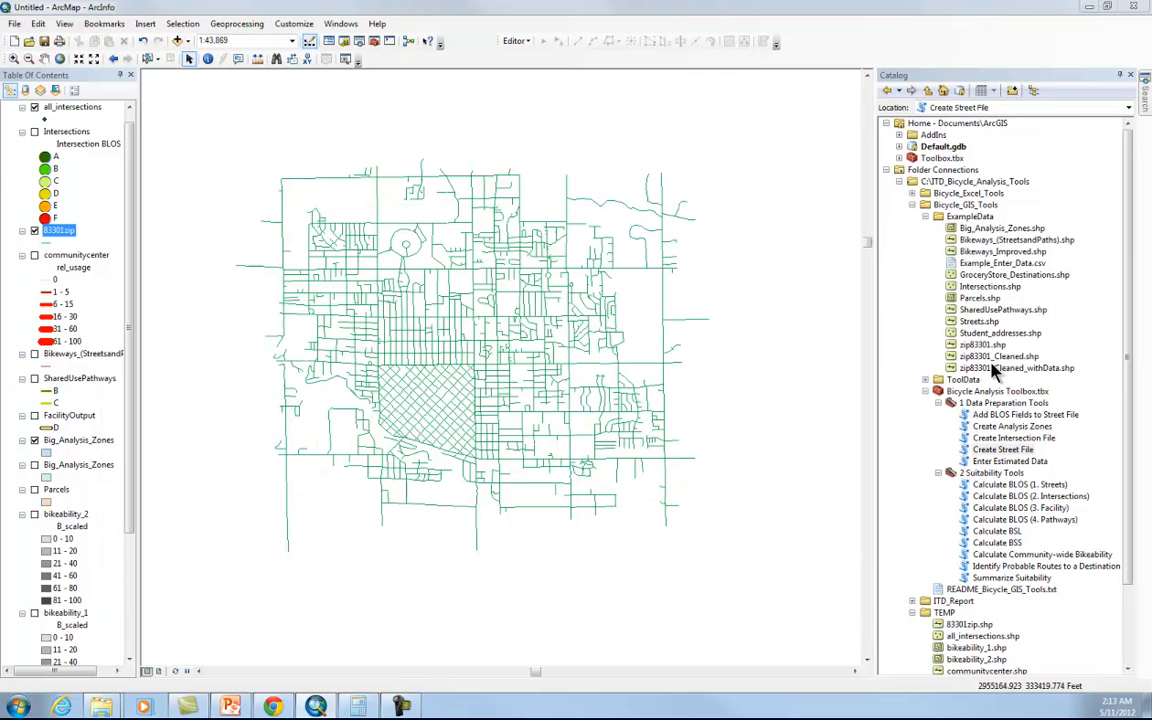
{"action": "left_click", "coordinate": [990, 461]}
{"action": "double_click", "coordinate": [990, 460]}
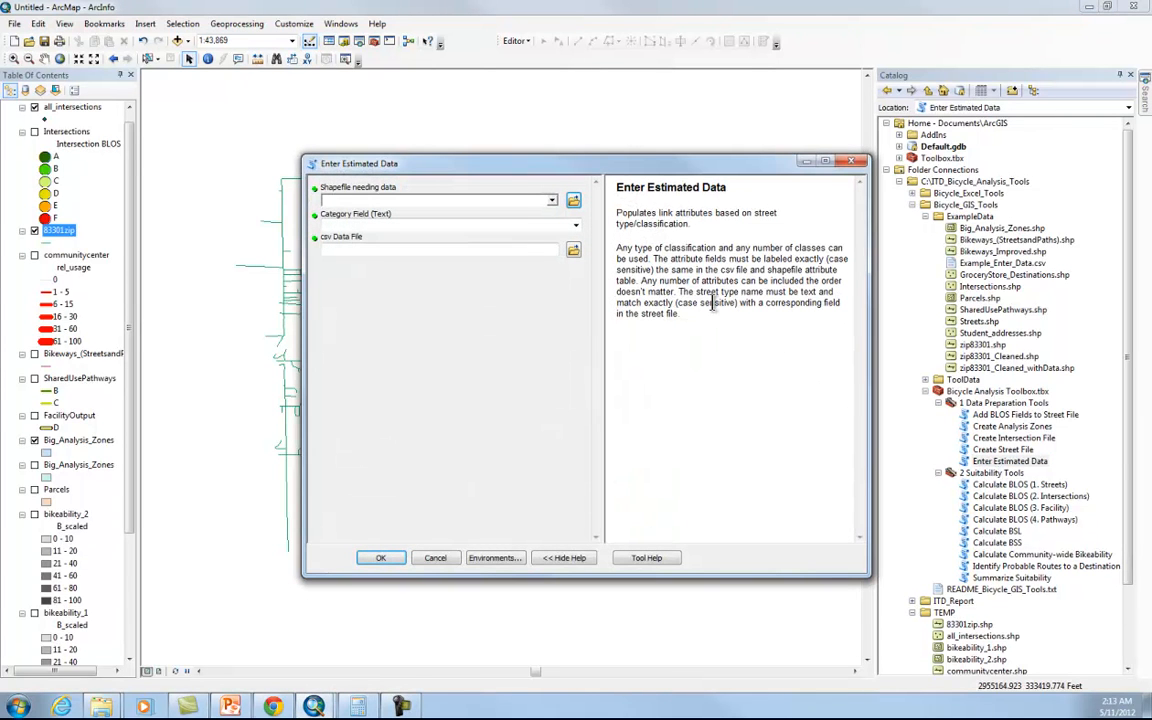
{"action": "left_click", "coordinate": [437, 559]}
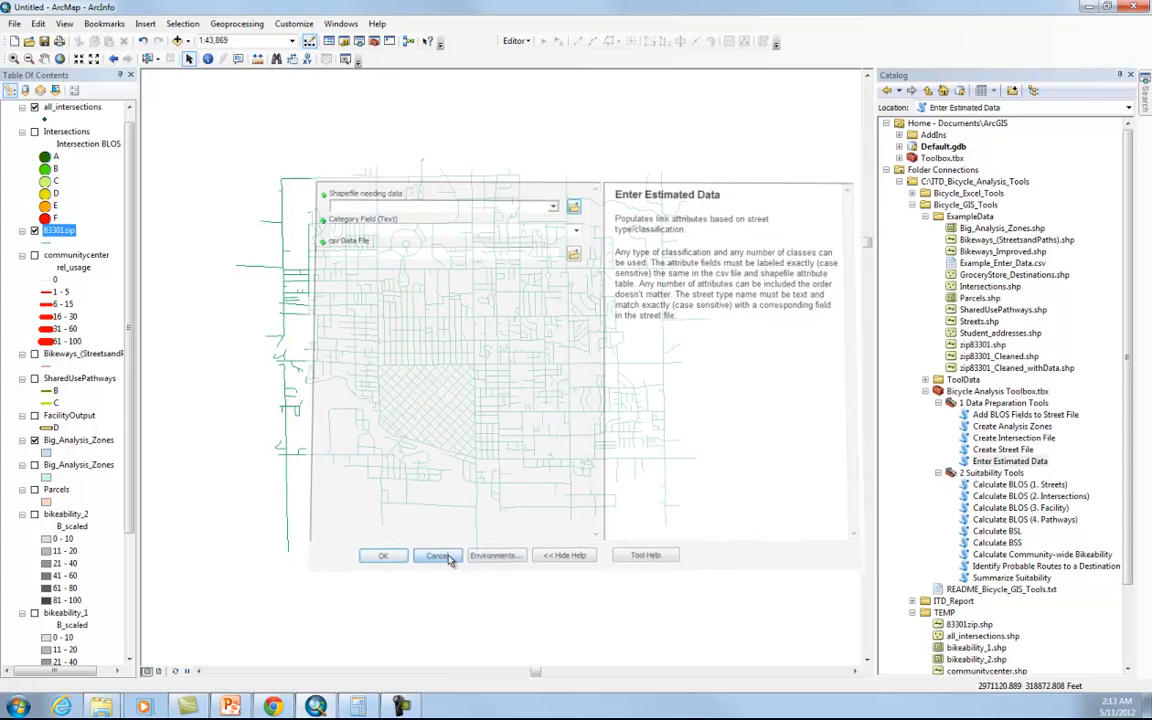
Open Example_Enter_Data.csv in Excel, widen the Class column to review the estimated values by street class, and close it without saving
{"action": "left_click", "coordinate": [980, 264]}
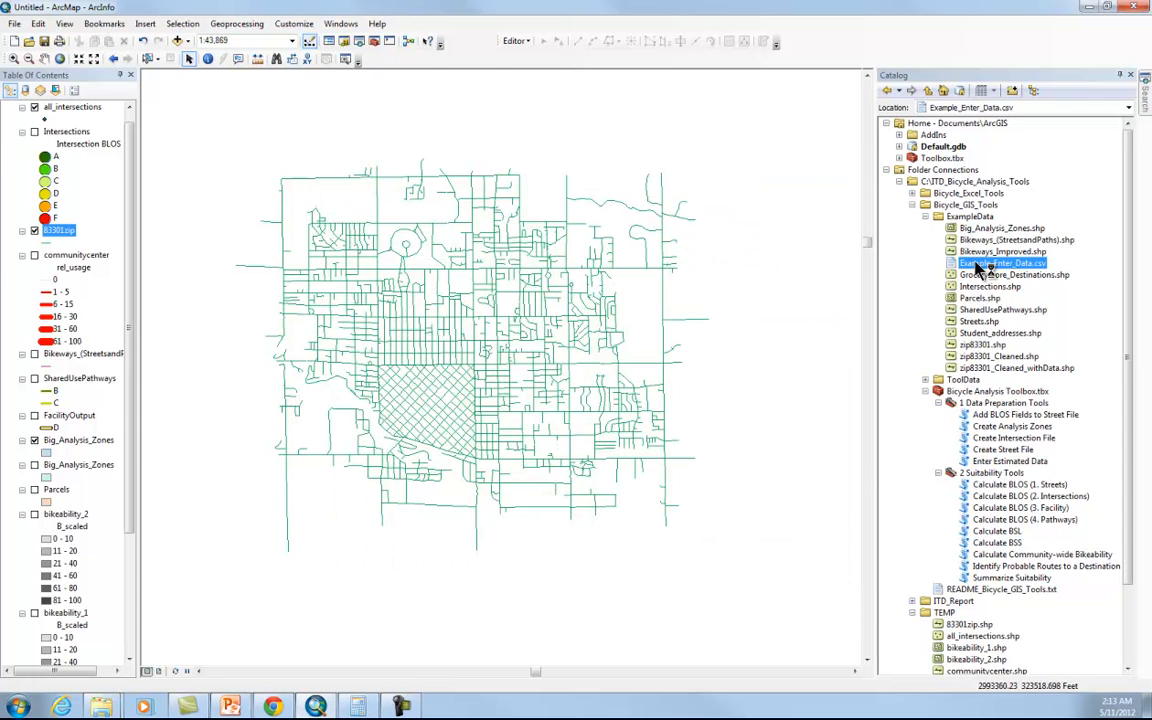
{"action": "double_click", "coordinate": [980, 265]}
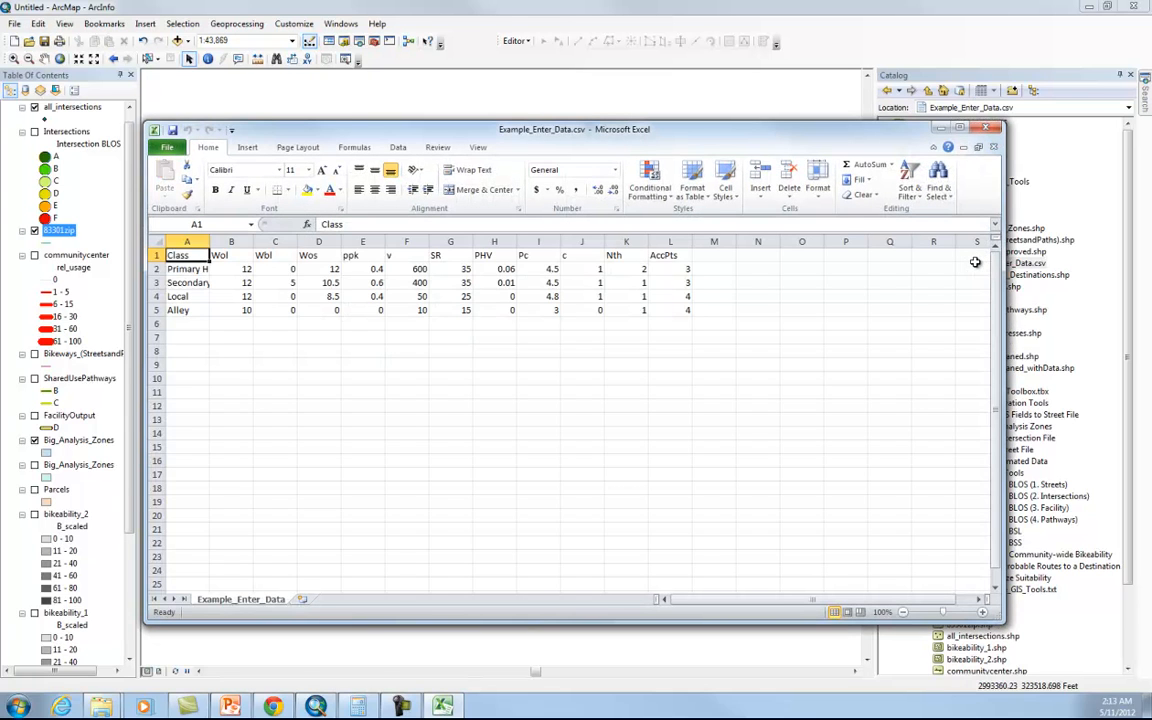
{"action": "double_click", "coordinate": [211, 241]}
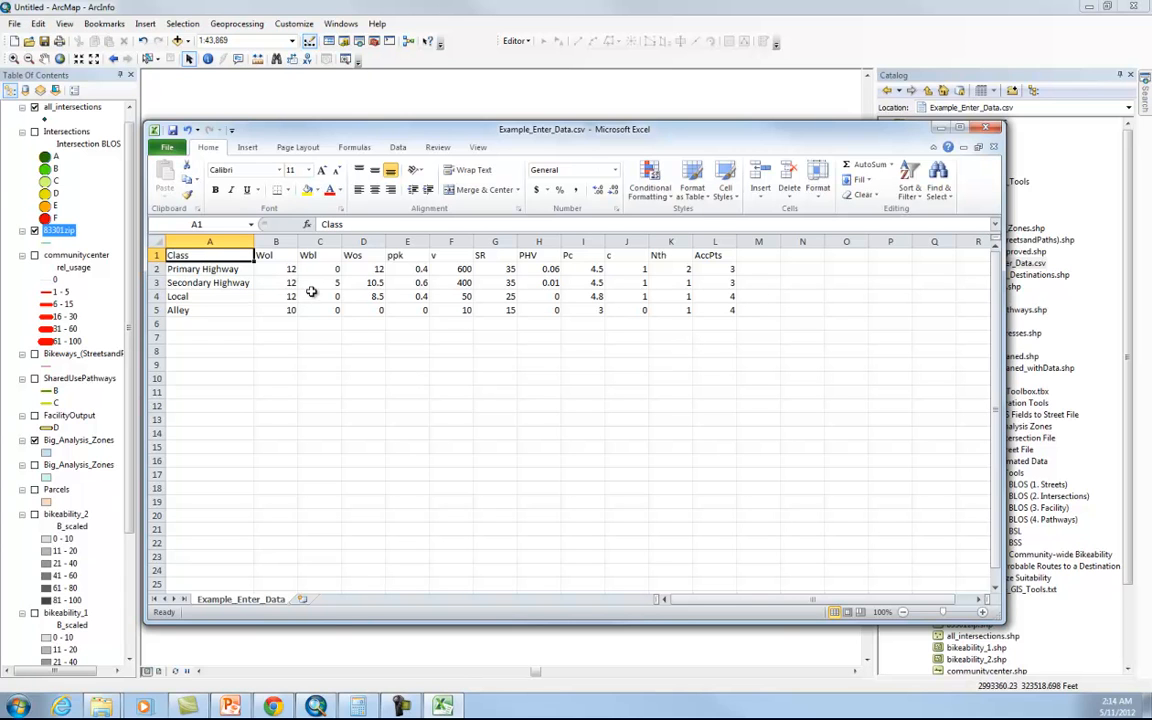
{"action": "left_click", "coordinate": [988, 131]}
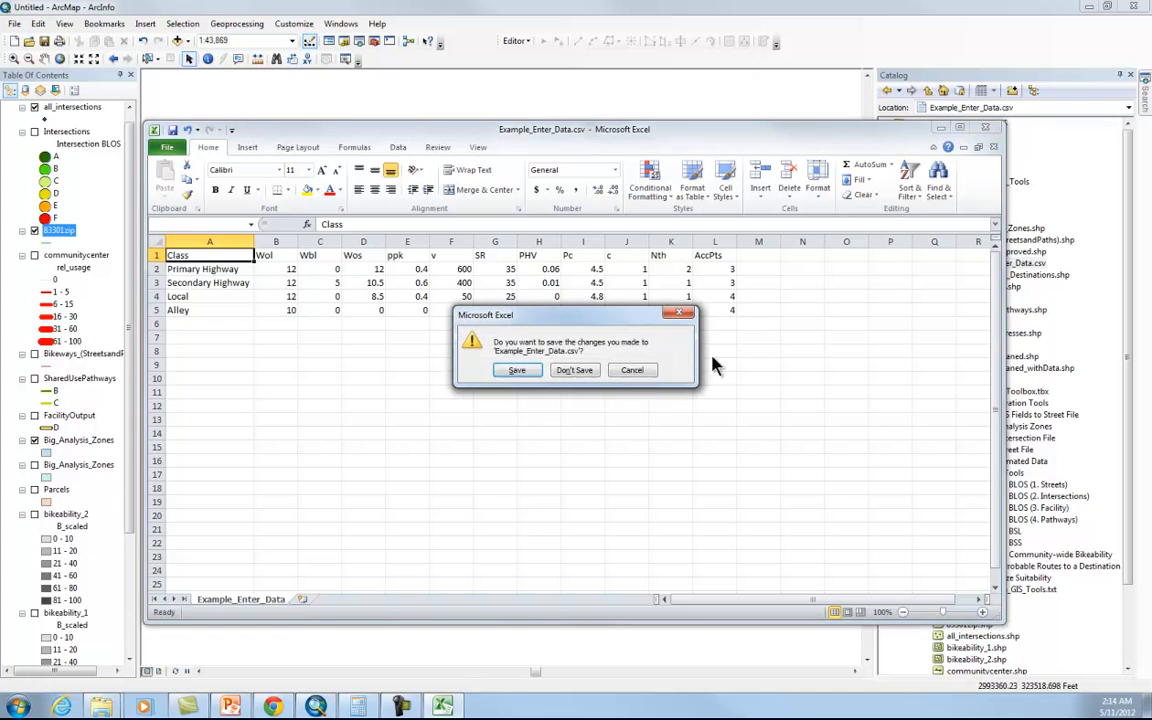
{"action": "left_click", "coordinate": [592, 376]}
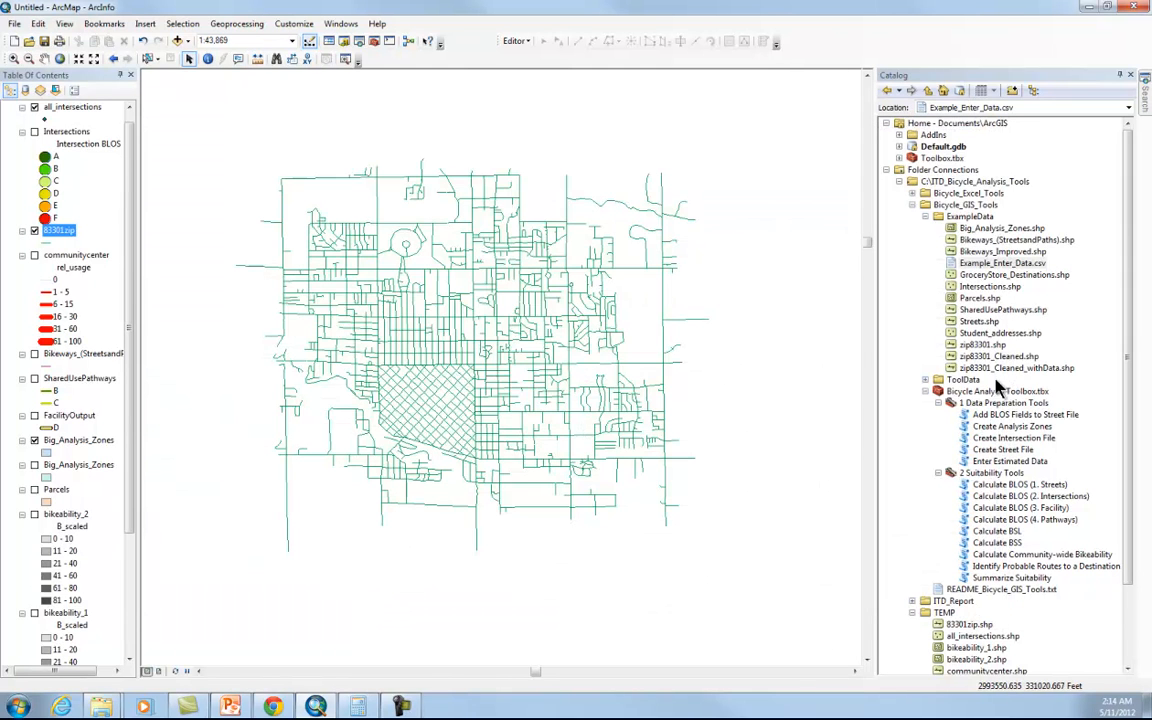
Set up the Enter Estimated Data tool with 83301zip as the shapefile needing data and Class as the category field
{"action": "double_click", "coordinate": [1002, 462]}
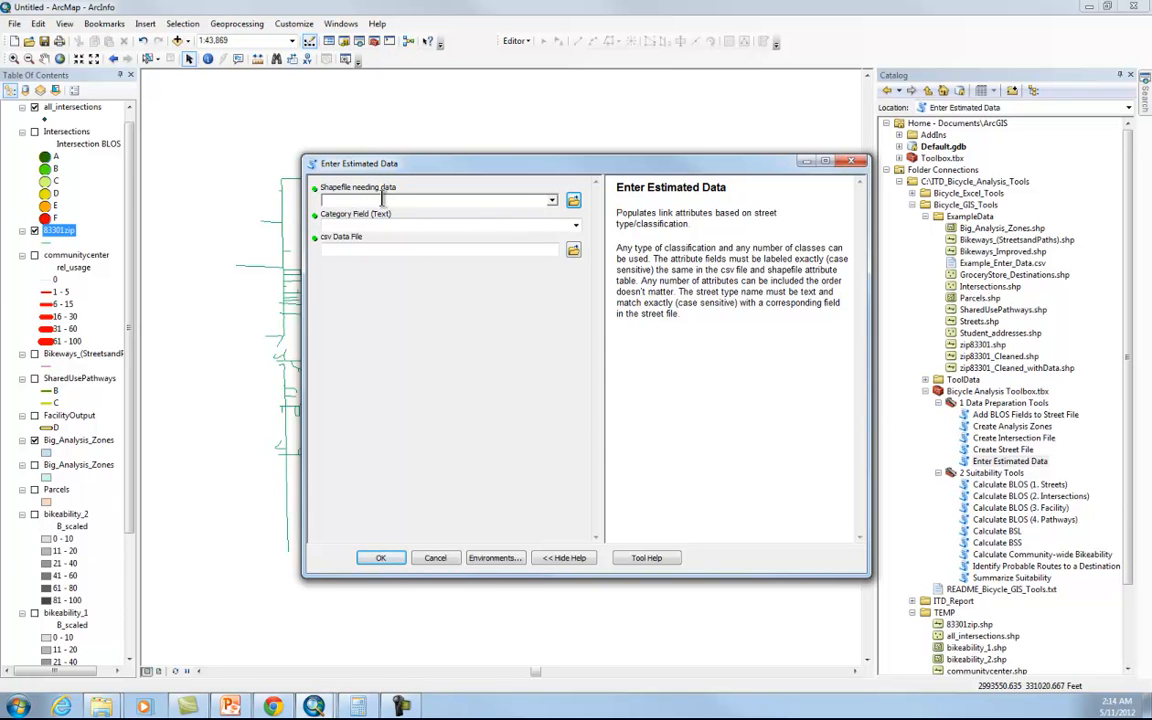
{"action": "left_click", "coordinate": [548, 199]}
{"action": "left_click", "coordinate": [552, 200]}
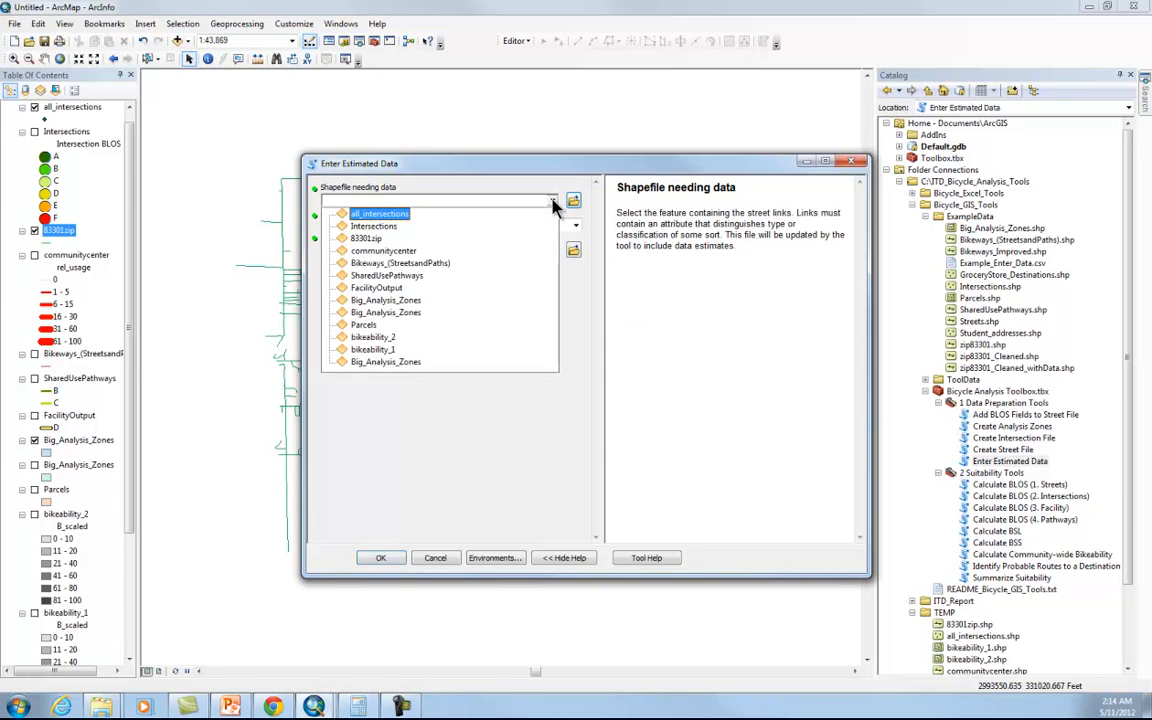
{"action": "left_click", "coordinate": [375, 237]}
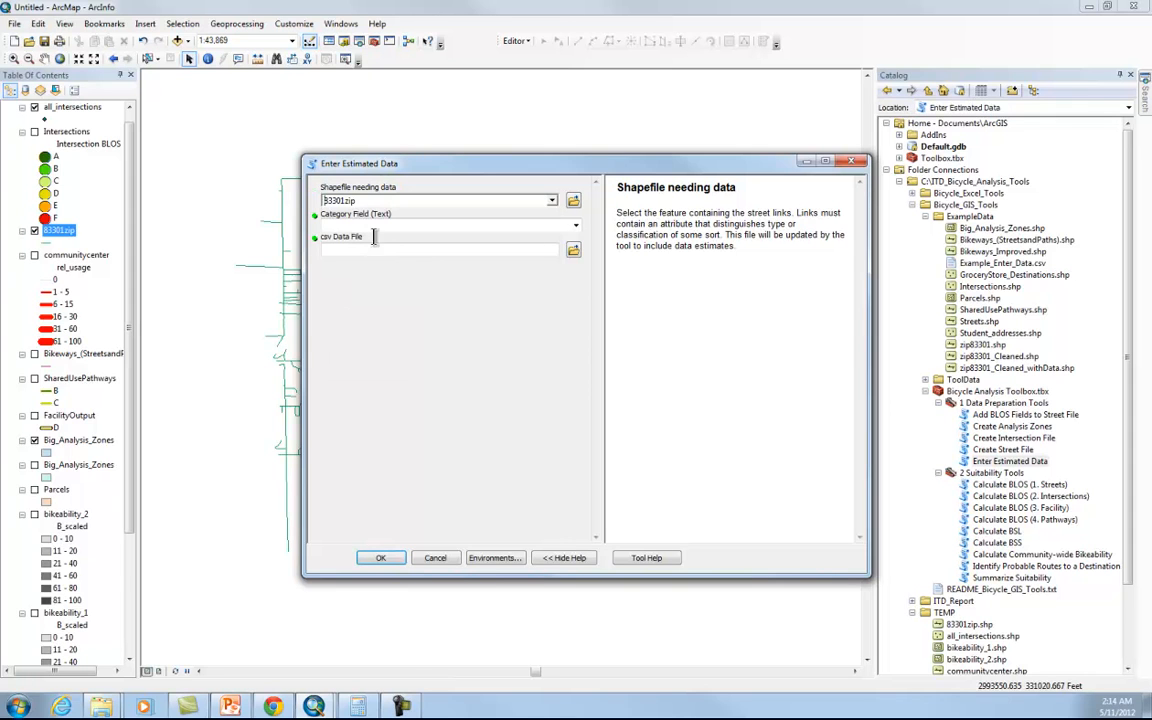
{"action": "left_click", "coordinate": [576, 228]}
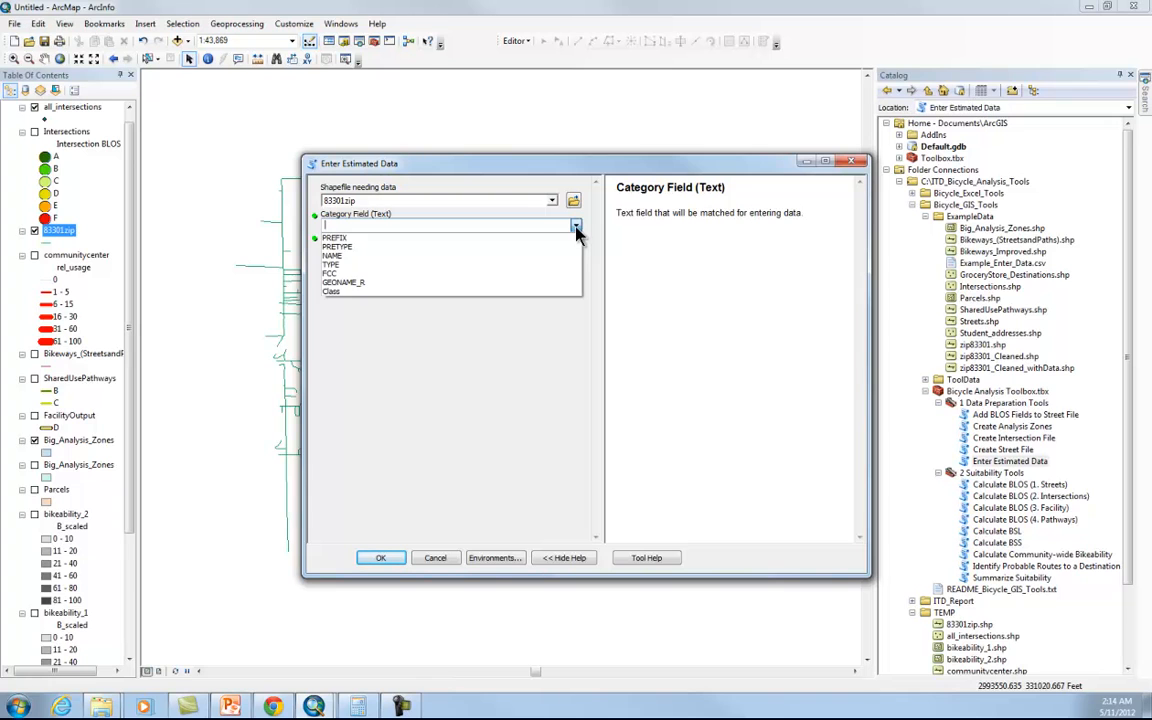
{"action": "left_click", "coordinate": [384, 291]}
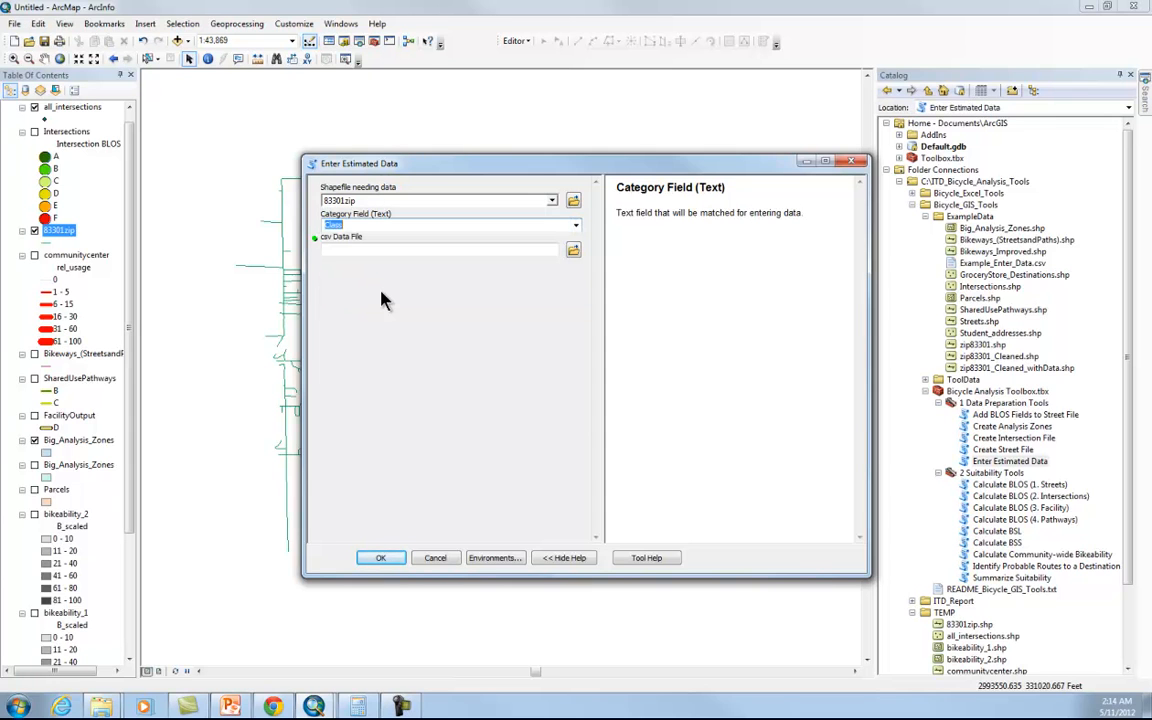
Choose Example_Enter_Data.csv from the ExampleData folder as the csv data file, run the tool, and dismiss its completion report
{"action": "left_click", "coordinate": [573, 251]}
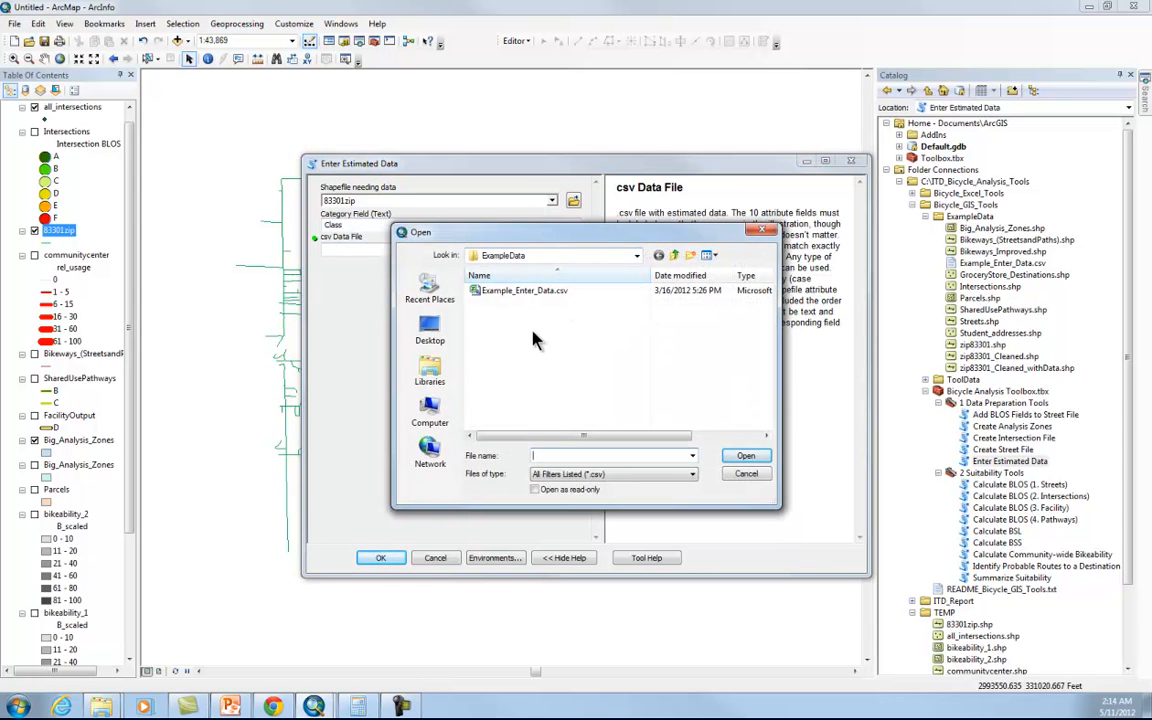
{"action": "left_click", "coordinate": [532, 292]}
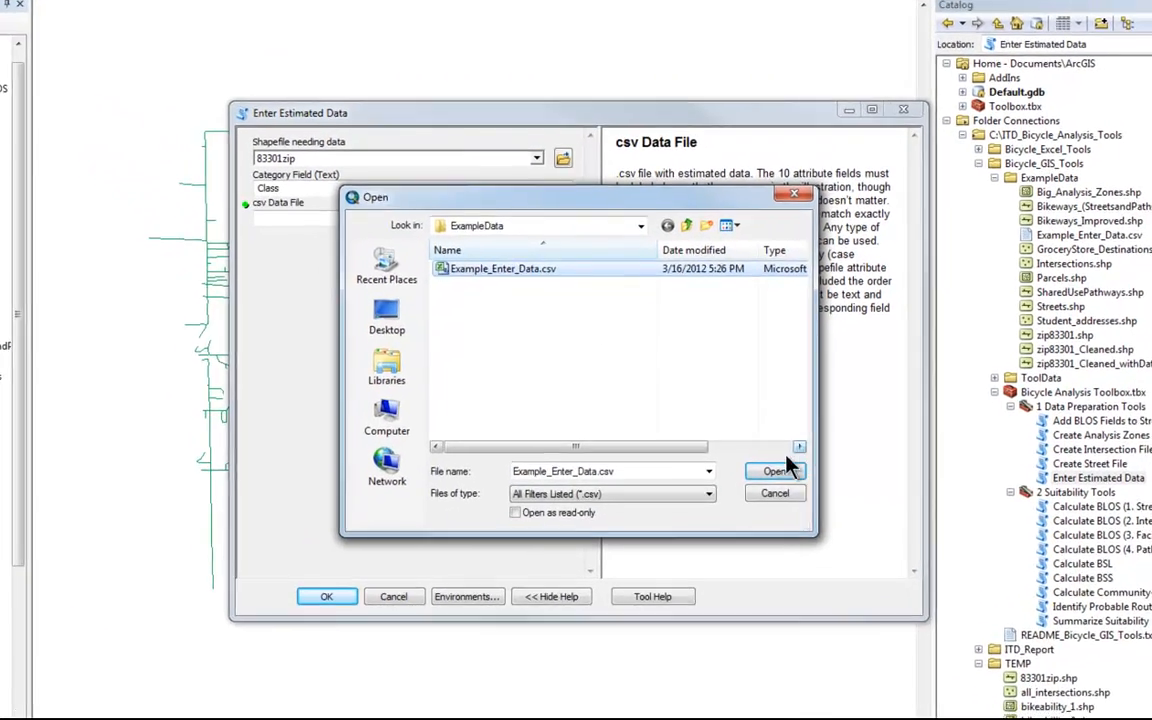
{"action": "left_click", "coordinate": [746, 455]}
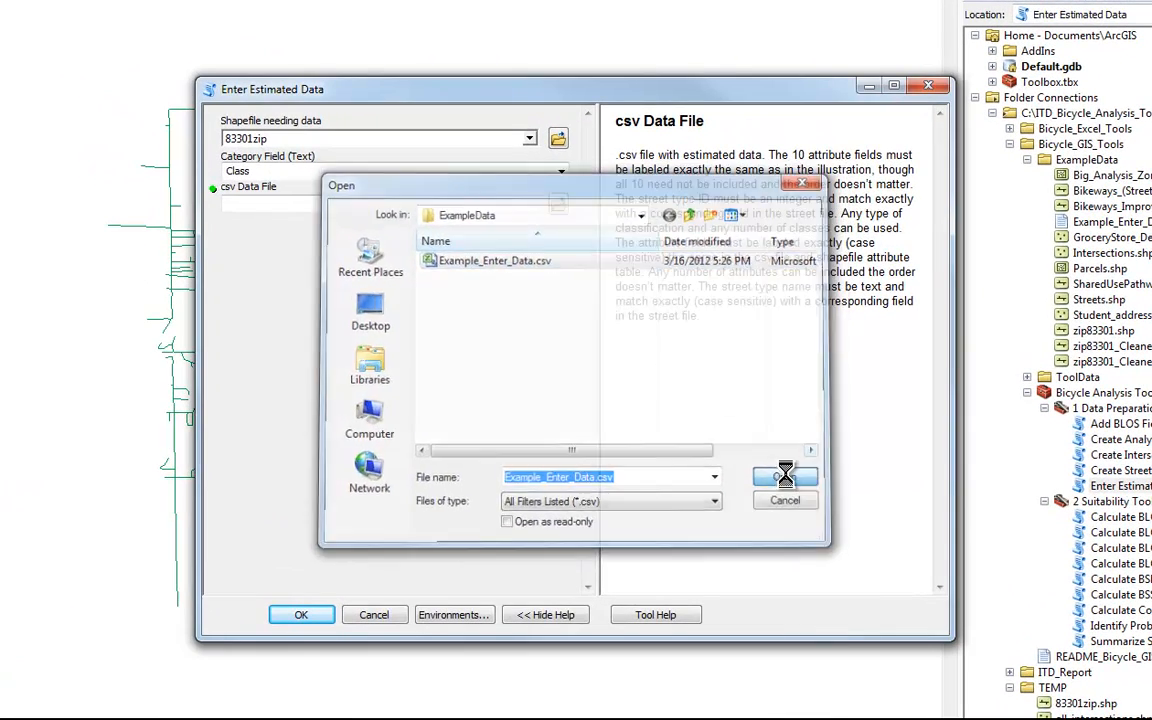
{"action": "left_click", "coordinate": [322, 615]}
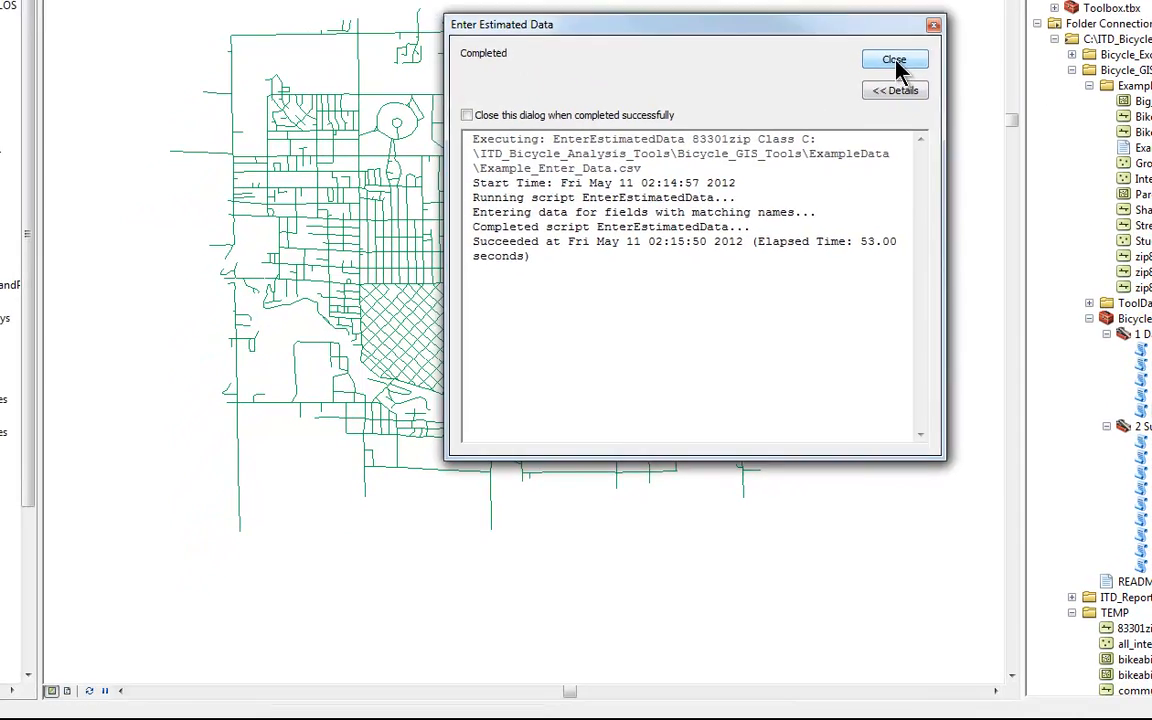
{"action": "left_click", "coordinate": [895, 62]}
Open the 83301zip attribute table, select one US 93 street segment in the north of the map, and show only the selected record
{"action": "right_click", "coordinate": [1, 123]}
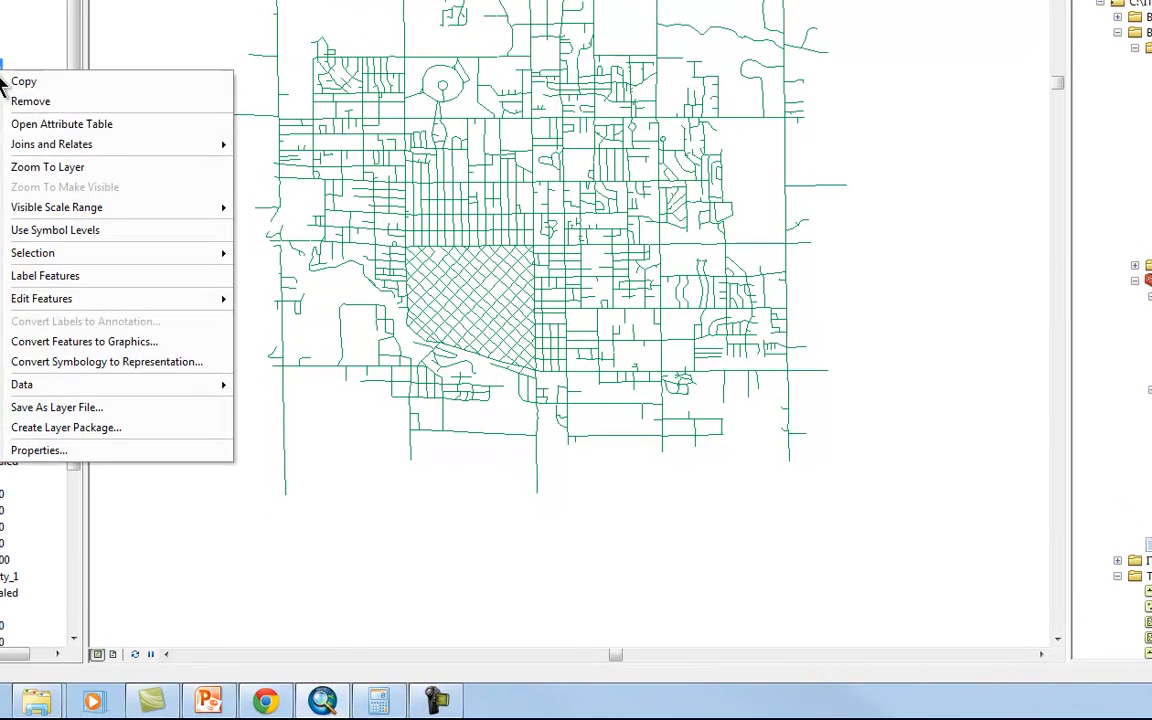
{"action": "left_click", "coordinate": [24, 124]}
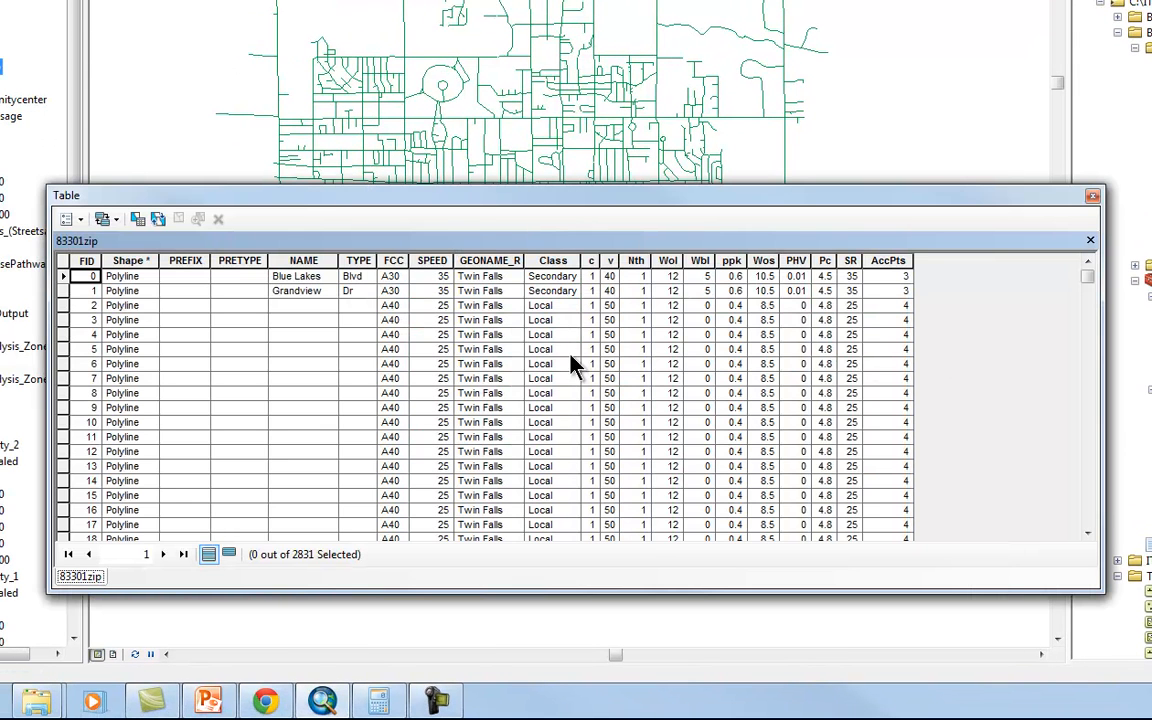
{"action": "left_click_drag", "start_coordinate": [840, 192], "coordinate": [857, 247]}
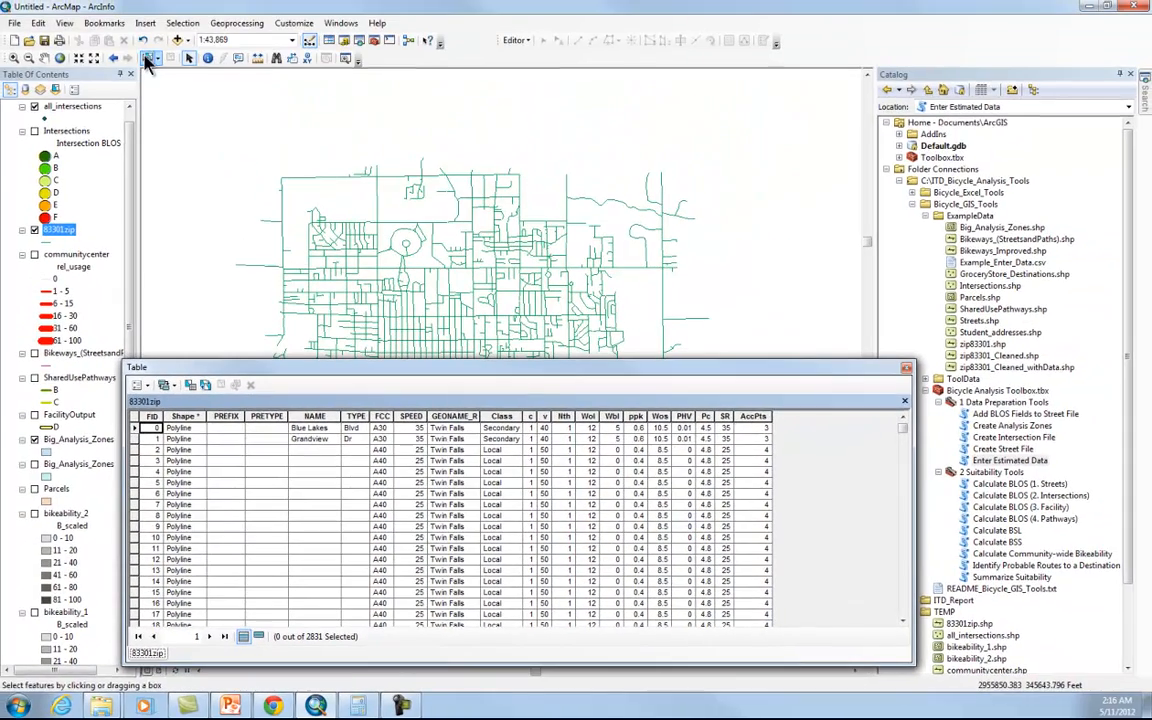
{"action": "left_click", "coordinate": [479, 224]}
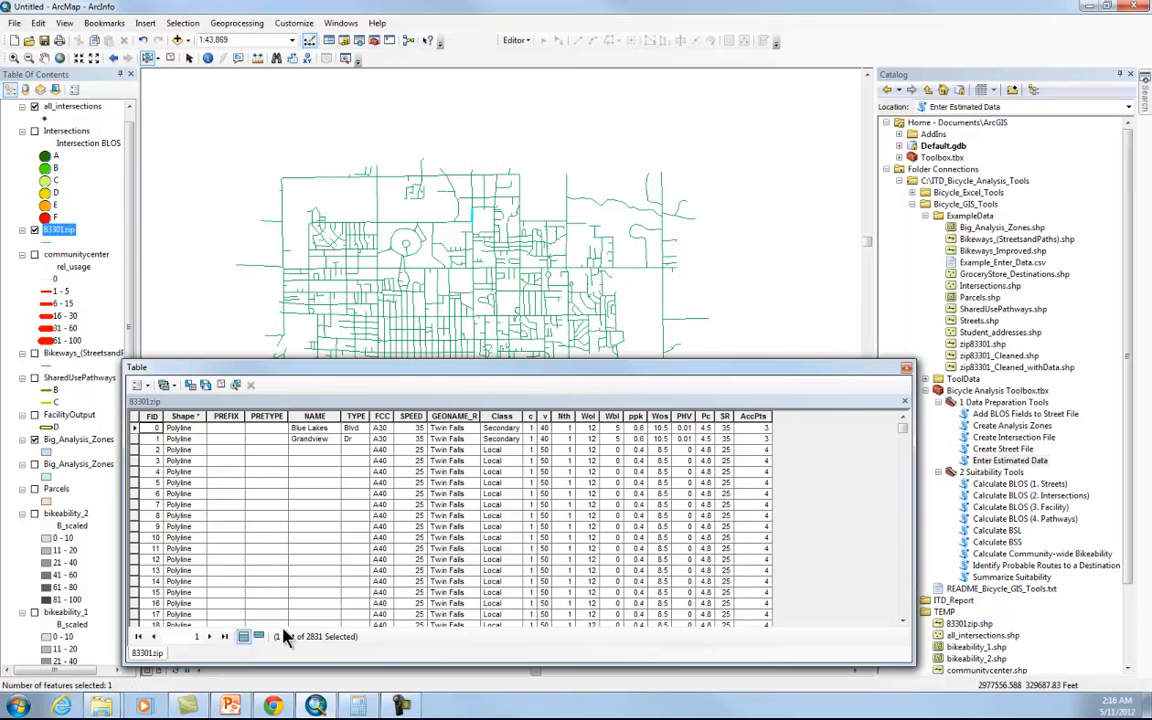
{"action": "left_click", "coordinate": [259, 637]}
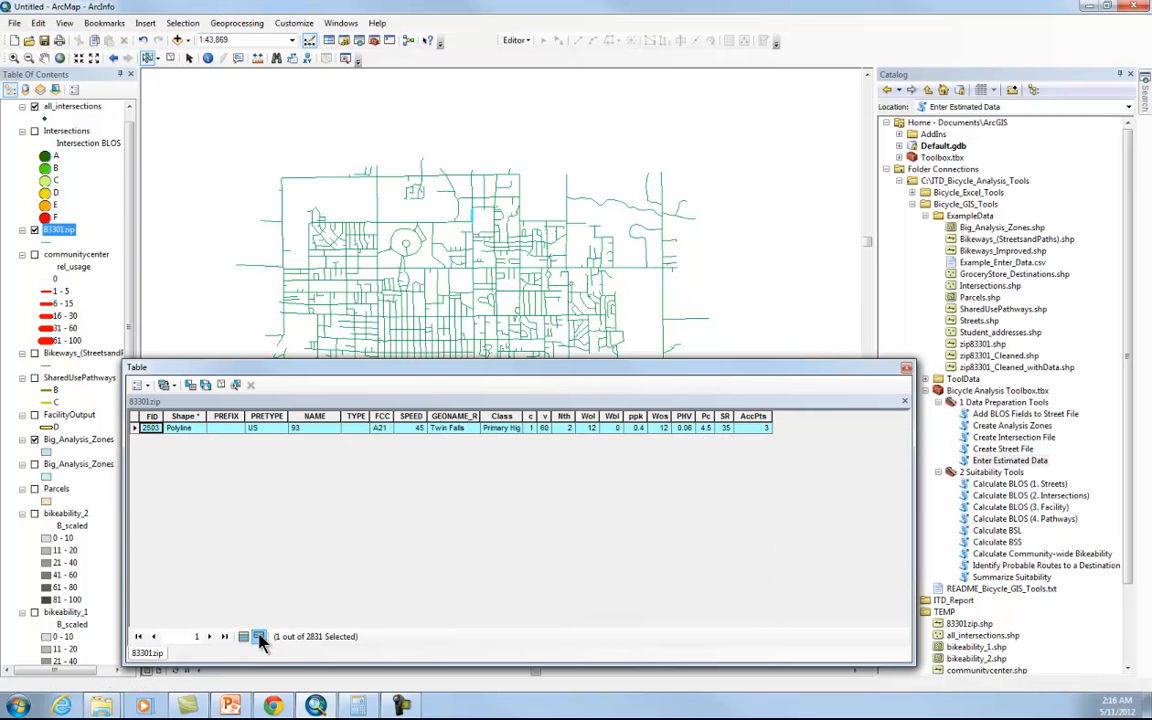
Set the selected segment's Wbl value to 5 with the Field Calculator and show all records in the table again
{"action": "left_click", "coordinate": [614, 427]}
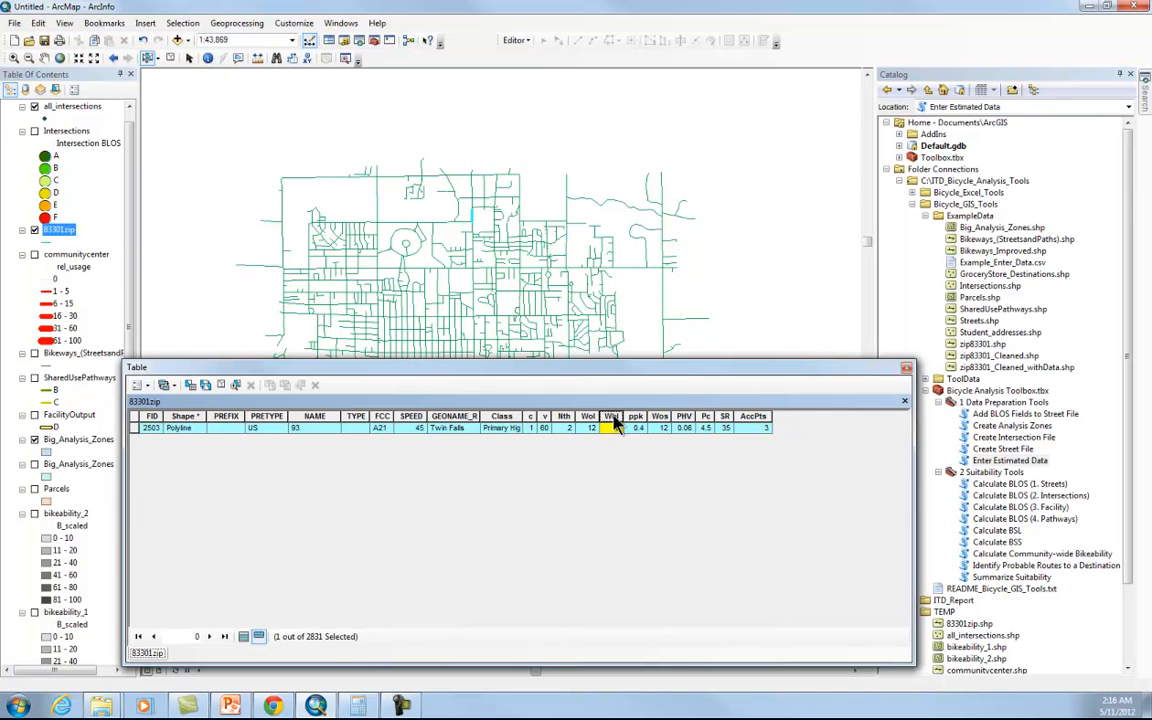
{"action": "right_click", "coordinate": [608, 416]}
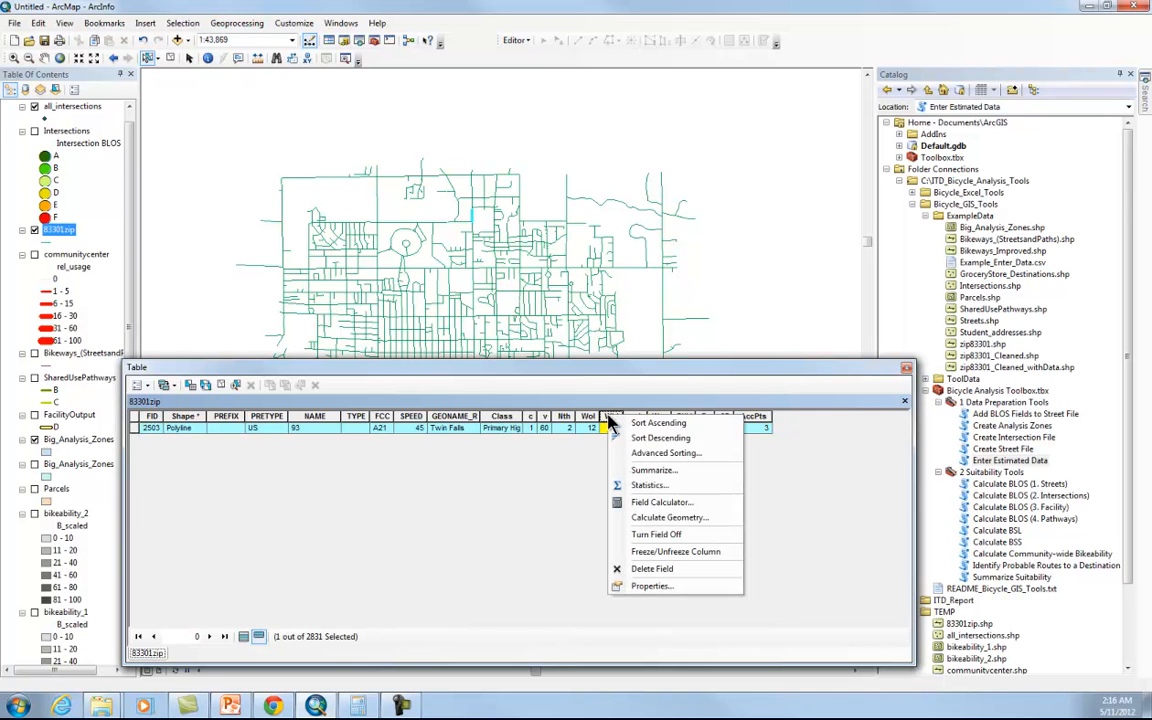
{"action": "left_click", "coordinate": [660, 502]}
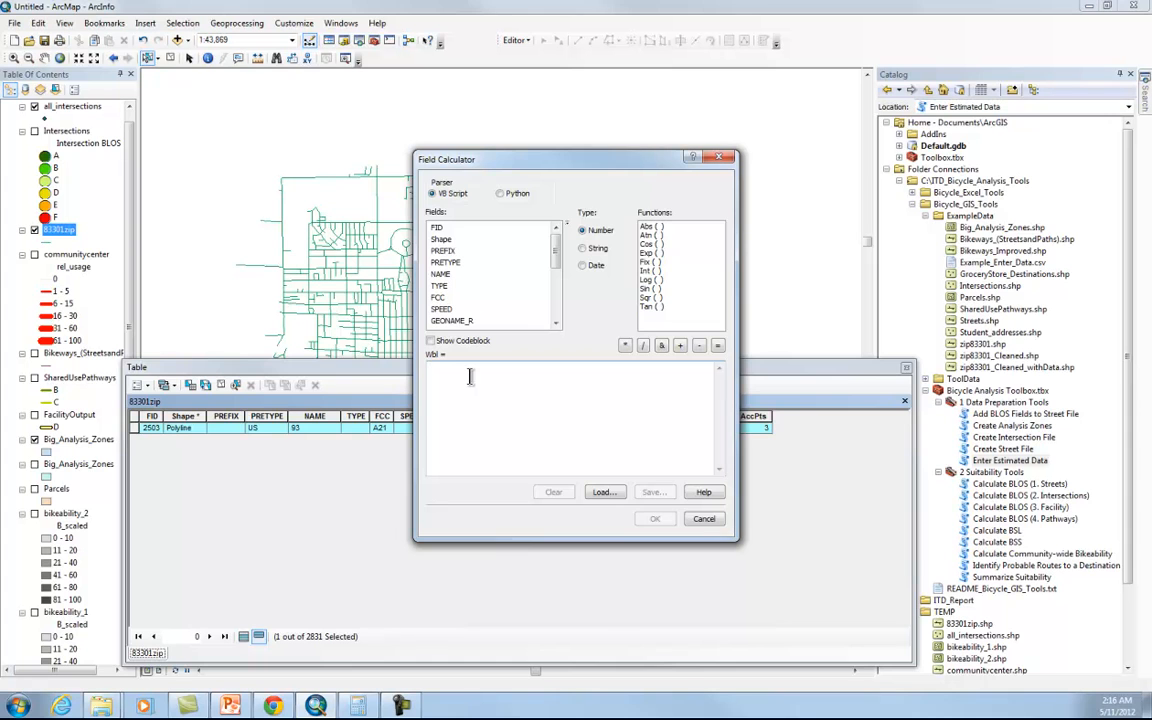
{"action": "left_click", "coordinate": [656, 518]}
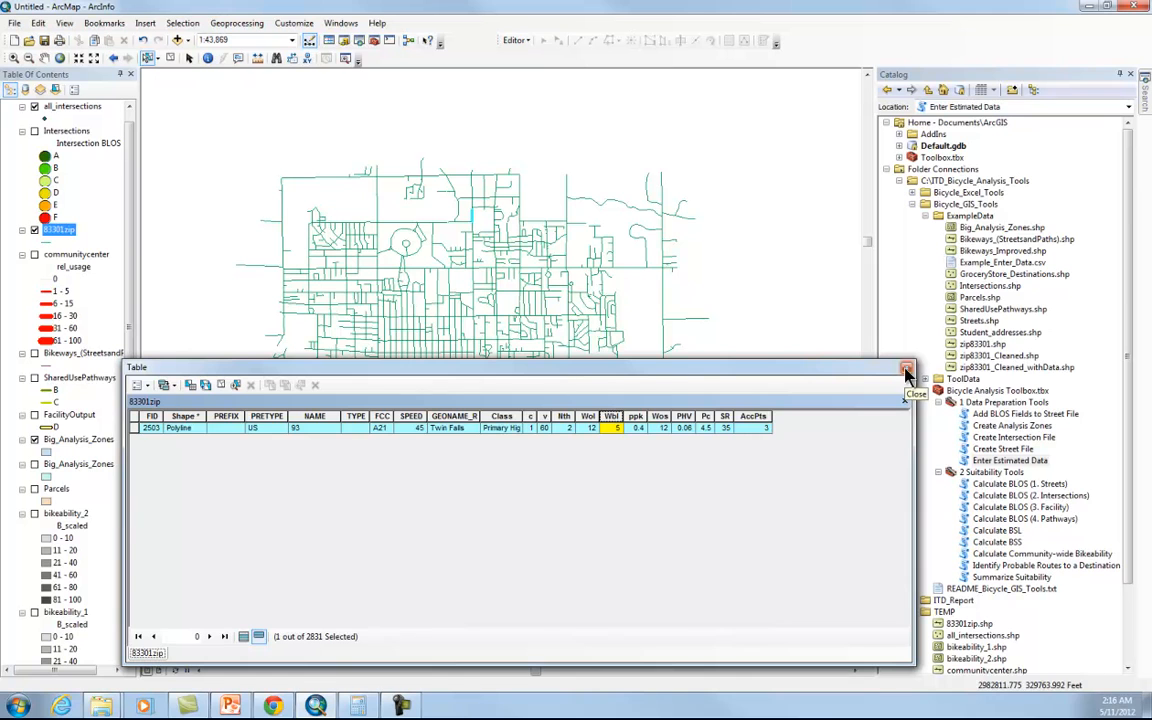
{"action": "left_click", "coordinate": [243, 636]}
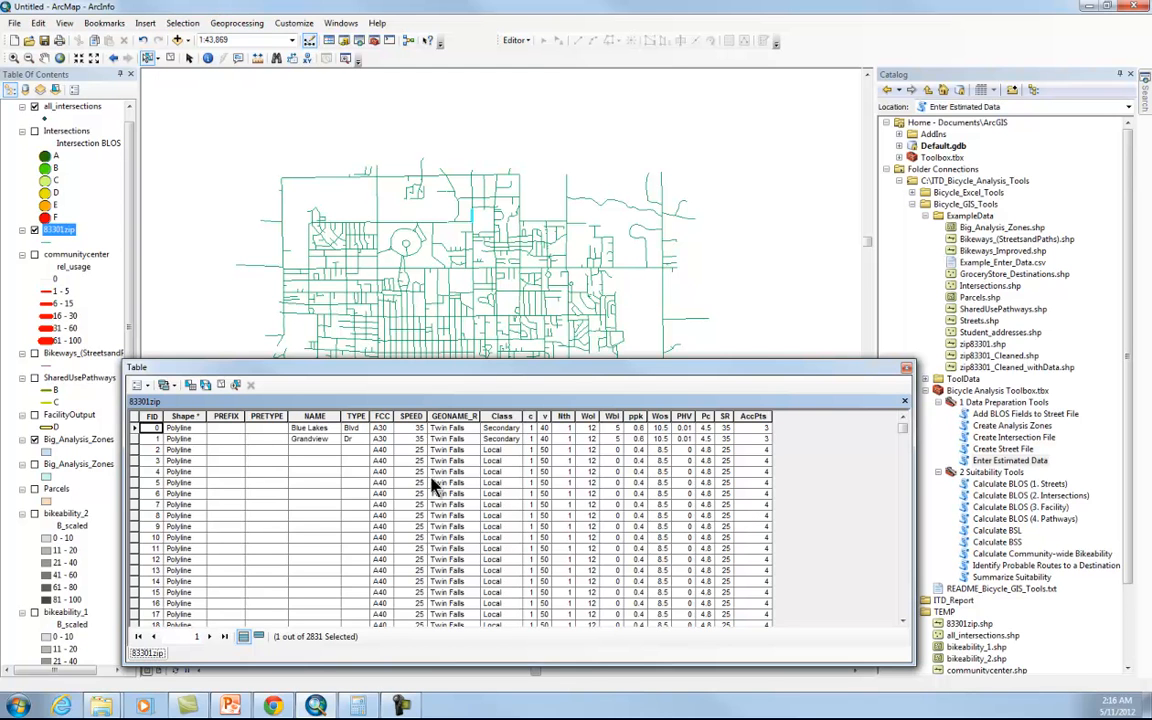
Review the estimated values in Example_Enter_Data.csv in Excel, and close both the file and the 83301zip attribute table
{"action": "left_click", "coordinate": [1005, 262]}
{"action": "double_click", "coordinate": [1005, 262]}
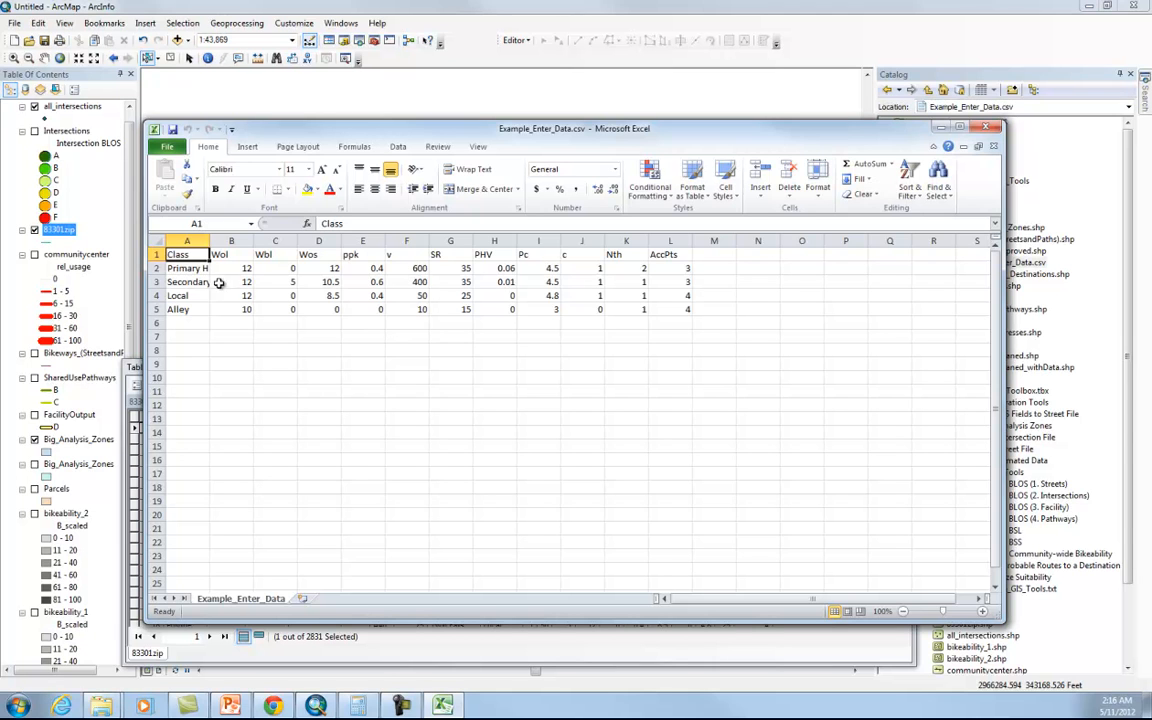
{"action": "left_click", "coordinate": [987, 130]}
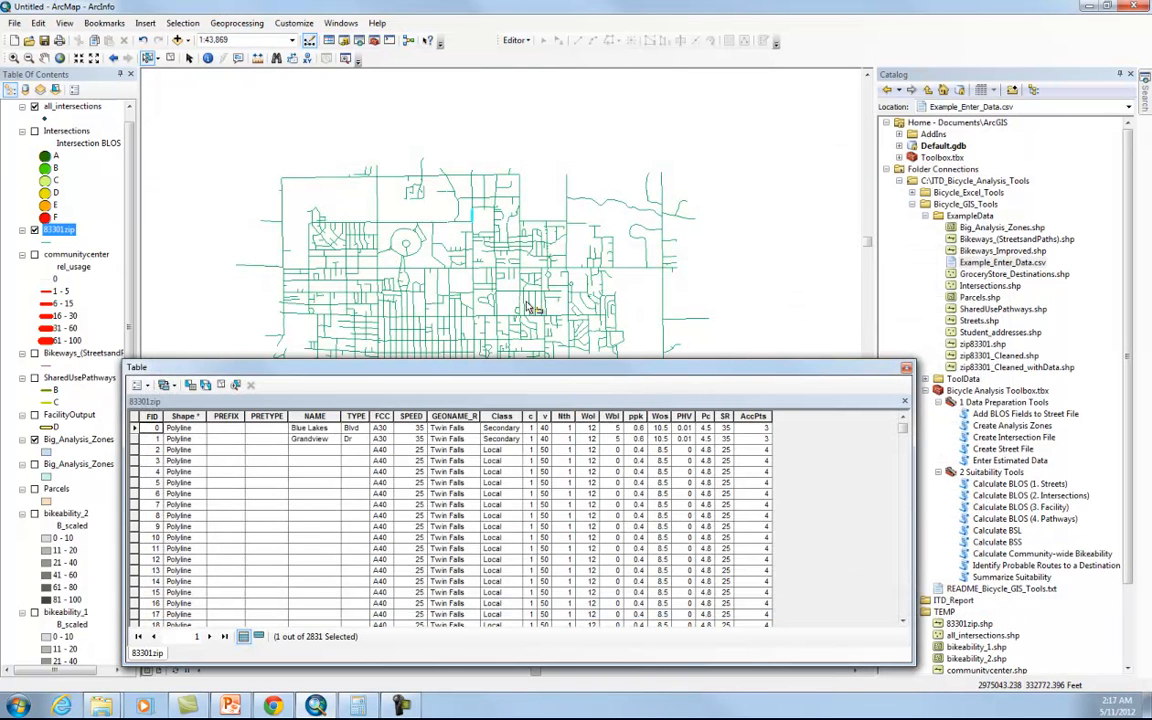
{"action": "left_click", "coordinate": [906, 367]}
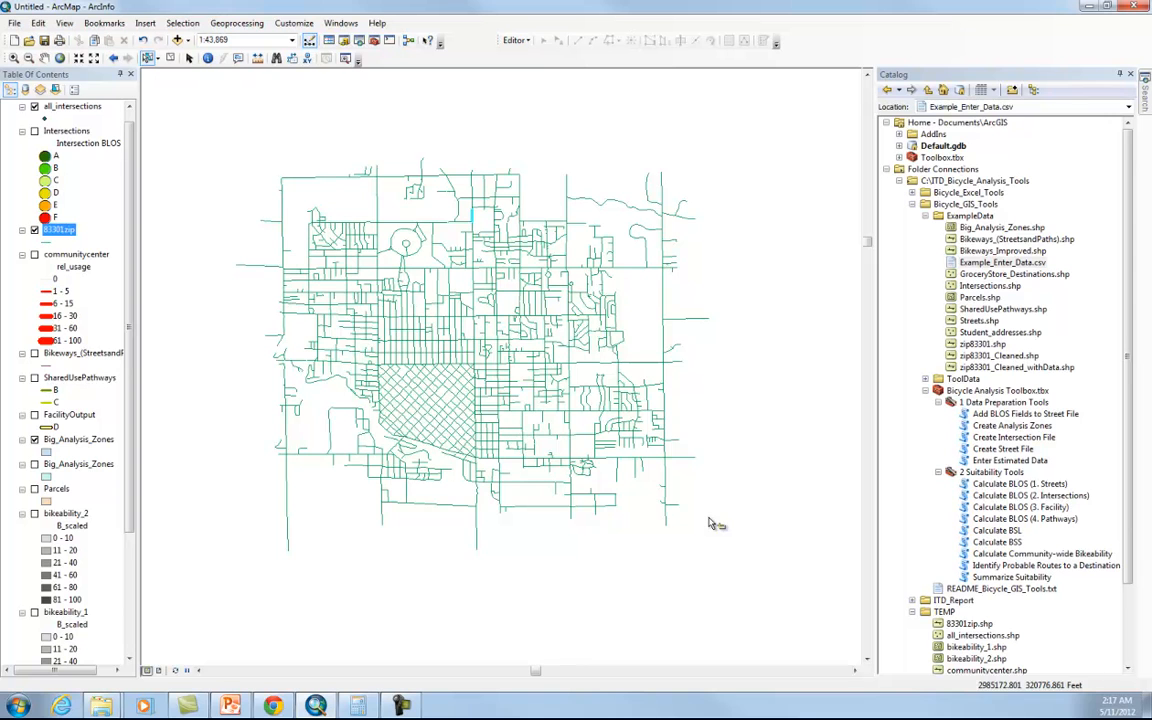
Switch to the PowerPoint training presentation and start the slide show from the "Thank you!" slide
{"action": "left_click", "coordinate": [231, 705]}
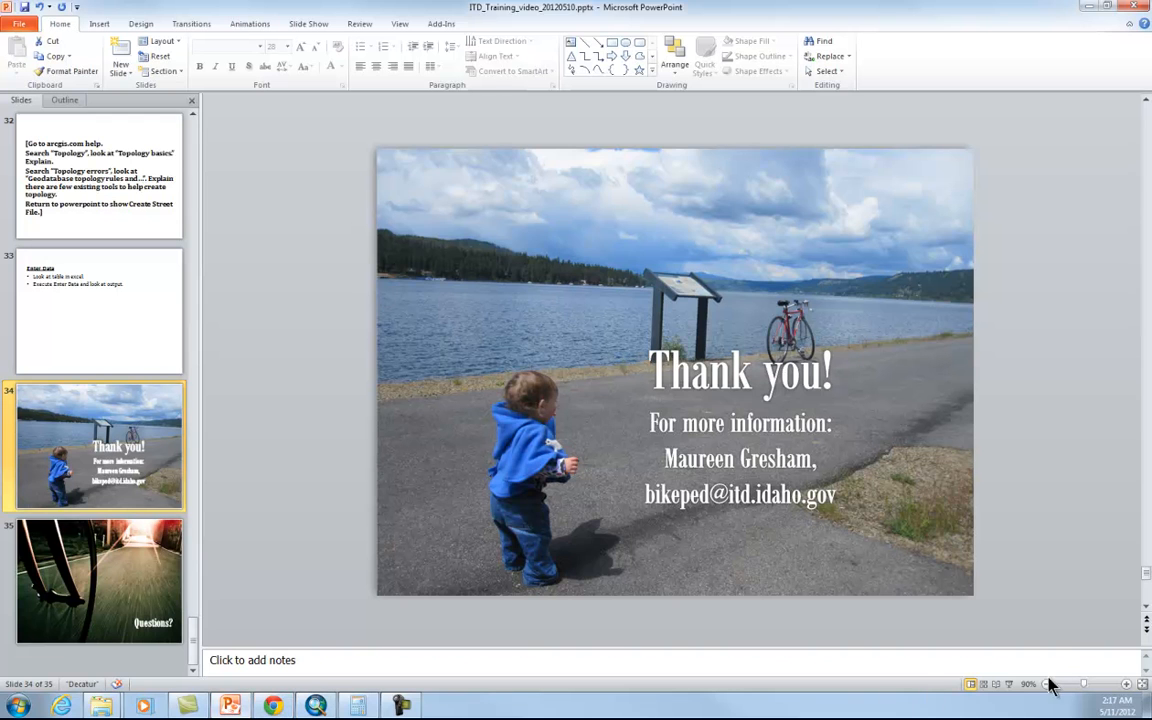
{"action": "left_click", "coordinate": [1008, 686]}
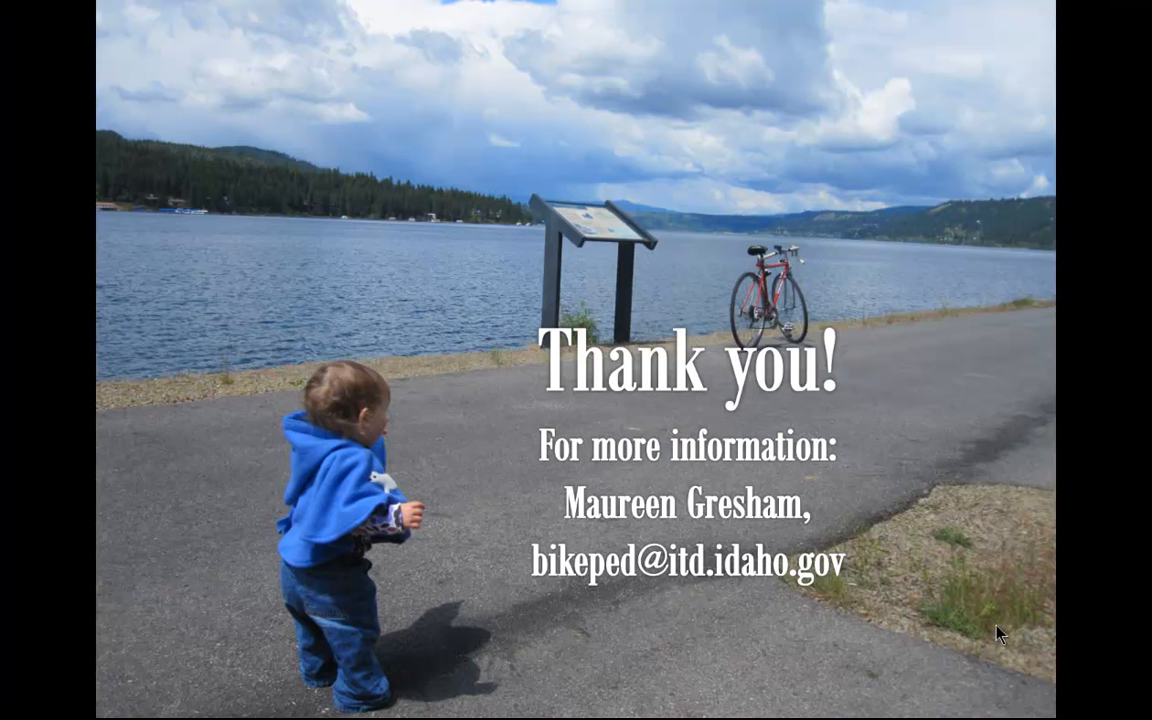